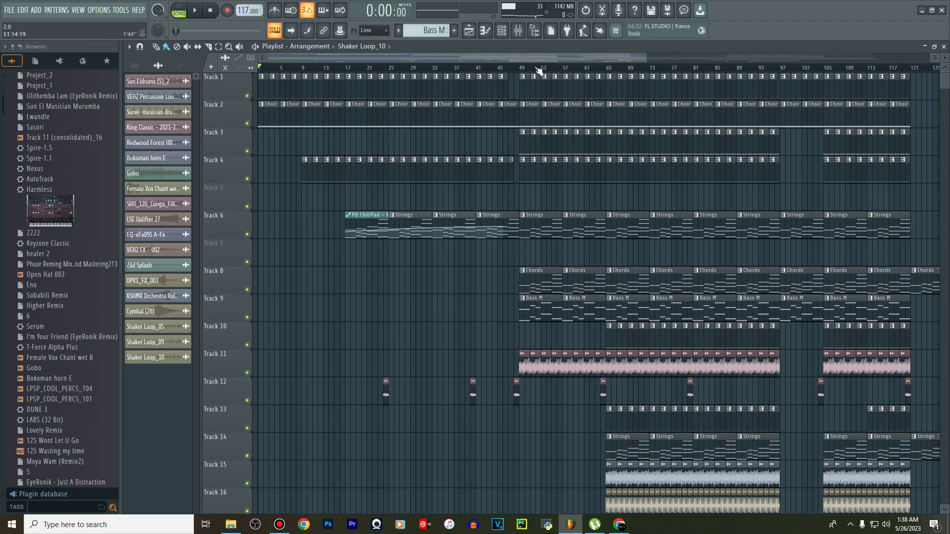
Look over the full arrangement in the playlist and briefly play the song from the start
scroll(539, 71, "down", 5)
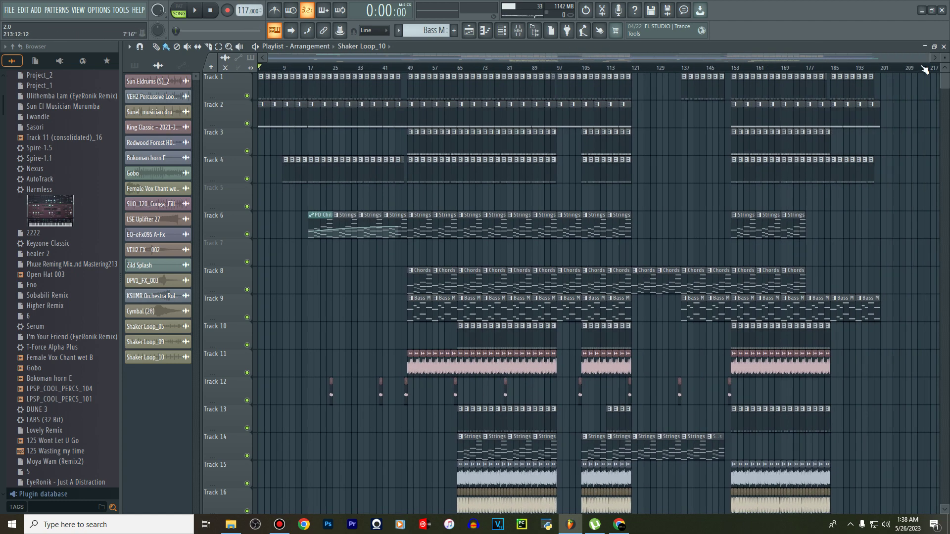
left_click_drag(946, 57, 947, 89)
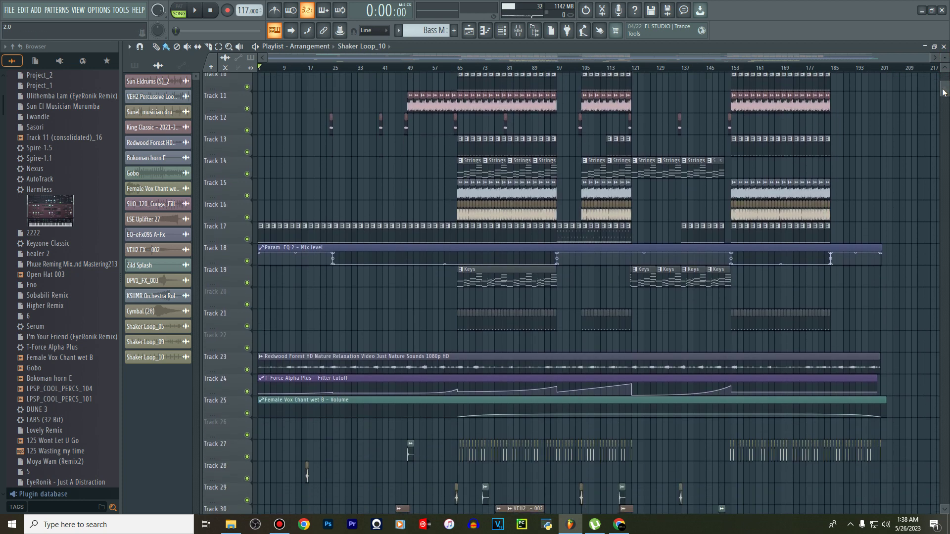
left_click_drag(945, 91, 930, 53)
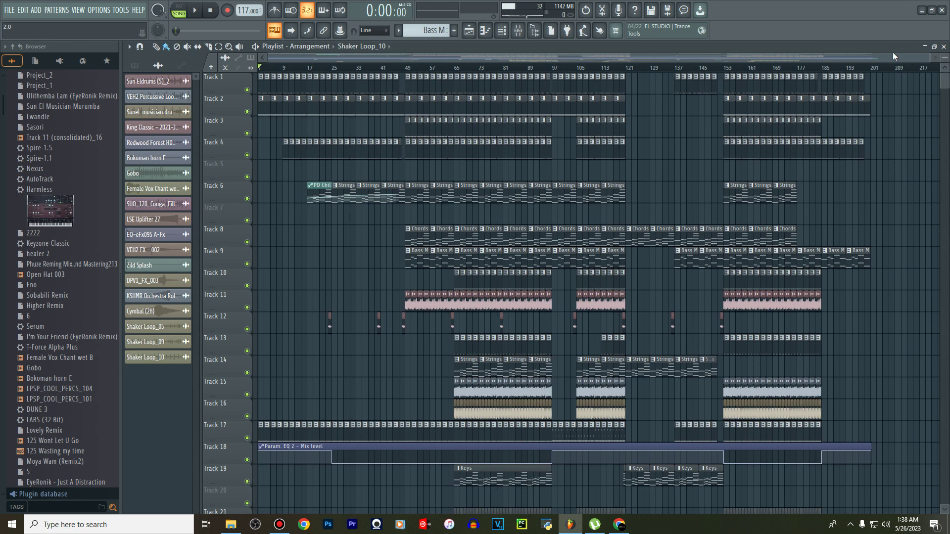
left_click_drag(930, 57, 794, 57)
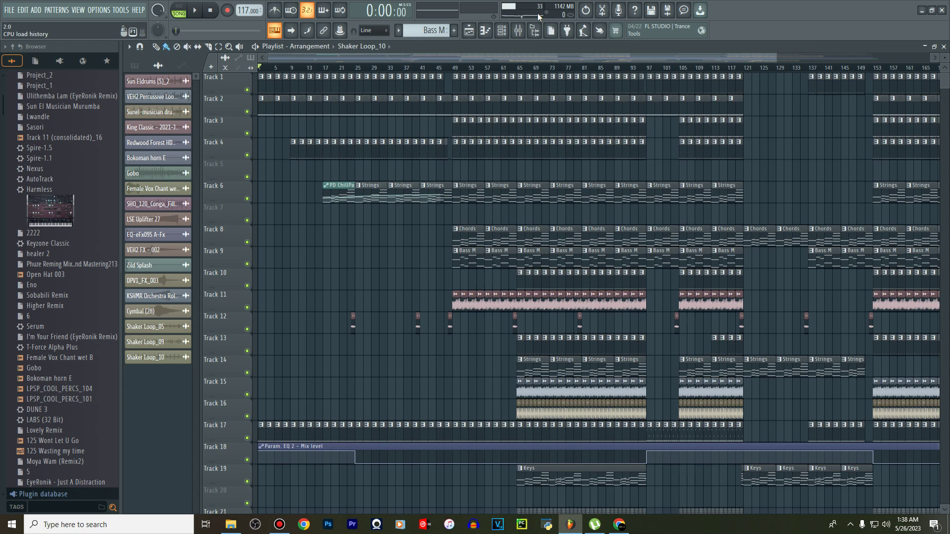
scroll(556, 121, "down", 5)
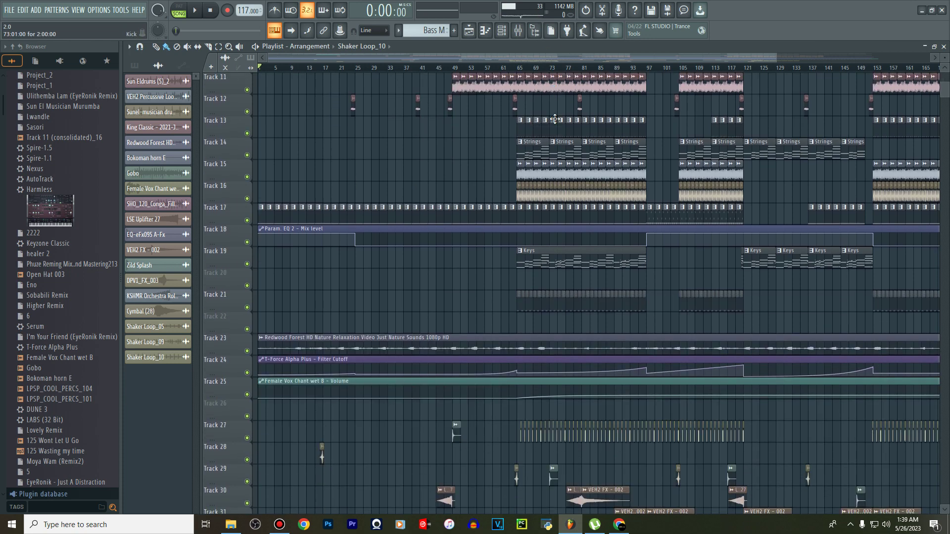
scroll(555, 119, "up", 5)
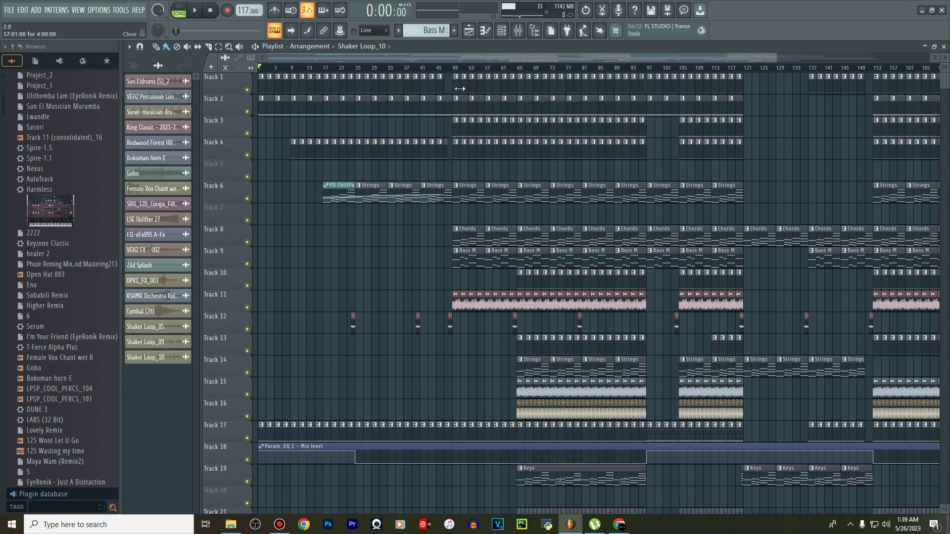
left_click(197, 11)
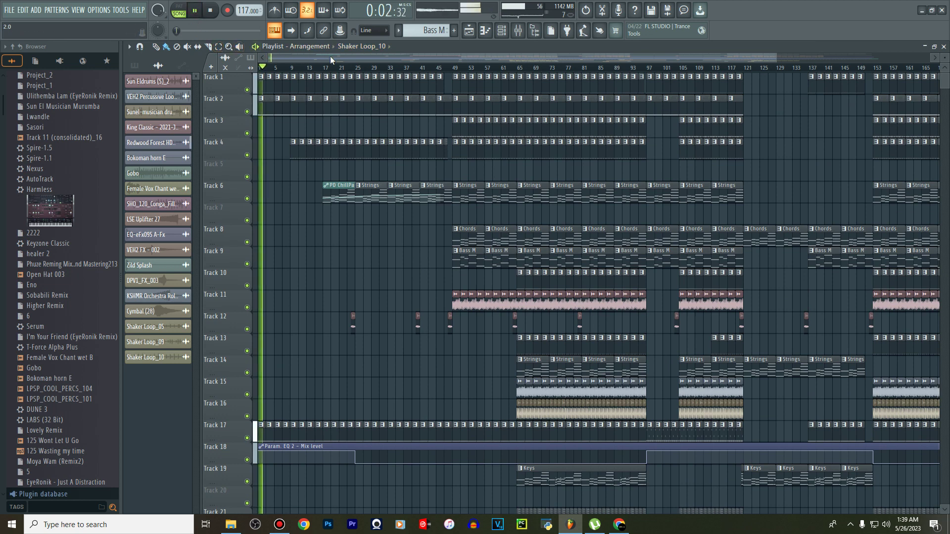
left_click(211, 11)
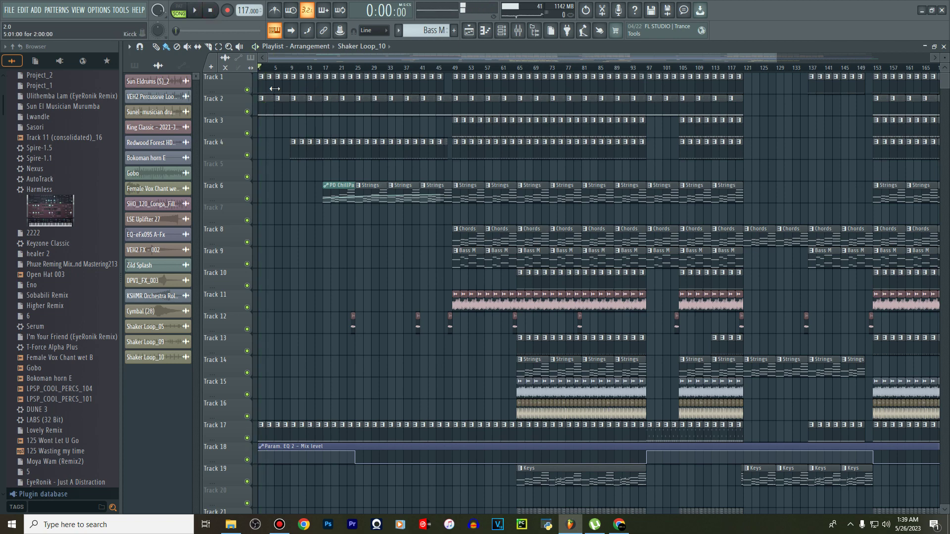
Open the kick pattern from Track 1, play it, inspect its steps in the channel rack, and return to the playlist
double_click(275, 88)
left_click(195, 14)
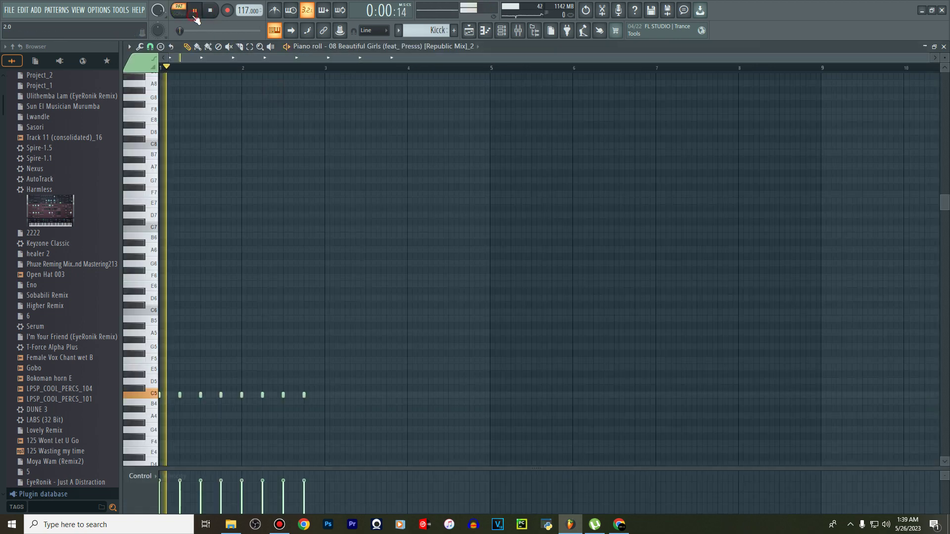
left_click(501, 32)
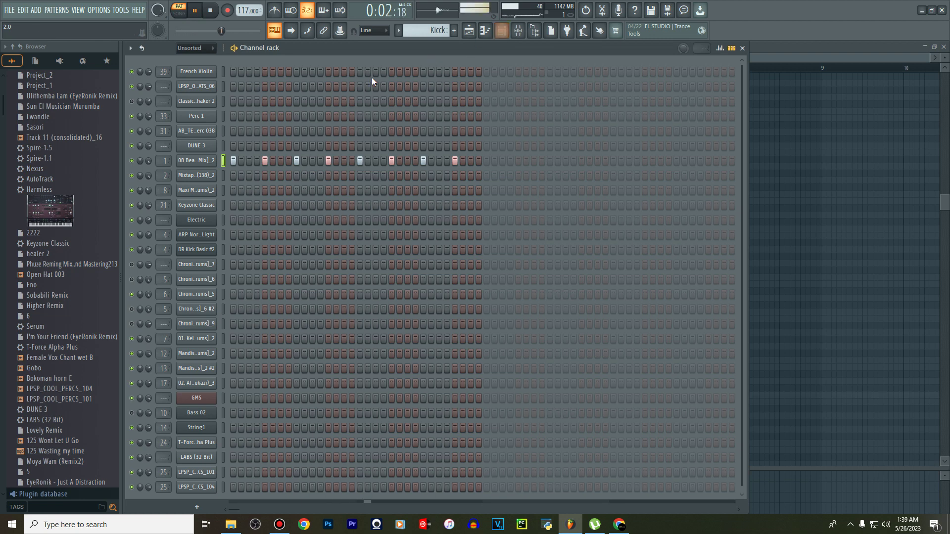
left_click(469, 30)
key("space")
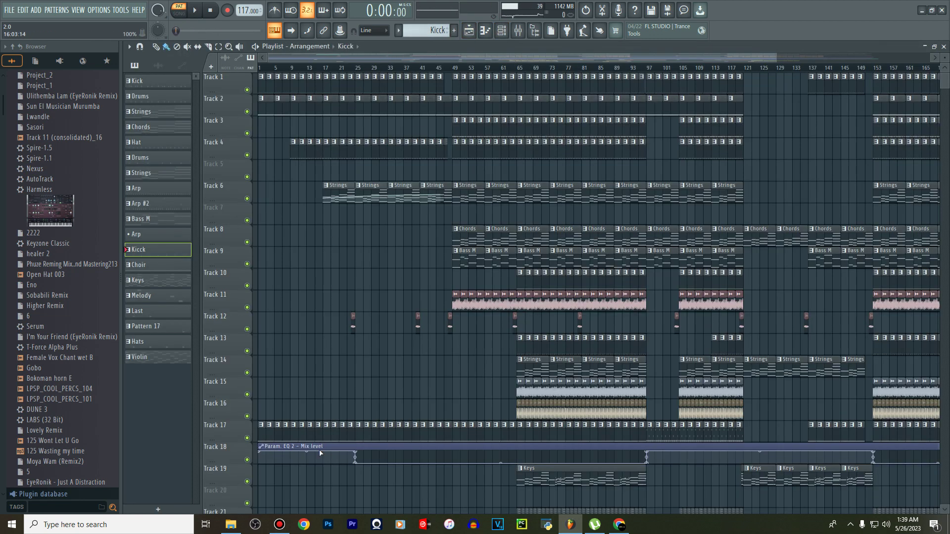
Select the Choir pattern, examine its notes in the piano roll, and return to the playlist
scroll(320, 447, "down", 3)
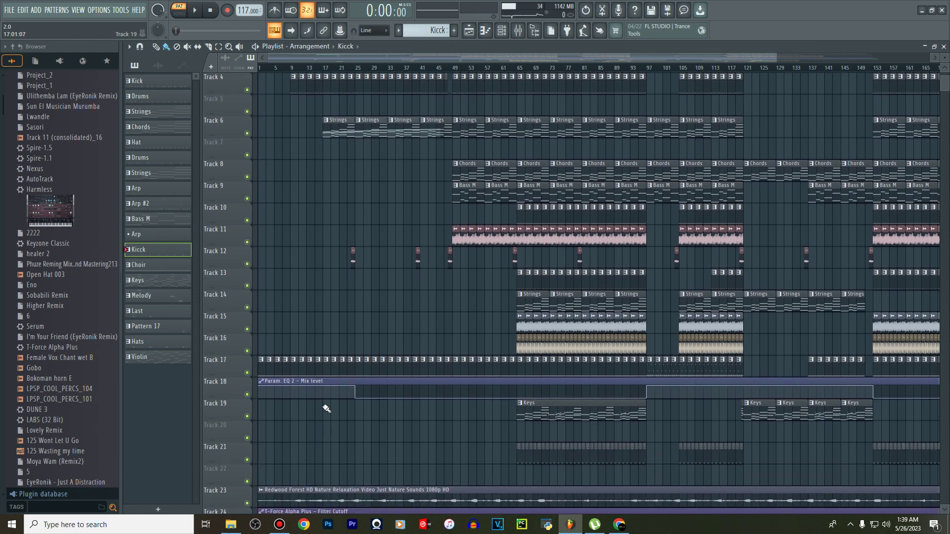
scroll(324, 391, "down", 2)
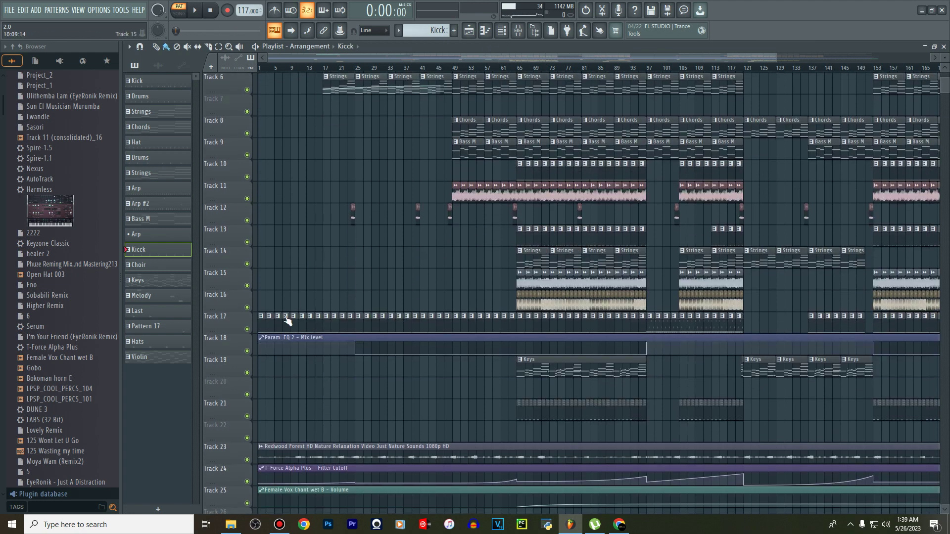
scroll(307, 316, "up", 3)
key("F9")
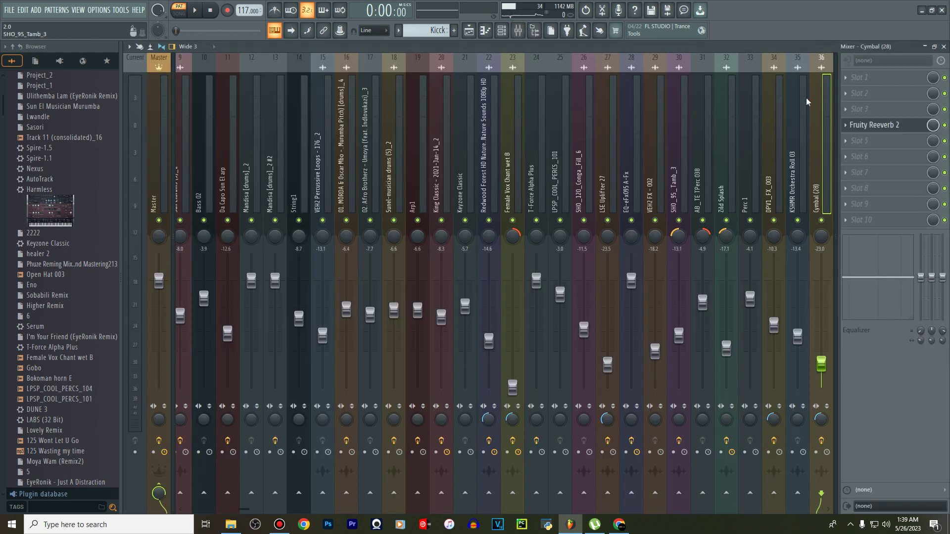
left_click(469, 32)
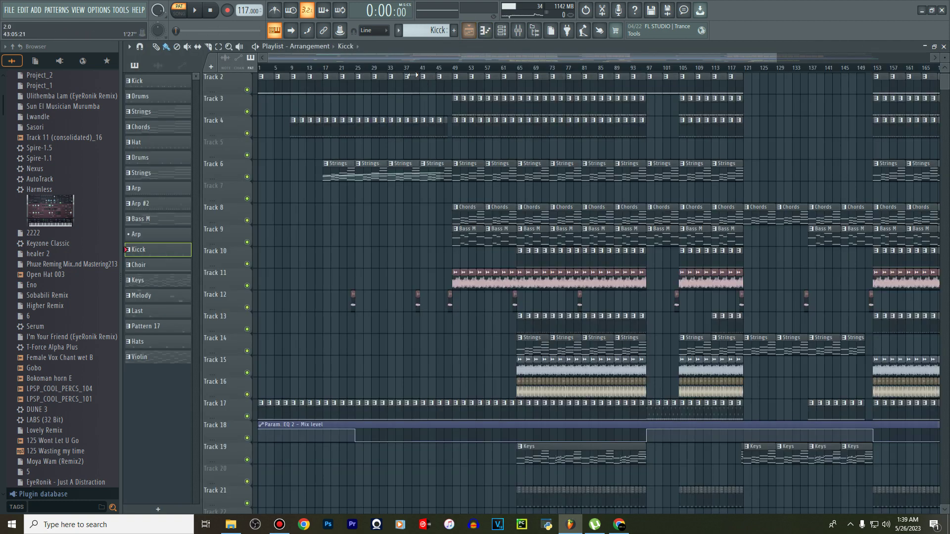
key("KP_Add")
key("F7")
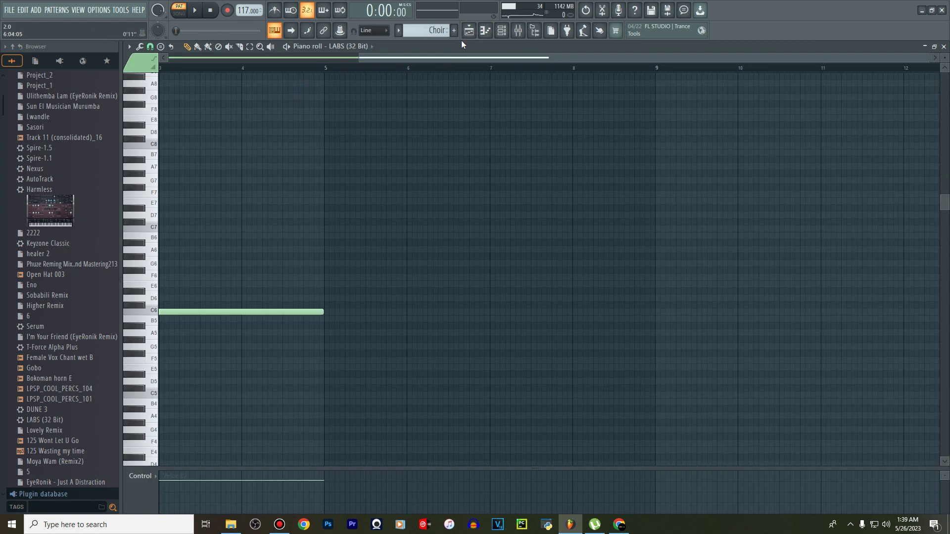
key("F5")
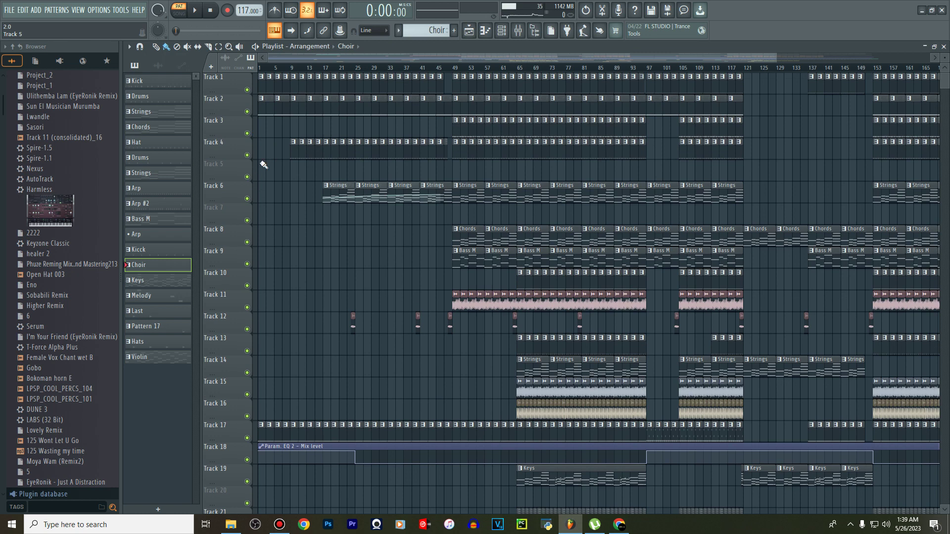
Play the kick pattern from Track 1 and select the Kick track in the mixer
double_click(283, 90)
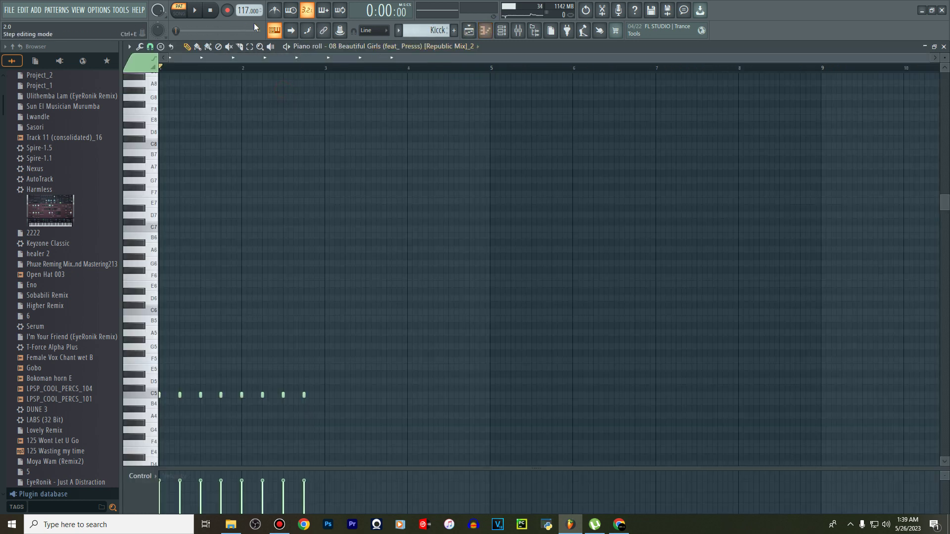
left_click(200, 15)
left_click(518, 32)
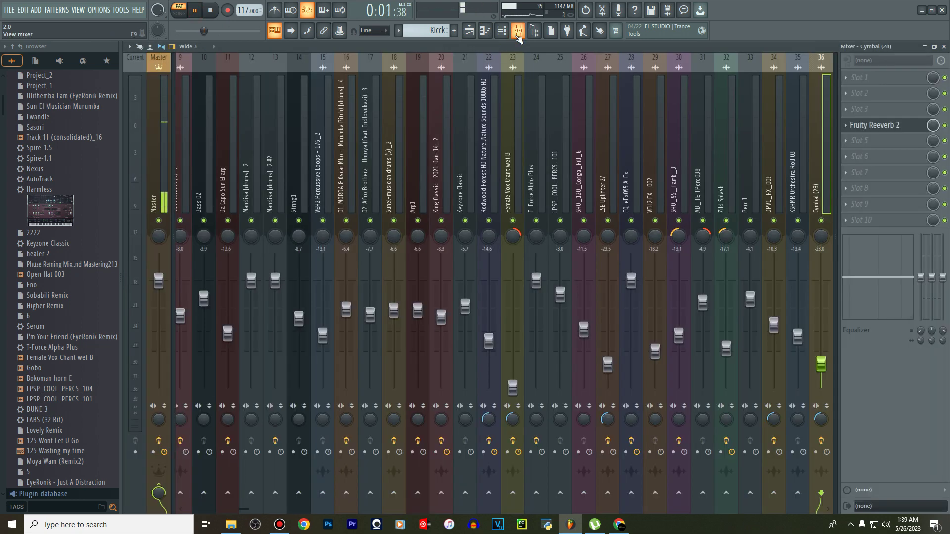
left_click(155, 126)
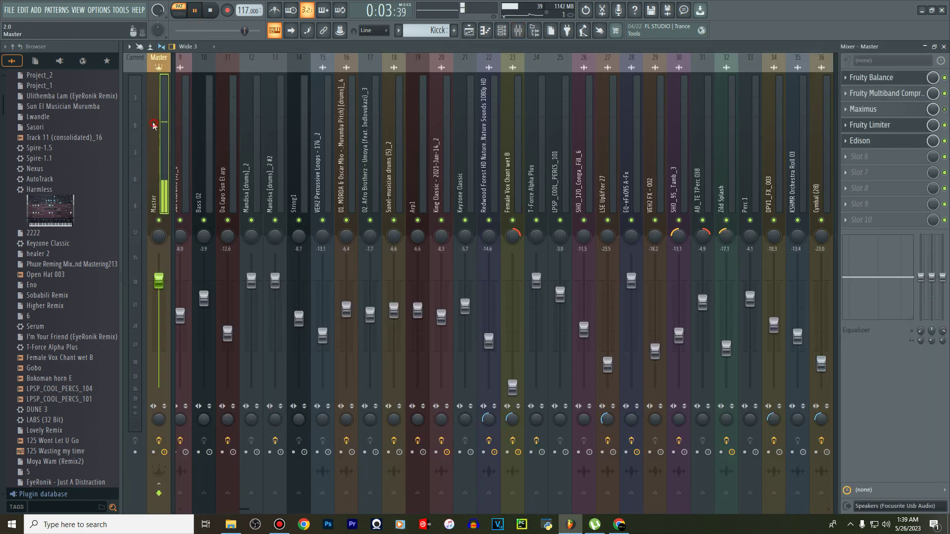
key("Right")
key("Right")
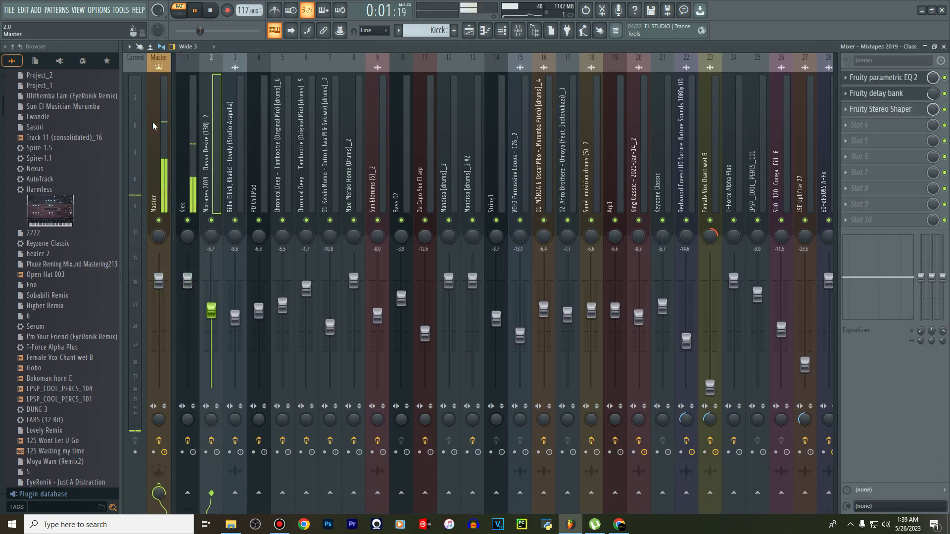
key("Left")
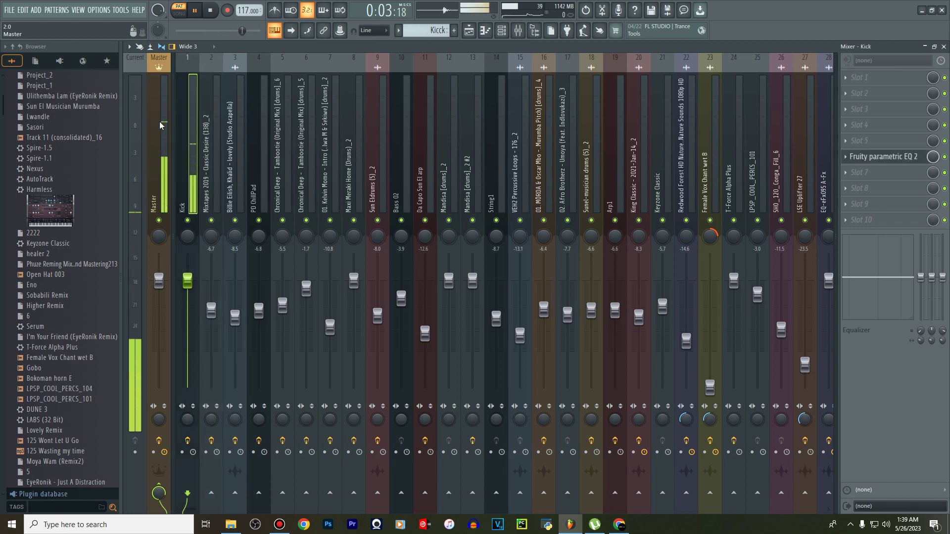
Inspect the Kick's Fruity parametric EQ 2, audition it at lower mix levels, restore the full mix, and return to the playlist
left_click(869, 156)
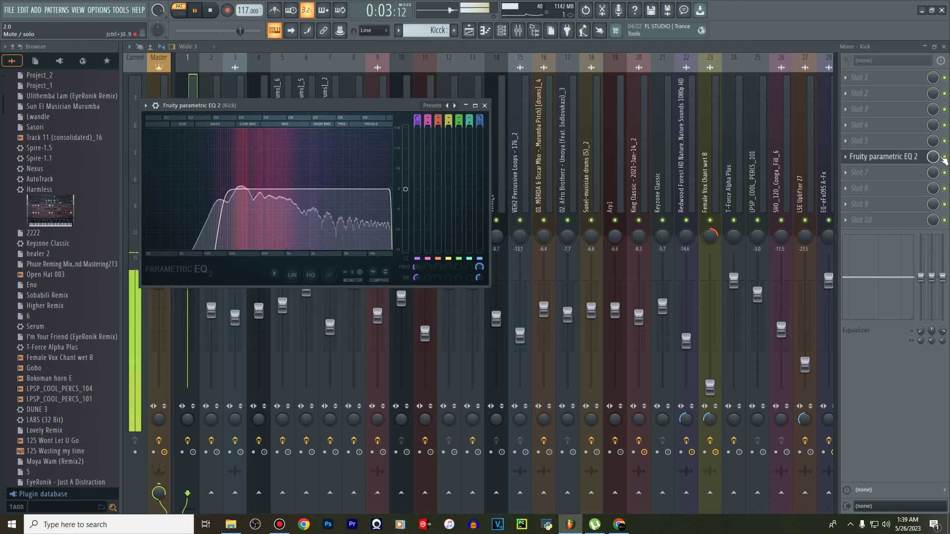
left_click_drag(933, 157, 933, 197)
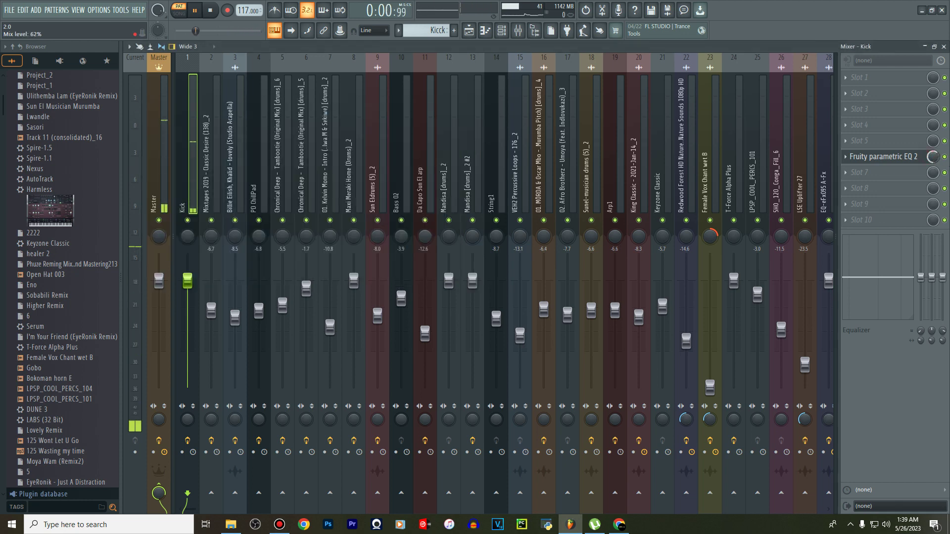
left_click_drag(933, 156, 932, 114)
left_click_drag(932, 157, 933, 160)
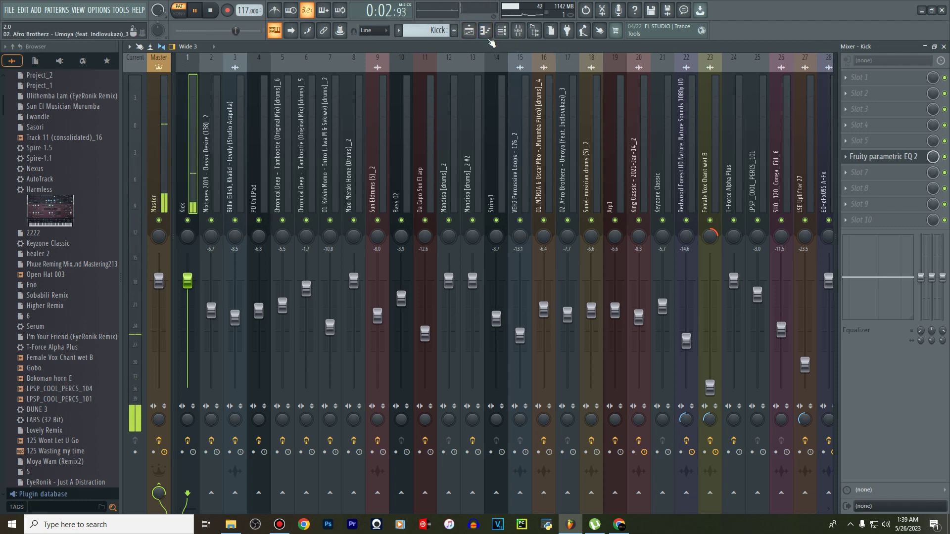
left_click(469, 30)
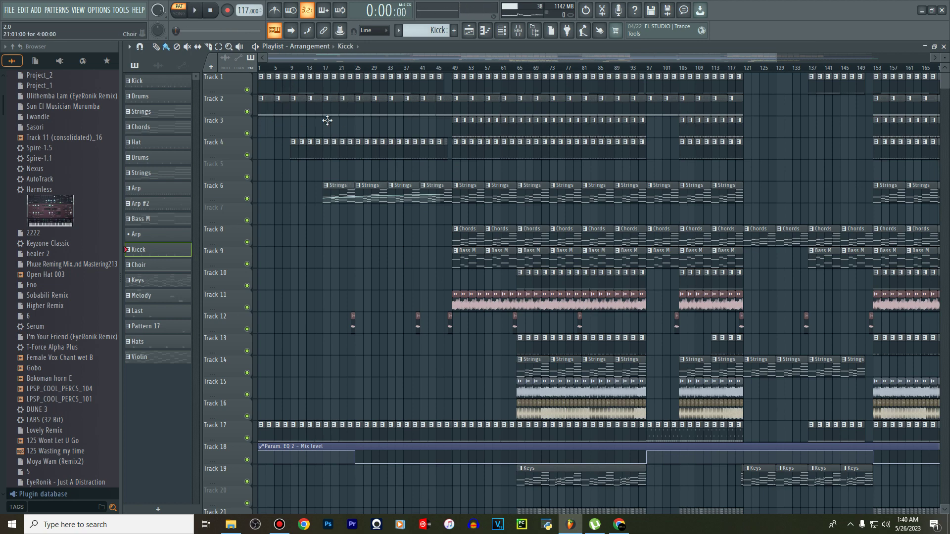
Mute Track 17 and Track 2 in the playlist while playing the arrangement from the start, and stop playback
scroll(328, 121, "down", 6)
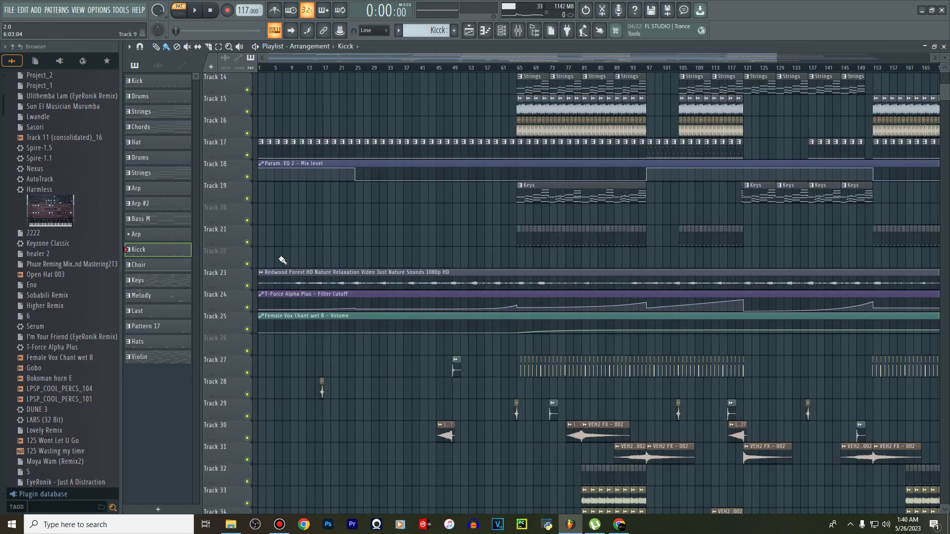
scroll(282, 260, "up", 6)
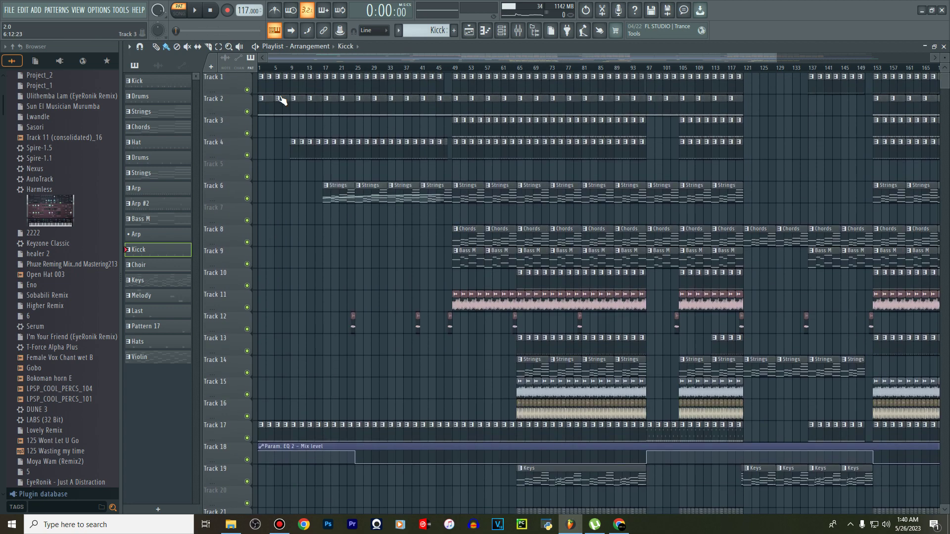
scroll(265, 239, "down", 4)
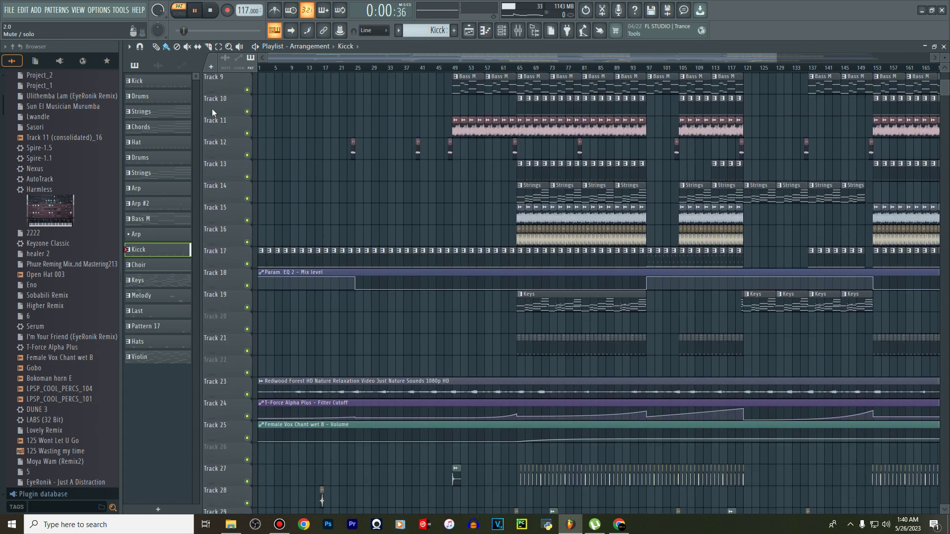
key("space")
left_click(247, 263)
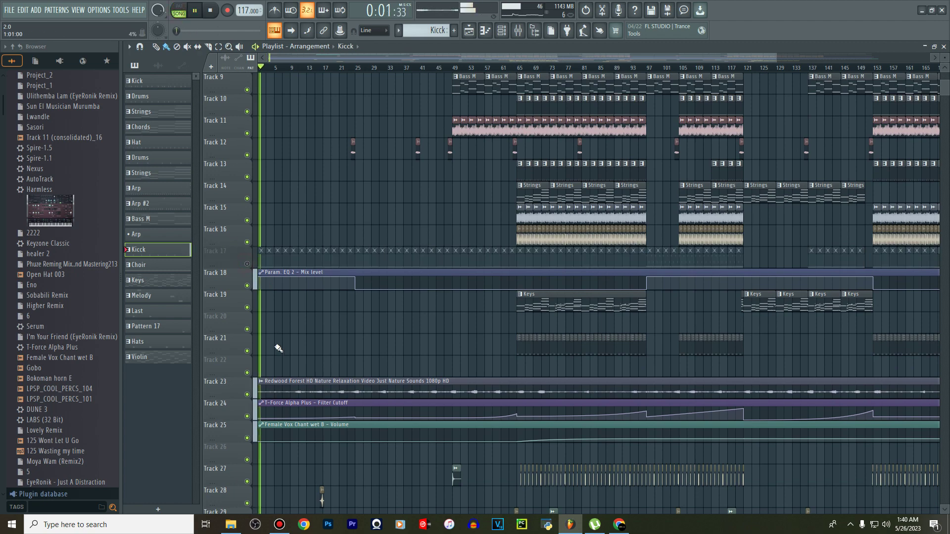
scroll(277, 349, "down", 2)
scroll(277, 355, "up", 4)
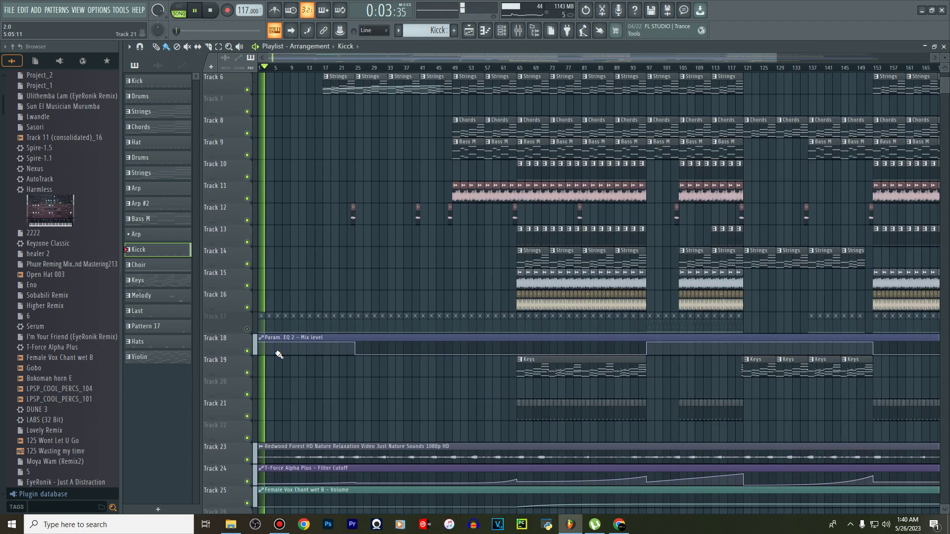
scroll(309, 381, "down", 2)
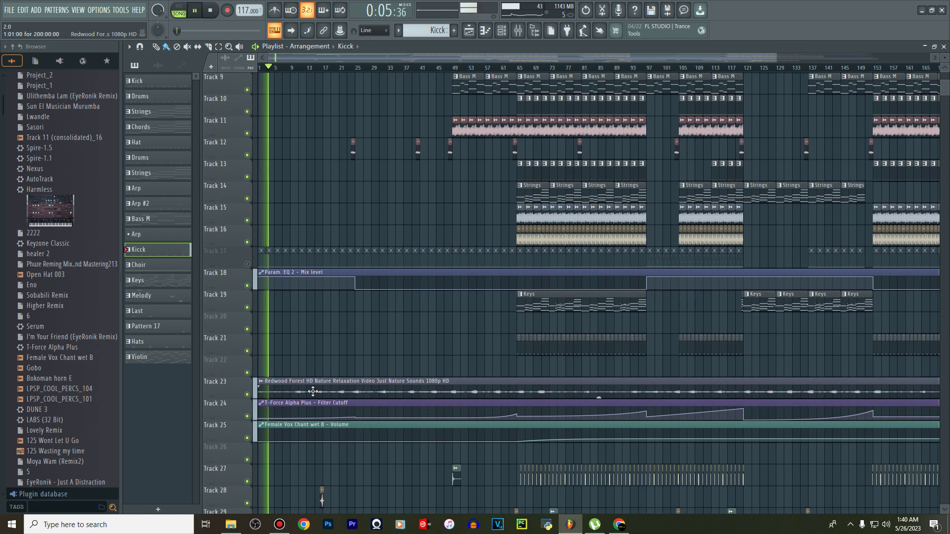
scroll(312, 387, "up", 4)
key("space")
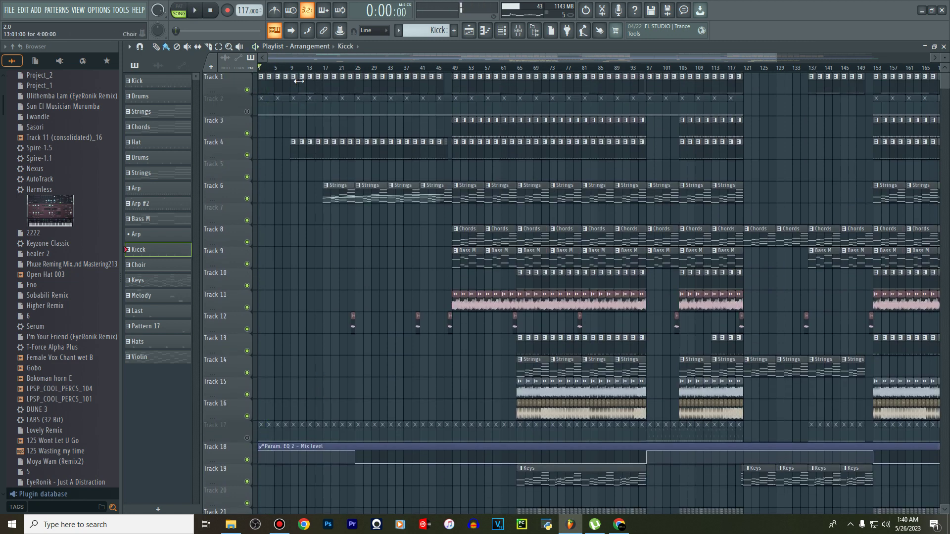
Play the arrangement from bar 9 and open the Drums pattern on Track 4 in the piano roll
left_click(293, 68)
key("space")
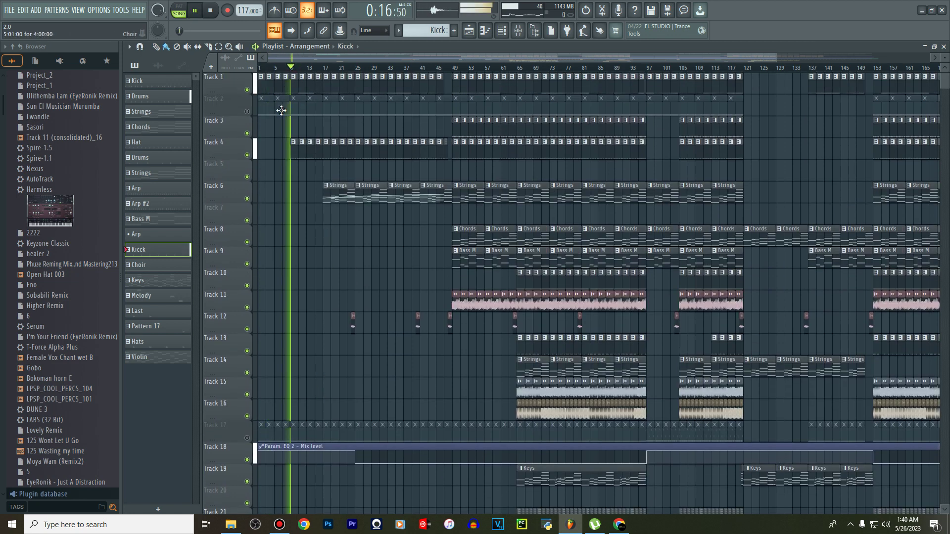
double_click(309, 154)
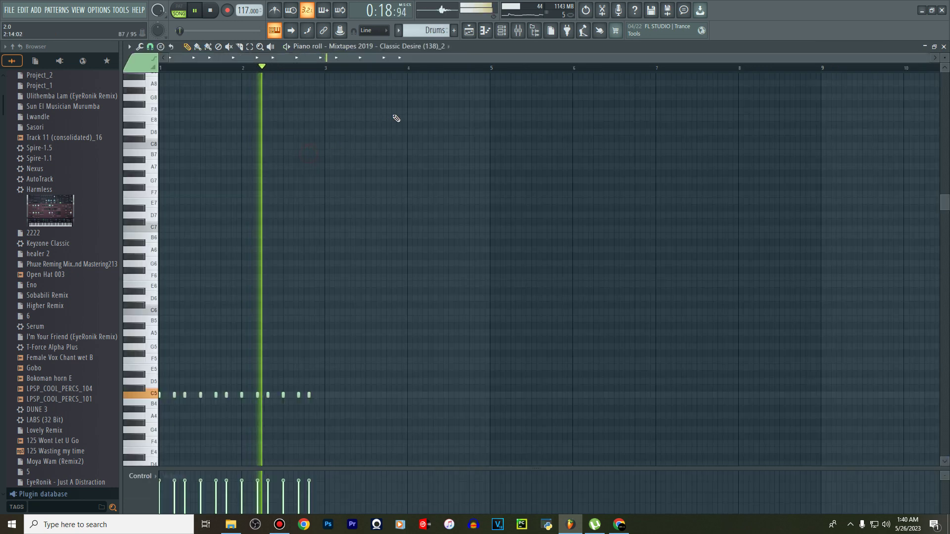
Stop playback and inspect the Mixtapes 2019 - Classic Desire (138)_2 sampler settings from the channel rack
left_click(501, 31)
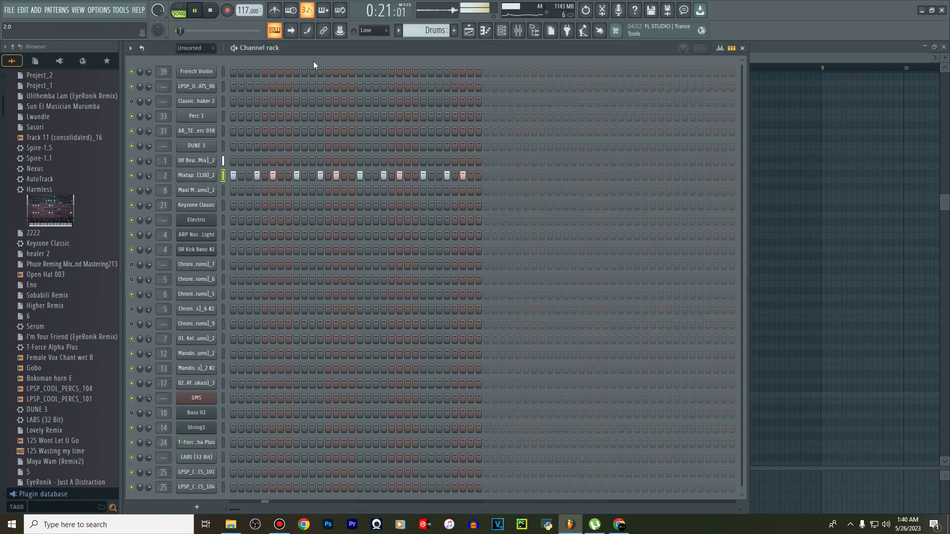
key("space")
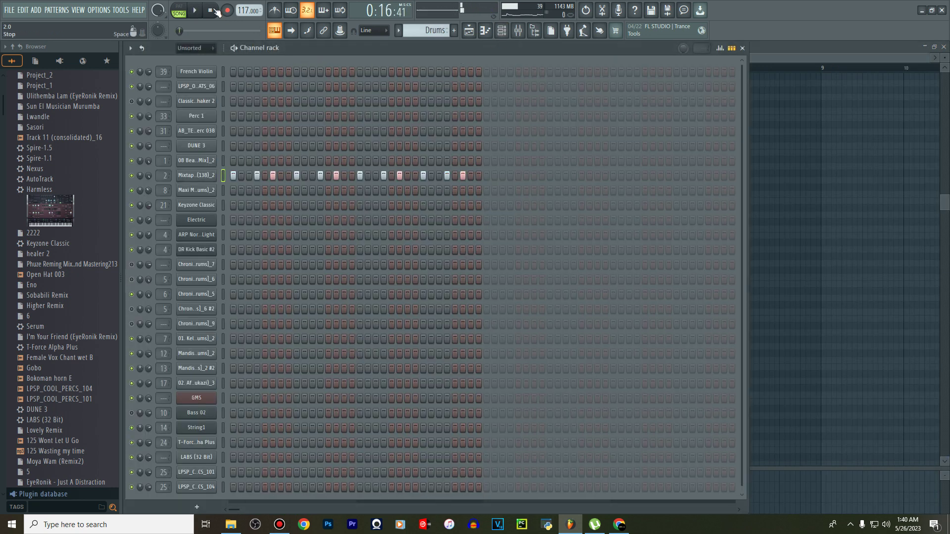
left_click(211, 177)
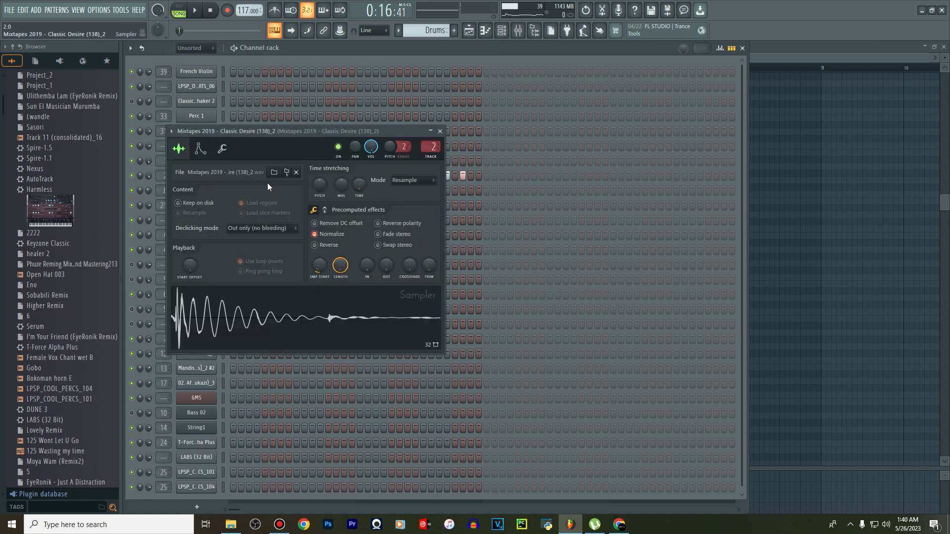
left_click(440, 132)
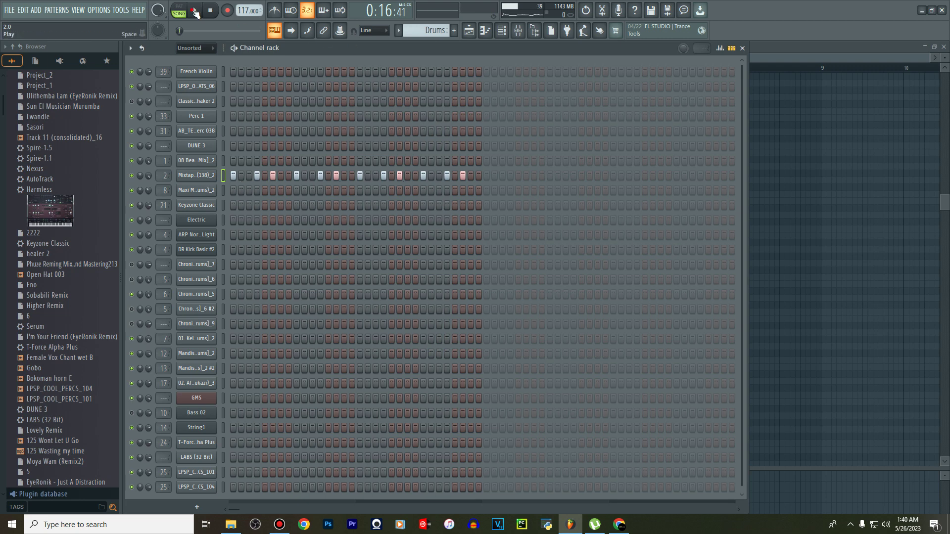
Return to the playlist and mute Track 6 and Track 12 while the arrangement plays
left_click(472, 32)
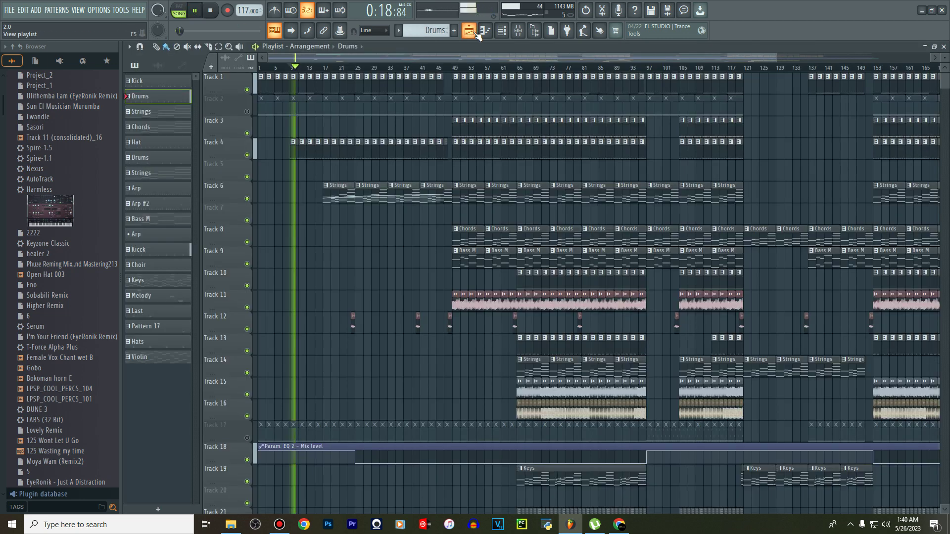
left_click(247, 199)
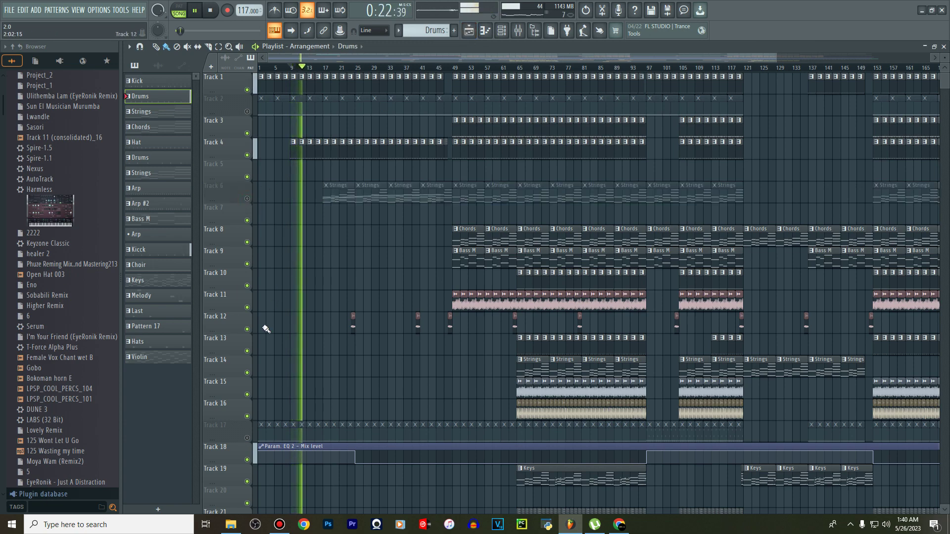
left_click(247, 329)
scroll(251, 332, "down", 4)
scroll(251, 333, "down", 10)
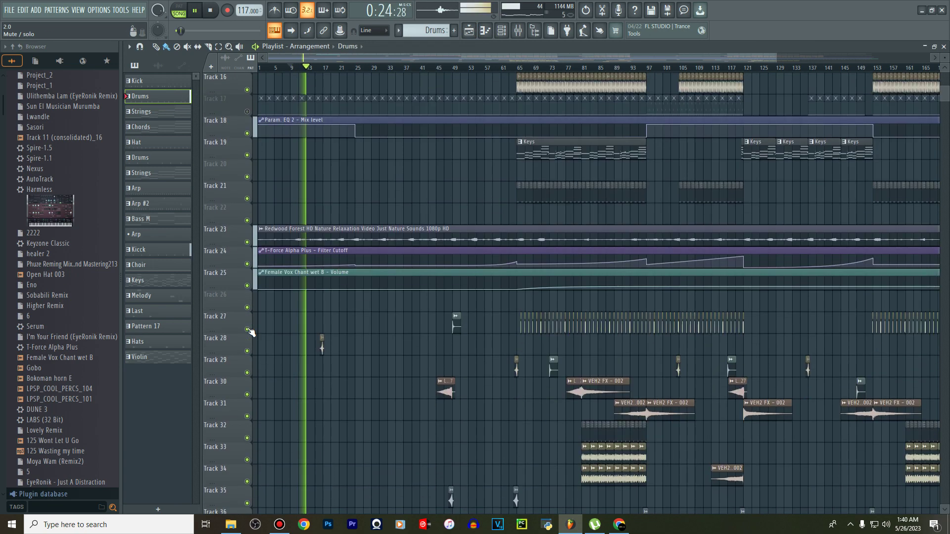
scroll(251, 332, "up", 11)
scroll(251, 332, "up", 3)
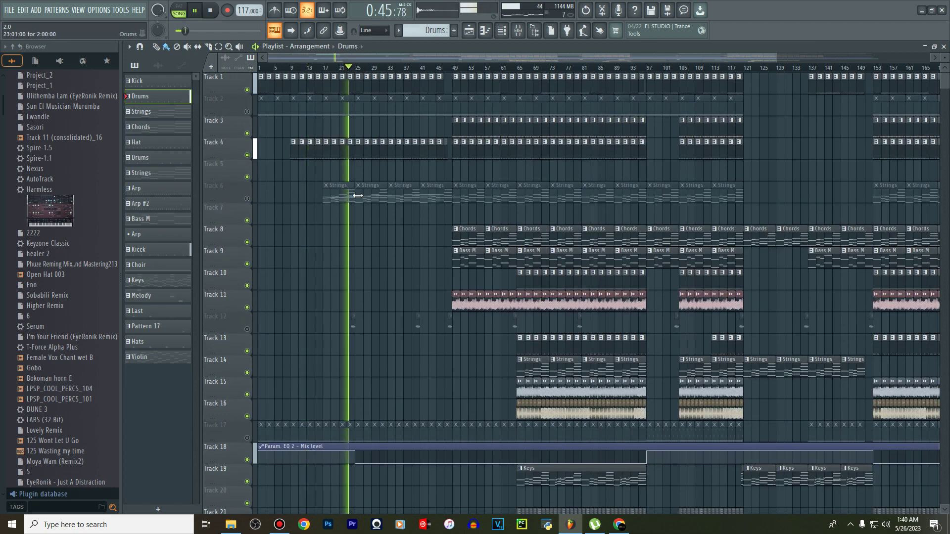
Look over the lower playlist tracks, and mute the Chords on Track 8 and Bass M on Track 9
scroll(357, 195, "down", 18)
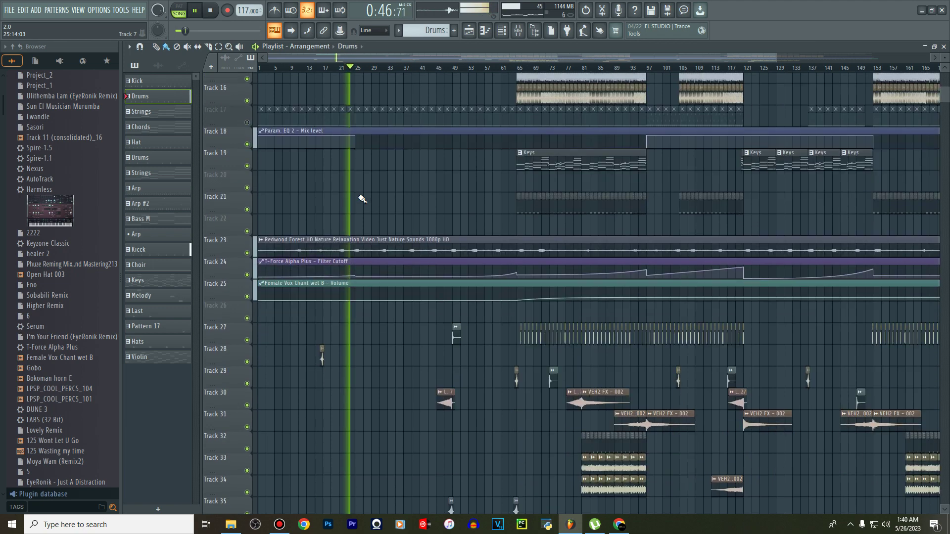
scroll(362, 199, "down", 6)
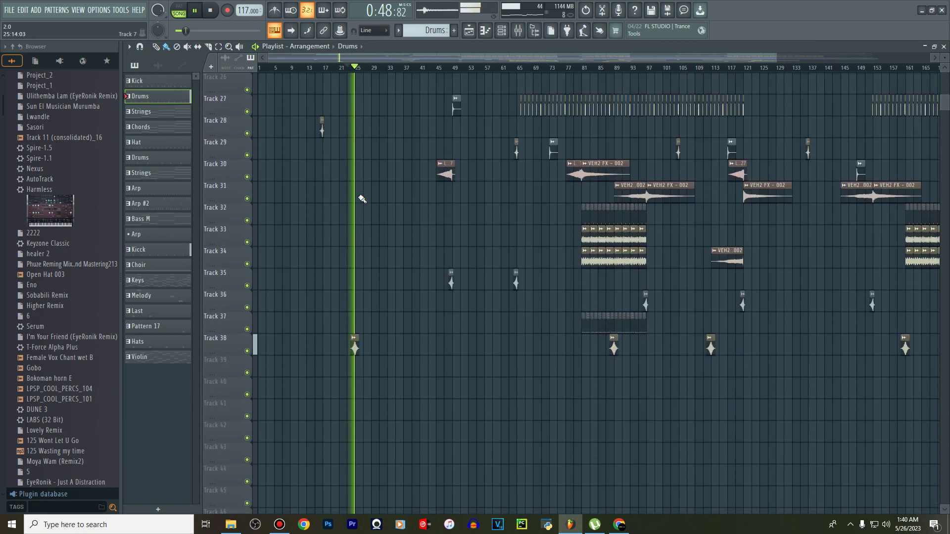
scroll(361, 199, "up", 10)
scroll(361, 199, "up", 16)
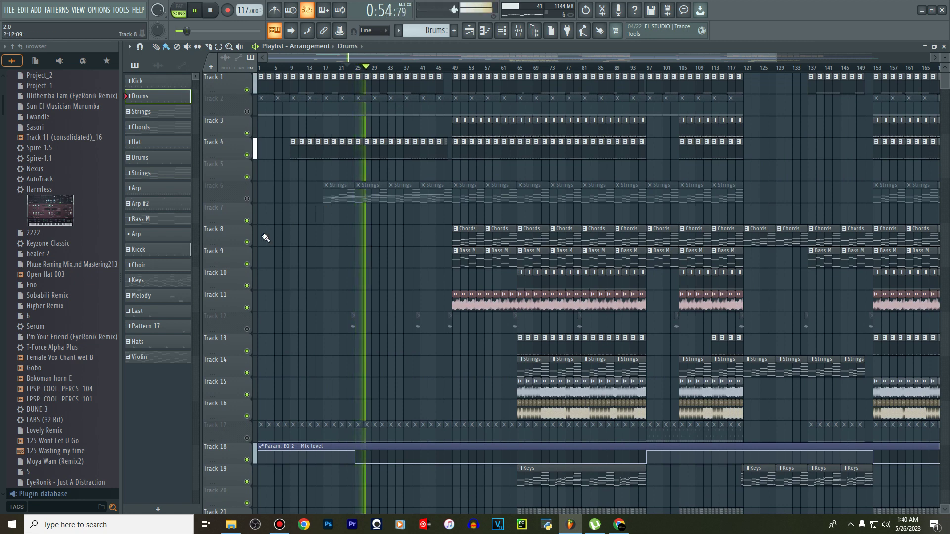
left_click(247, 242)
left_click(247, 264)
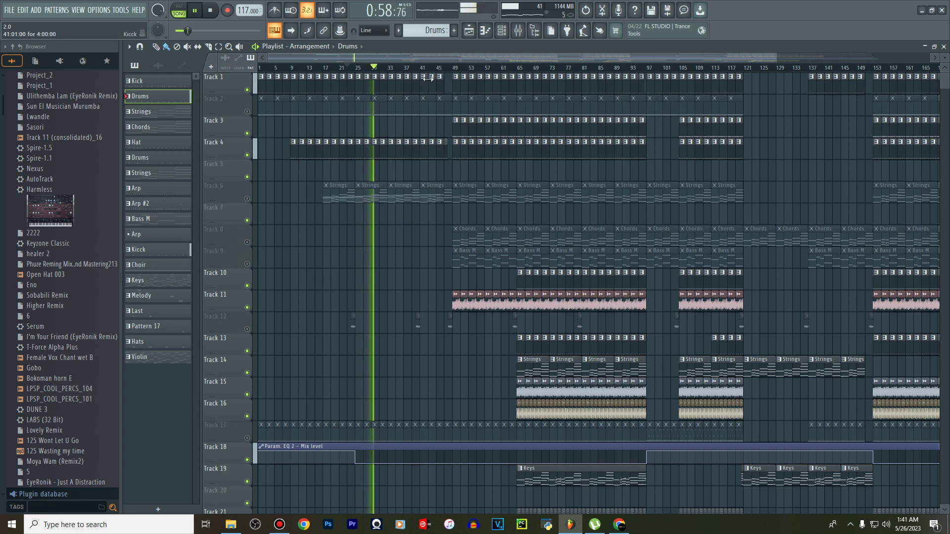
Play the arrangement from bar 45 into the section with the Track 3 kick and Track 11 loop, and stop playback
left_click_drag(433, 60, 460, 60)
key("space")
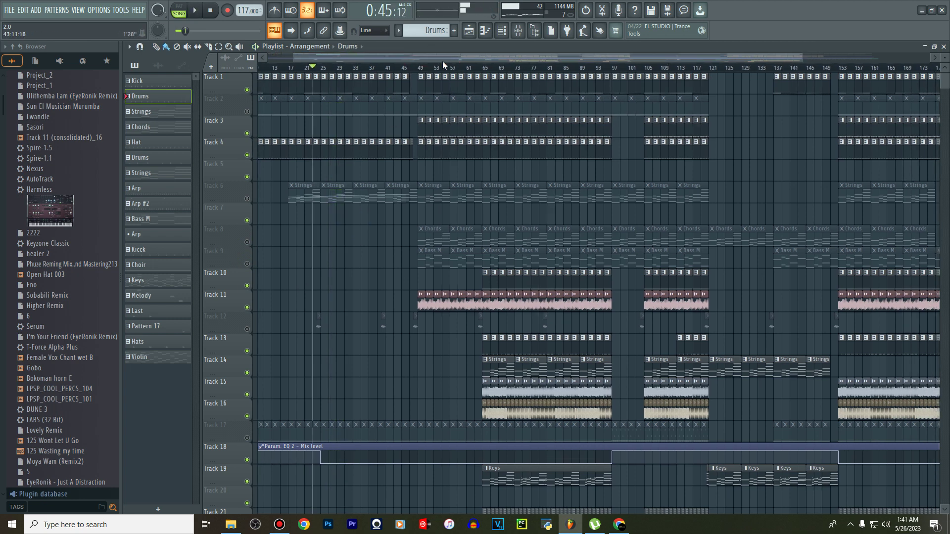
left_click(407, 69)
key("space")
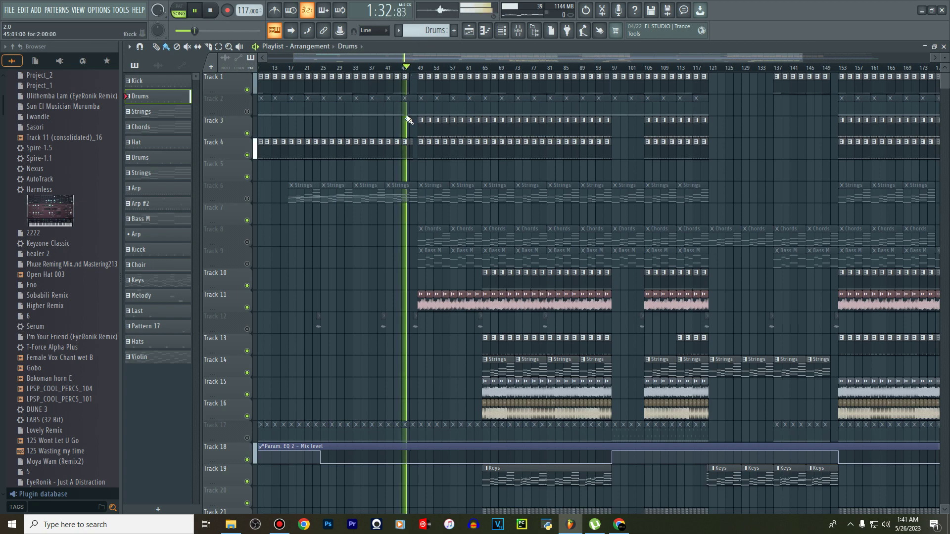
scroll(404, 129, "down", 3)
scroll(404, 129, "down", 7)
scroll(406, 132, "up", 8)
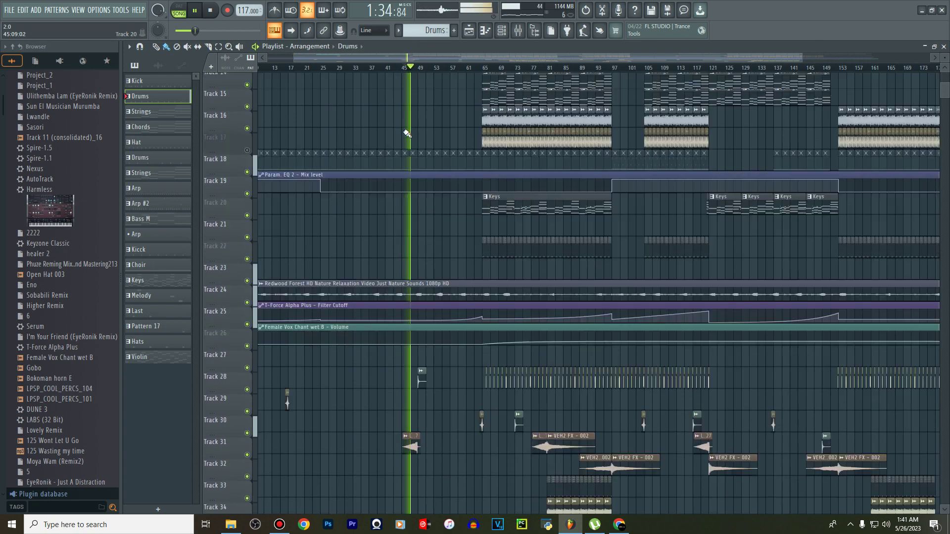
scroll(406, 133, "up", 4)
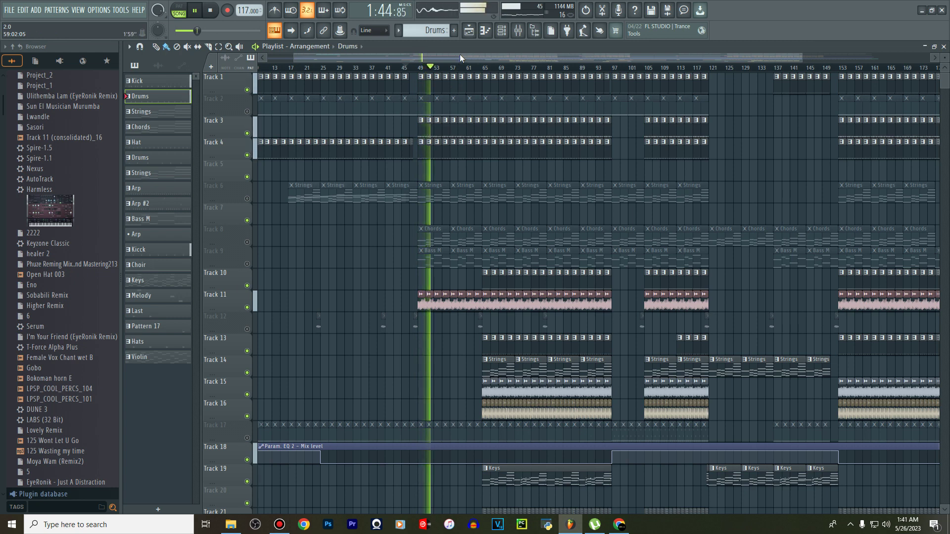
left_click_drag(460, 58, 488, 56)
key("space")
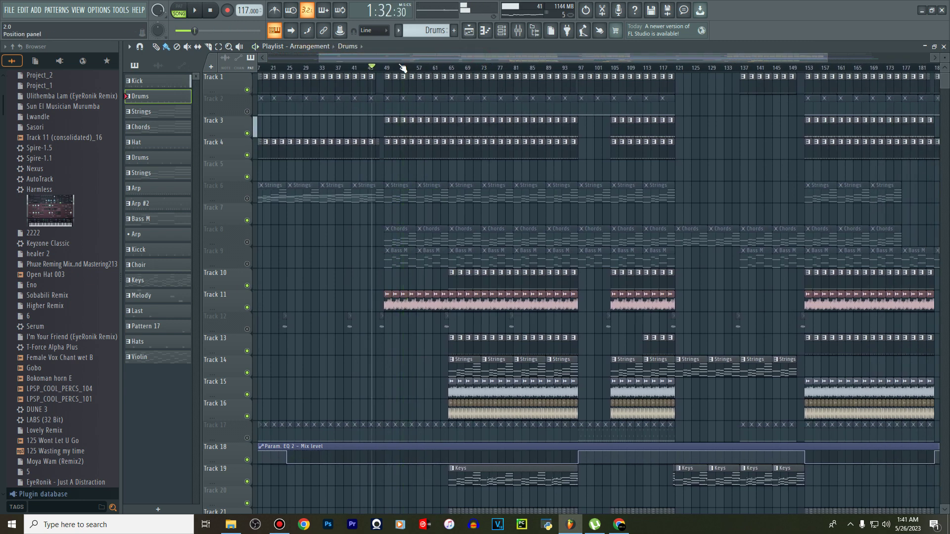
Mute the Strings on Track 14 and the Keys on Track 19, keeping Track 13 audible
left_click_drag(430, 62, 437, 64)
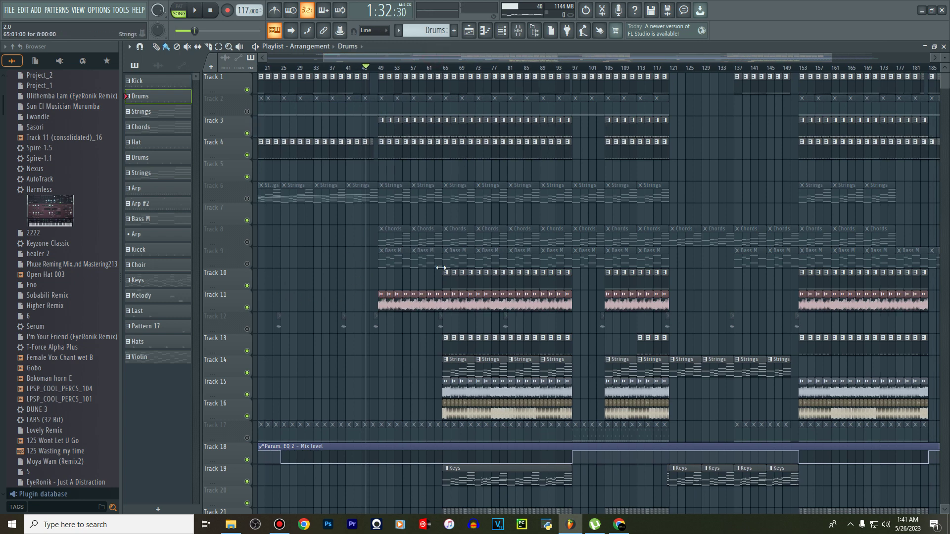
left_click(248, 351)
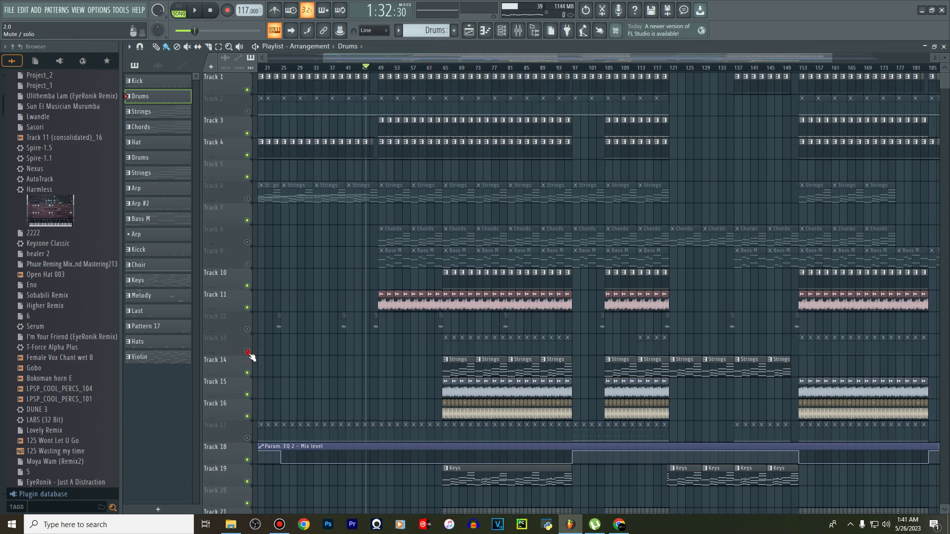
left_click(247, 351)
left_click(248, 372)
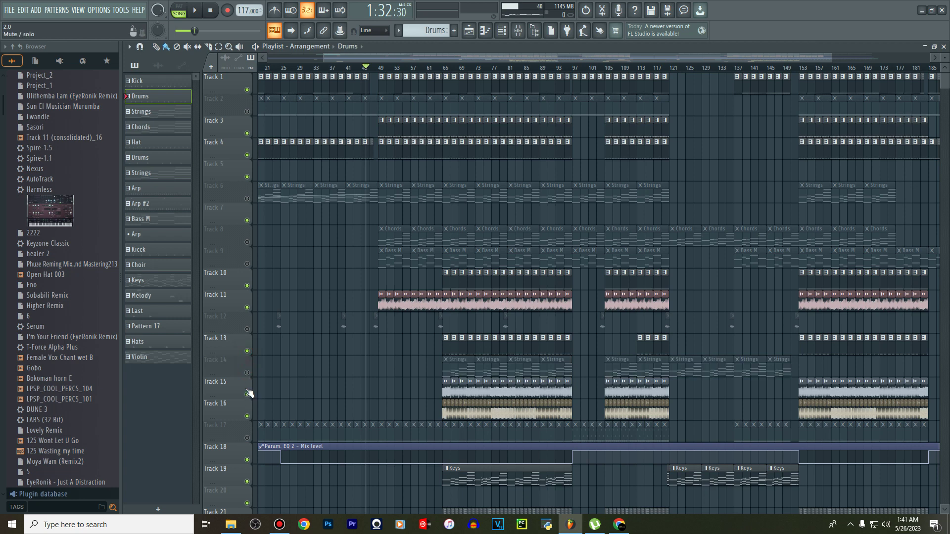
left_click(247, 481)
scroll(250, 482, "down", 4)
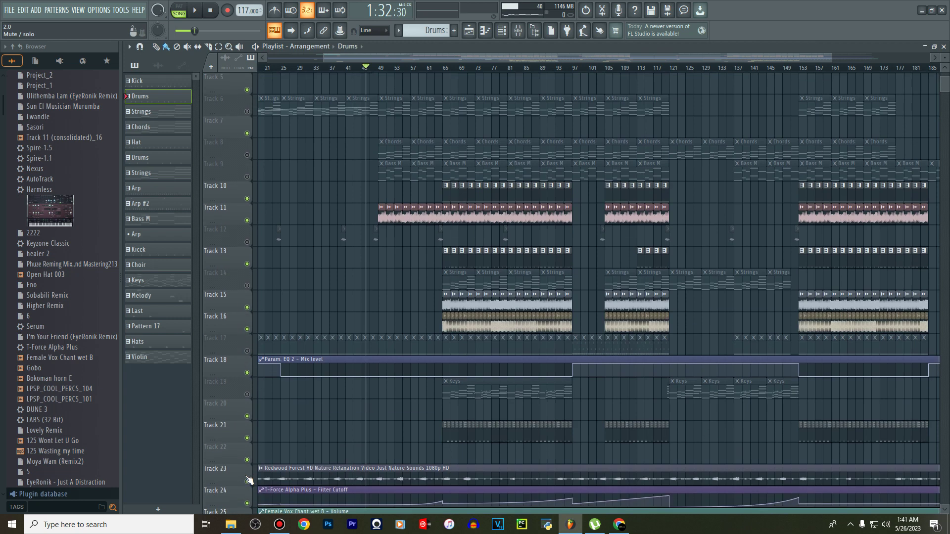
scroll(255, 409, "up", 4)
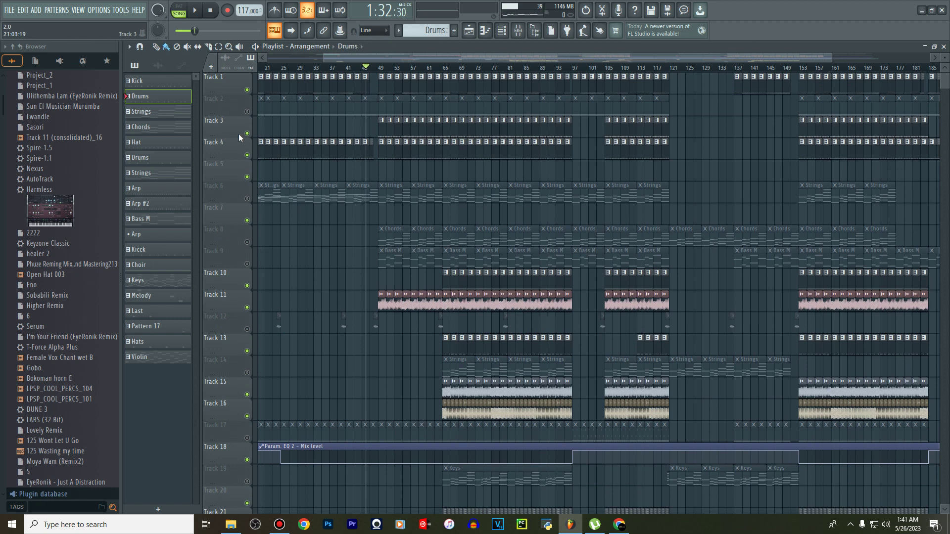
Play the arrangement, compare the sound with the Track 11 drum loop muted and unmuted, and stop playback
left_click(183, 13)
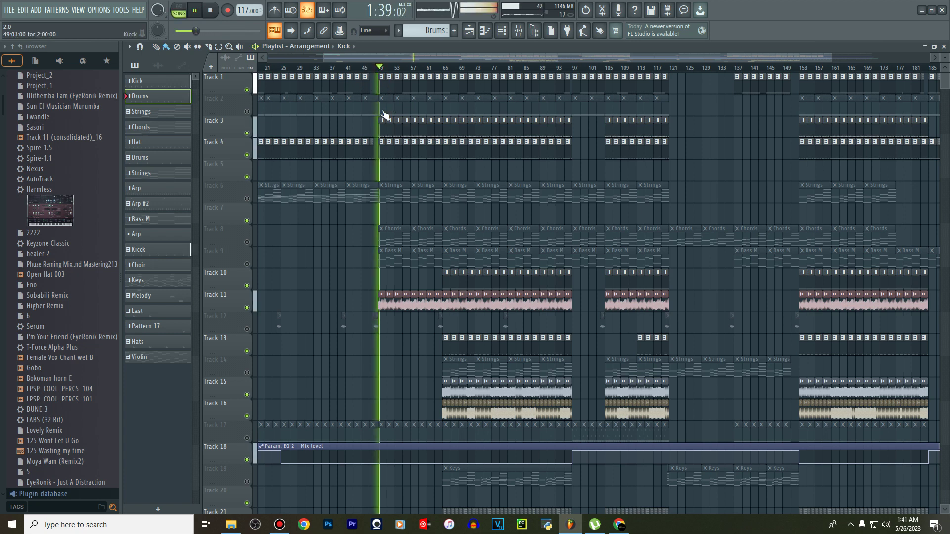
left_click(247, 307)
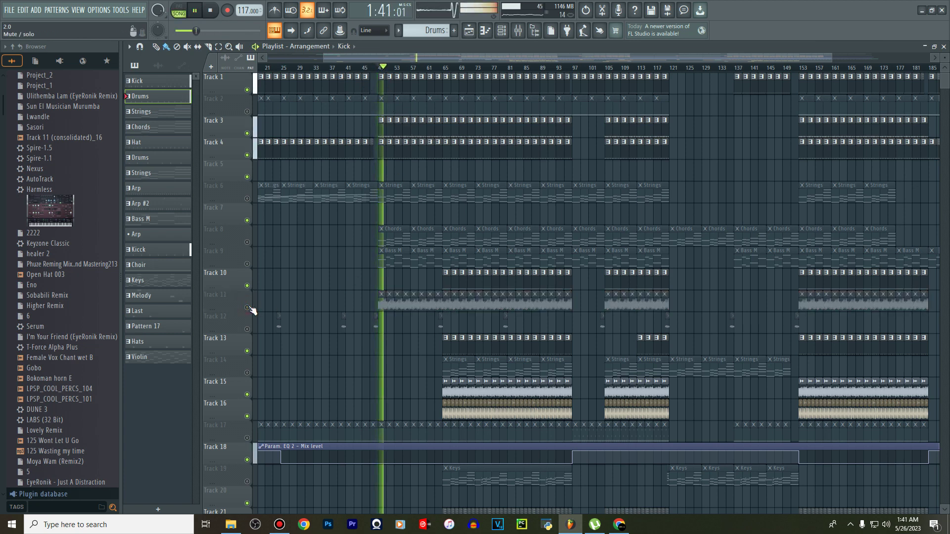
left_click(248, 308)
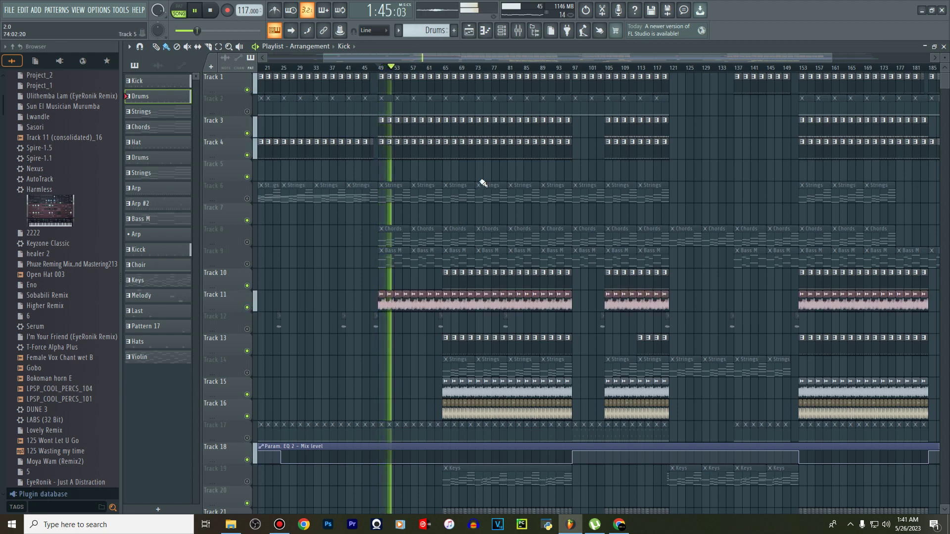
left_click_drag(478, 59, 501, 59)
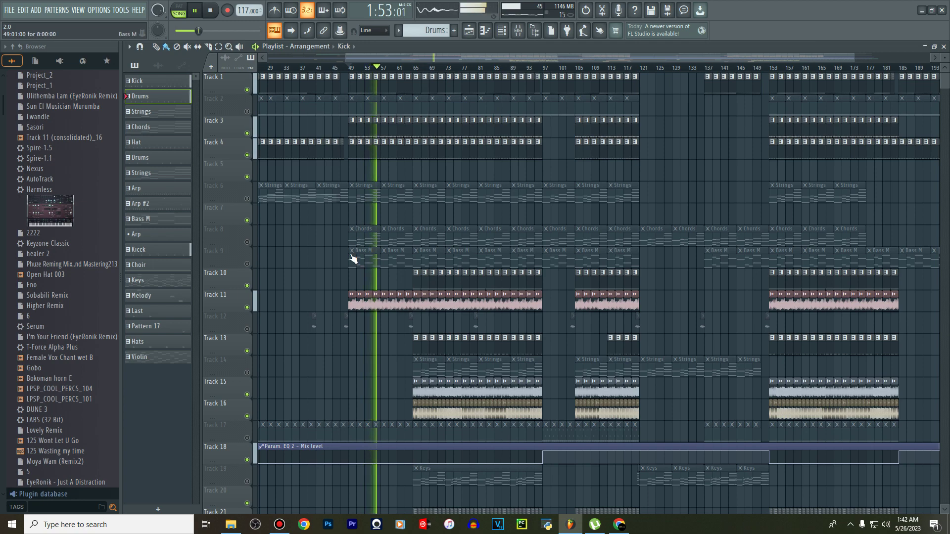
scroll(406, 87, "up", 4)
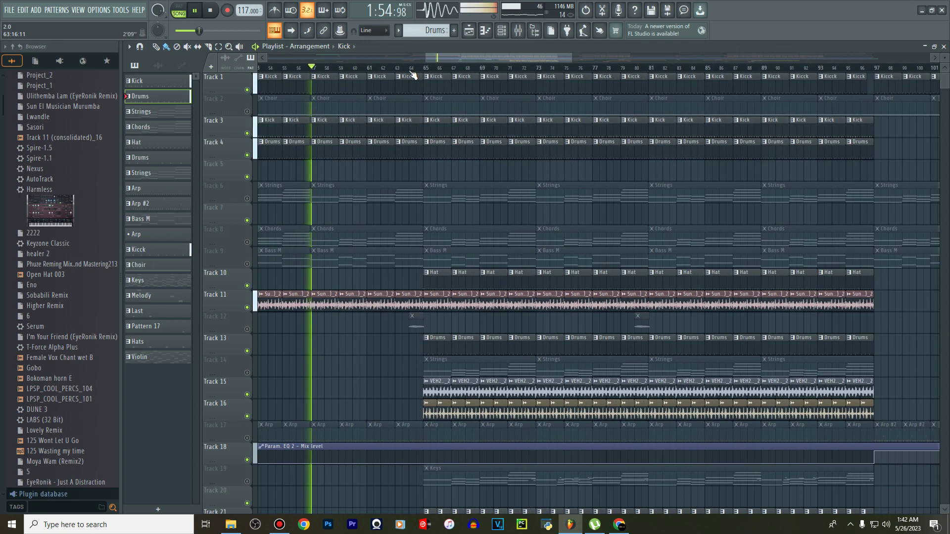
key("space")
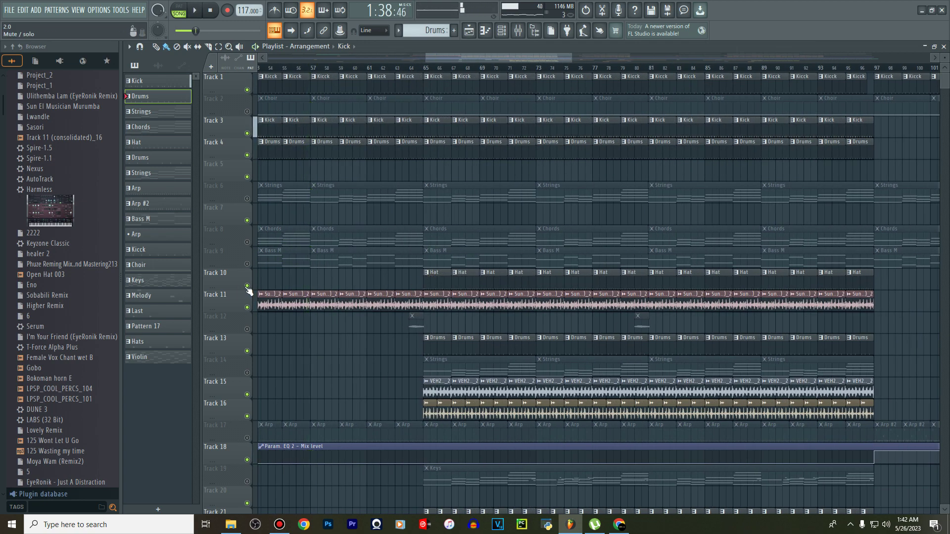
Switch playback to pattern mode and audition the Hat pattern from Track 10 and the Drums pattern from Track 13
left_click(442, 276)
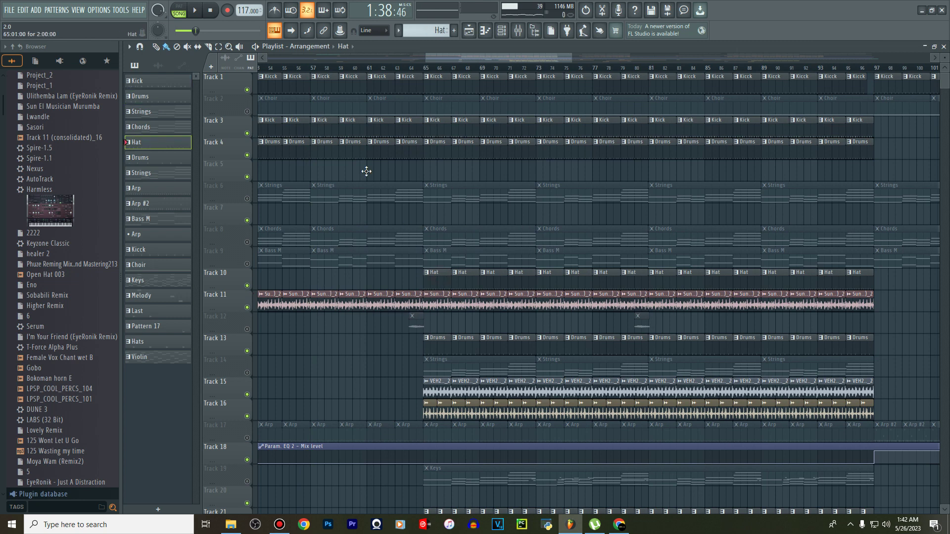
left_click(180, 7)
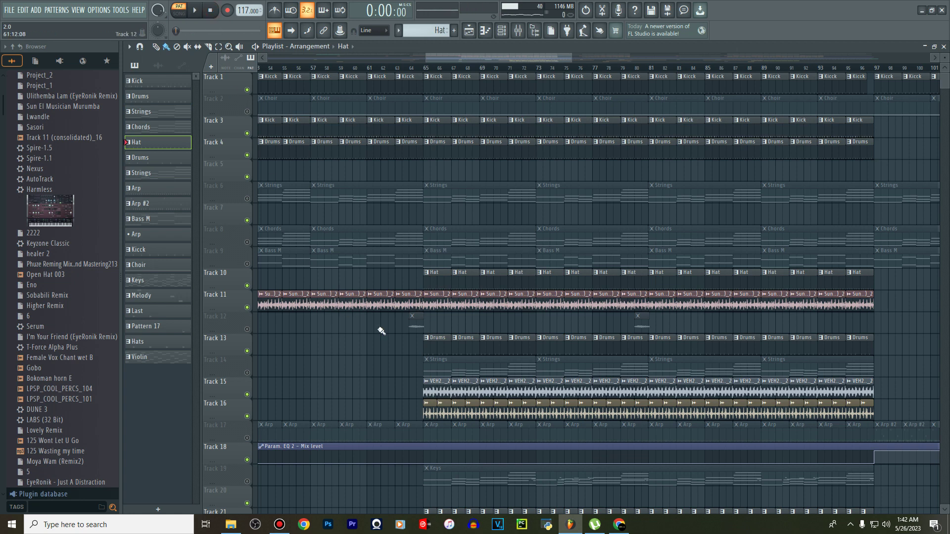
left_click(437, 346)
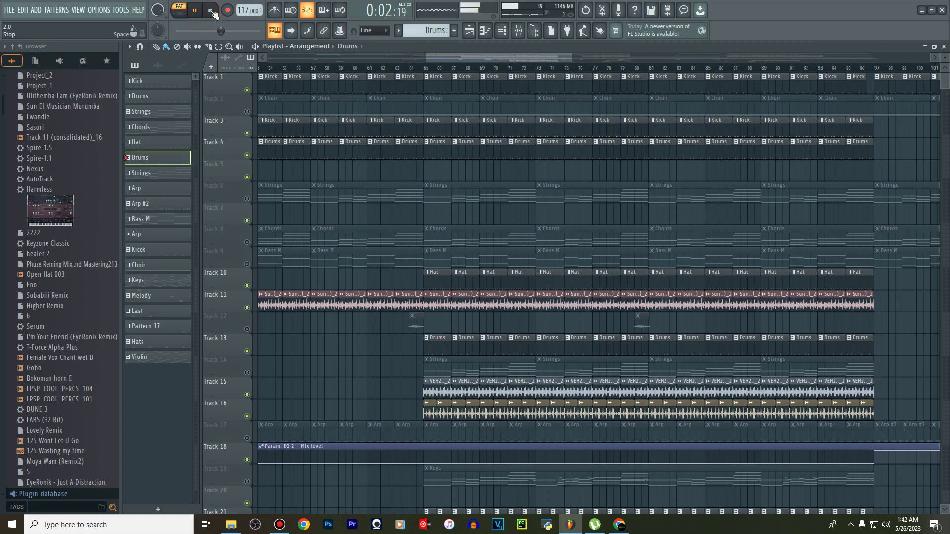
Select the VEH2 Percussive Loops clip on Track 15, followed by the Sunel-musician drums clip on Track 16
left_click(427, 382)
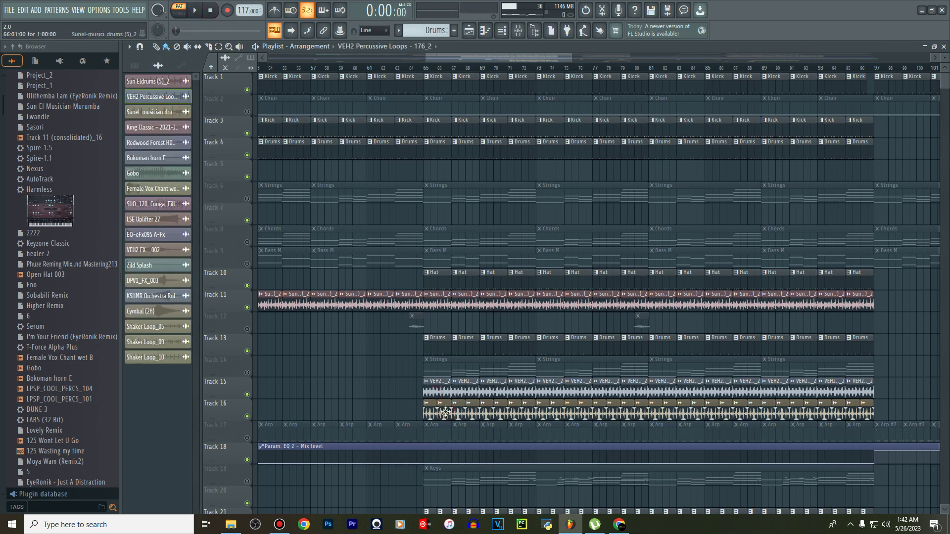
scroll(457, 416, "up", 2)
left_click(461, 412)
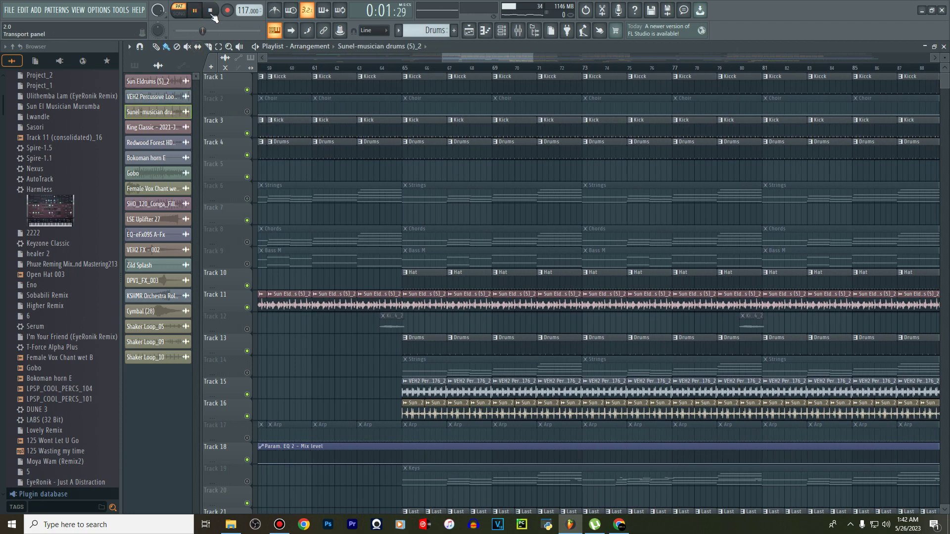
Play the arrangement in song mode from bar 63, leading into the section with the added hats and percussion
left_click(363, 72)
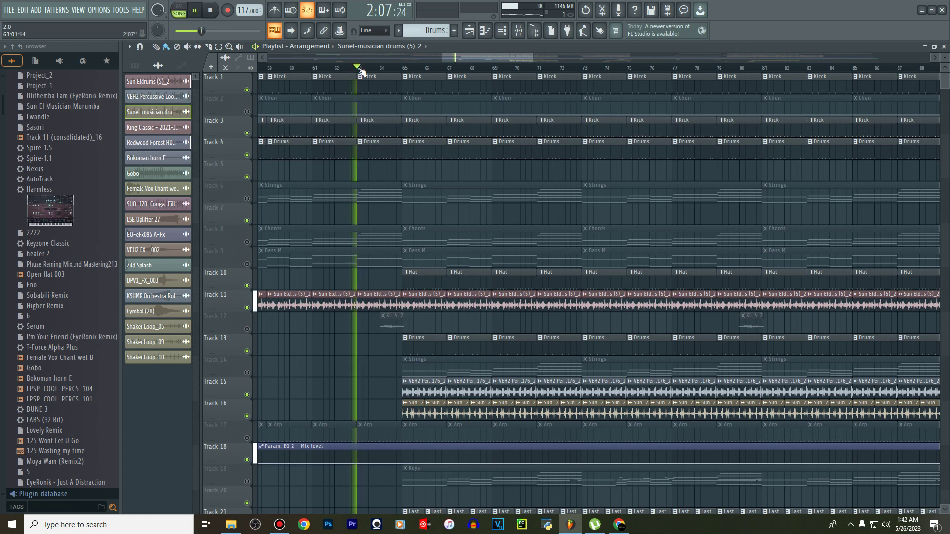
scroll(418, 73, "down", 2)
scroll(415, 74, "down", 2)
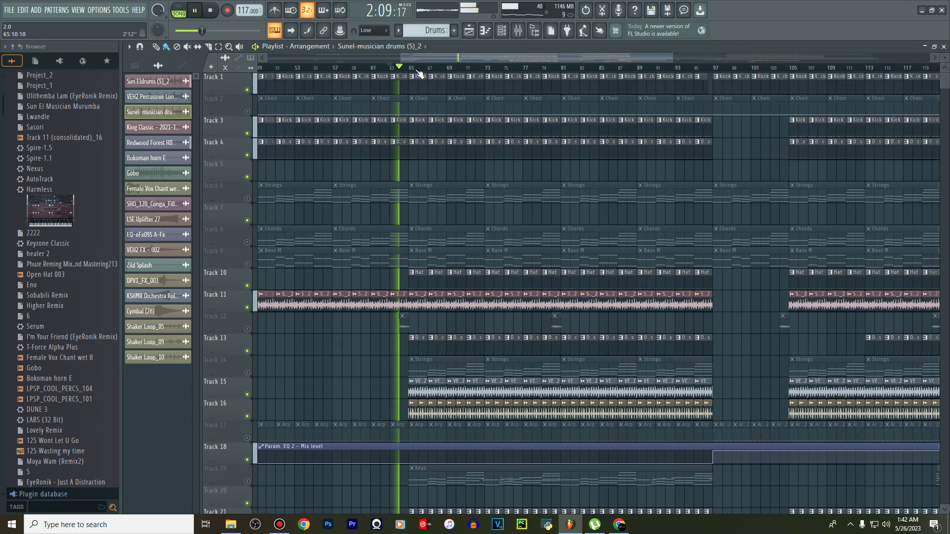
Look over the lower tracks down to the shaker loops and effects during playback, and stop it
scroll(486, 242, "down", 4)
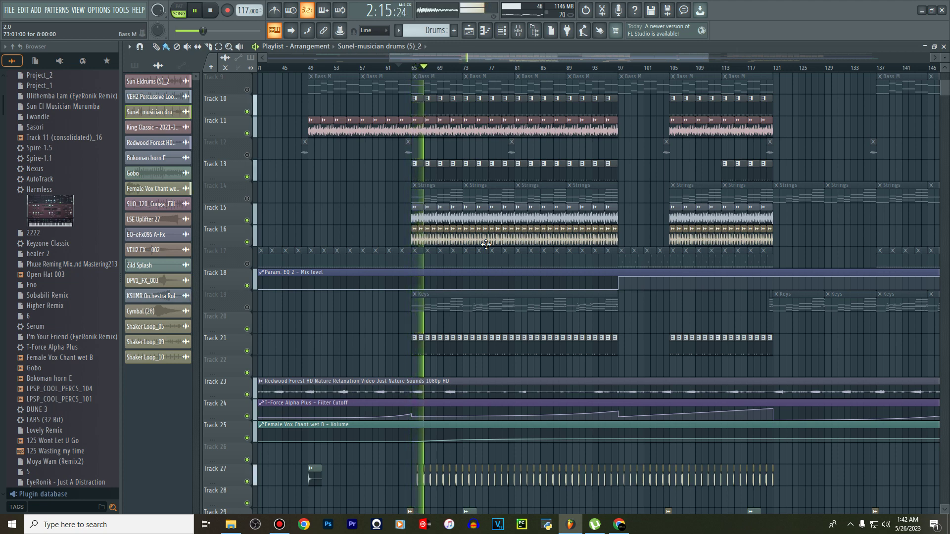
scroll(486, 245, "down", 5)
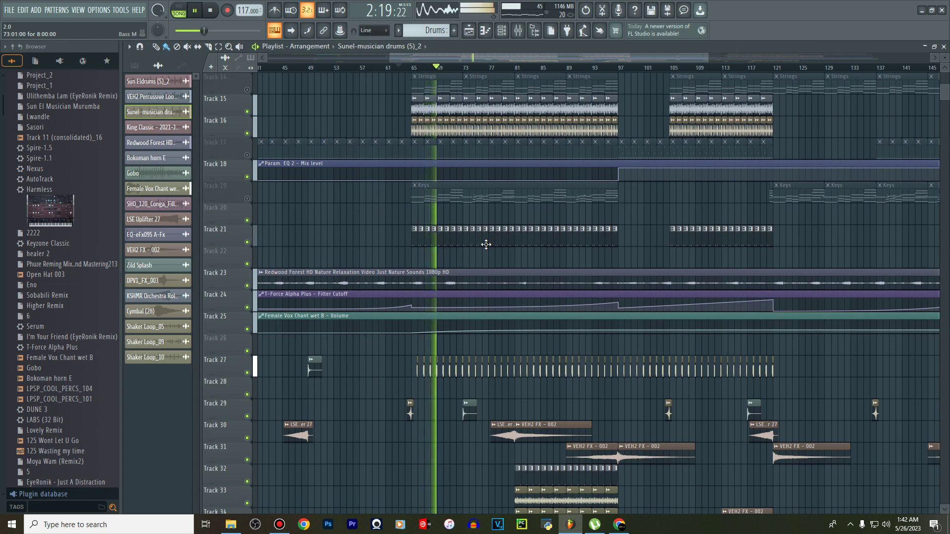
key("space")
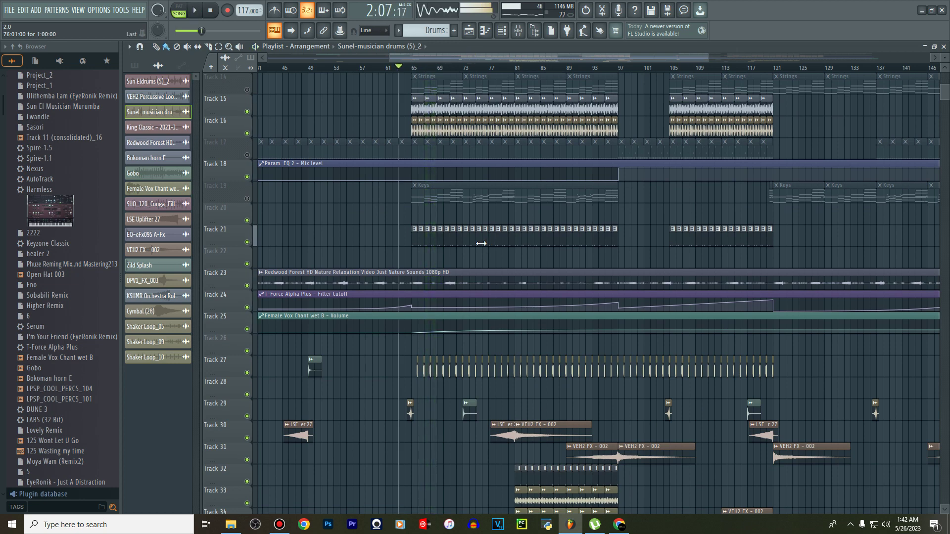
Open the Last pattern from Track 21 in the piano roll, audition it in pattern mode, and return to the playlist
double_click(486, 245)
left_click(179, 10)
left_click(196, 11)
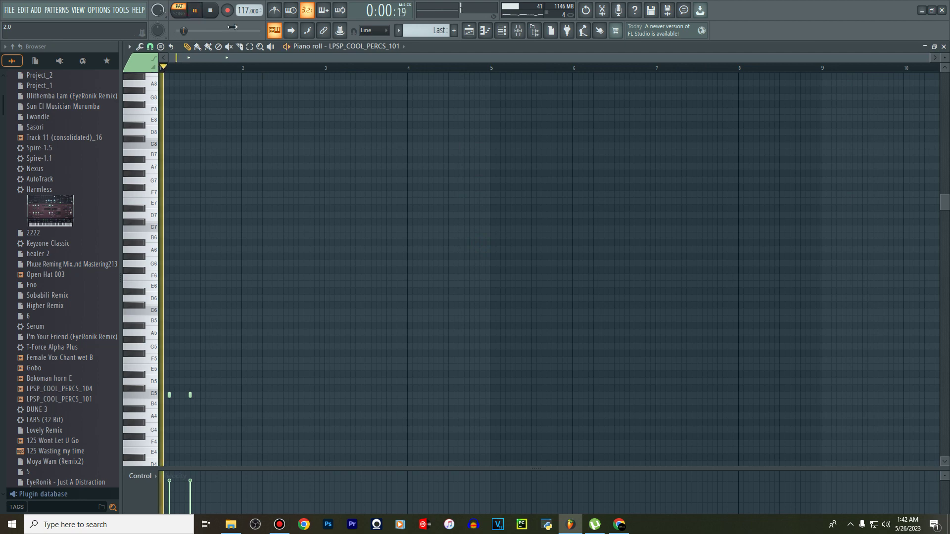
left_click(503, 33)
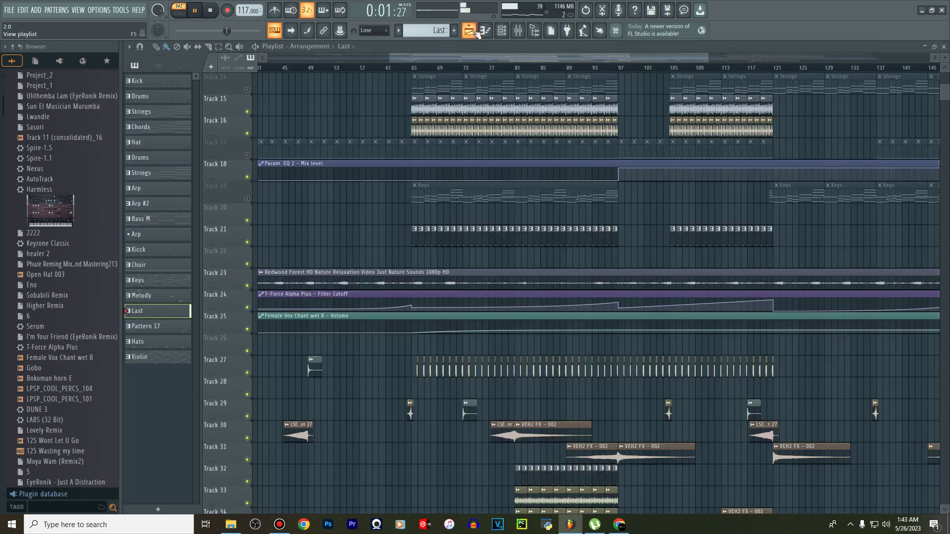
left_click(473, 31)
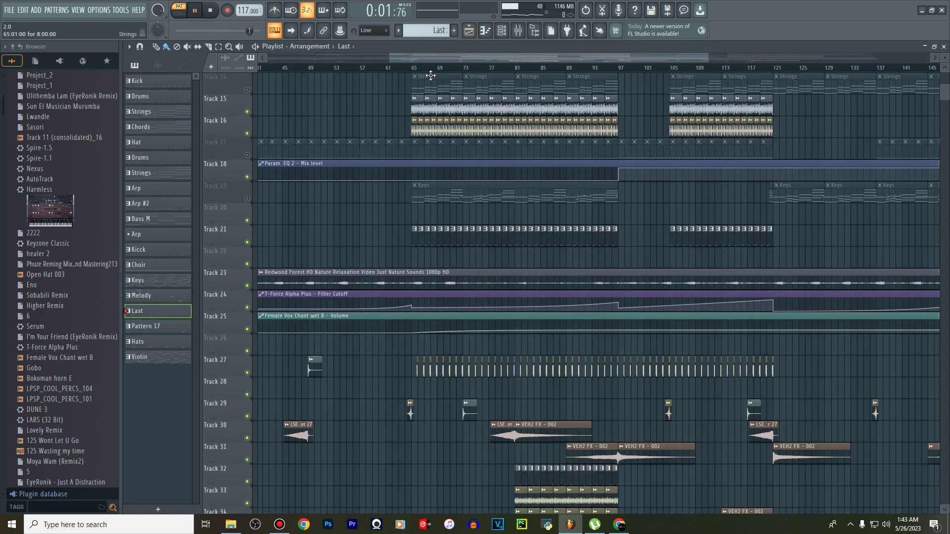
Play the arrangement in song mode from around bar 65 to hear the Last percussion in context, and stop playback
left_click(418, 67)
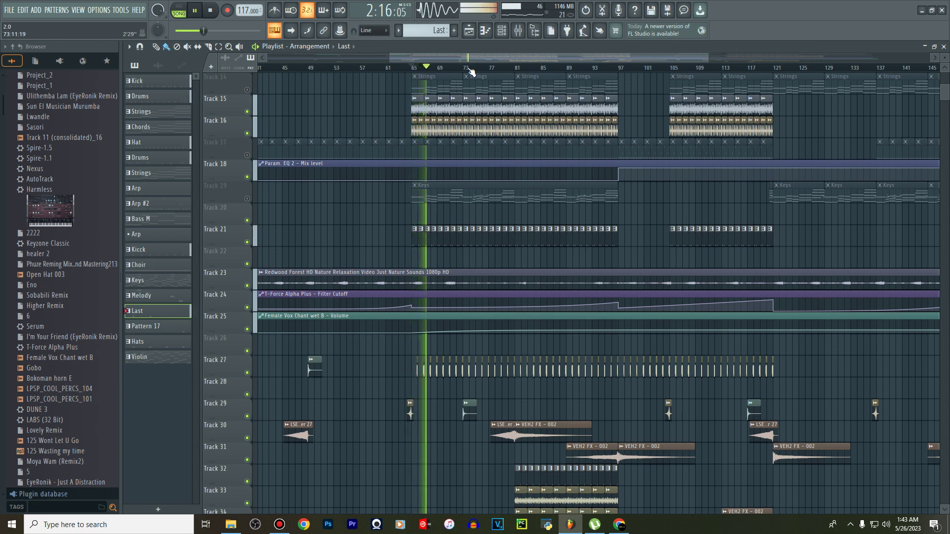
scroll(470, 204, "down", 3)
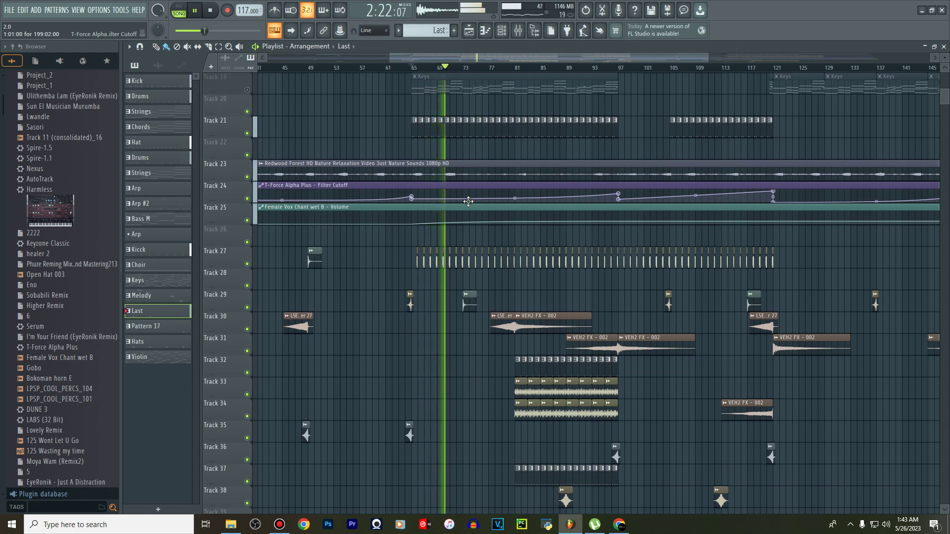
key("space")
Select a Female Vox Chant wet B clip on Track 27, inspect its audio clip settings, and close them
scroll(457, 262, "up", 5)
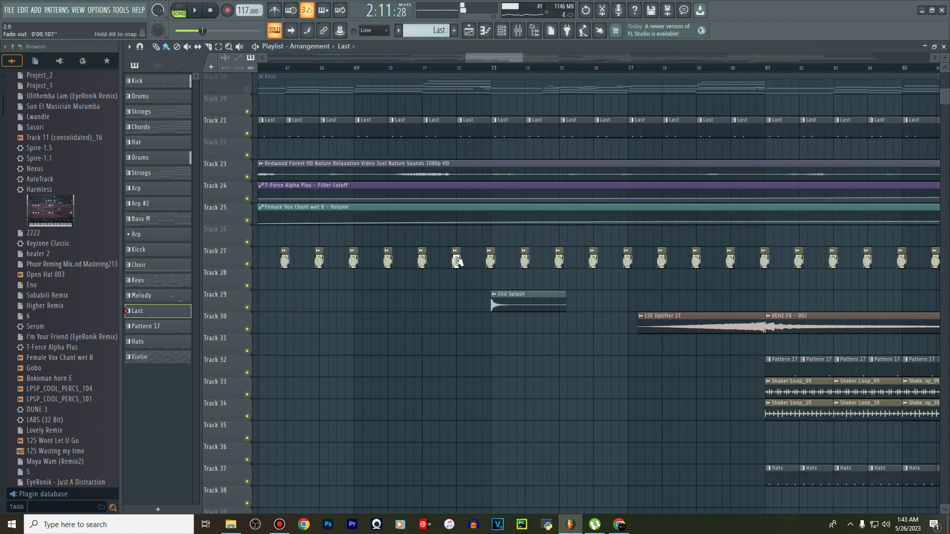
scroll(489, 263, "up", 5)
scroll(493, 263, "up", 3)
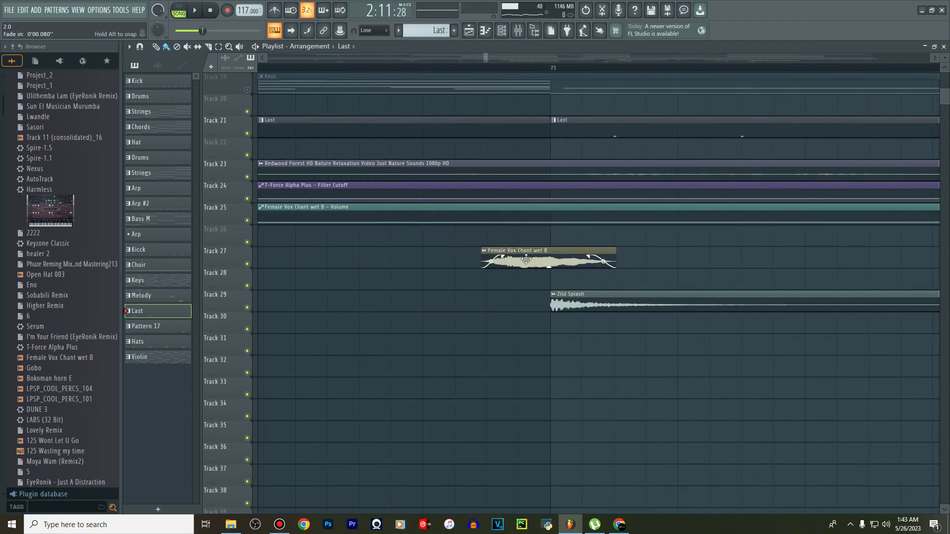
left_click(521, 255)
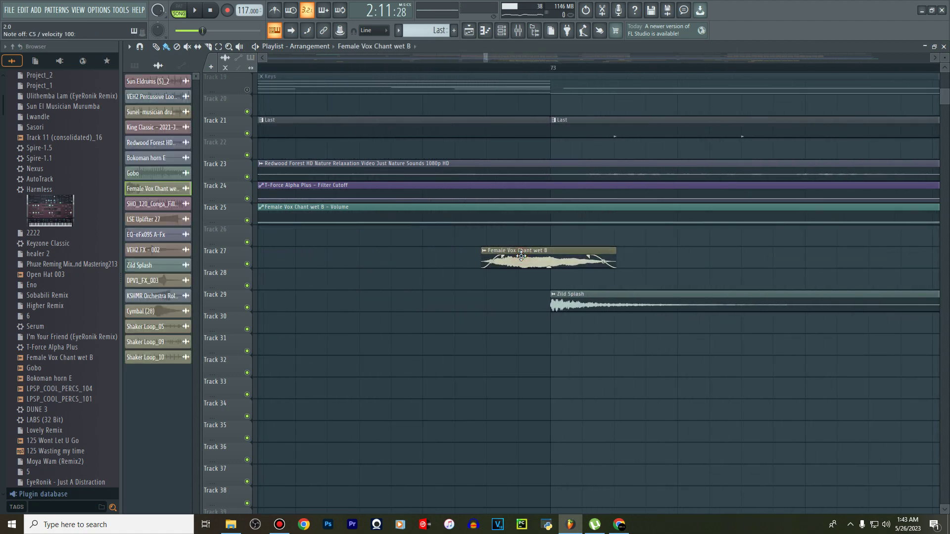
double_click(521, 255)
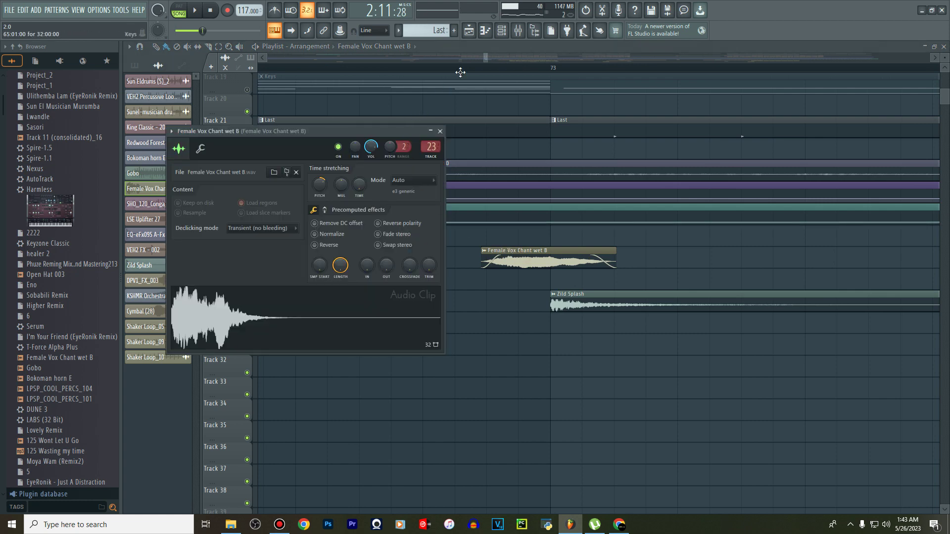
left_click(440, 132)
Play the arrangement with the vocal chant and view the Female Vox Chant wet B channel in the mixer
key("space")
left_click(469, 31)
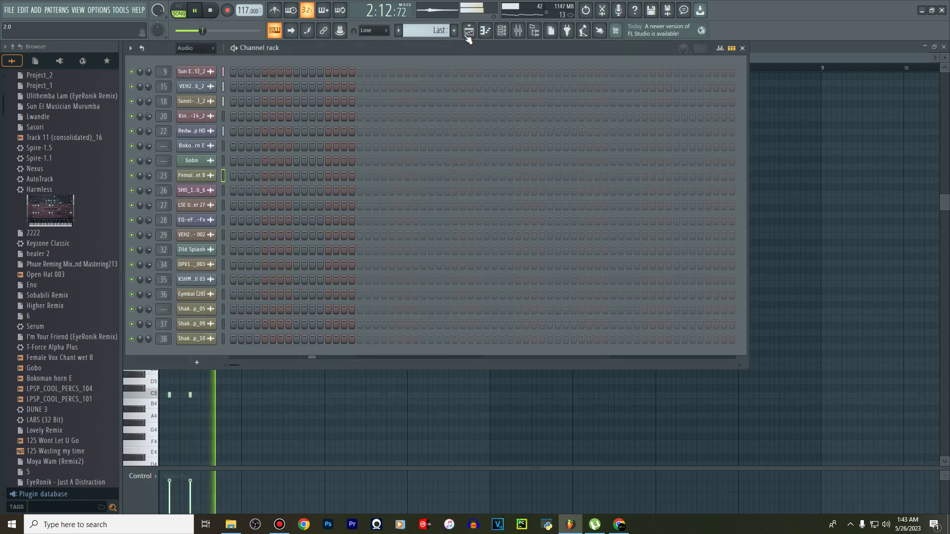
left_click(468, 34)
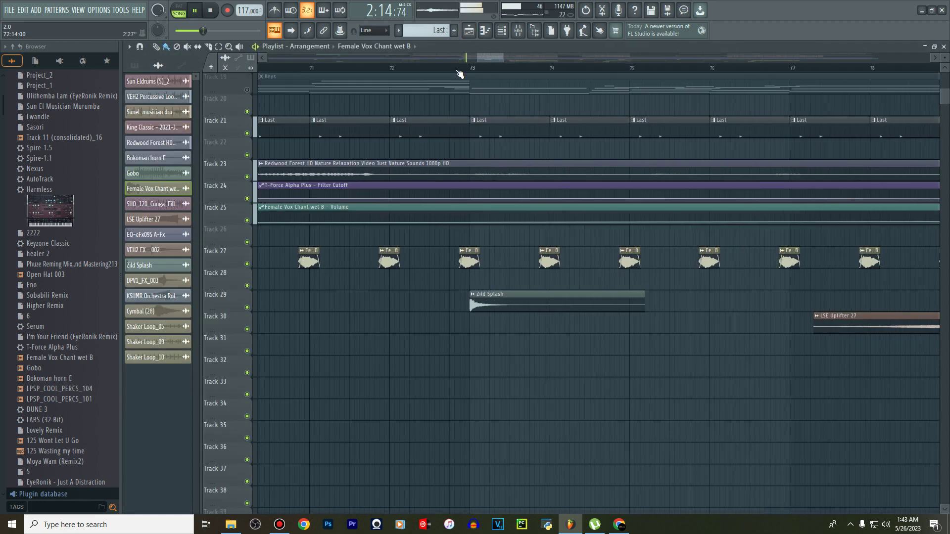
scroll(460, 74, "down", 8)
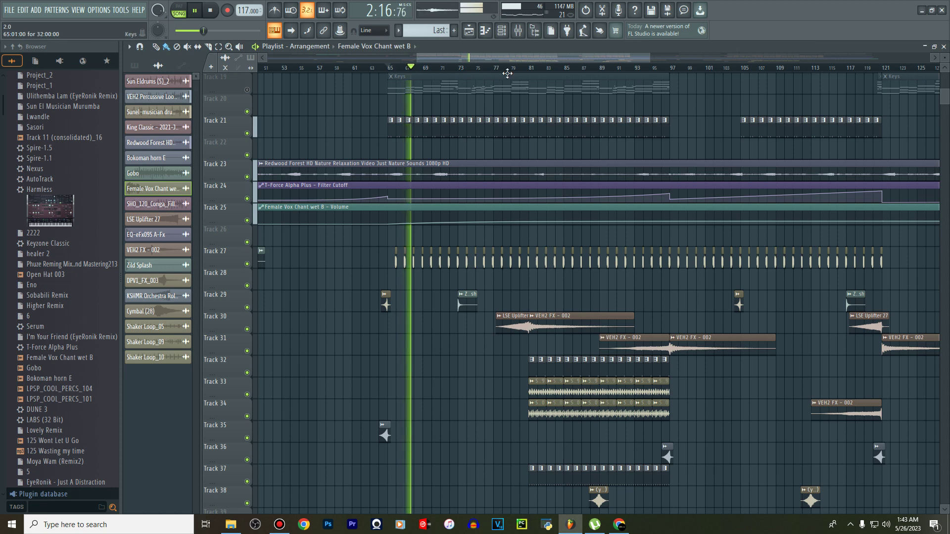
left_click(518, 30)
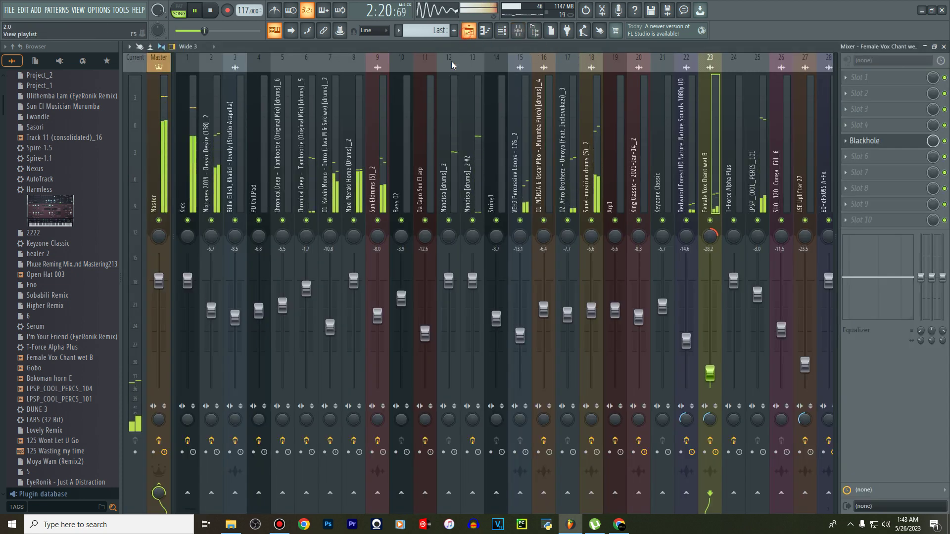
Locate the Track 27 vocal chants in the playlist, recheck their mixer channel during playback, and stop
left_click(469, 31)
scroll(441, 262, "up", 8)
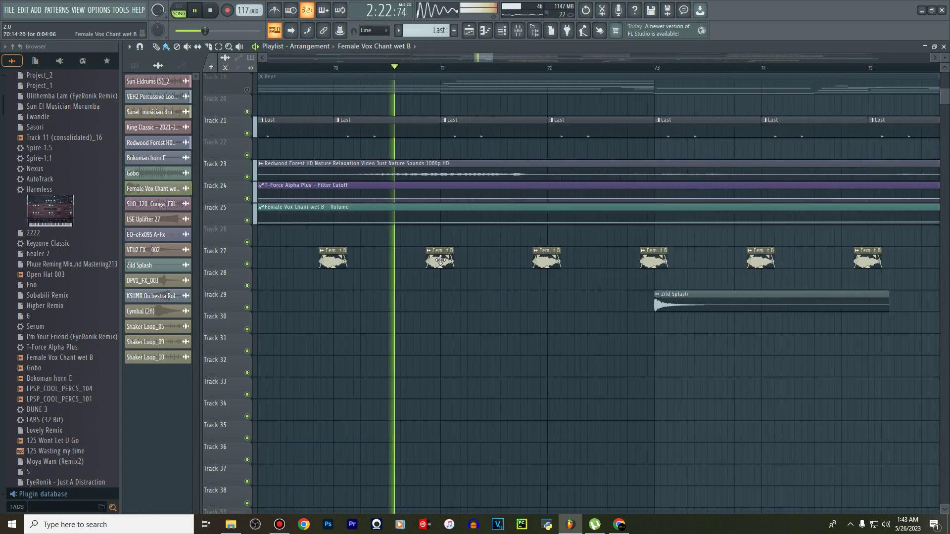
double_click(441, 261)
left_click(518, 31)
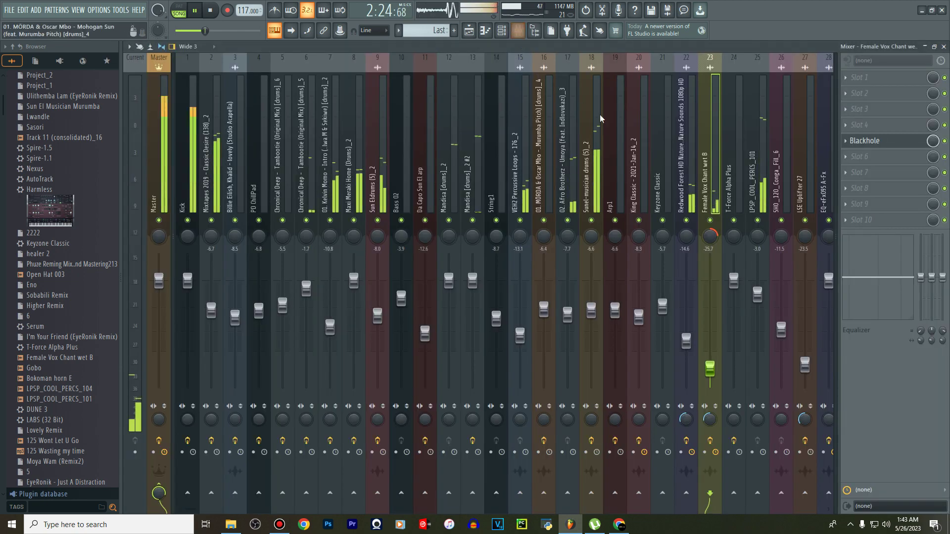
key("space")
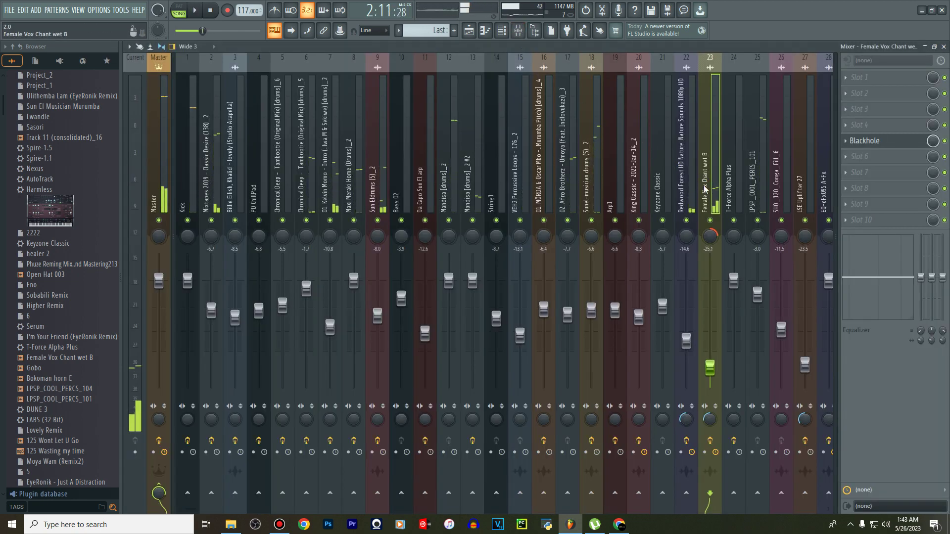
Reset the Female Vox Chant wet B clip's pitch shift to 0 cents and audition the arrangement with it
left_click(502, 31)
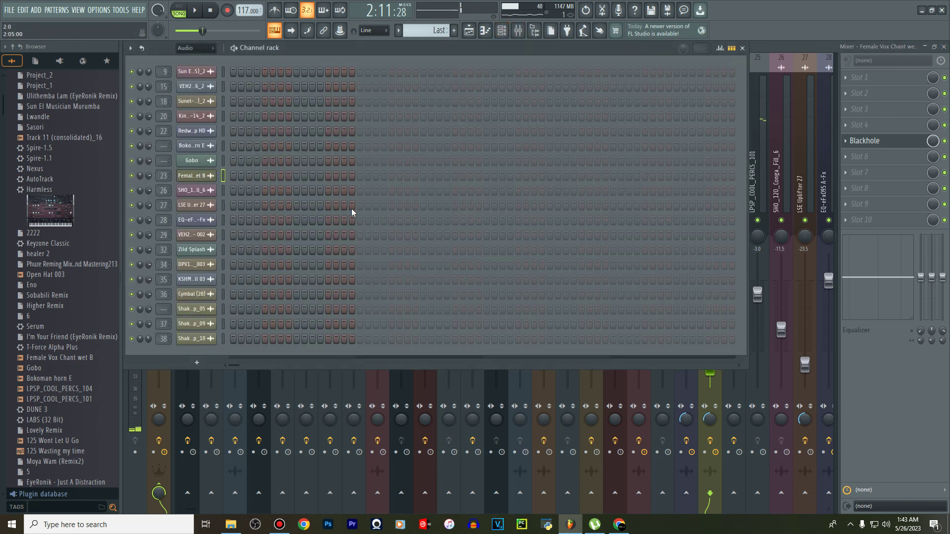
left_click(469, 33)
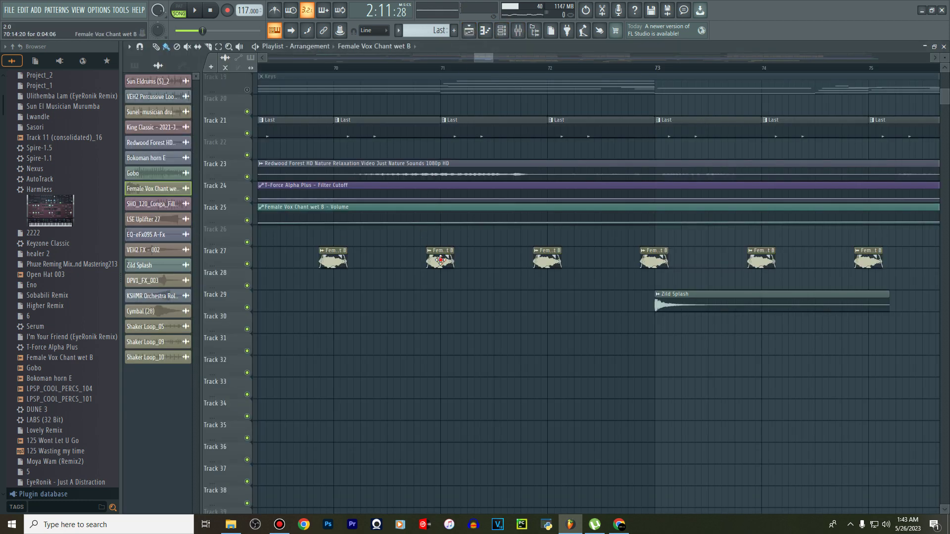
double_click(440, 260)
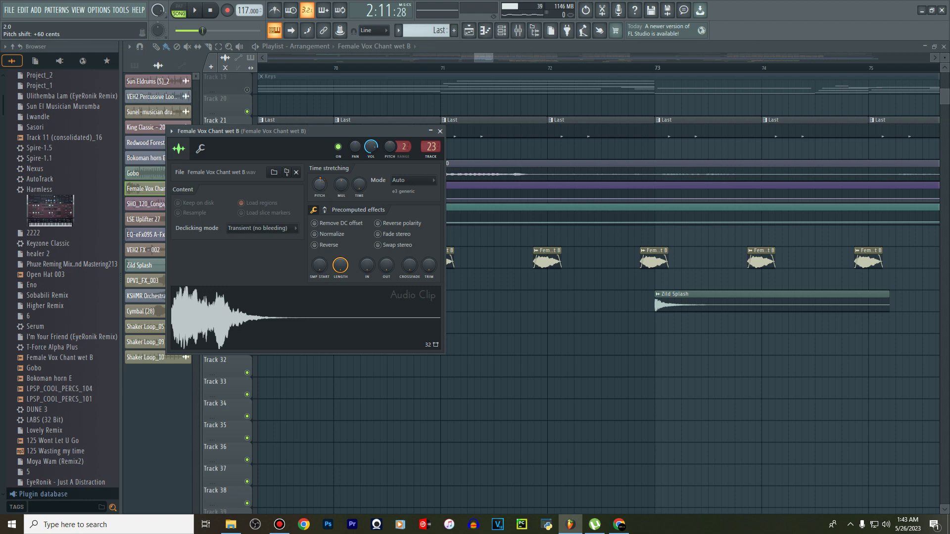
right_click(321, 185)
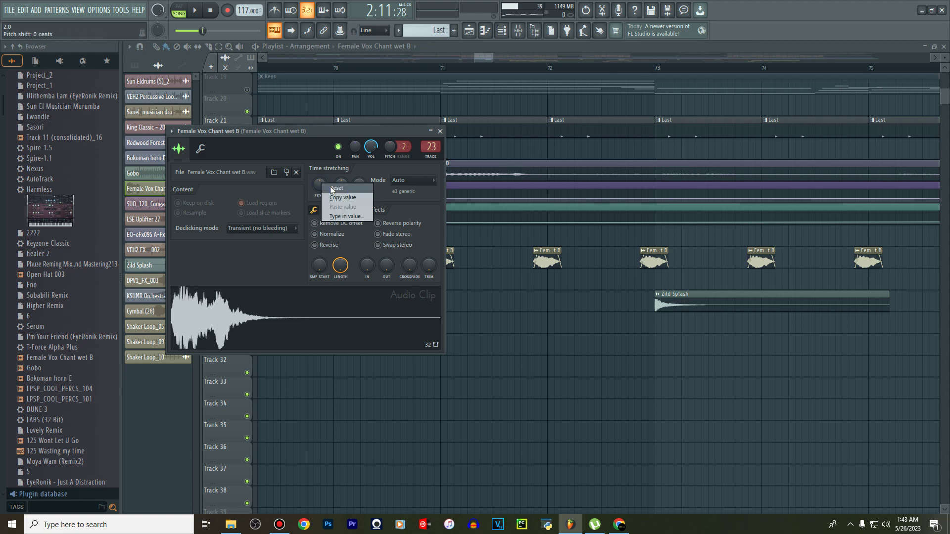
left_click(332, 191)
key("space")
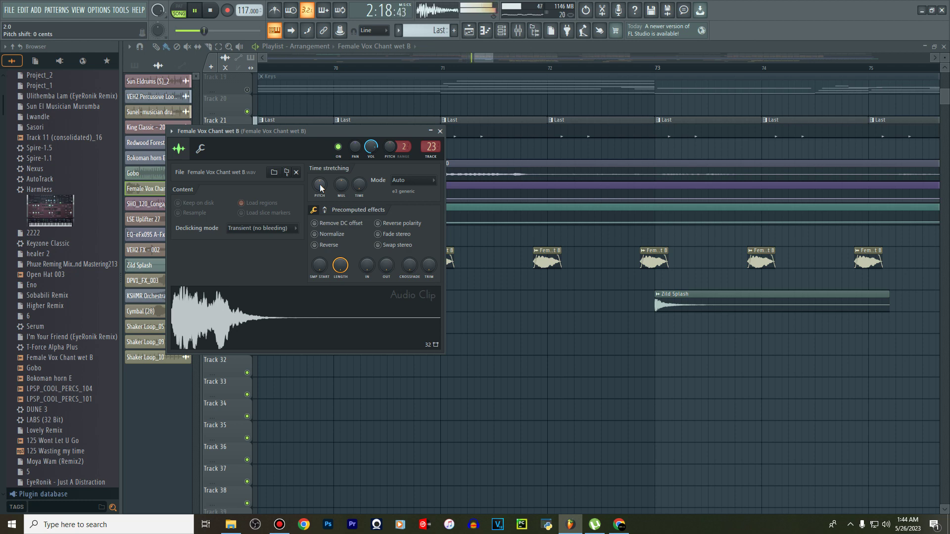
key("space")
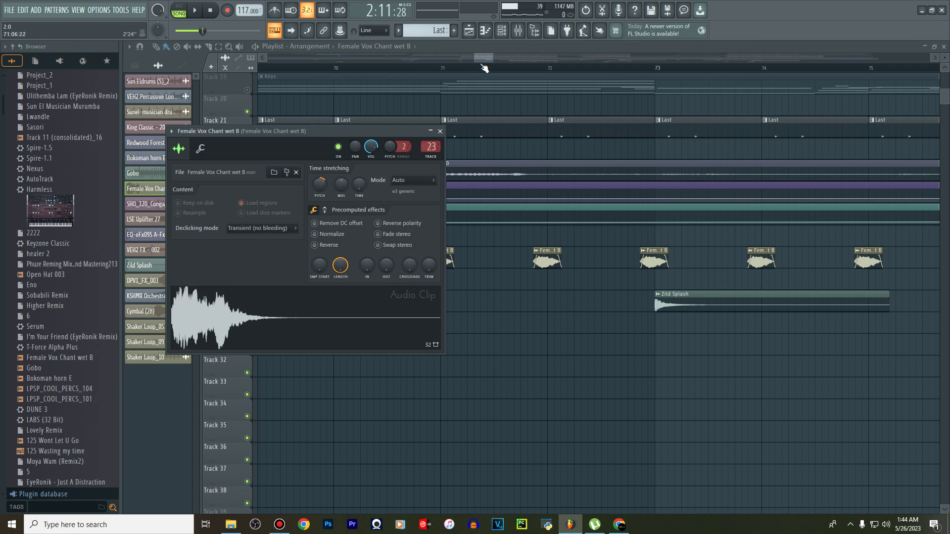
Play the arrangement with the vocal chant's pitch raised, close the clip settings, and stop playback
key("space")
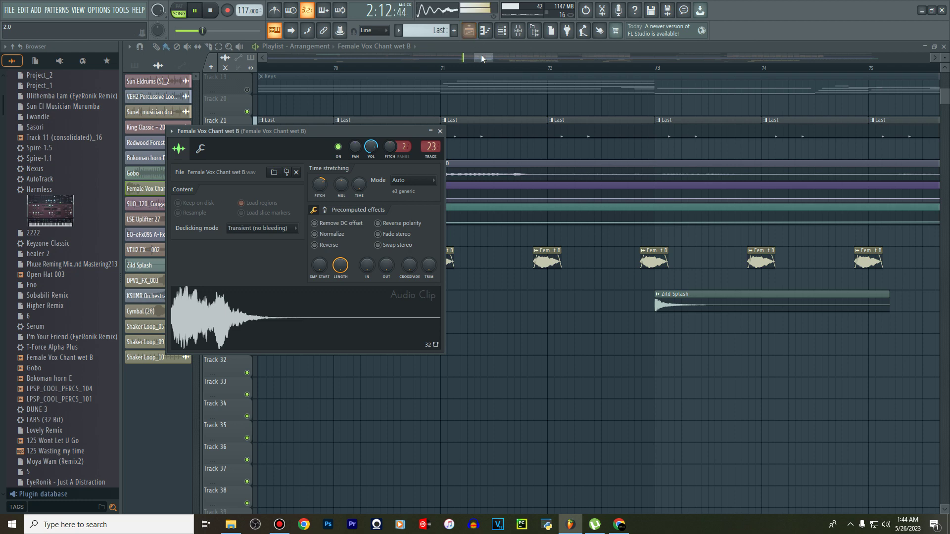
key("Escape")
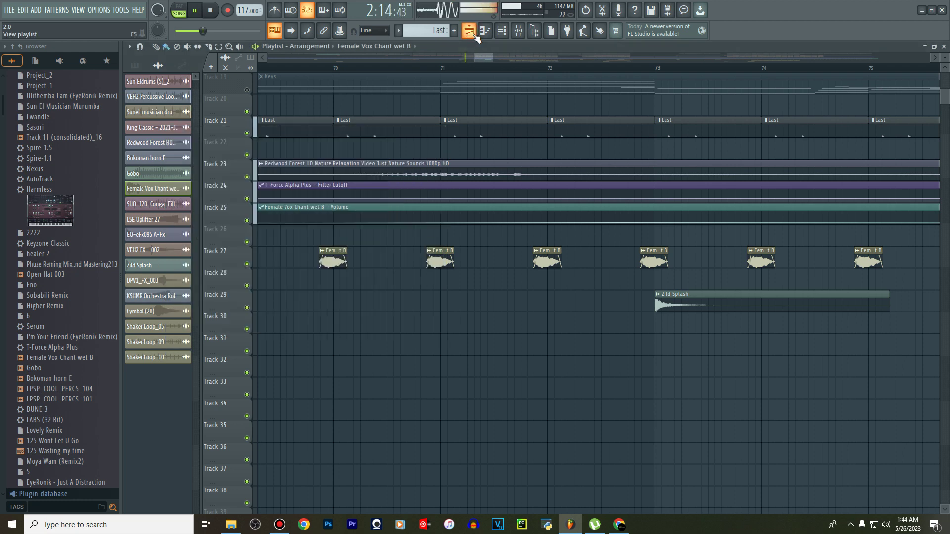
key("space")
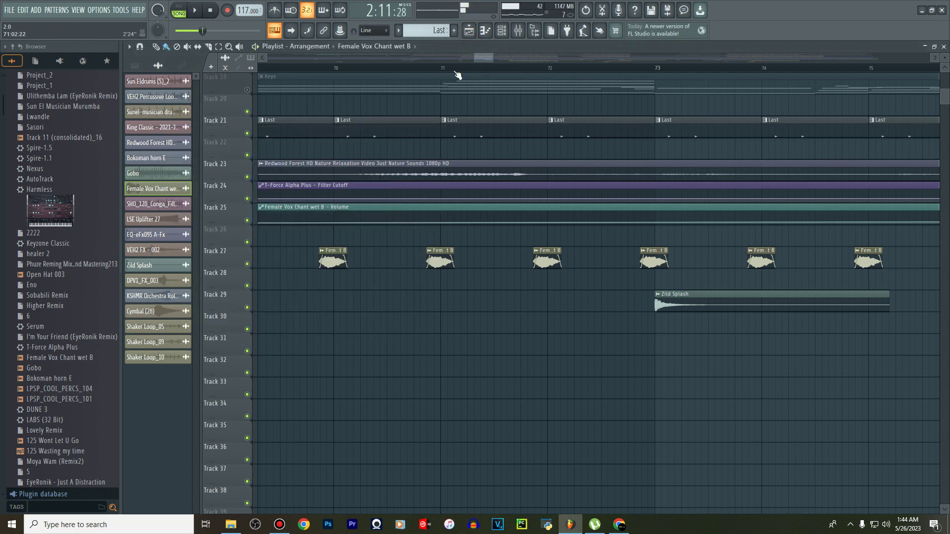
Examine the arrangement of drum, percussion, shaker and hat clips from bar 65 to bar 97 across all tracks
scroll(457, 75, "down", 6)
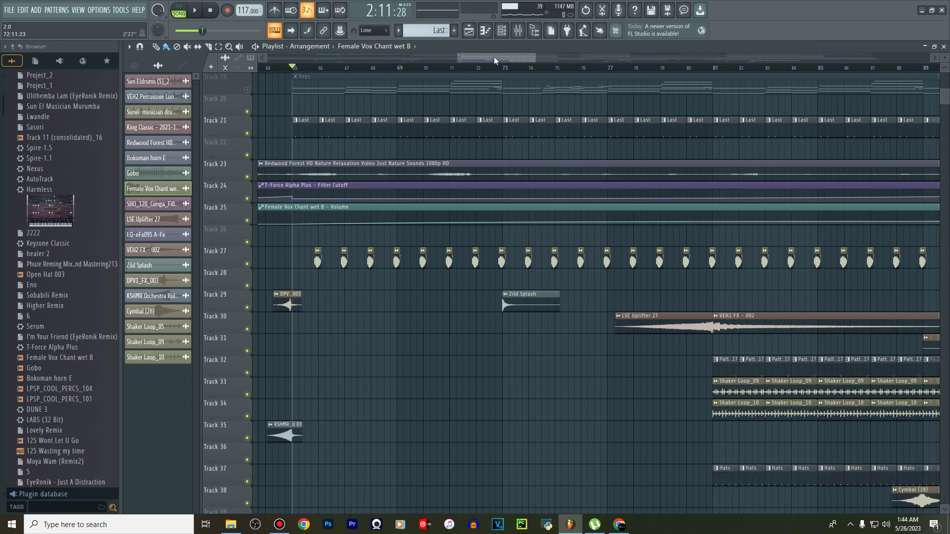
left_click_drag(496, 59, 547, 61)
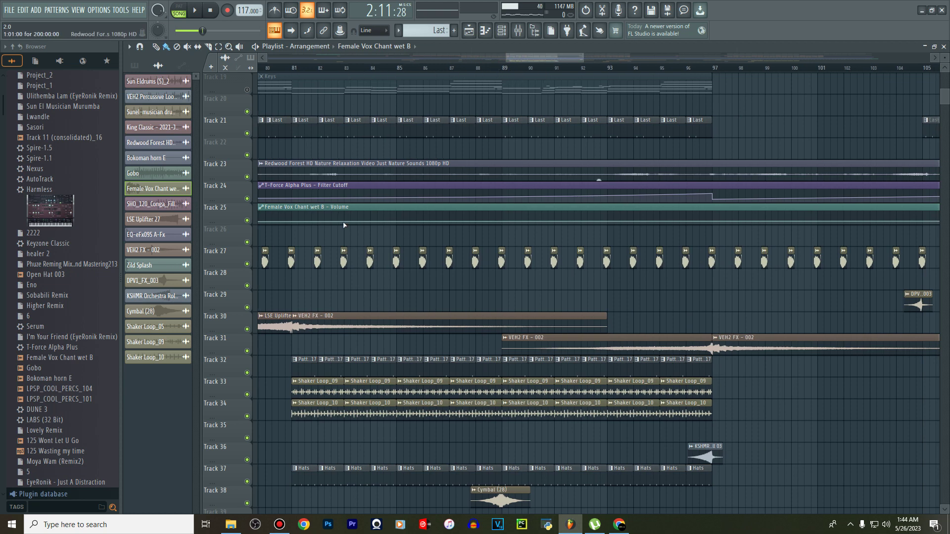
left_click_drag(533, 55, 472, 56)
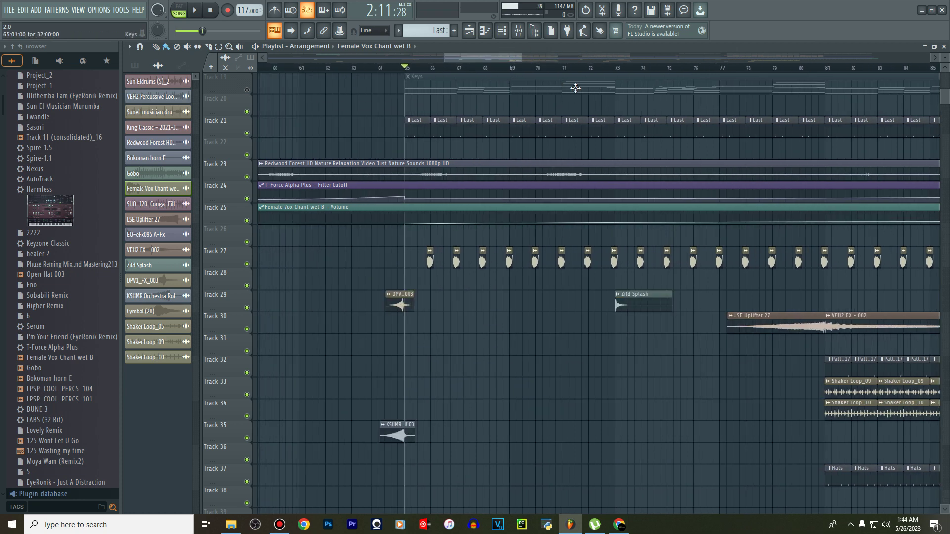
scroll(535, 70, "down", 5)
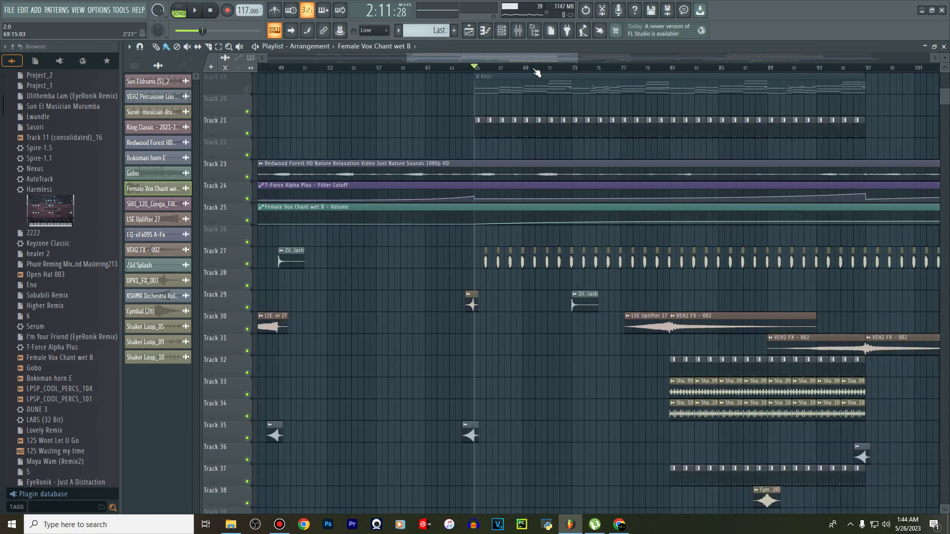
scroll(545, 170, "up", 5)
scroll(545, 157, "up", 3)
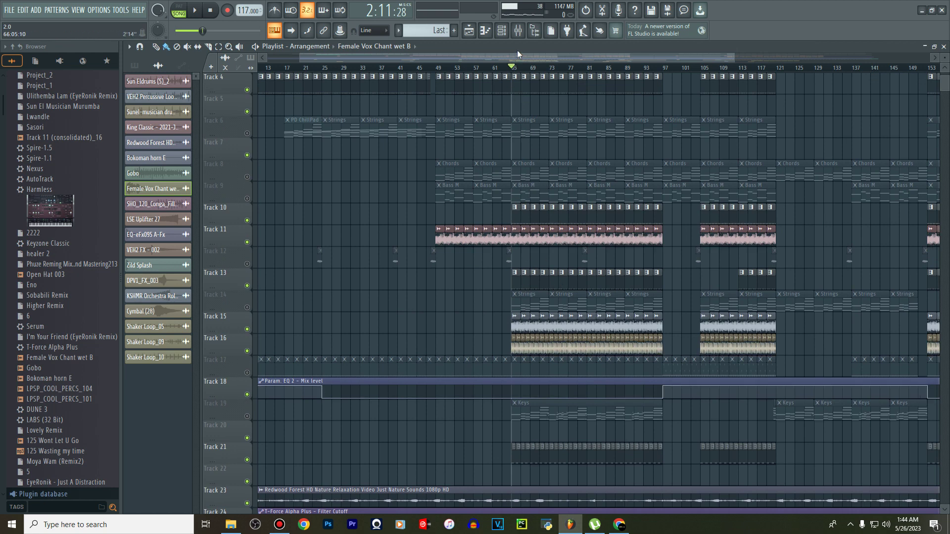
scroll(583, 186, "down", 4)
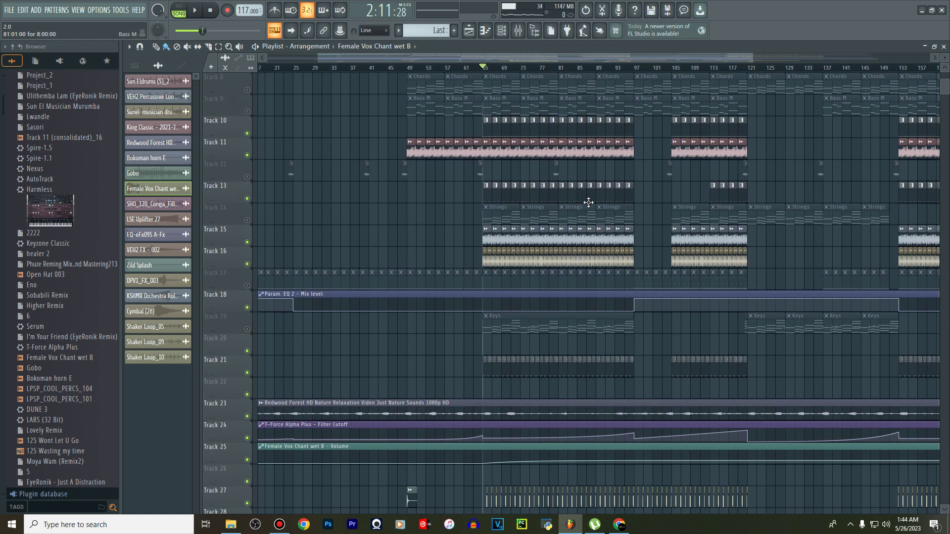
scroll(587, 206, "up", 6)
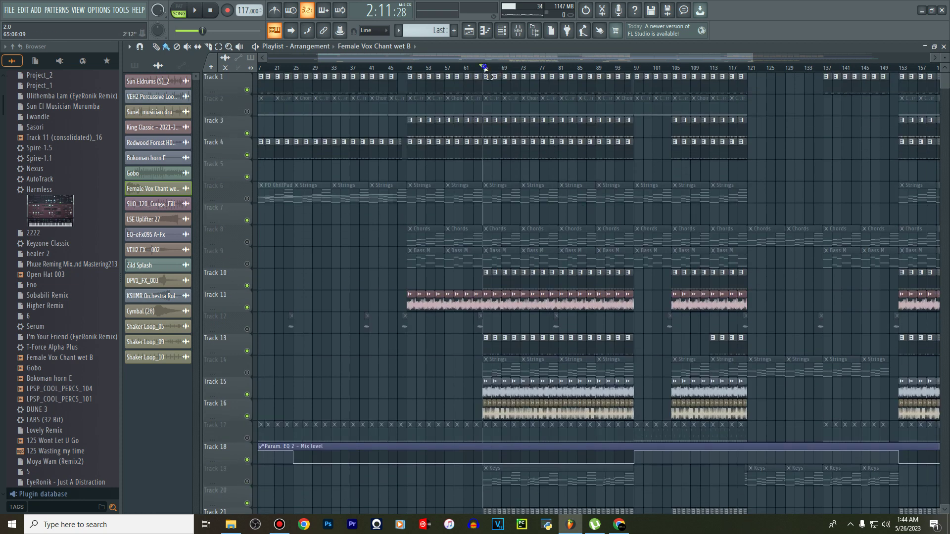
Select bars 65 to 97 of the arrangement, start playback from bar 65, and clear the selection
left_click_drag(489, 77, 633, 76)
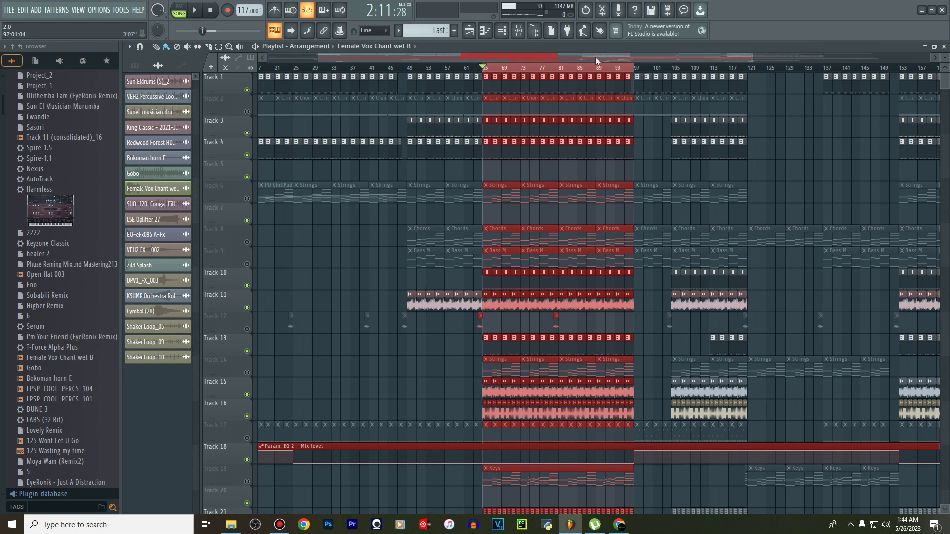
left_click_drag(592, 57, 734, 55)
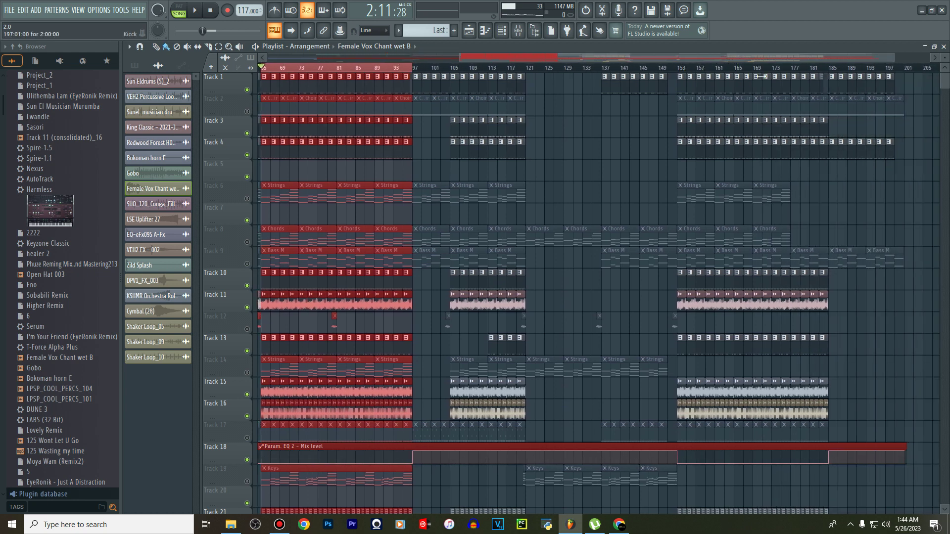
left_click_drag(652, 53, 574, 57)
key("space")
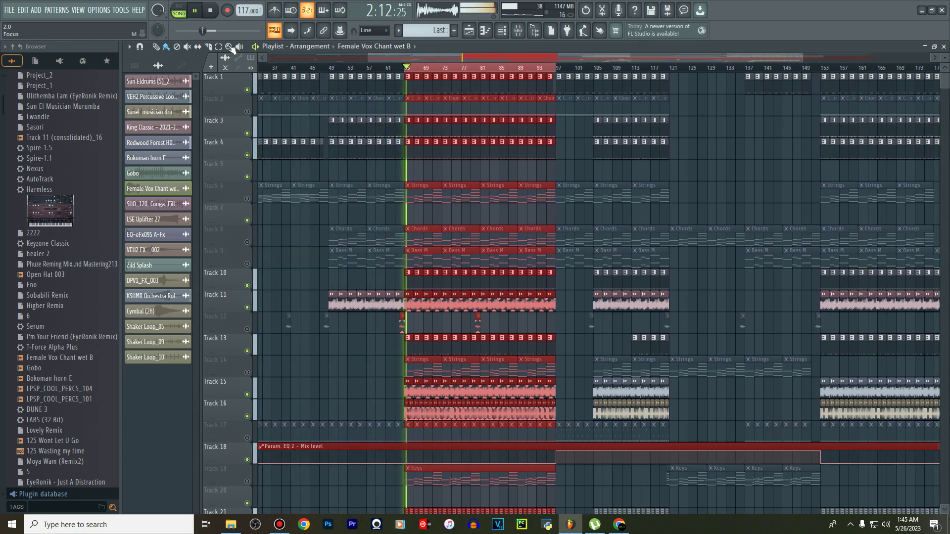
left_click(219, 48)
left_click(514, 68)
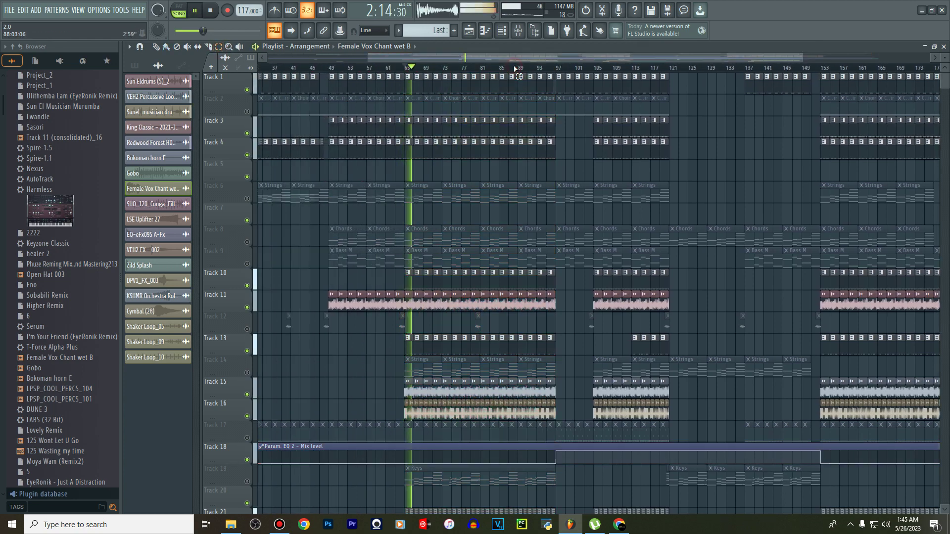
Examine the clips on Tracks 1 to 38 while the section from bar 65 plays
scroll(534, 262, "down", 6)
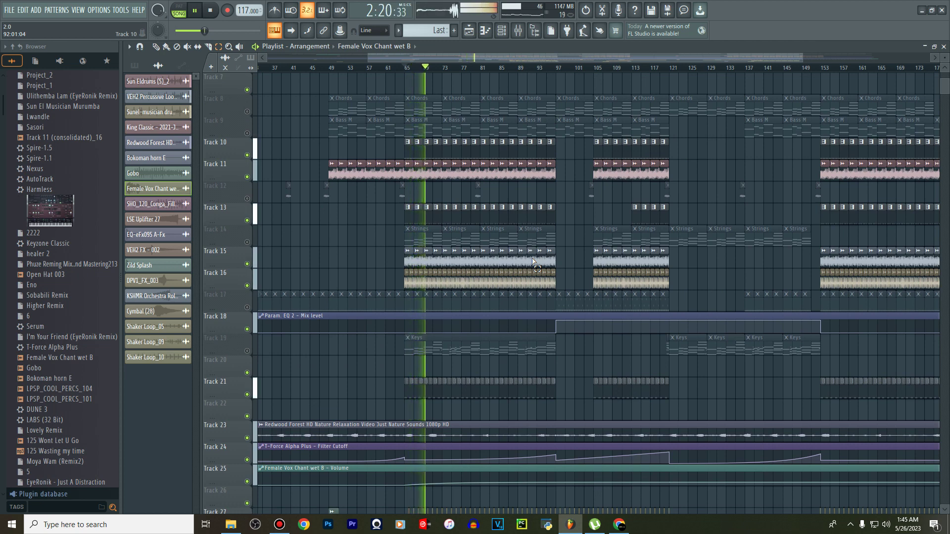
scroll(533, 260, "up", 4)
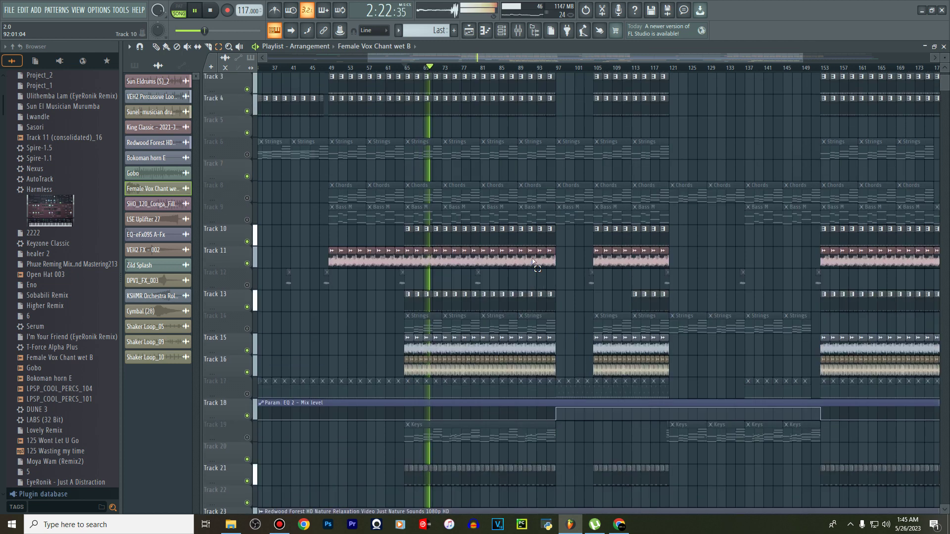
scroll(533, 260, "up", 2)
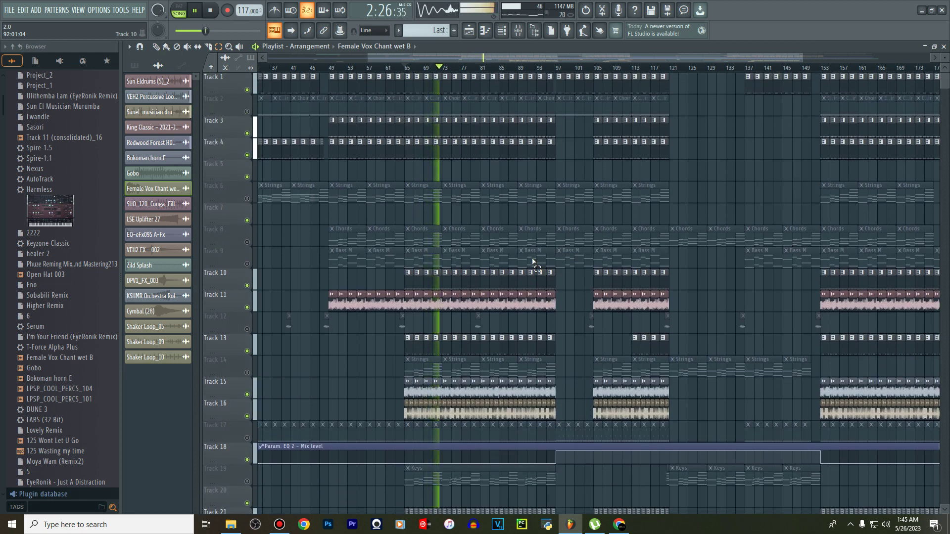
scroll(533, 261, "down", 4)
scroll(533, 260, "down", 4)
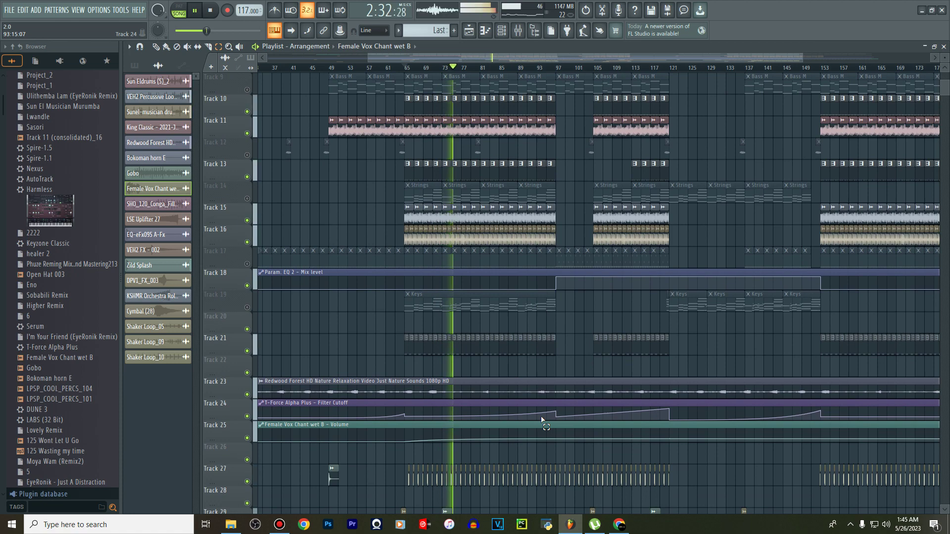
scroll(542, 420, "down", 15)
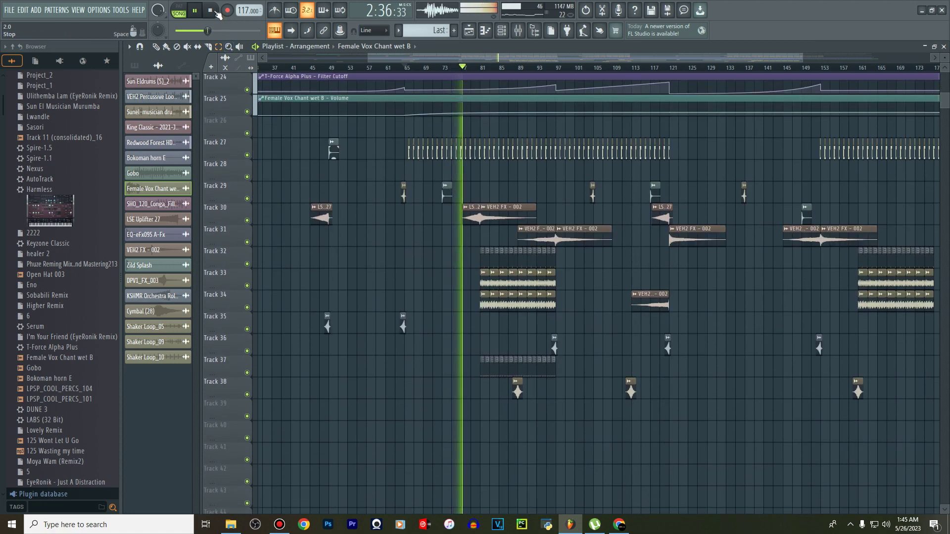
Stop playback and highlight the Track 32 to 34 percussion and shaker clips and the Track 37 hats between bars 81 and 97
left_click_drag(558, 266, 498, 324)
key("space")
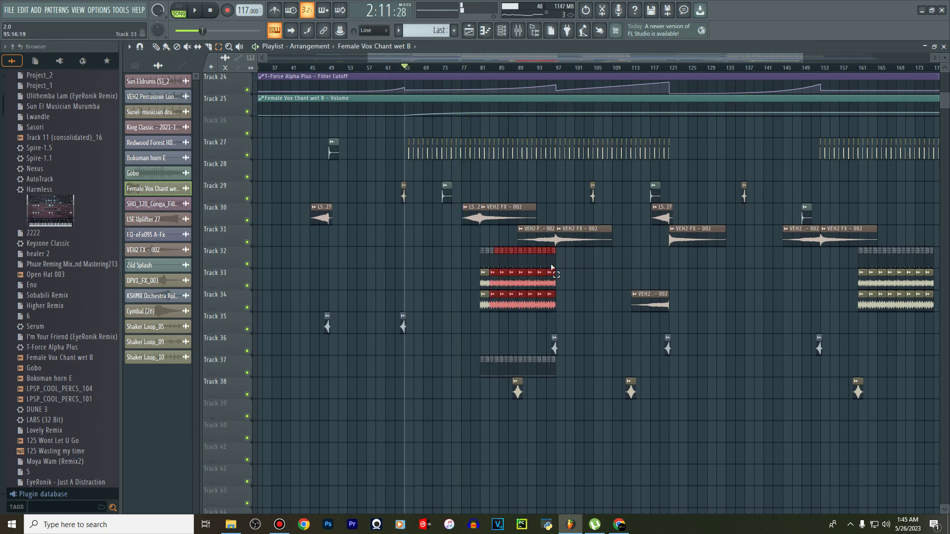
left_click_drag(556, 260, 478, 319)
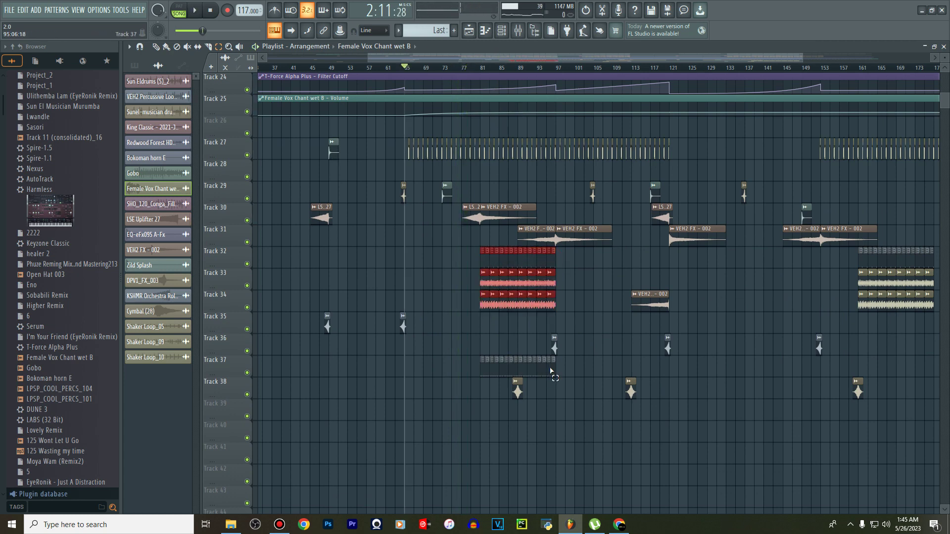
left_click_drag(551, 370, 482, 350)
left_click(534, 370)
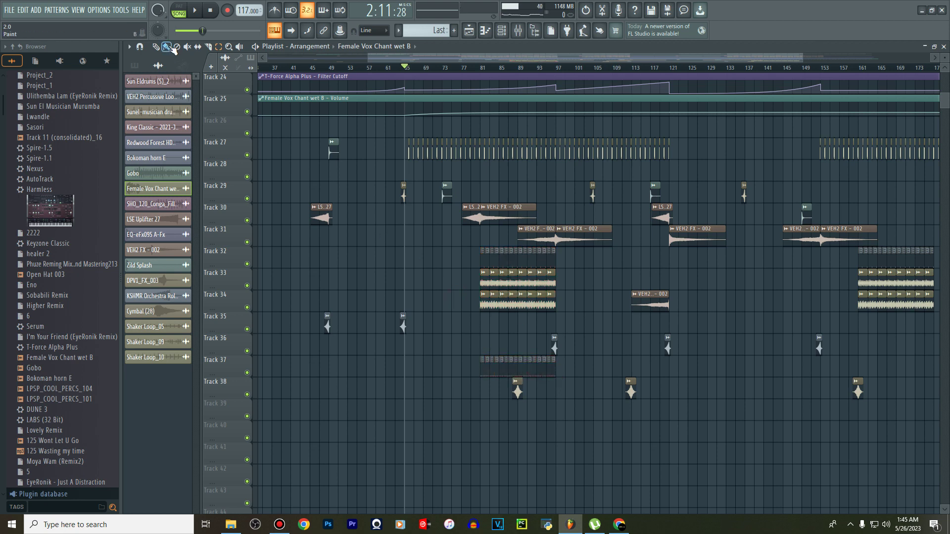
Play the arrangement from just before bar 77 through the LSE Uplifter 27 into the bar 81 section, and stop
left_click(463, 69)
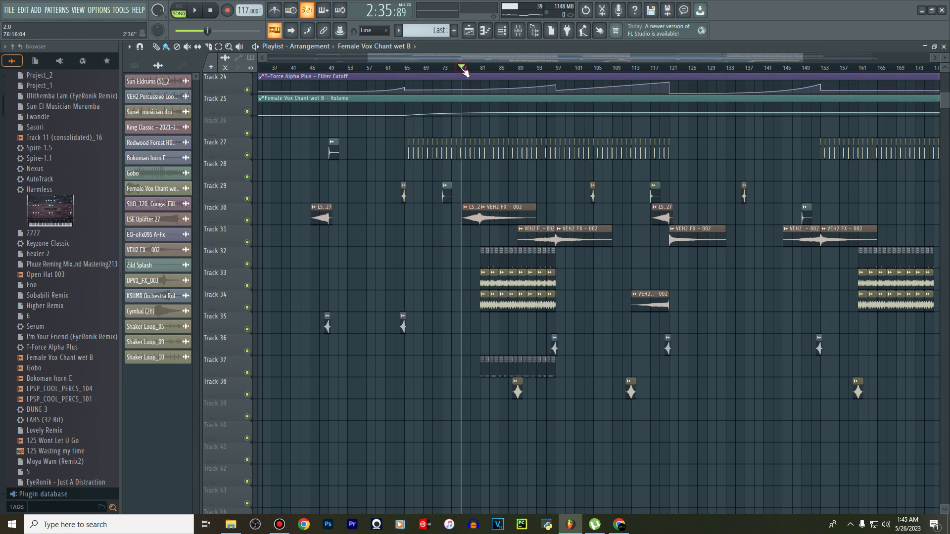
scroll(476, 70, "up", 8)
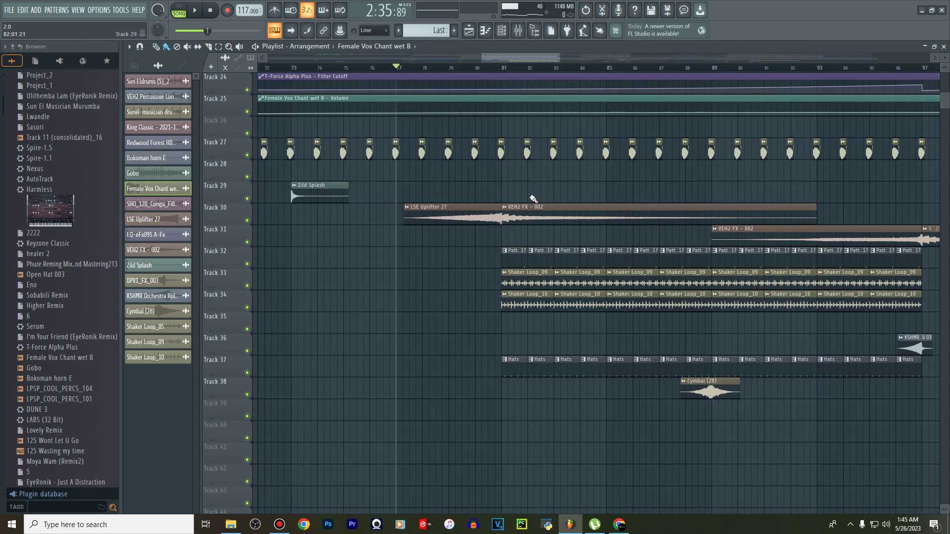
key("space")
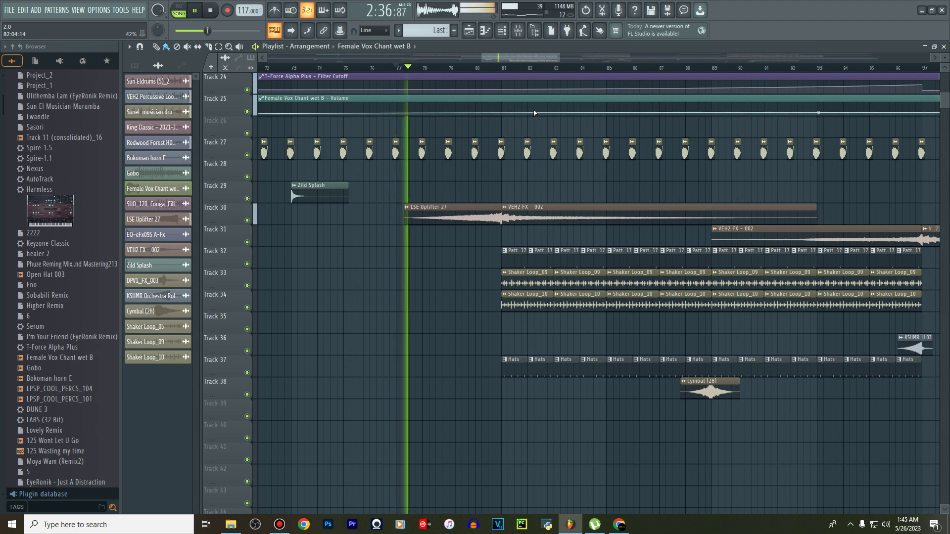
scroll(521, 72, "down", 2)
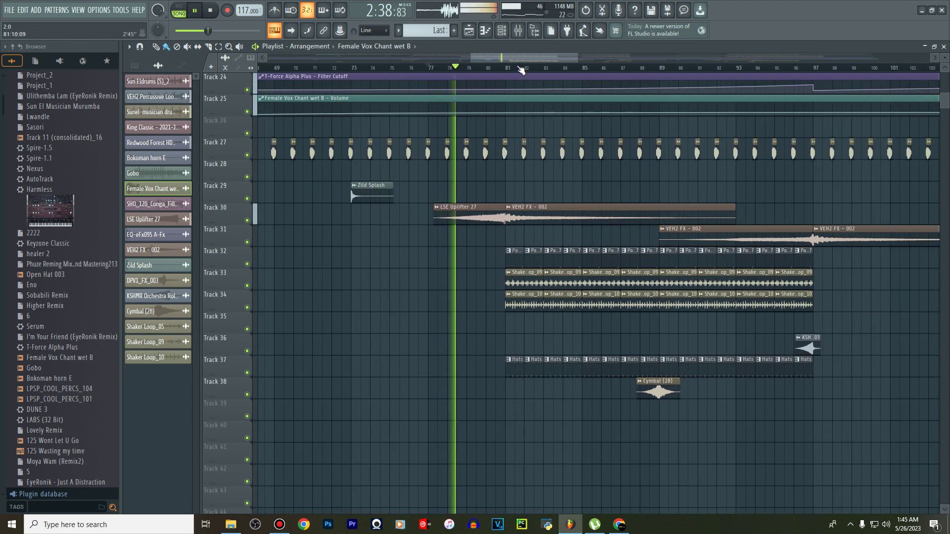
left_click_drag(520, 57, 530, 58)
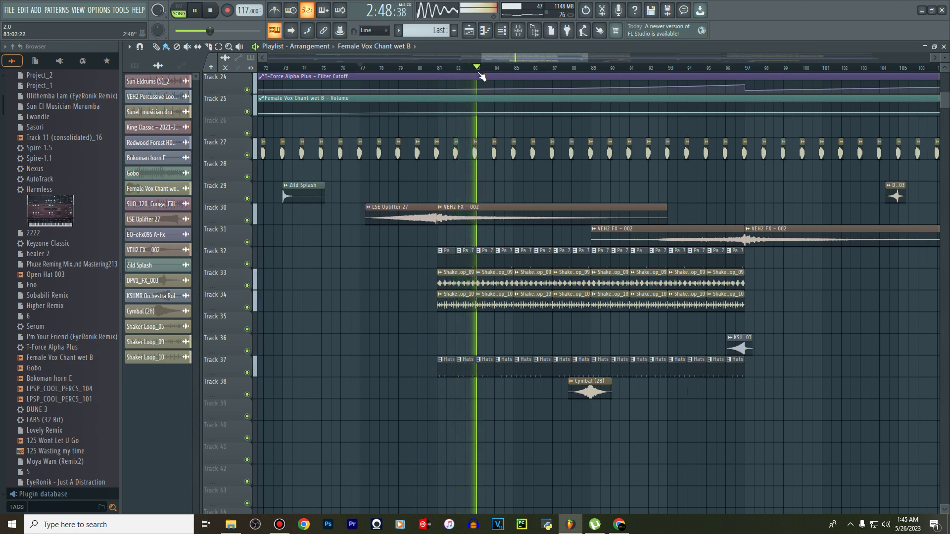
key("space")
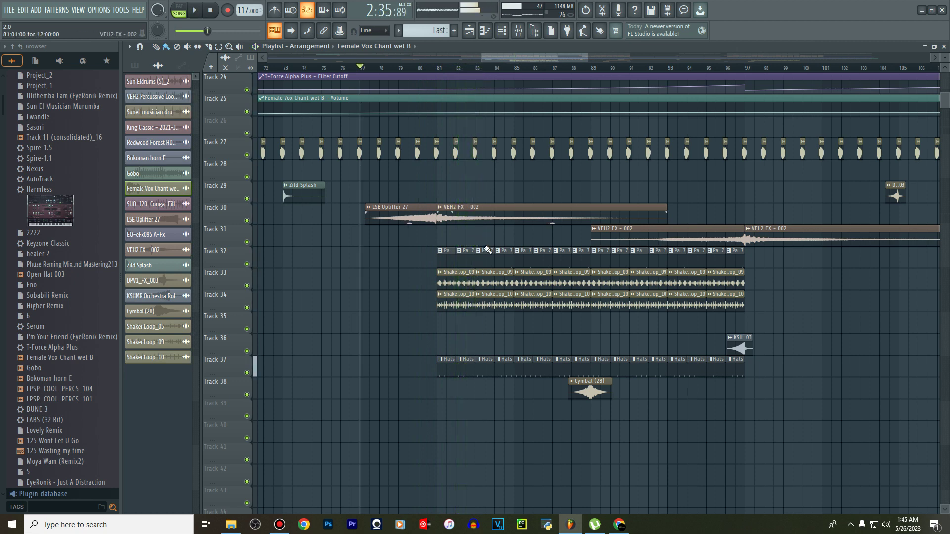
Open Pattern 17 from Track 32, audition its percussion in pattern mode from the channel rack, and return to the playlist
double_click(482, 266)
left_click(502, 32)
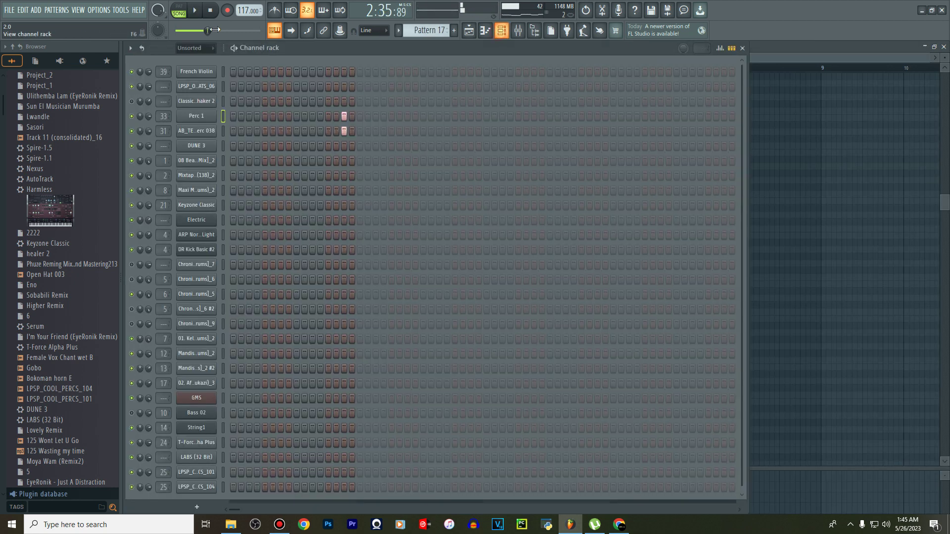
left_click(178, 11)
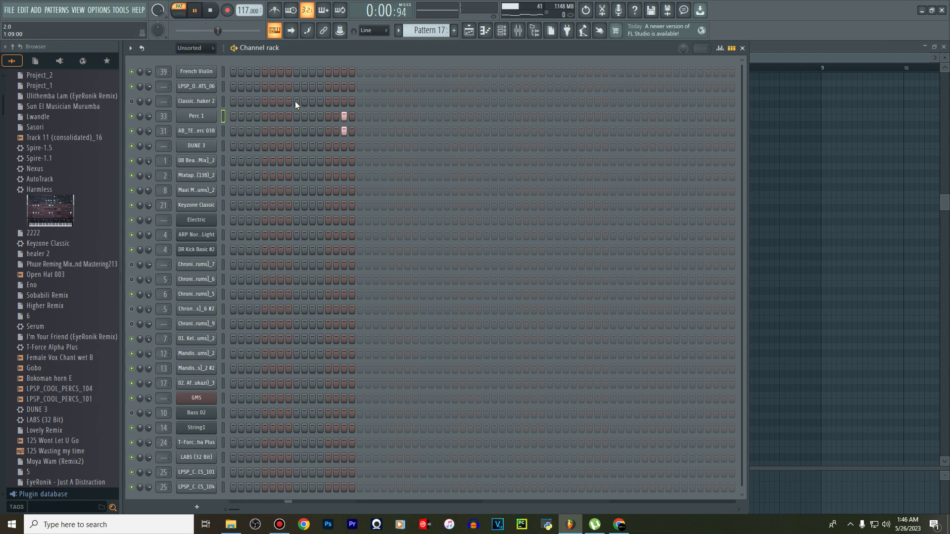
left_click(132, 117)
left_click(217, 11)
left_click(468, 31)
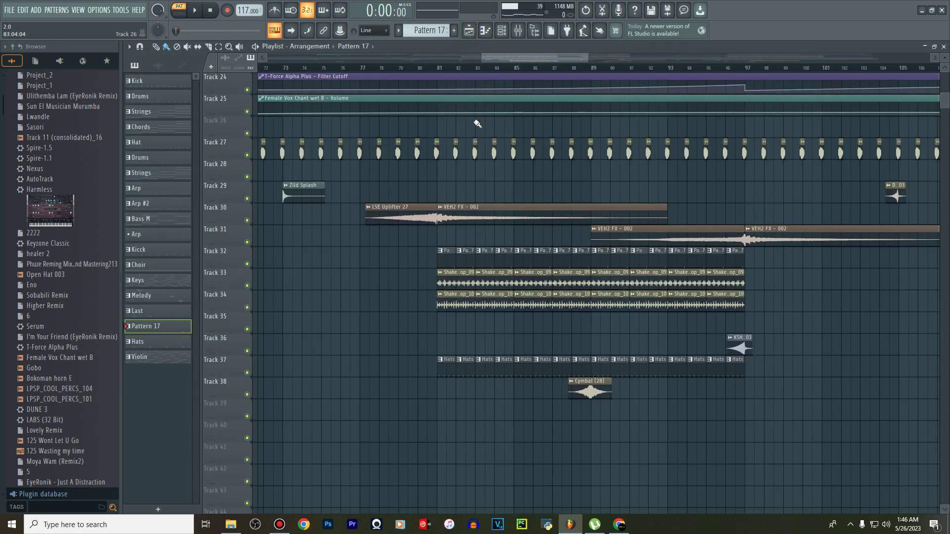
Pick out the Shaker Loop_09 and Shaker Loop_10 clips, and audition the Track 37 Hats pattern from its piano roll
left_click(463, 276)
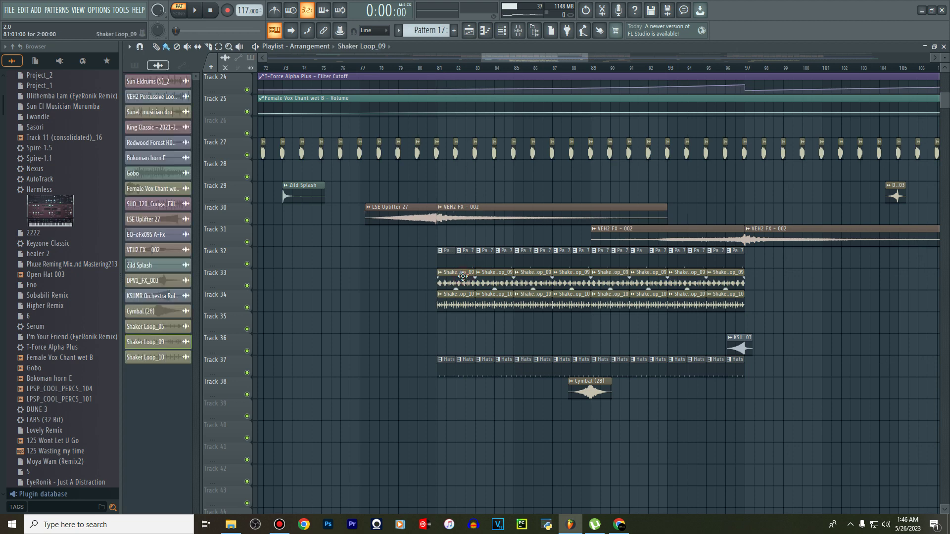
left_click(458, 305)
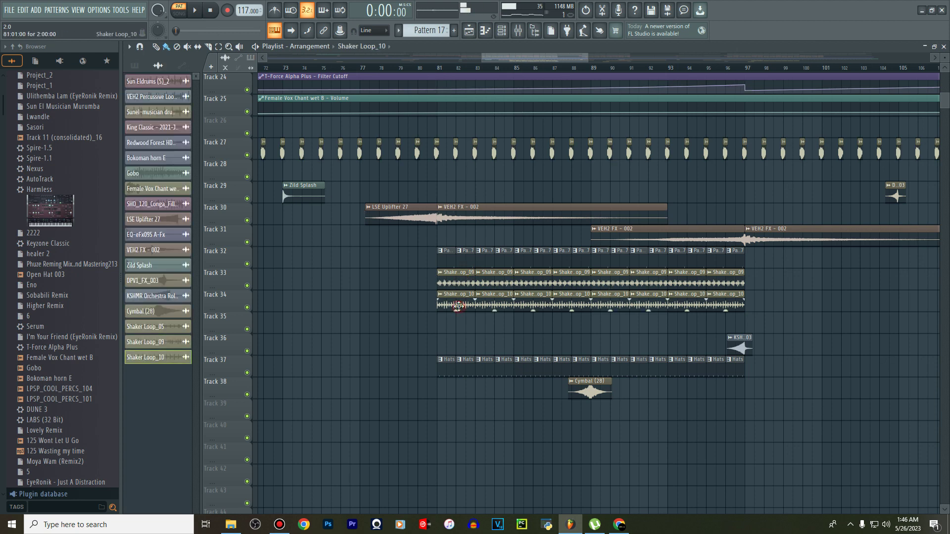
double_click(447, 364)
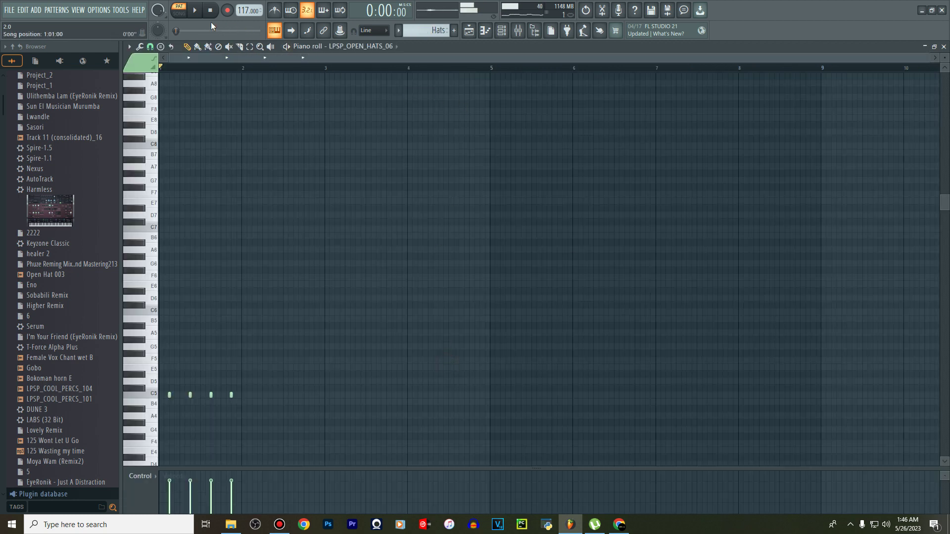
left_click(199, 13)
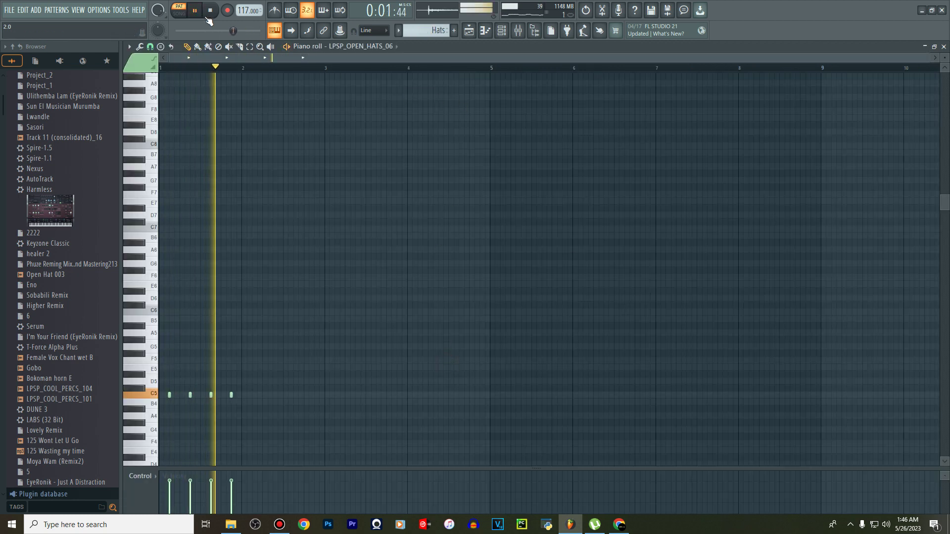
left_click(469, 32)
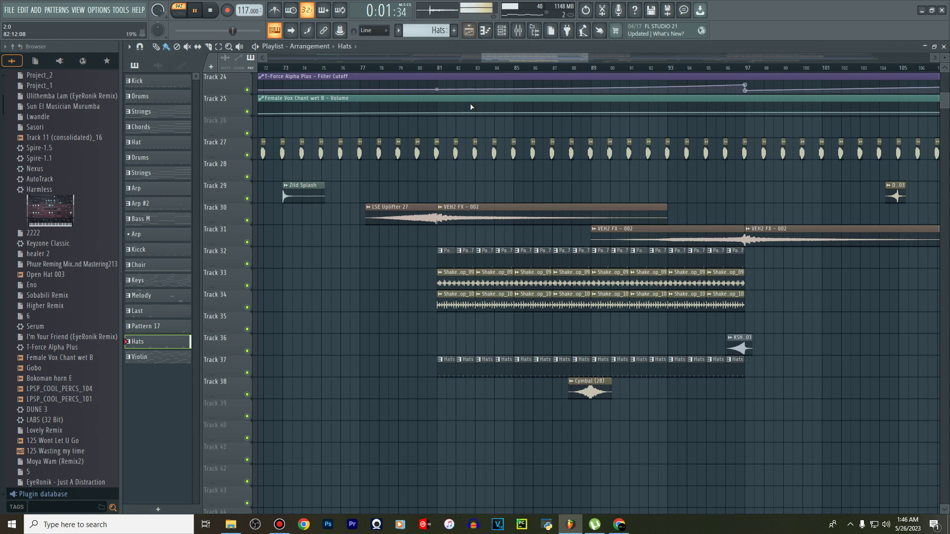
key("space")
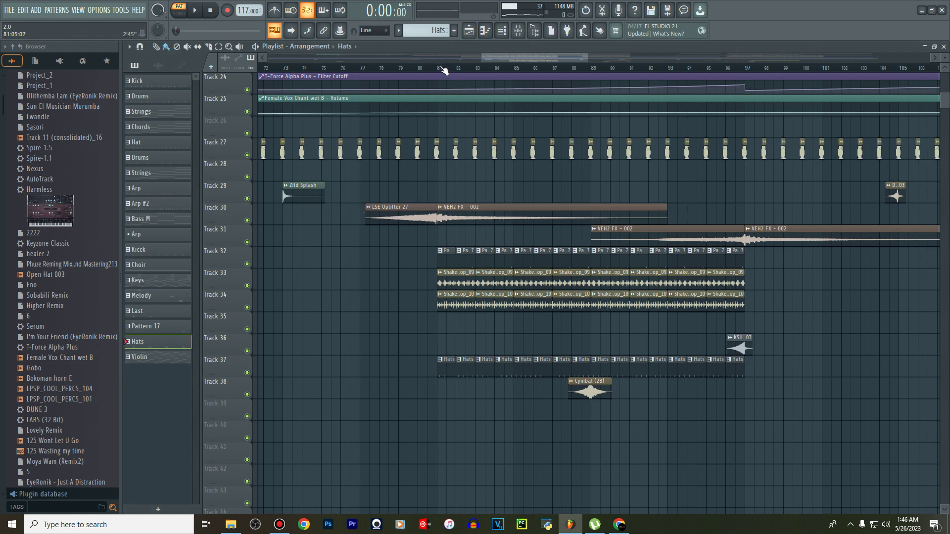
Play the song from bar 81 and follow the percussion, shaker and hat clips on the lower tracks
left_click(439, 69)
key("space")
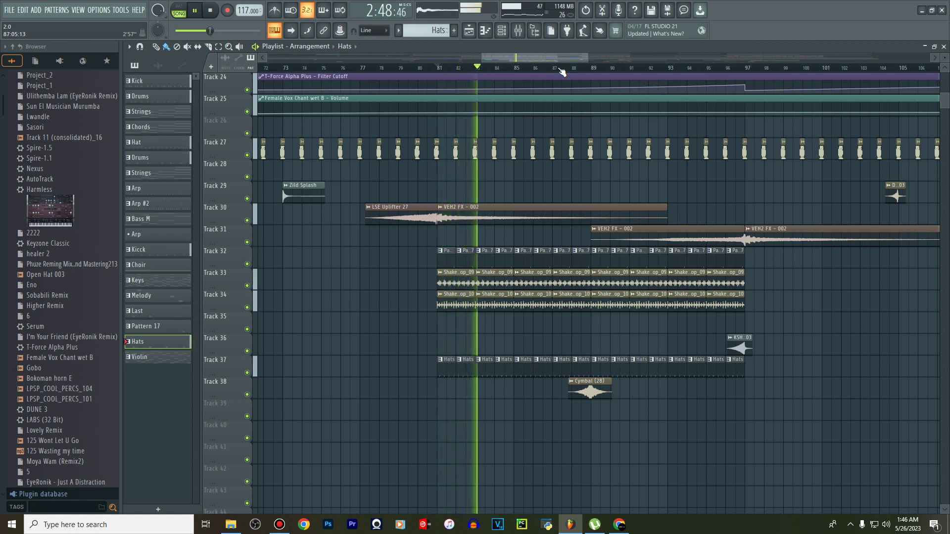
scroll(556, 65, "down", 3)
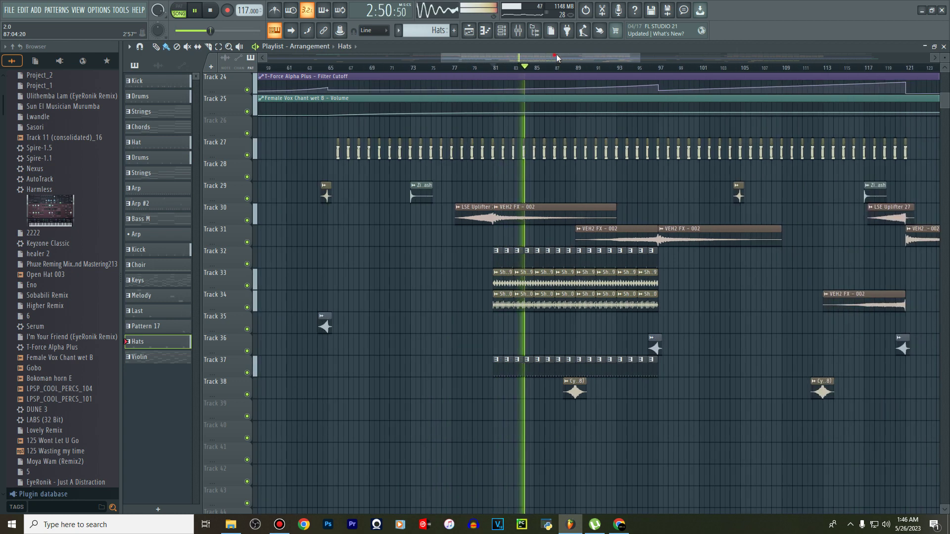
left_click_drag(556, 54, 563, 53)
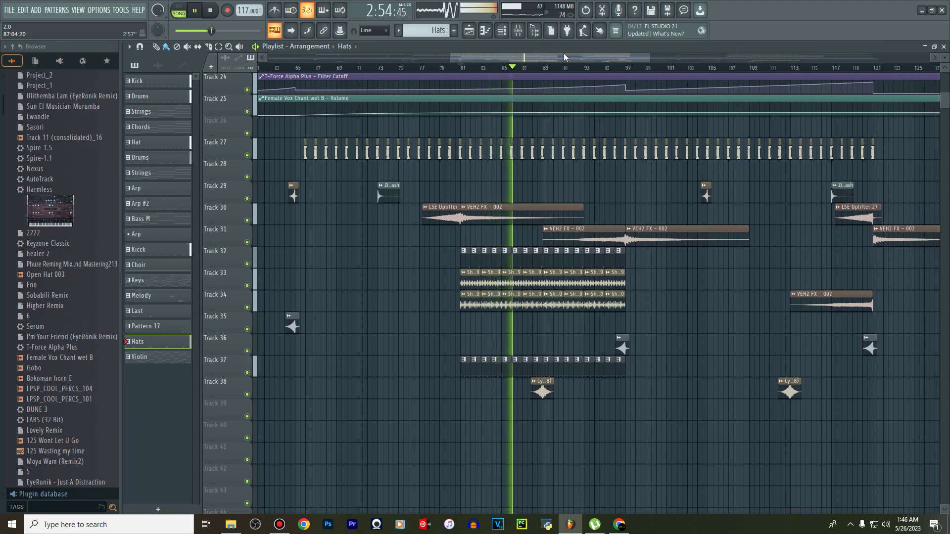
Follow the playing arrangement from bar 87 past the break at bar 97, checking the upper drum tracks, and stop playback
scroll(590, 97, "up", 3)
scroll(591, 97, "up", 1)
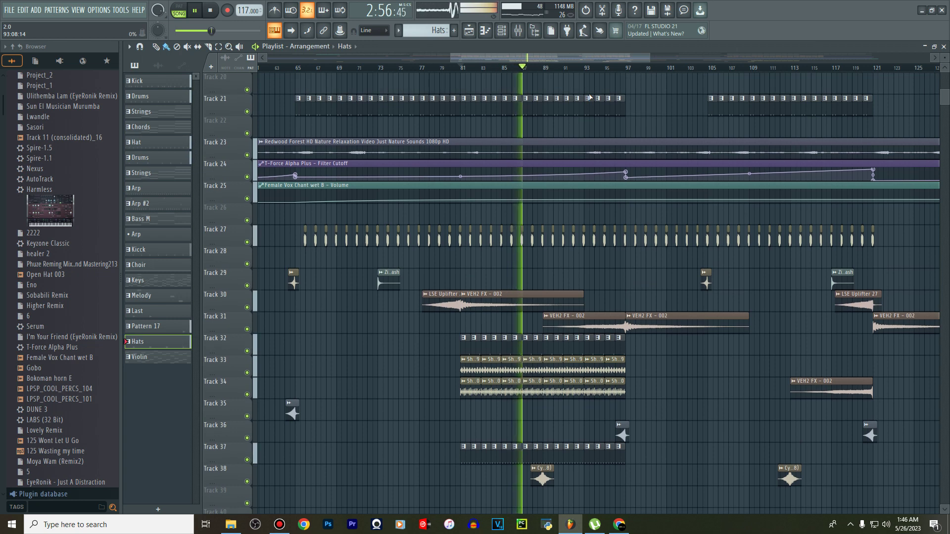
left_click_drag(577, 60, 581, 60)
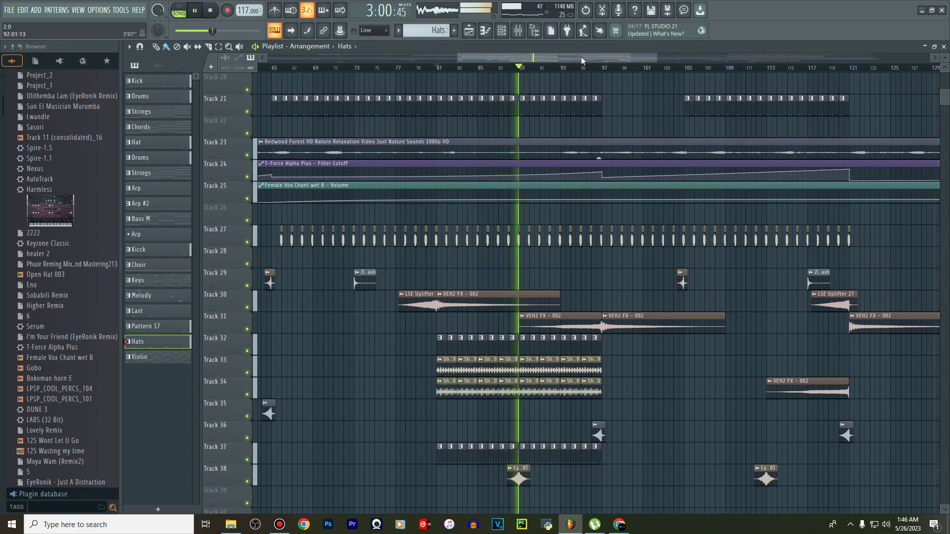
left_click_drag(581, 60, 589, 59)
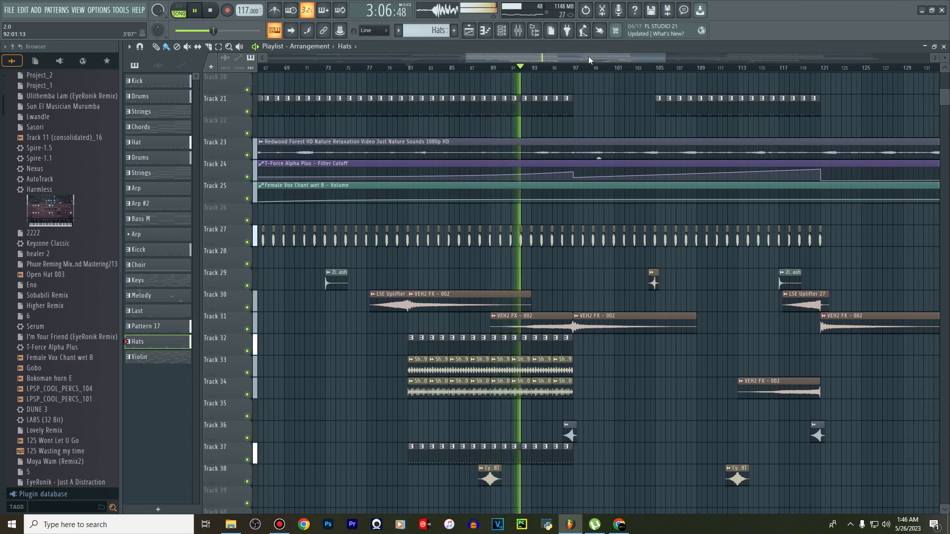
scroll(943, 70, "up", 1)
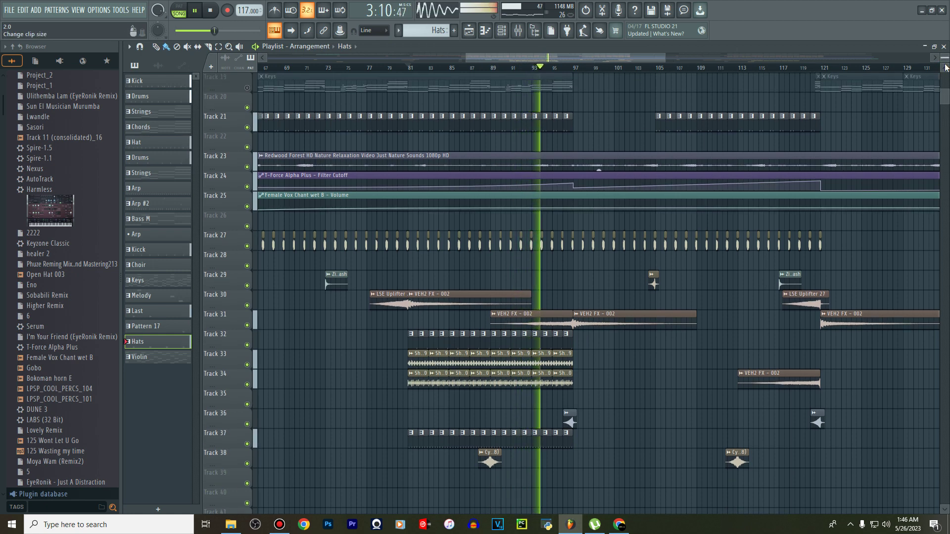
scroll(943, 70, "up", 2)
scroll(943, 70, "up", 2)
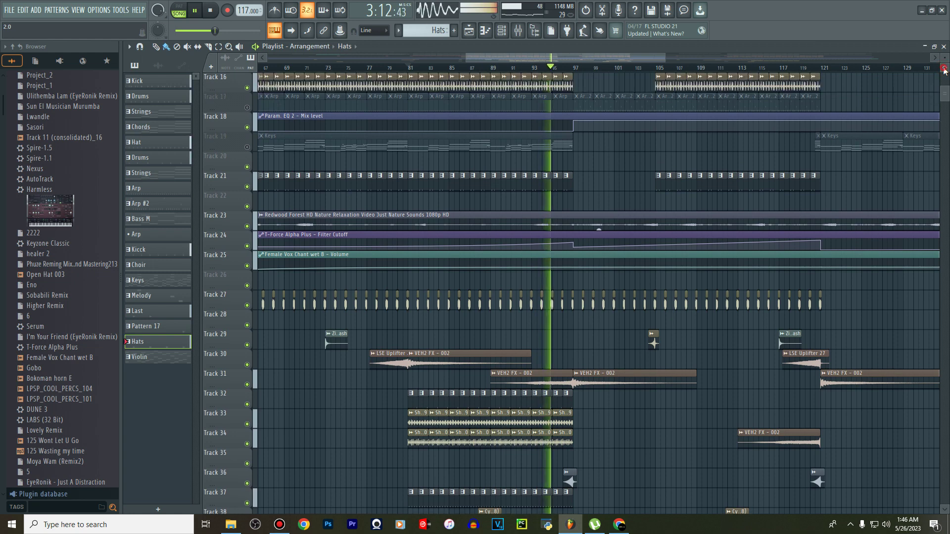
scroll(943, 70, "up", 1)
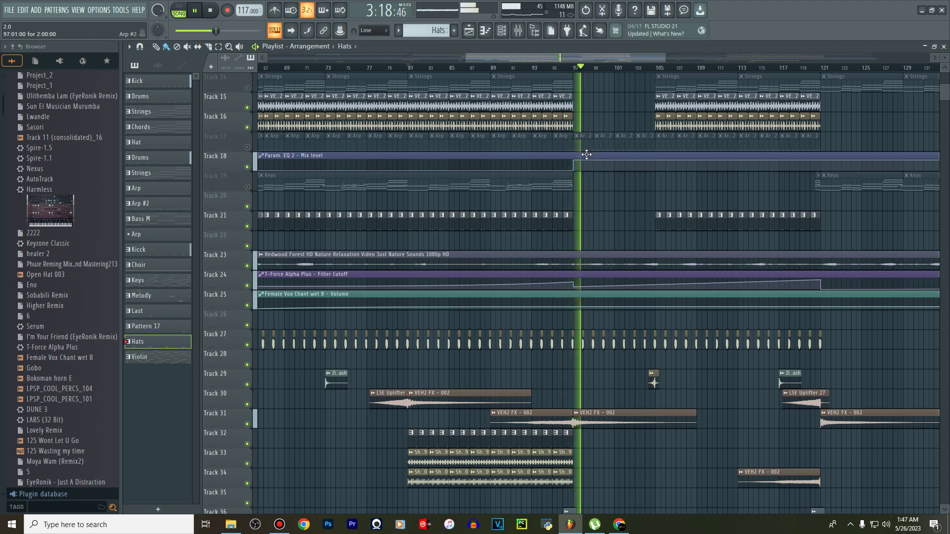
scroll(587, 151, "up", 7)
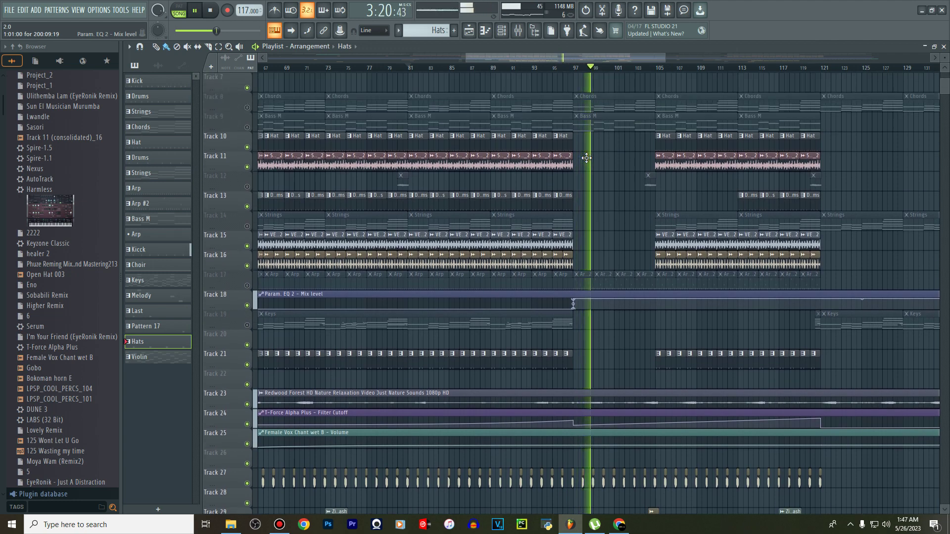
key("space")
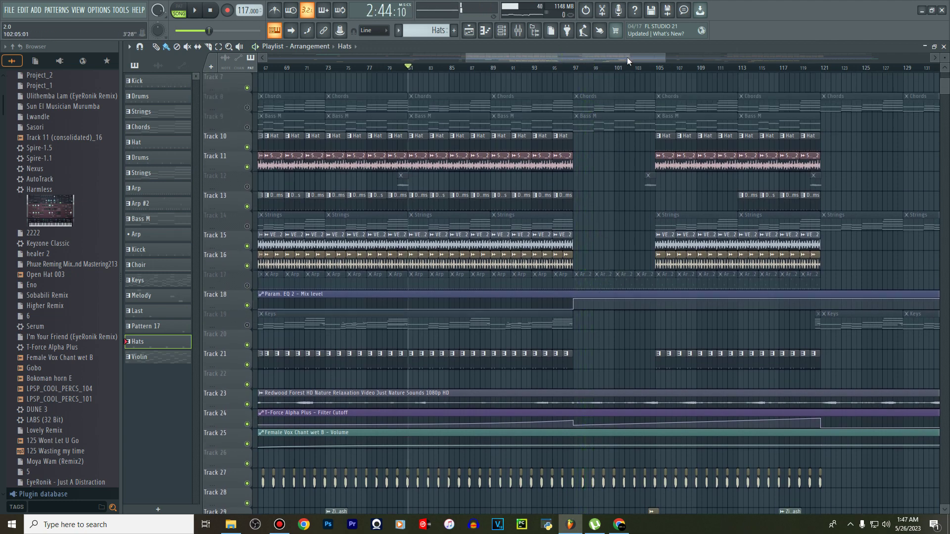
Examine the whole arrangement beyond bar 97, comparing where the drum, percussion and effect tracks drop out and return
left_click_drag(628, 58, 700, 58)
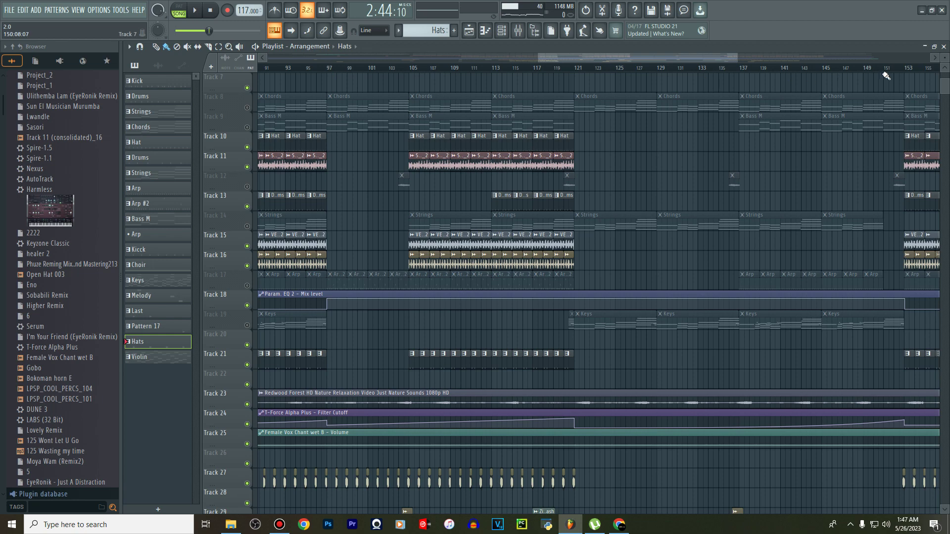
scroll(831, 72, "down", 5)
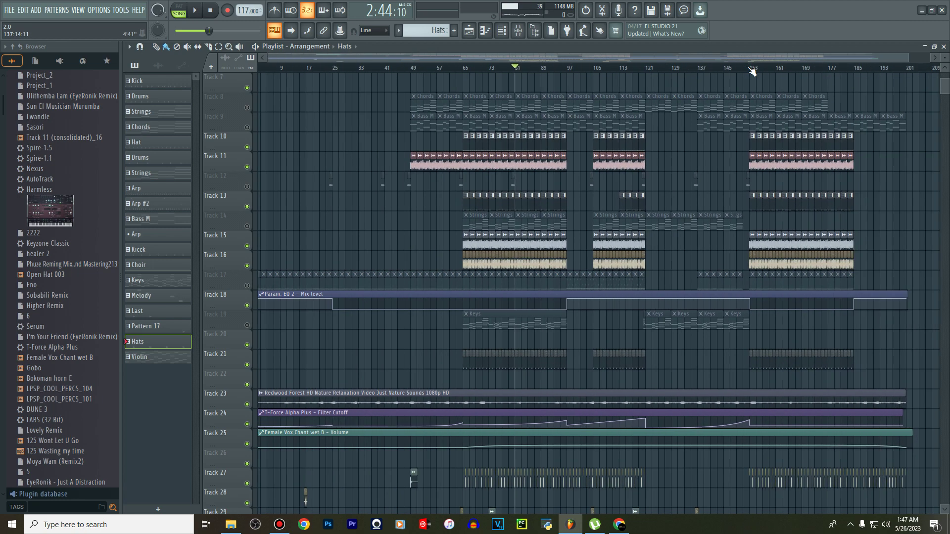
scroll(743, 155, "up", 3)
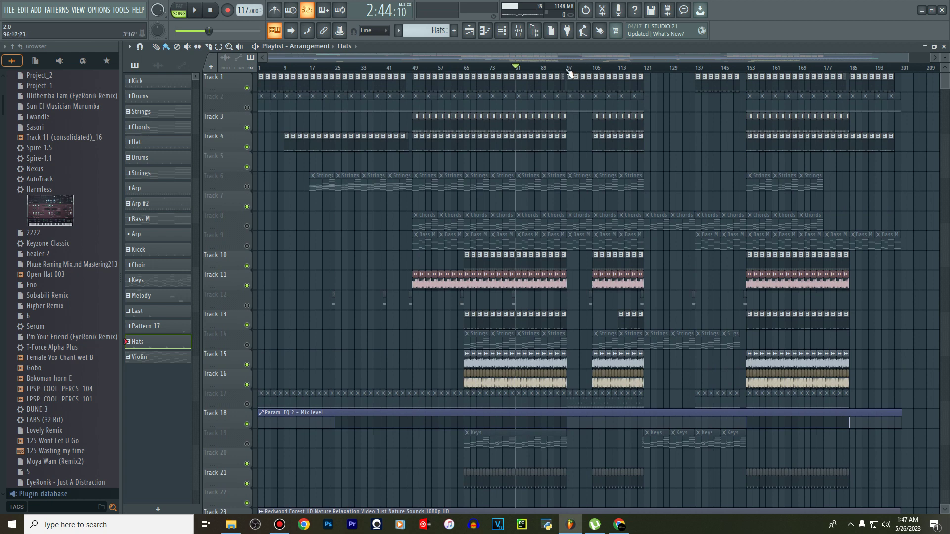
scroll(512, 154, "down", 5)
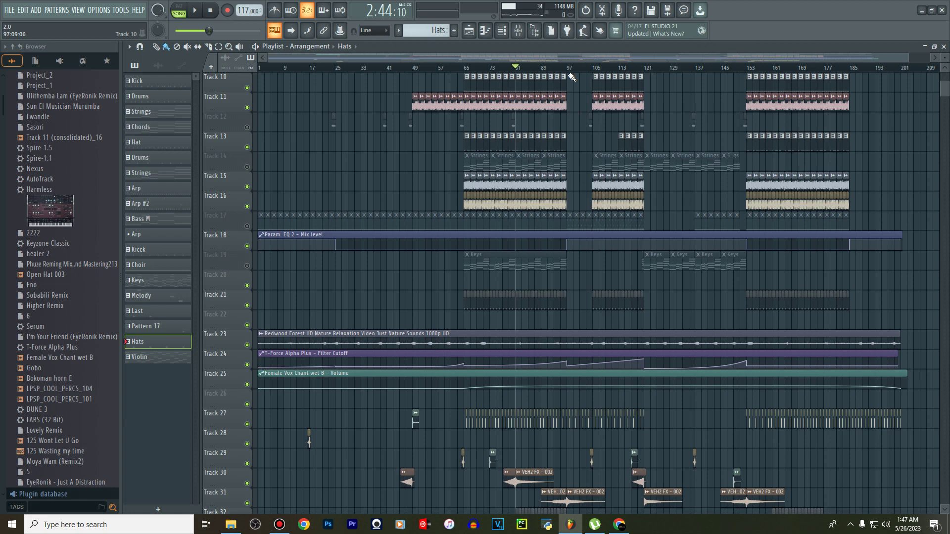
scroll(573, 77, "down", 2)
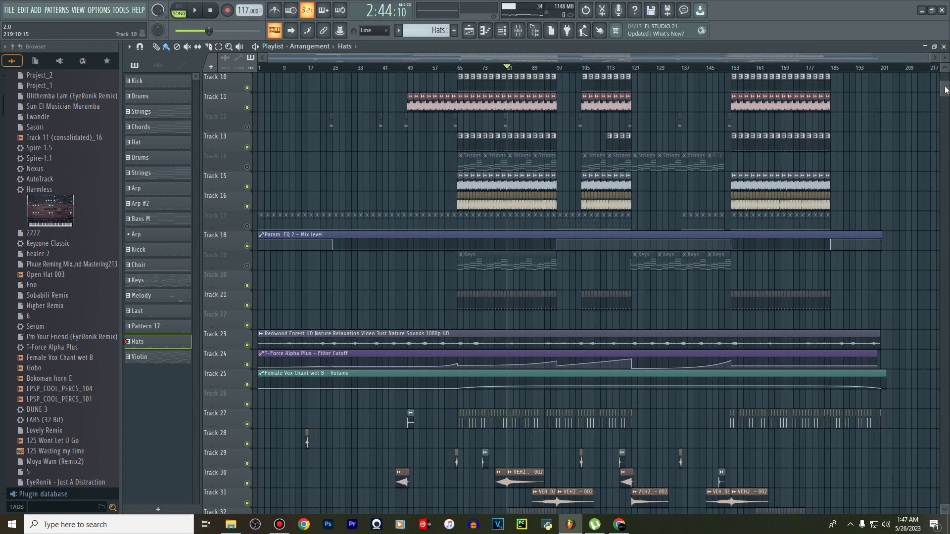
Solo Track 2 and unmute the sample and effect Tracks 27 to 31, 35, 36 and 38
left_click_drag(945, 90, 946, 72)
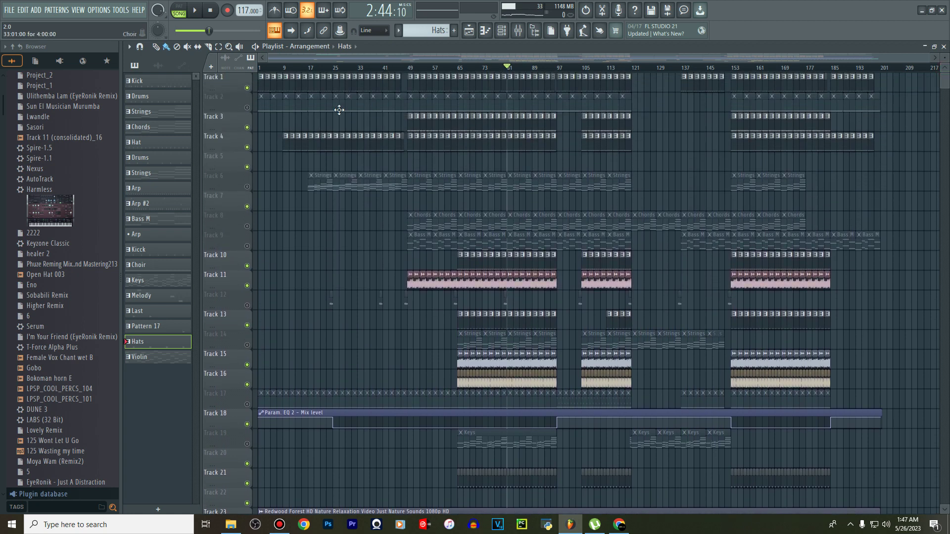
right_click(247, 107)
scroll(414, 282, "down", 3)
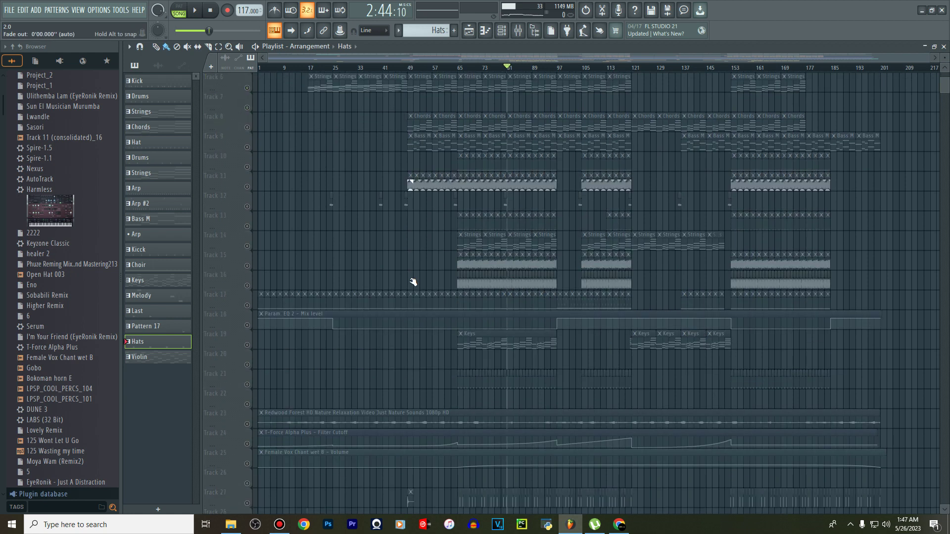
scroll(413, 282, "down", 8)
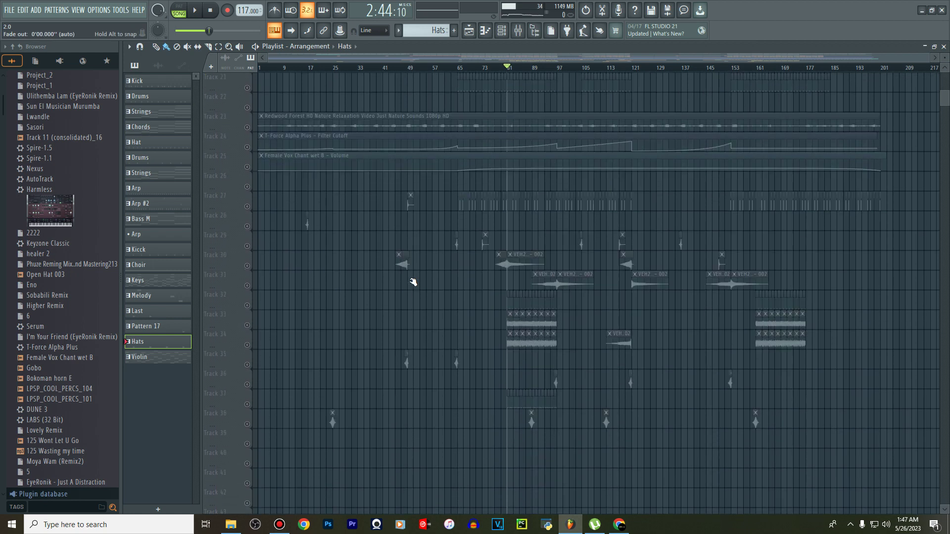
scroll(403, 278, "up", 2)
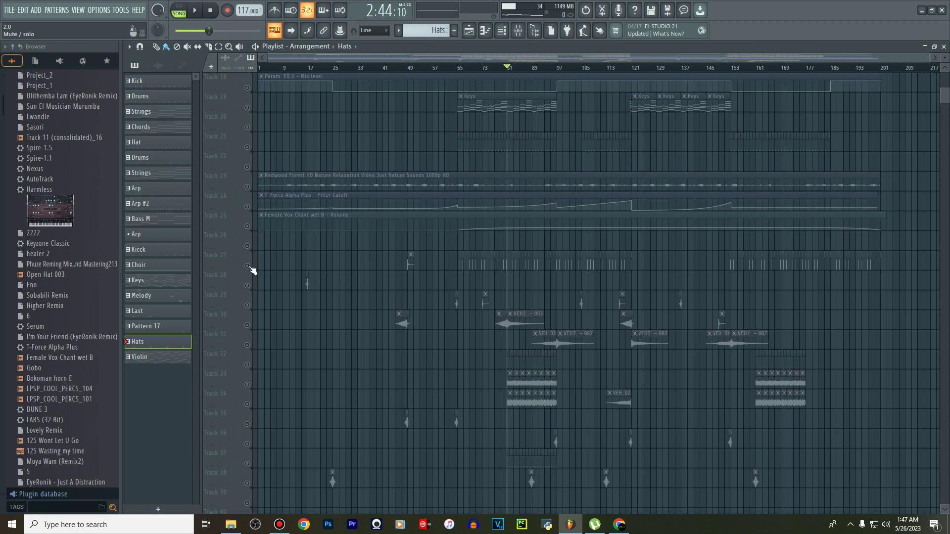
right_click(248, 267)
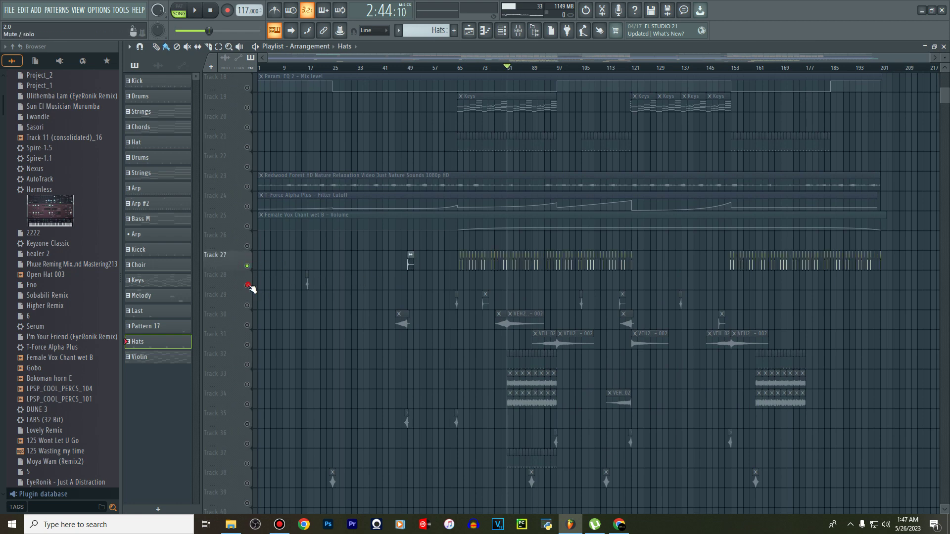
left_click(248, 286)
left_click(247, 306)
left_click(248, 325)
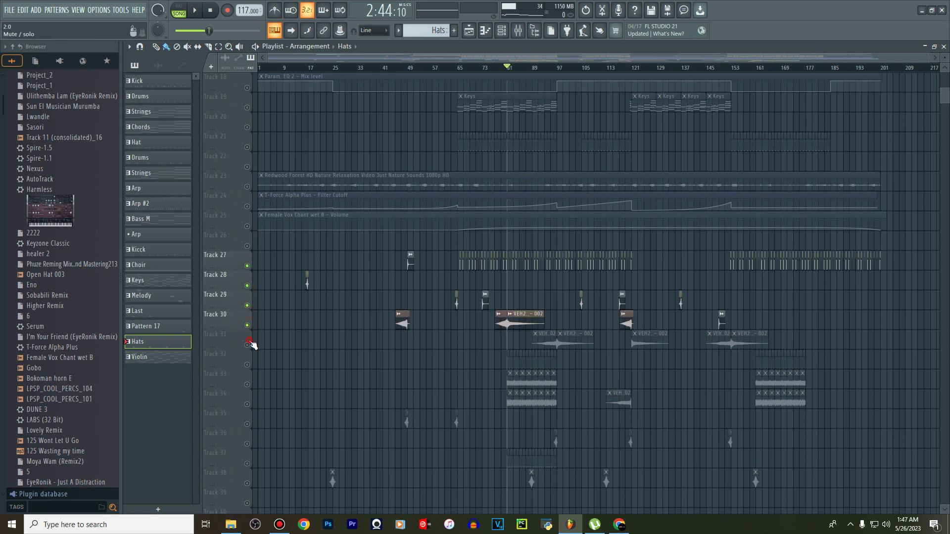
left_click(248, 342)
scroll(253, 373, "down", 3)
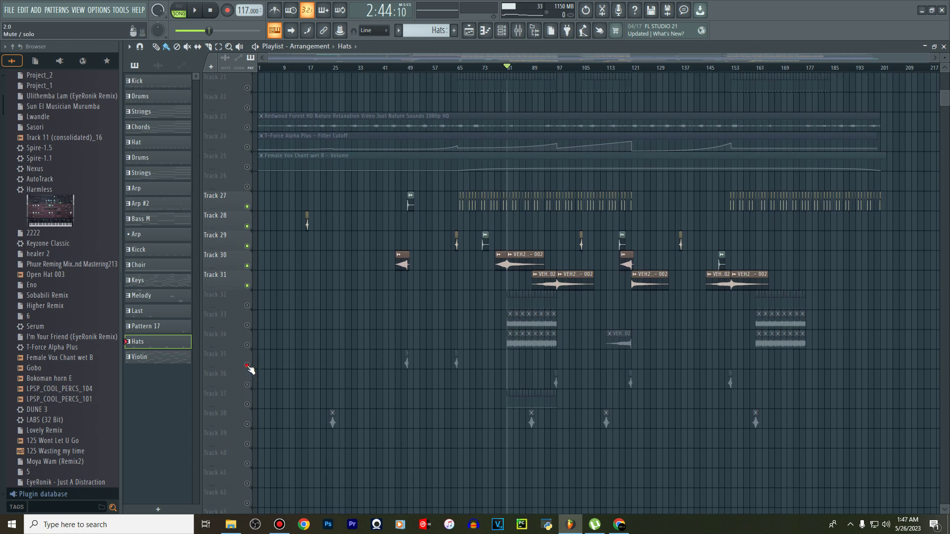
left_click(248, 424)
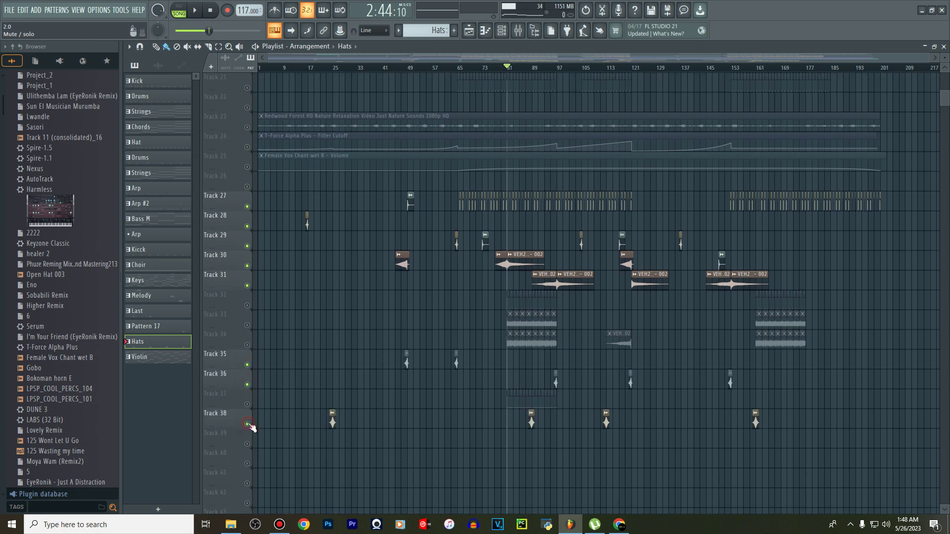
Unmute the Redwood Forest nature audio on Track 23 and the T-Force Alpha Plus filter cutoff automation on Track 24
scroll(283, 399, "up", 7)
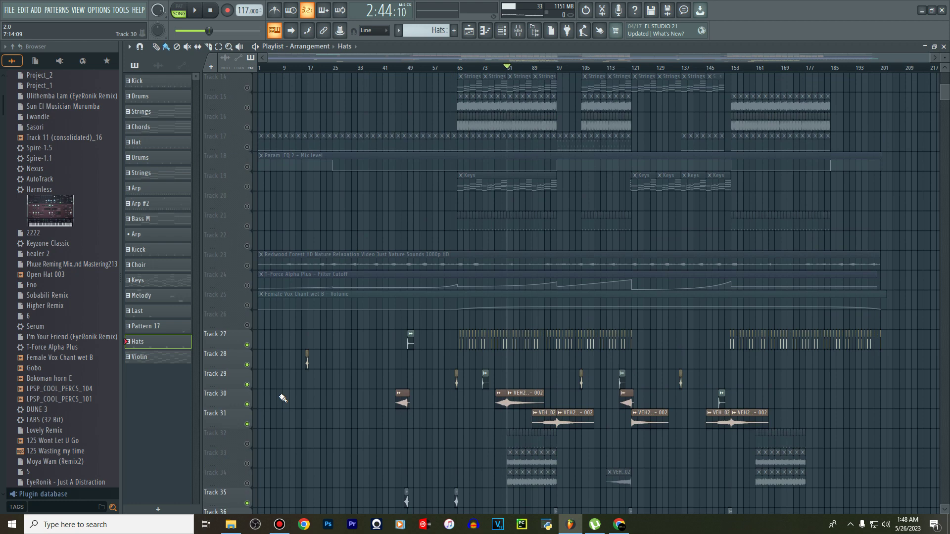
scroll(283, 399, "up", 8)
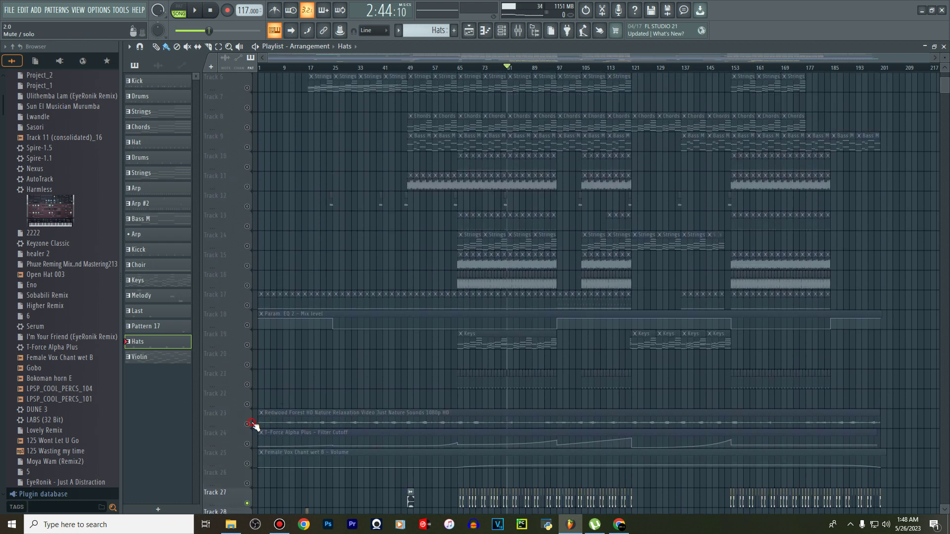
left_click(248, 424)
scroll(268, 320, "down", 16)
scroll(266, 321, "up", 17)
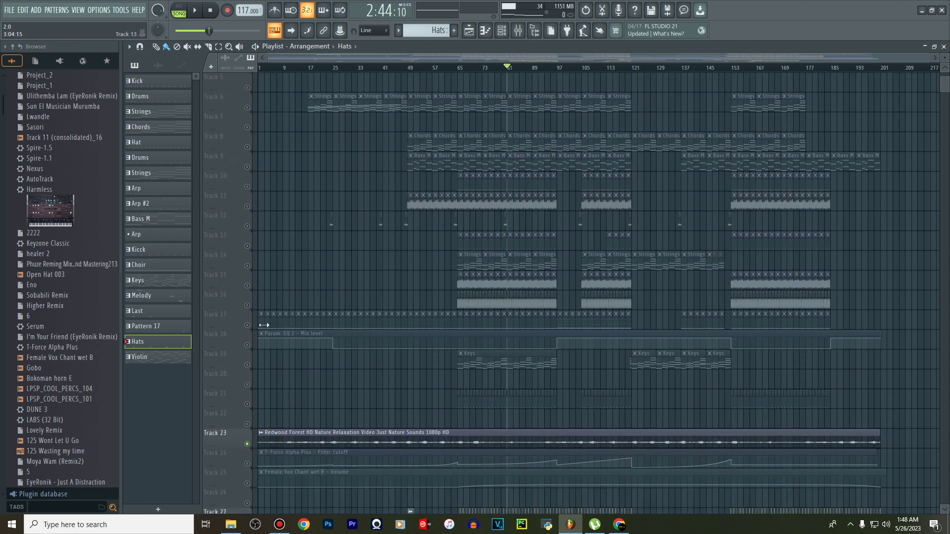
left_click(249, 463)
scroll(296, 173, "up", 4)
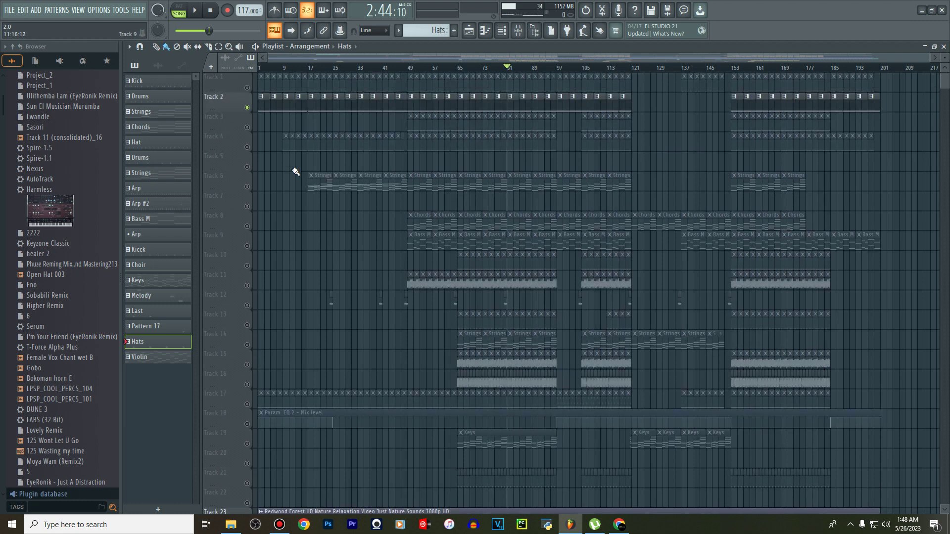
Play the Choir pattern on Track 2 from the song start, view its LABS instrument preset, and return to the playlist
left_click(210, 10)
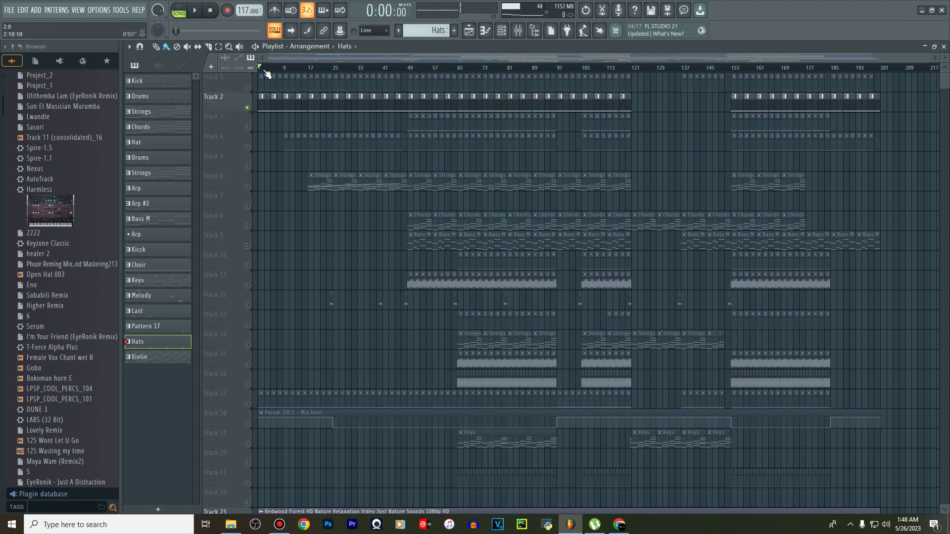
key("space")
double_click(277, 107)
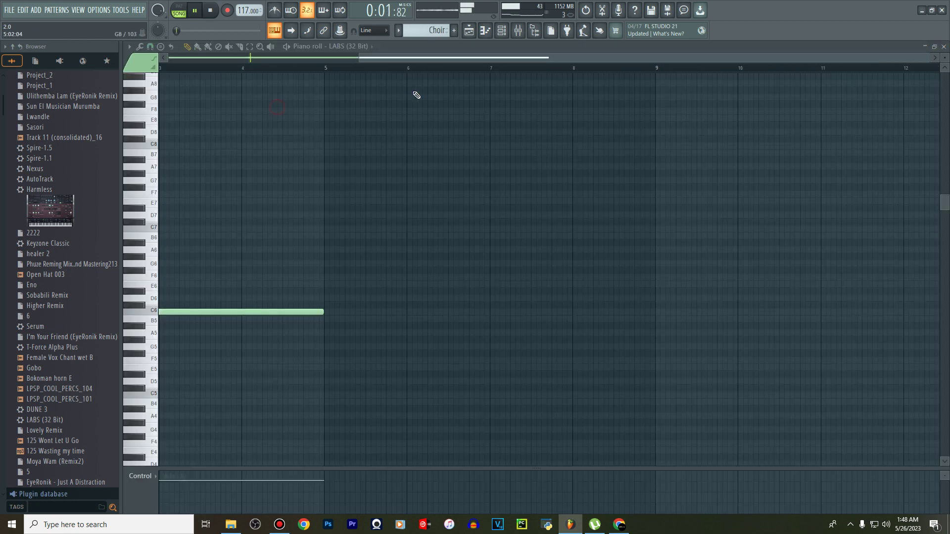
key("space")
left_click(502, 32)
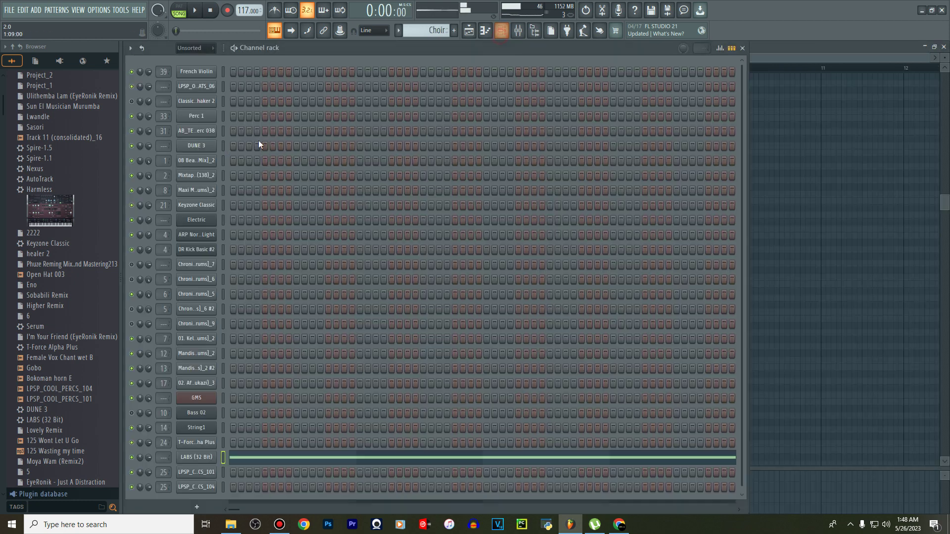
left_click(203, 456)
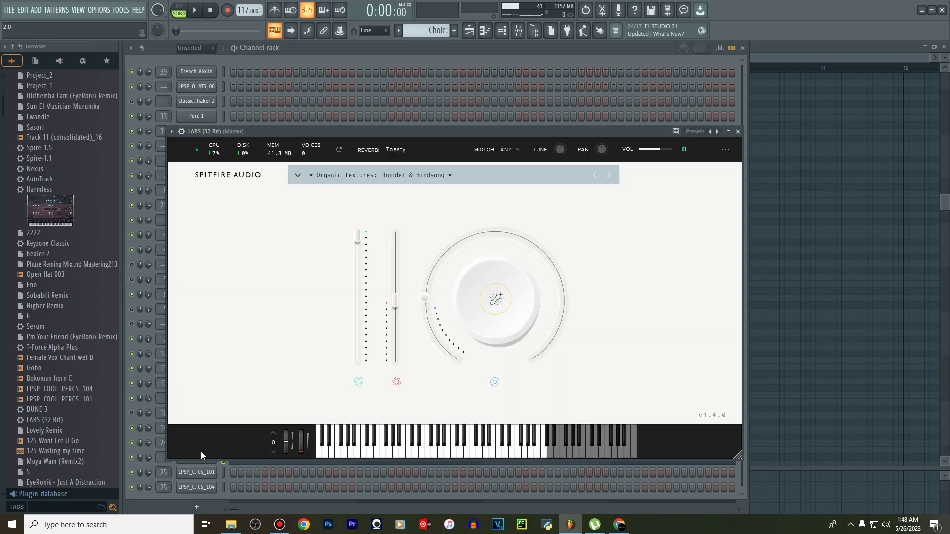
left_click(474, 32)
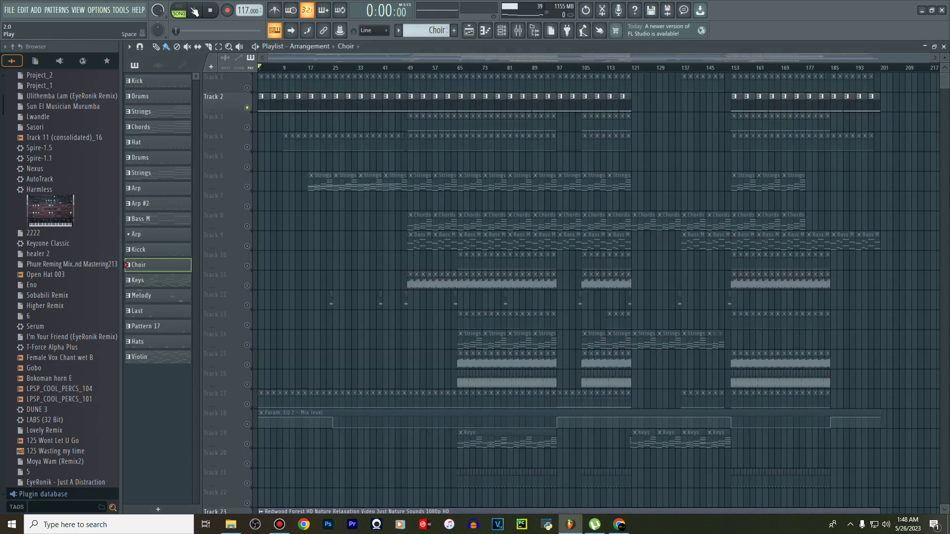
Play the song from the beginning briefly, stop it, and unmute the Arp clips on Track 17
key("space")
scroll(396, 163, "down", 5)
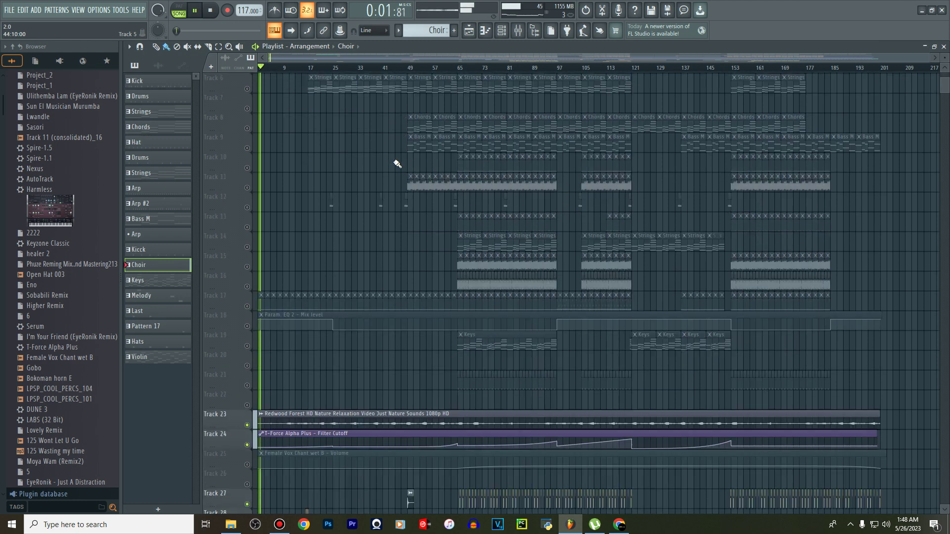
scroll(393, 163, "down", 2)
key("space")
left_click(248, 267)
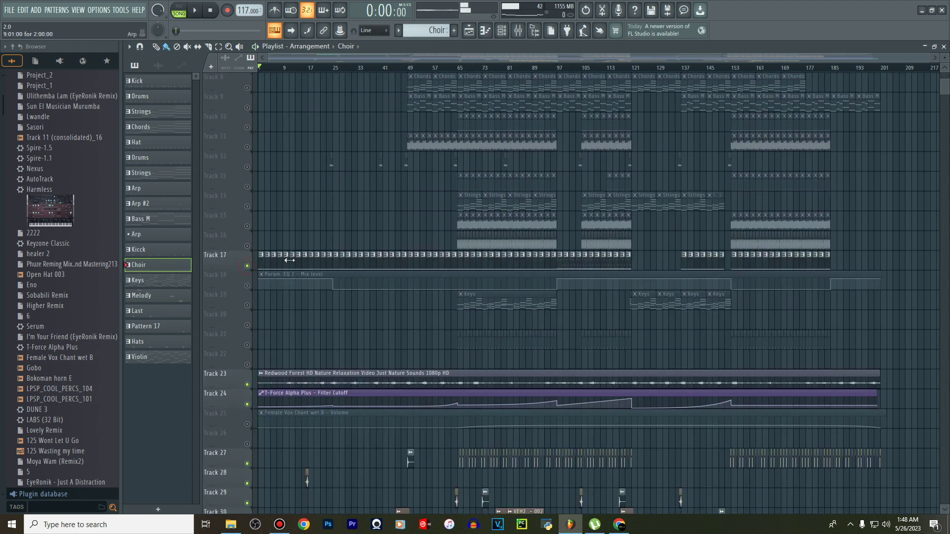
Play the song, open the Arp pattern from Track 17, and show its T-Force Alpha Plus synth from the channel rack
key("space")
double_click(293, 267)
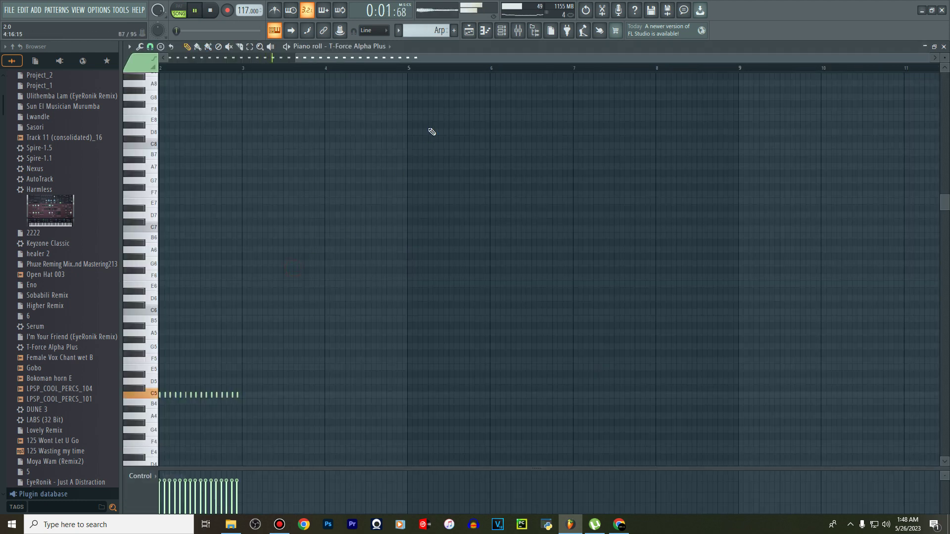
left_click(505, 32)
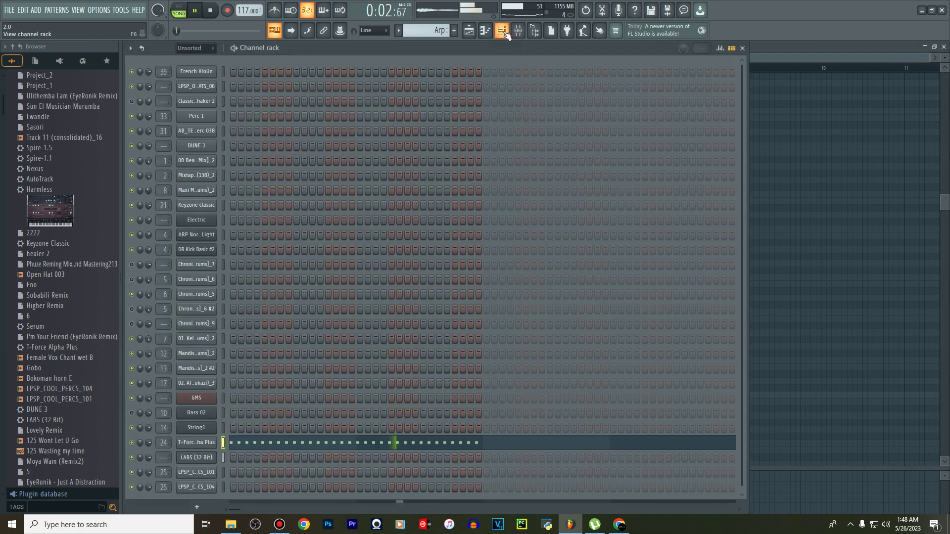
left_click(204, 445)
left_click_drag(379, 150, 391, 105)
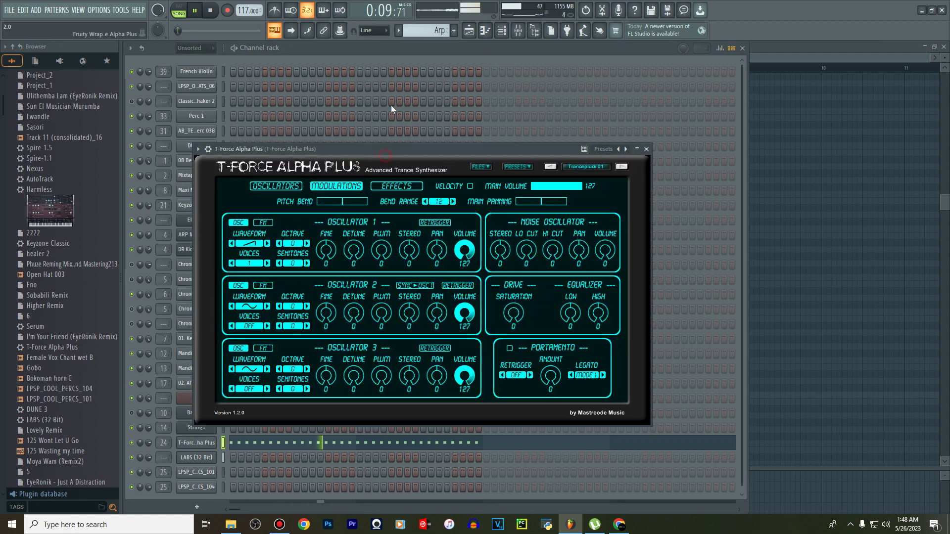
Stop the song and play the Arp pattern on its own with the T-Force Alpha Plus modulation settings shown
key("space")
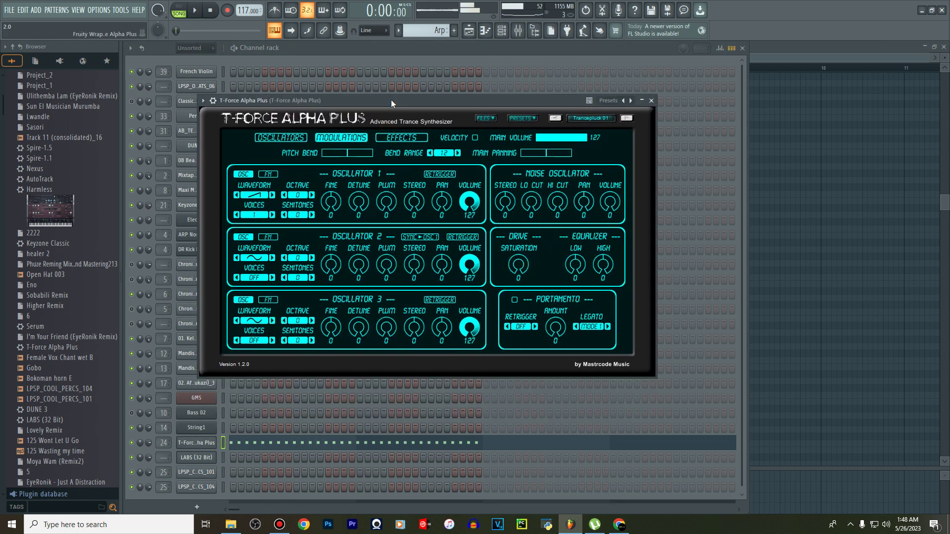
left_click(179, 10)
left_click(193, 9)
left_click_drag(370, 98, 377, 98)
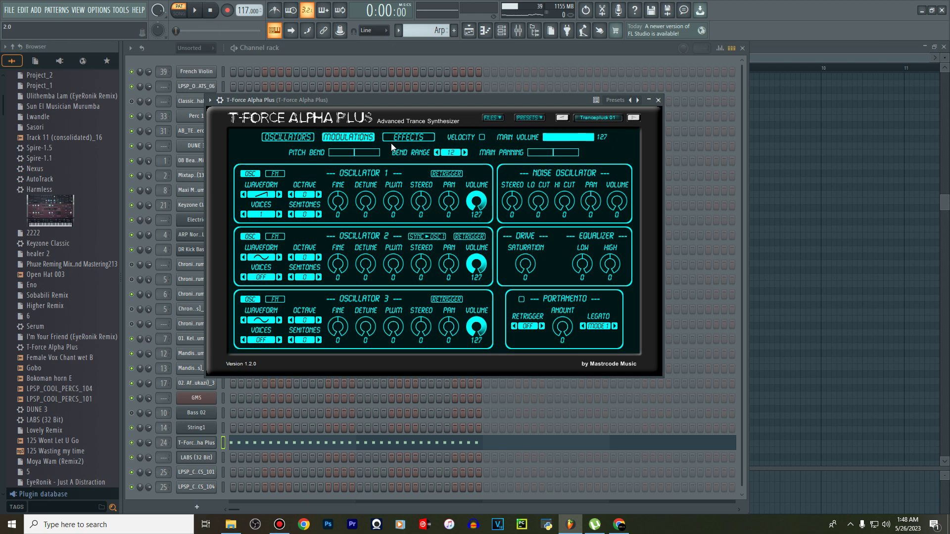
left_click(363, 138)
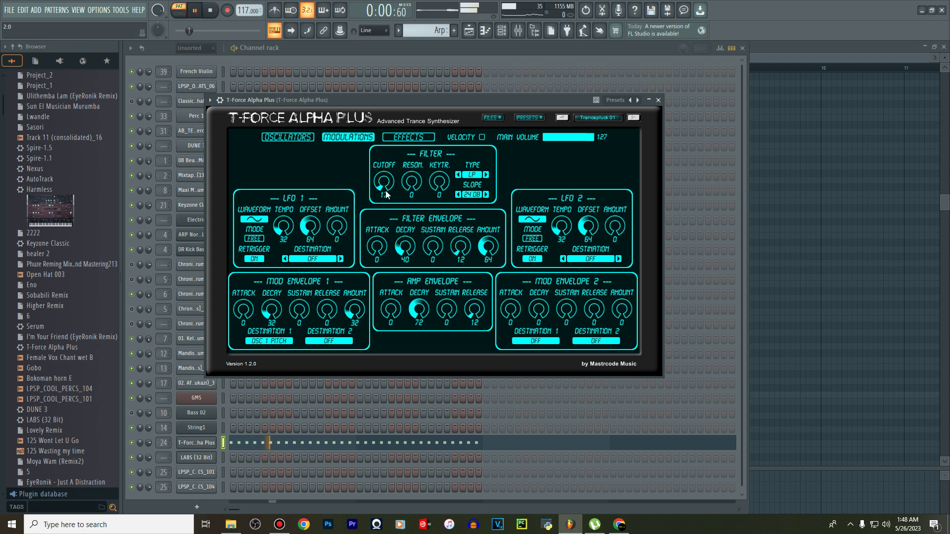
Sweep the T-Force Alpha Plus filter cutoff while the Arp pattern plays, leave it at 31, and stop playback
left_click_drag(384, 183, 383, 178)
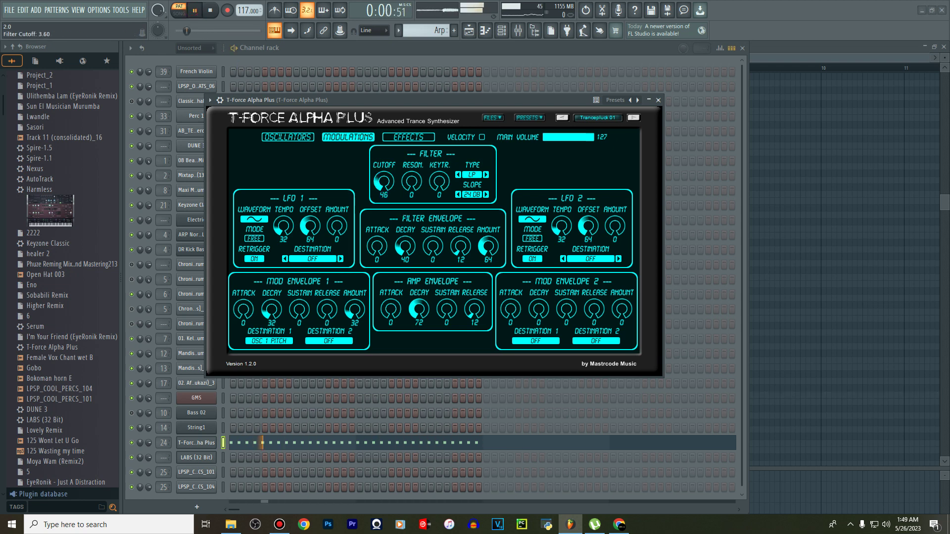
left_click_drag(384, 182, 383, 163)
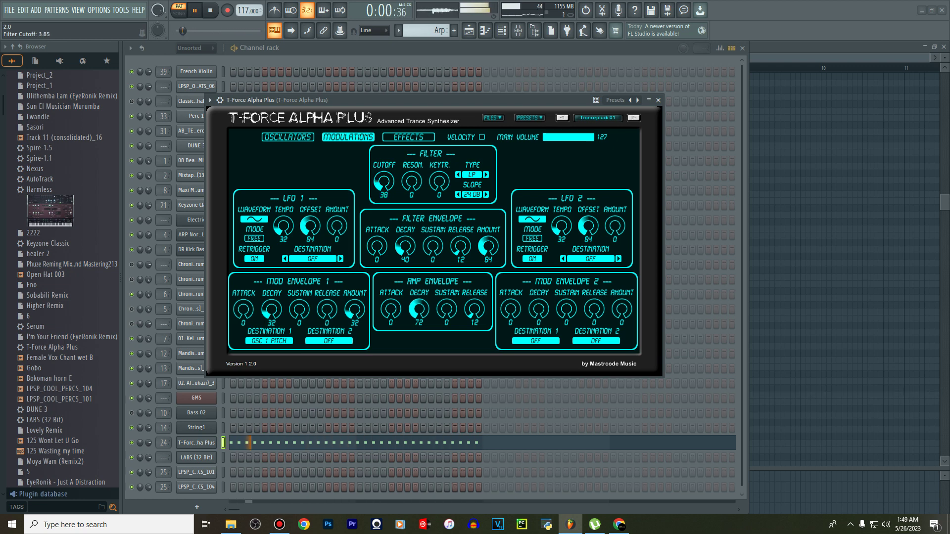
left_click(213, 10)
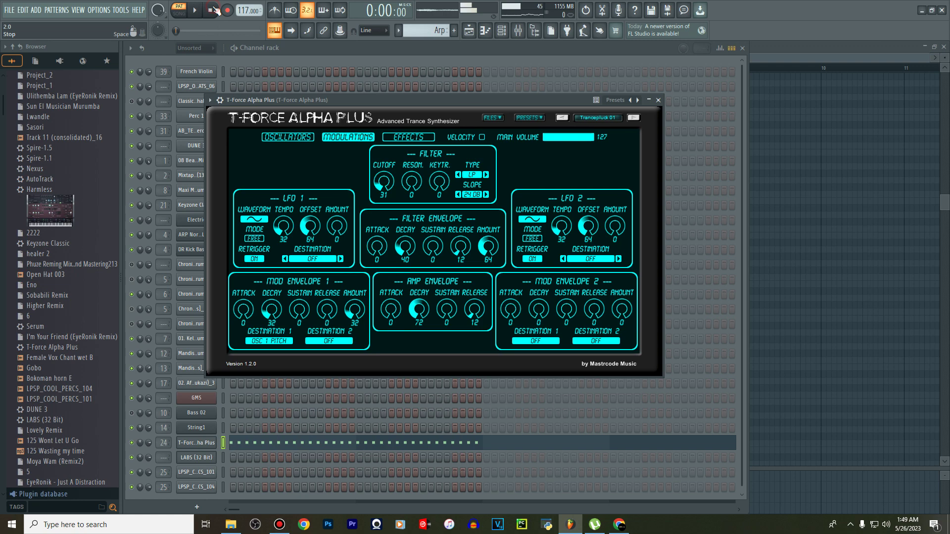
Return to the playlist at the Track 24 filter cutoff automation and play the song from bar 1
left_click(469, 31)
scroll(280, 386, "down", 1)
scroll(333, 384, "down", 3)
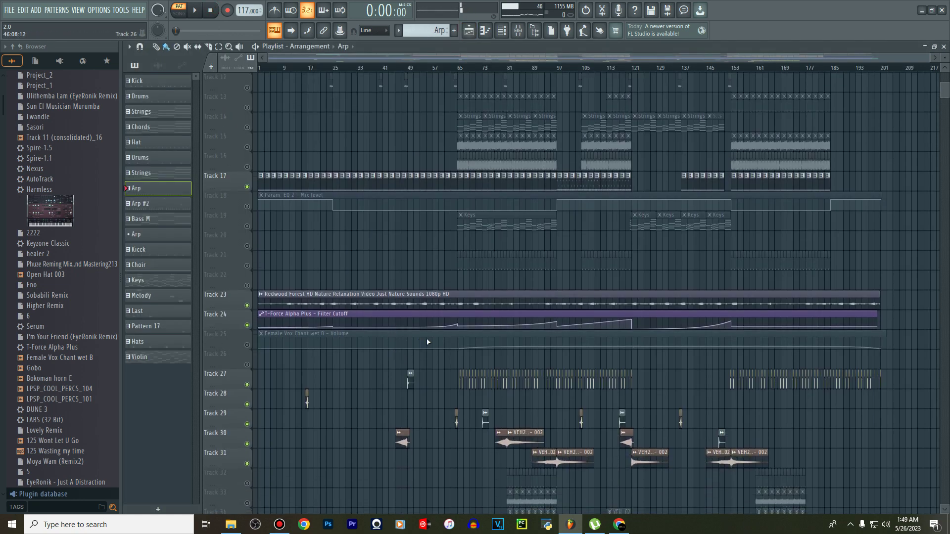
key("ctrl+s")
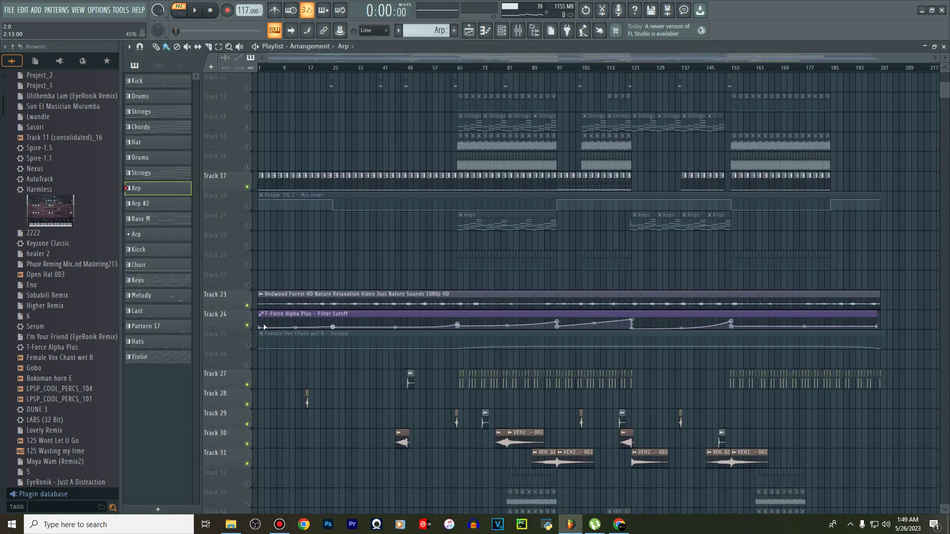
left_click(261, 69)
key("space")
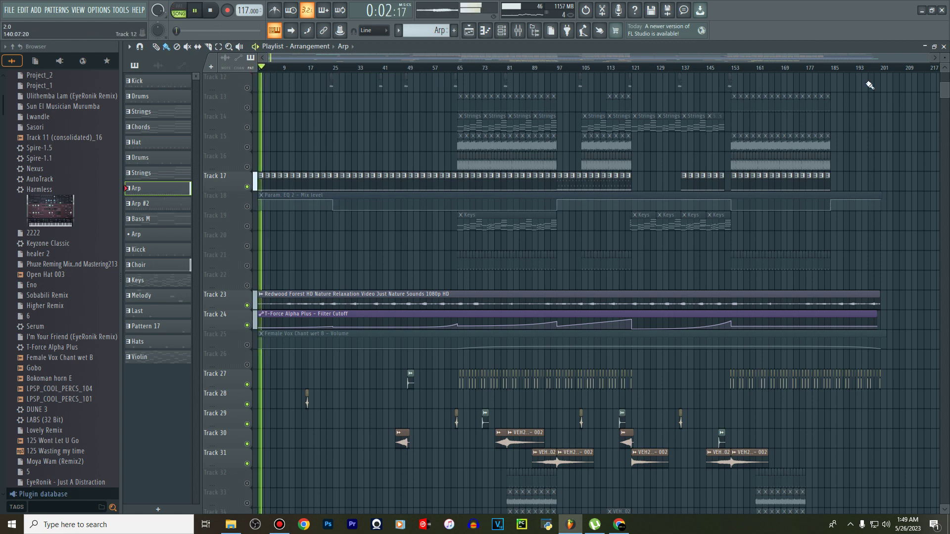
Play the song from bar 17, examine the T-Force Alpha Plus filter cutoff curve on Track 24 enlarged, and stop playback
scroll(318, 246, "up", 2)
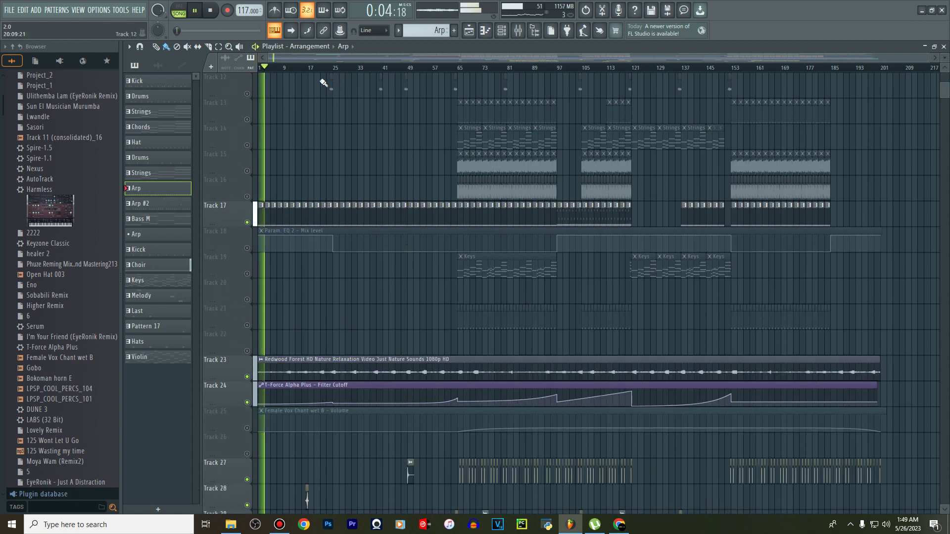
left_click(311, 68)
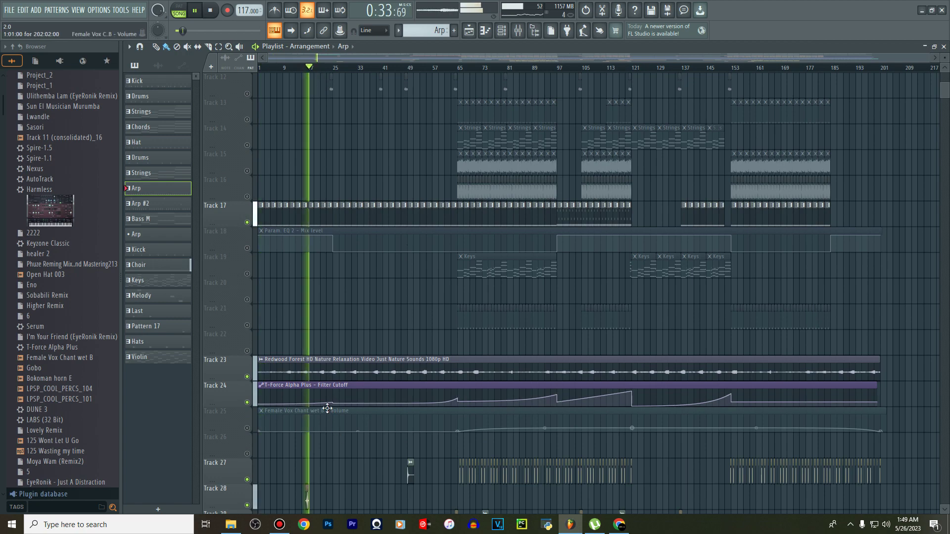
scroll(300, 284, "up", 4)
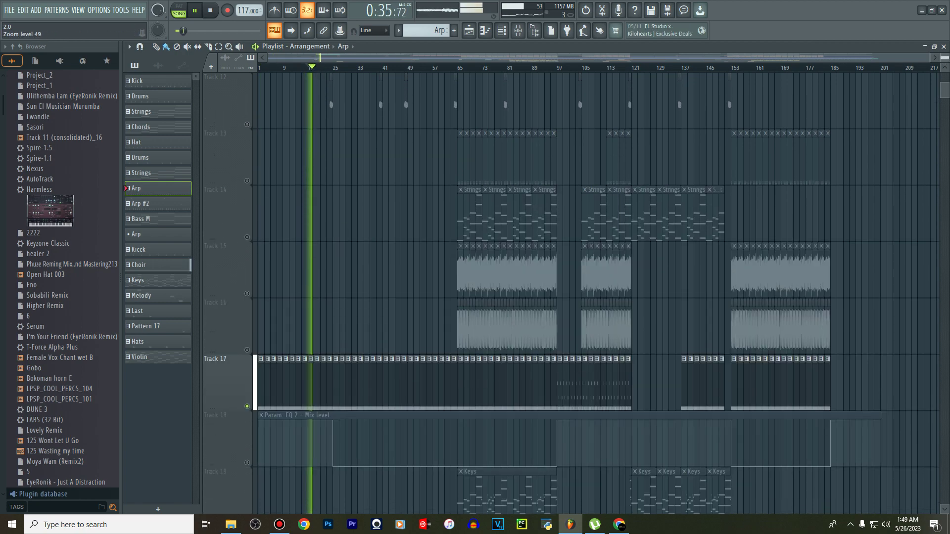
scroll(299, 285, "down", 3)
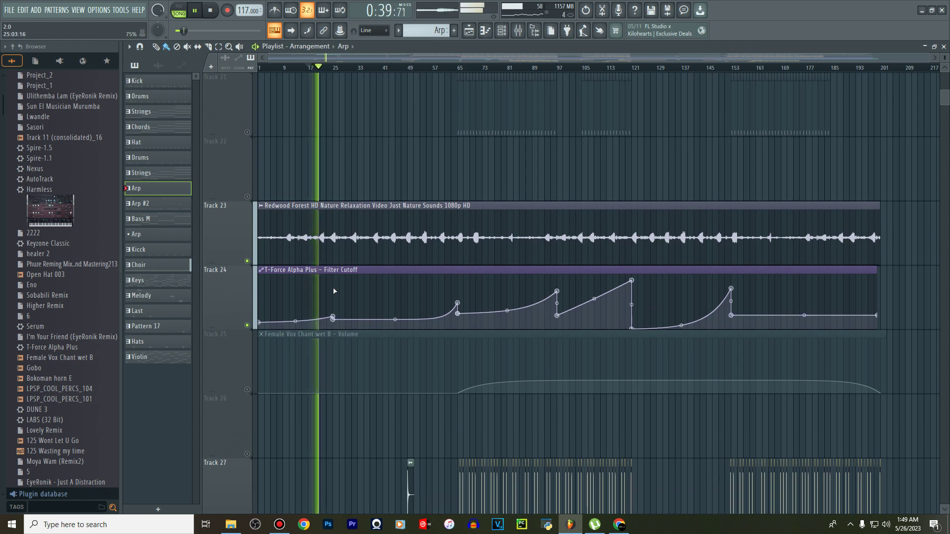
scroll(336, 302, "up", 3)
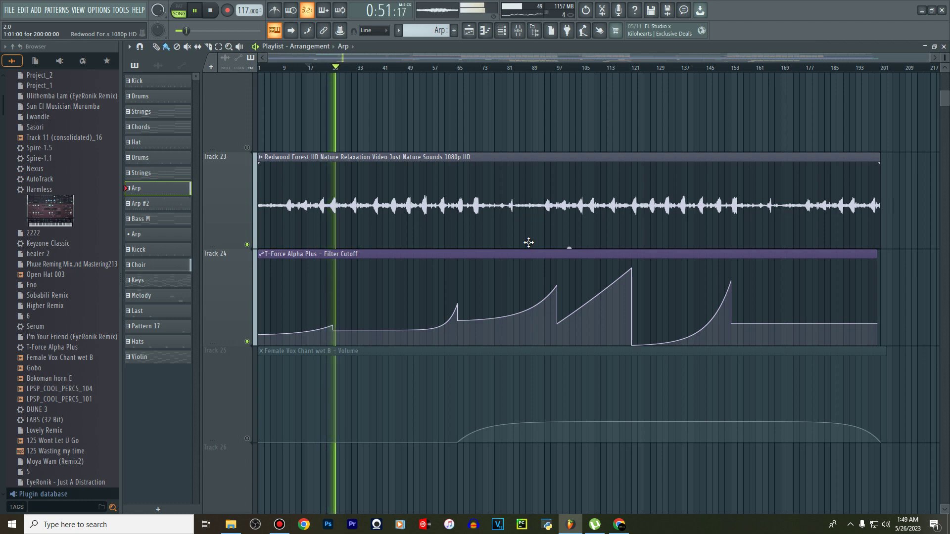
key("space")
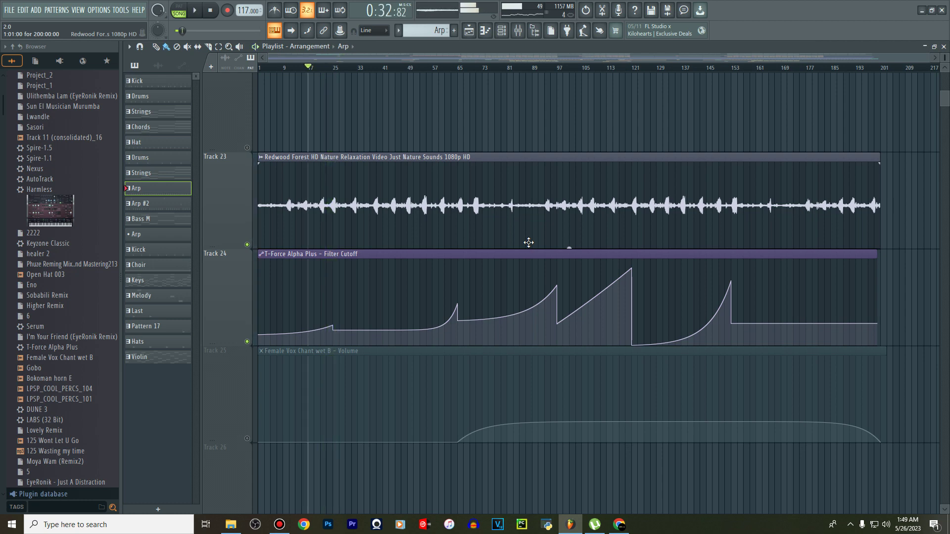
Play the song from bar 59 and unmute the Female Vox Chant wet B volume automation on Track 25
left_click(442, 70)
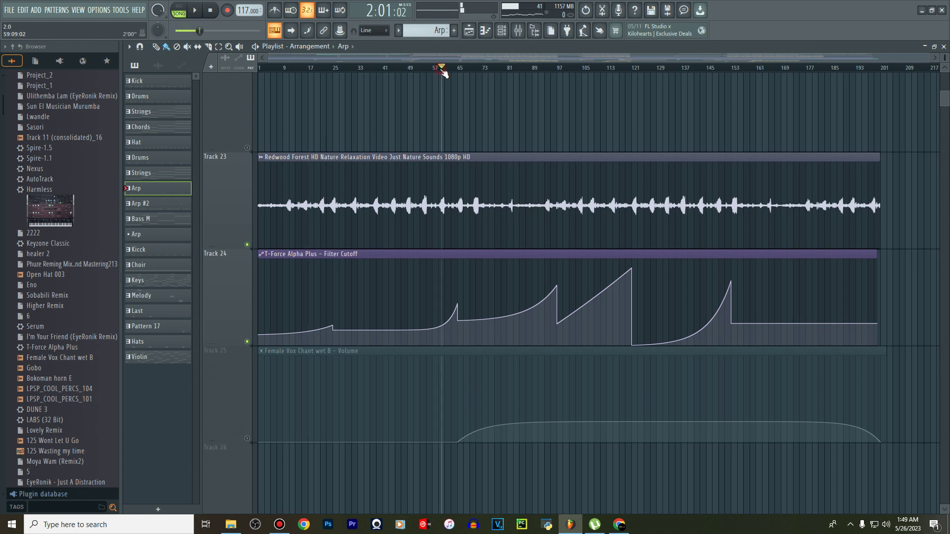
key("space")
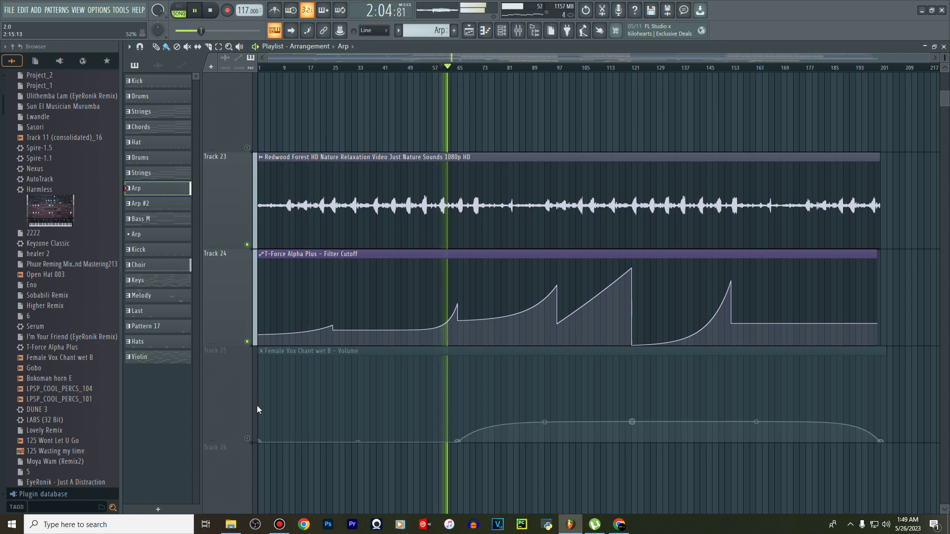
left_click(247, 439)
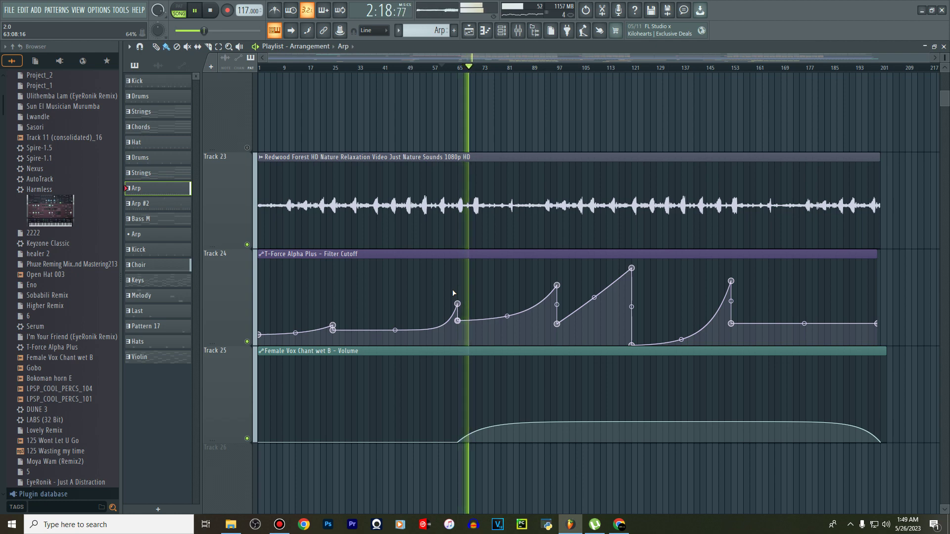
Play the song briefly from bar 88, look over the upper playlist tracks, and stop playback
left_click(530, 68)
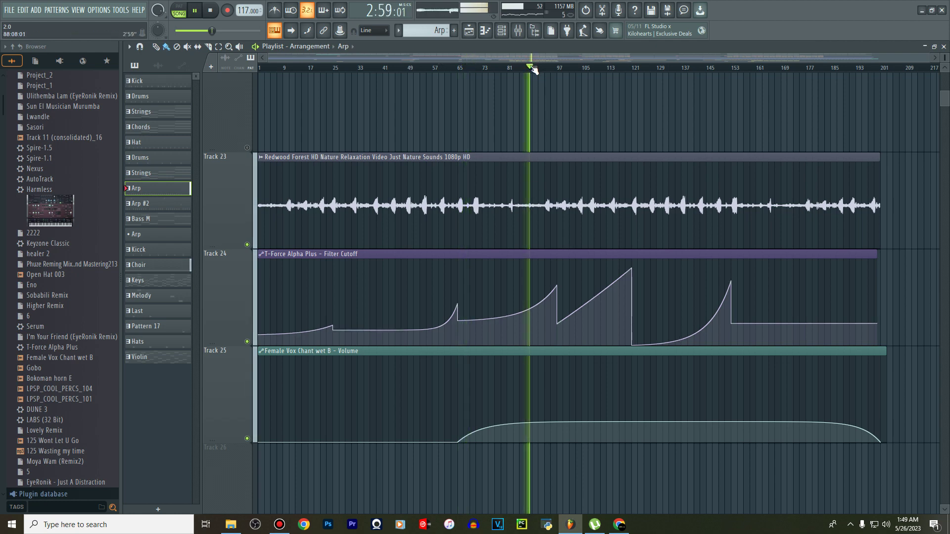
scroll(557, 331, "up", 4)
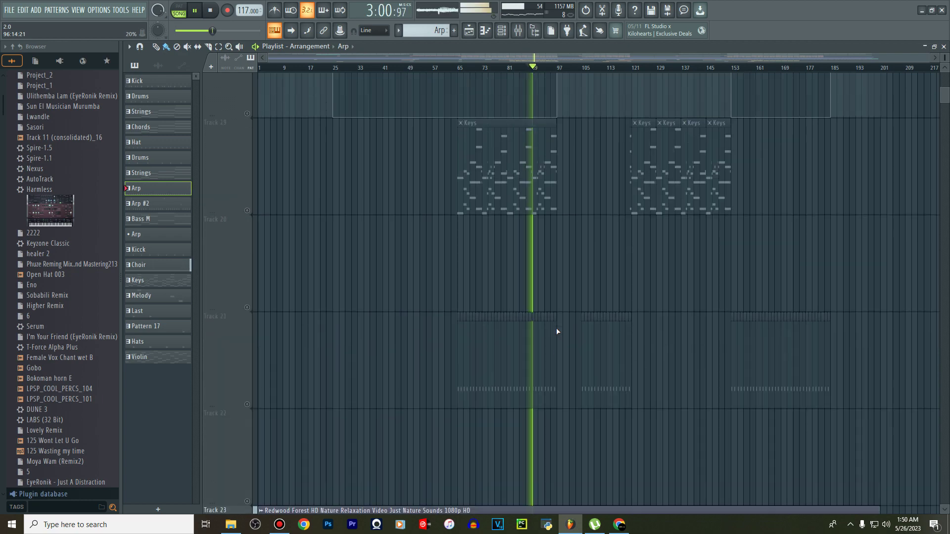
scroll(557, 332, "up", 3)
scroll(557, 331, "up", 5)
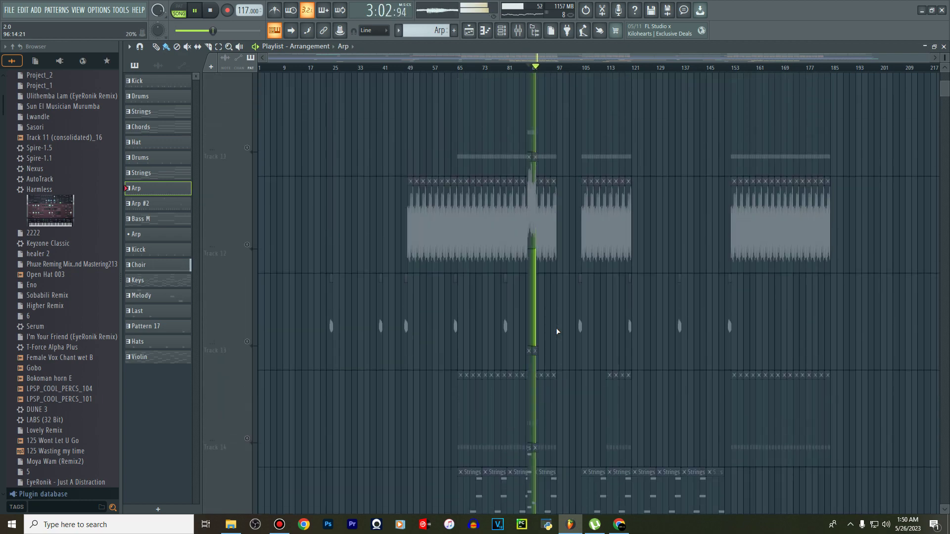
scroll(557, 331, "up", 10)
key("space")
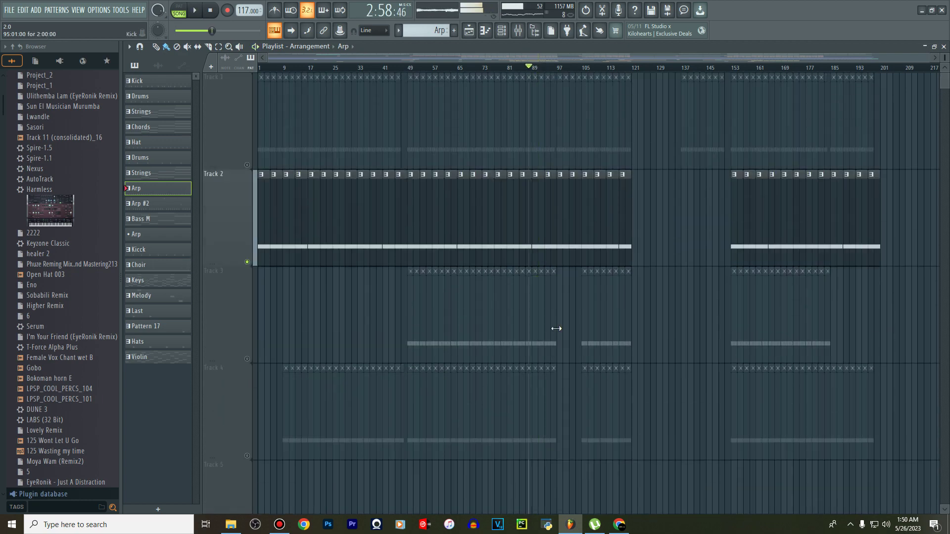
Open the Arp #2 pattern from Track 17 in the piano roll, play it with its notes enlarged, and stop playback
scroll(945, 57, "down", 6)
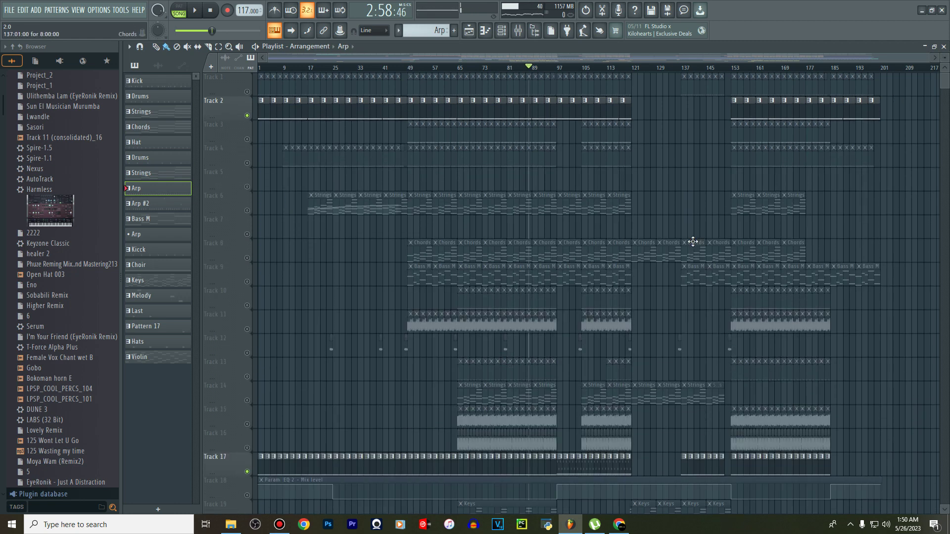
scroll(693, 242, "down", 6)
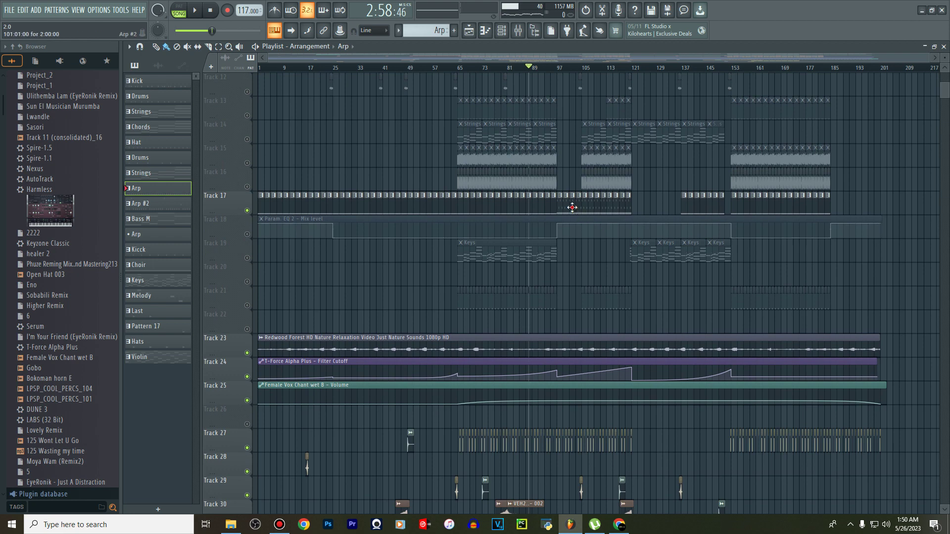
double_click(572, 208)
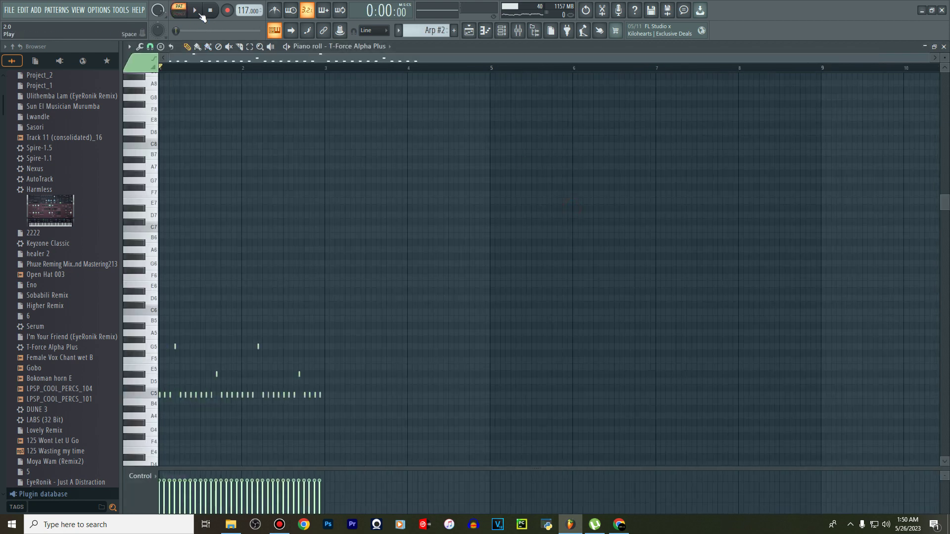
left_click(199, 14)
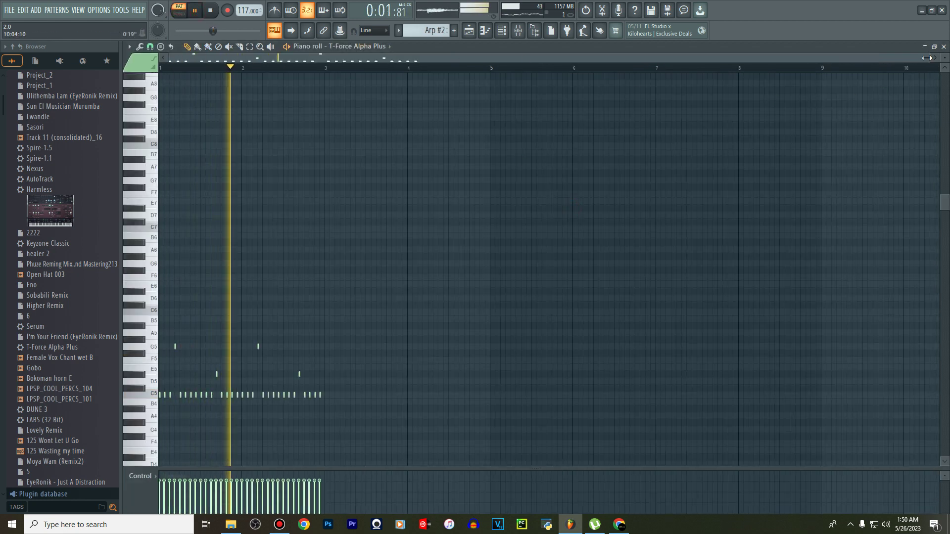
left_click_drag(926, 57, 720, 57)
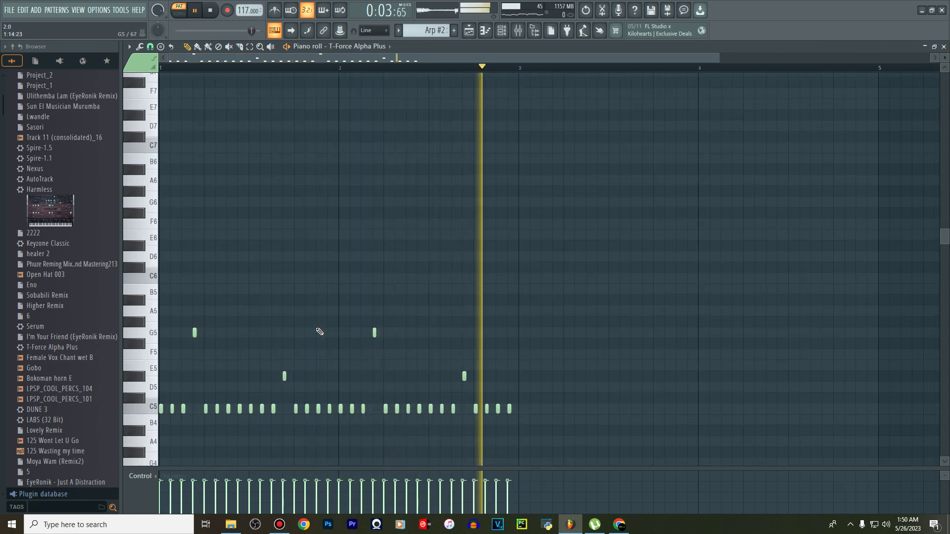
key("space")
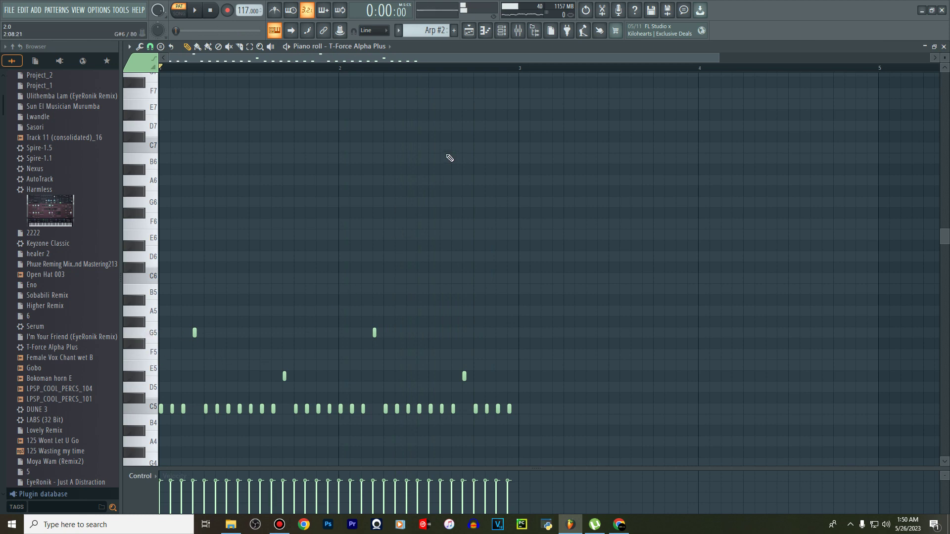
Return to the playlist and unmute the Keys clips on Track 19
left_click(469, 30)
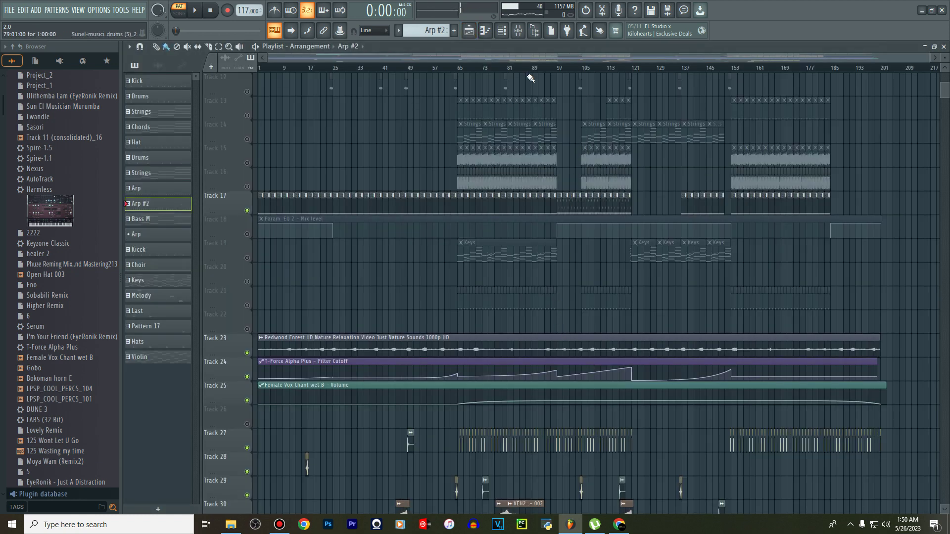
left_click_drag(928, 58, 738, 58)
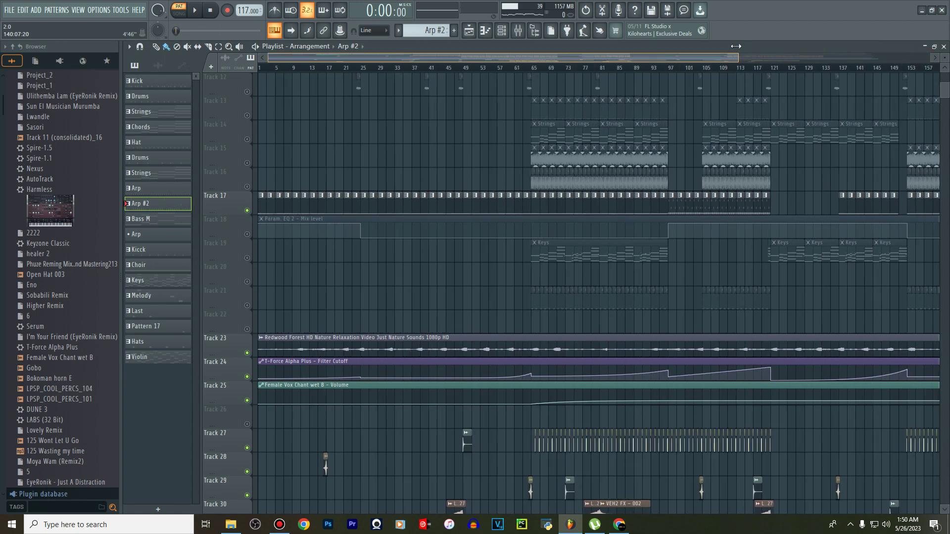
scroll(605, 317, "up", 10)
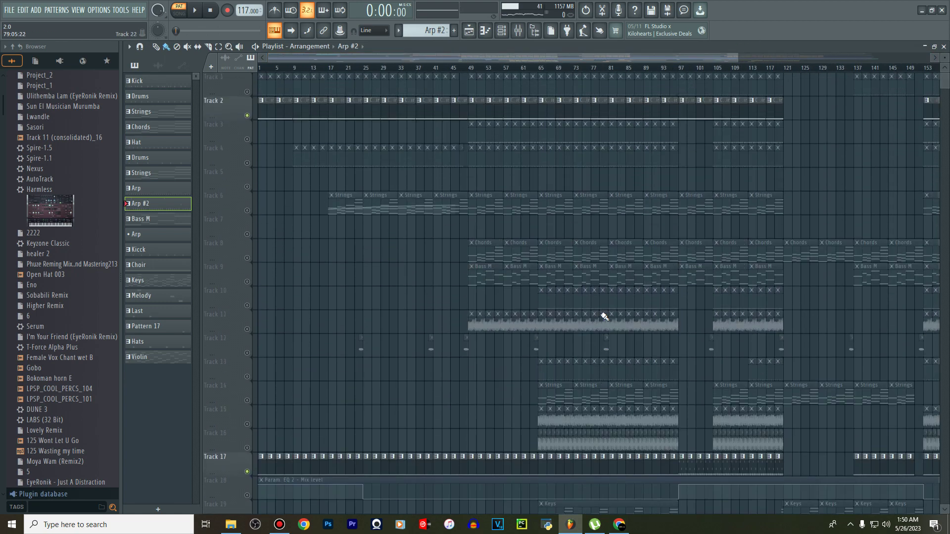
scroll(604, 317, "down", 6)
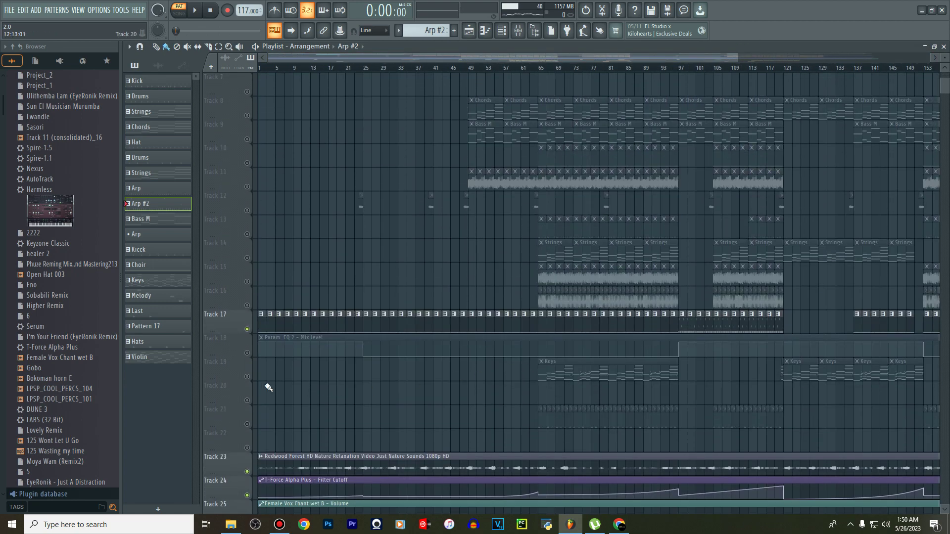
left_click(246, 378)
scroll(559, 367, "up", 6)
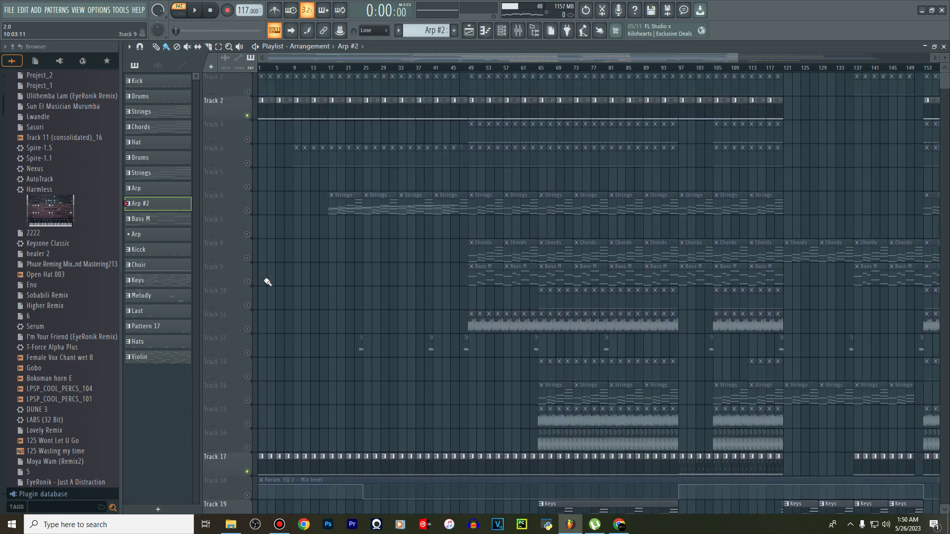
Open the Chords pattern from Track 8, play it with all its notes in view, and stop playback
double_click(499, 254)
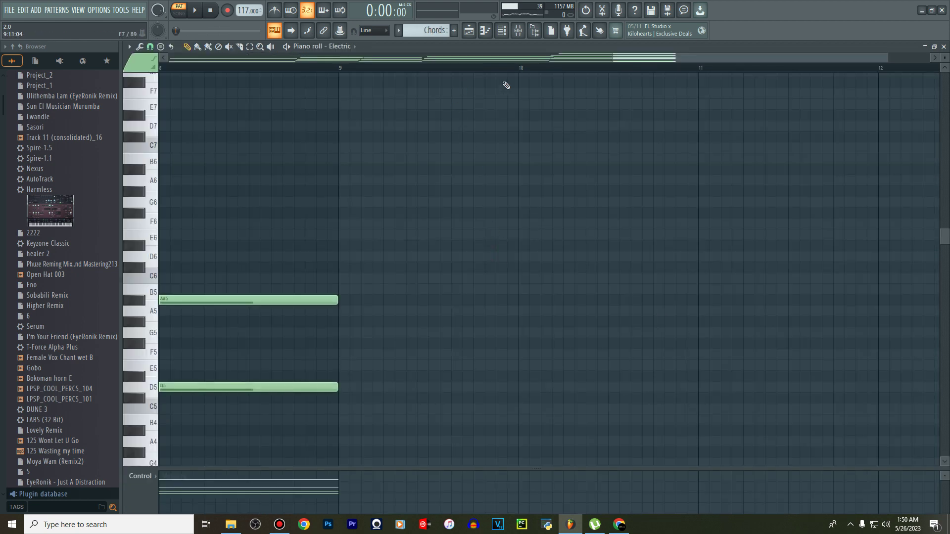
left_click_drag(666, 61, 278, 69)
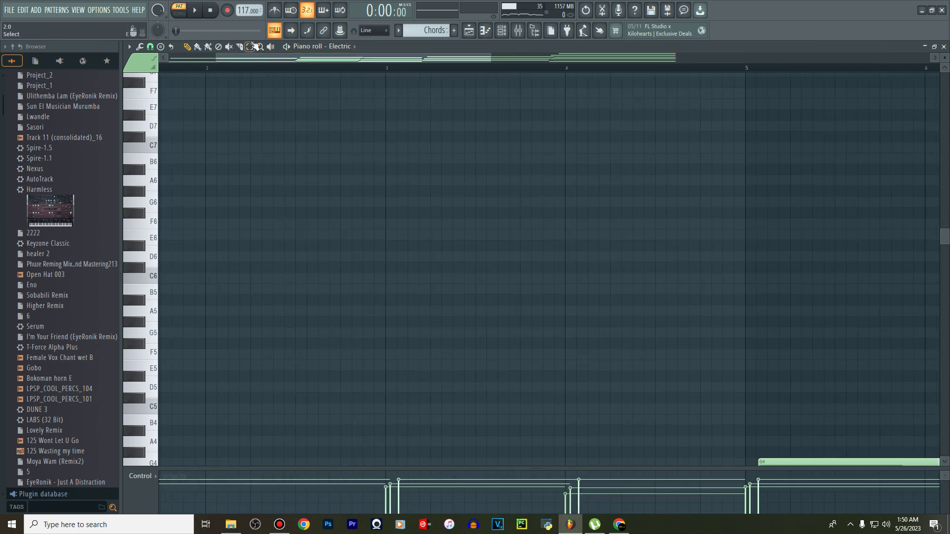
left_click(196, 10)
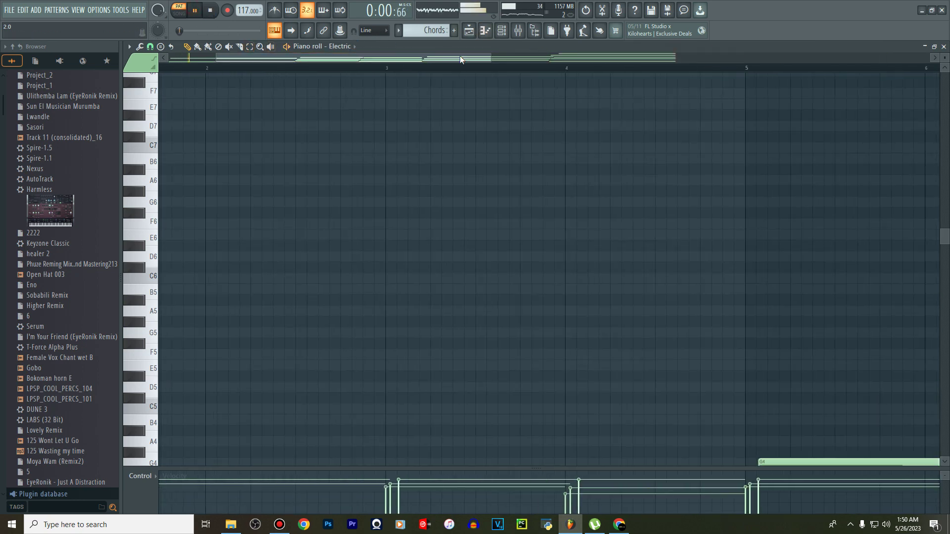
scroll(459, 61, "down", 3)
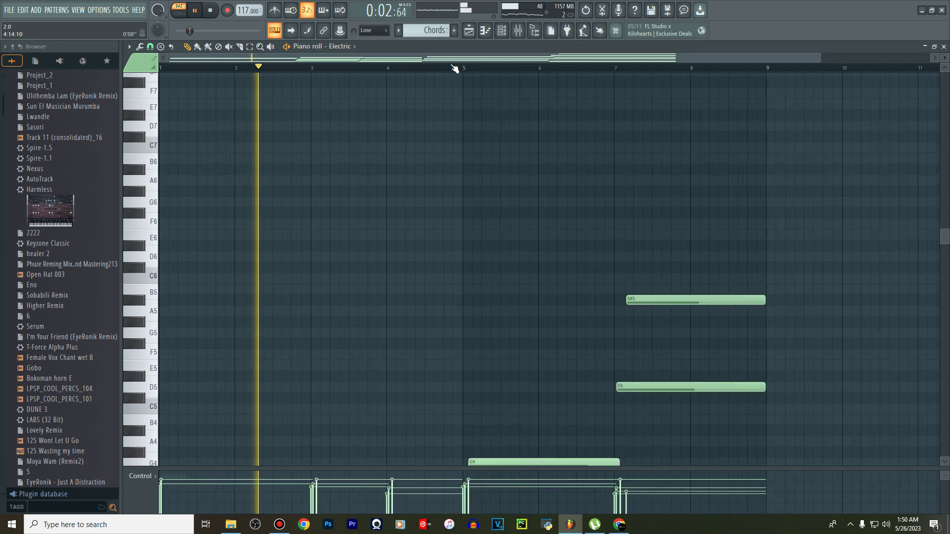
scroll(543, 221, "down", 6)
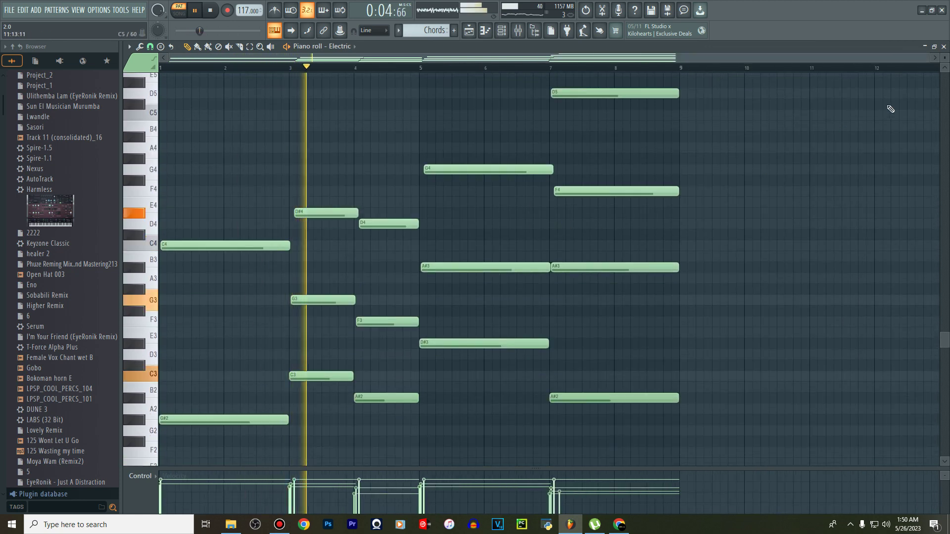
scroll(947, 58, "down", 4)
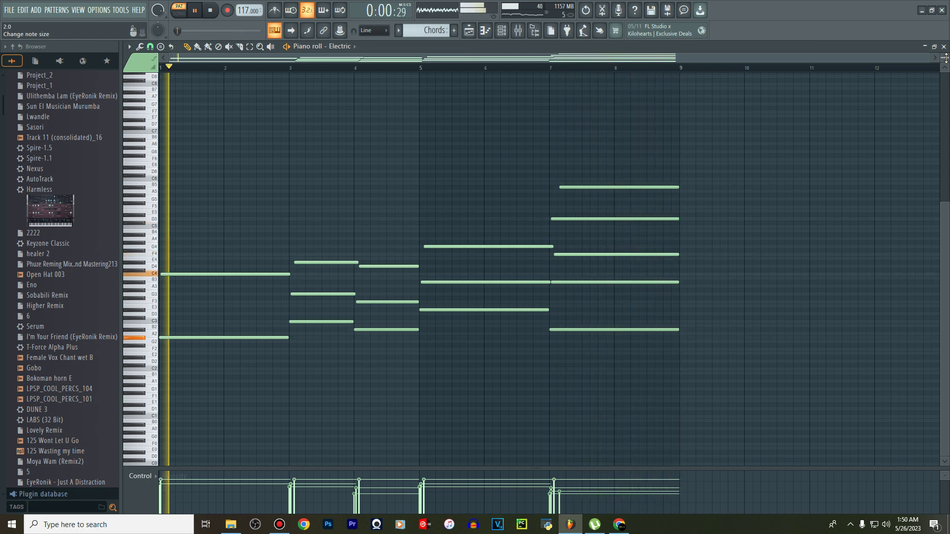
key("space")
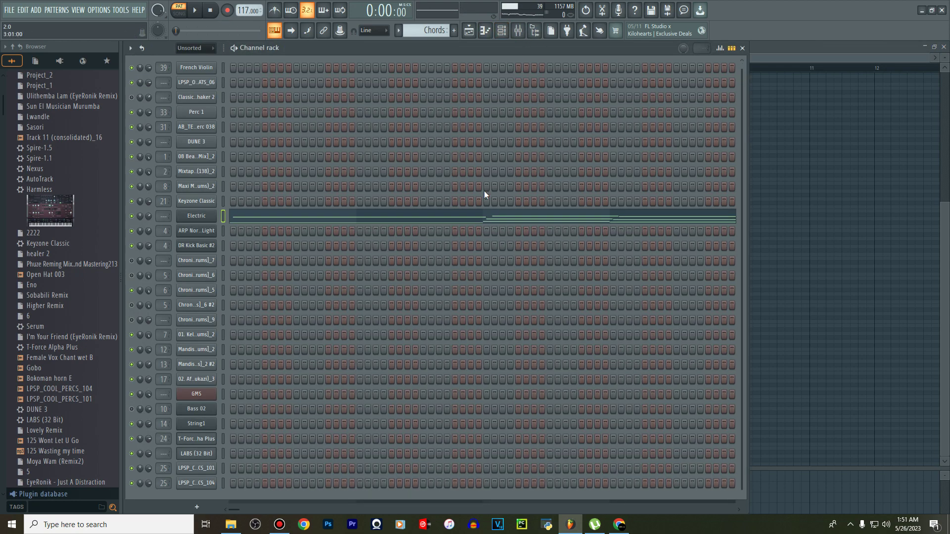
Open the Strings pattern from Track 6 in the piano roll and examine its ARP Northern Light notes during playback
left_click(468, 30)
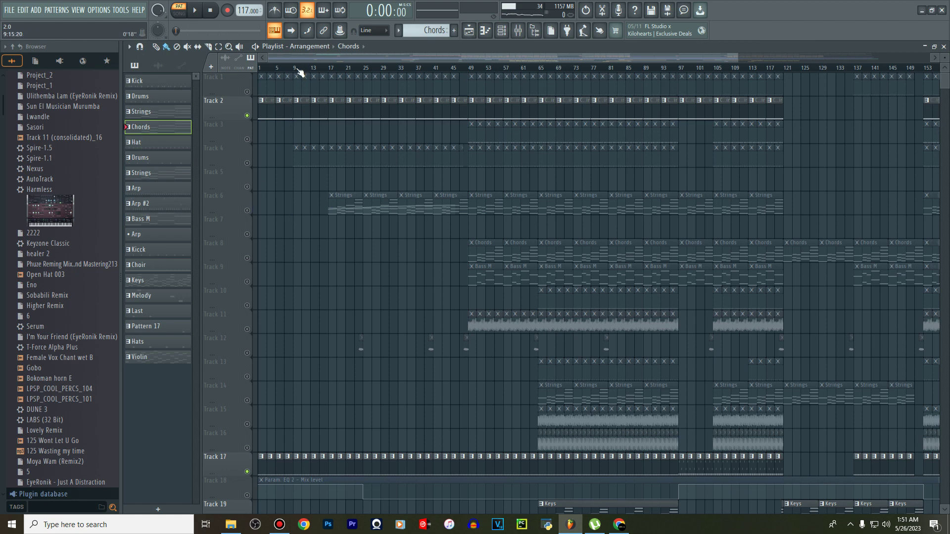
double_click(489, 204)
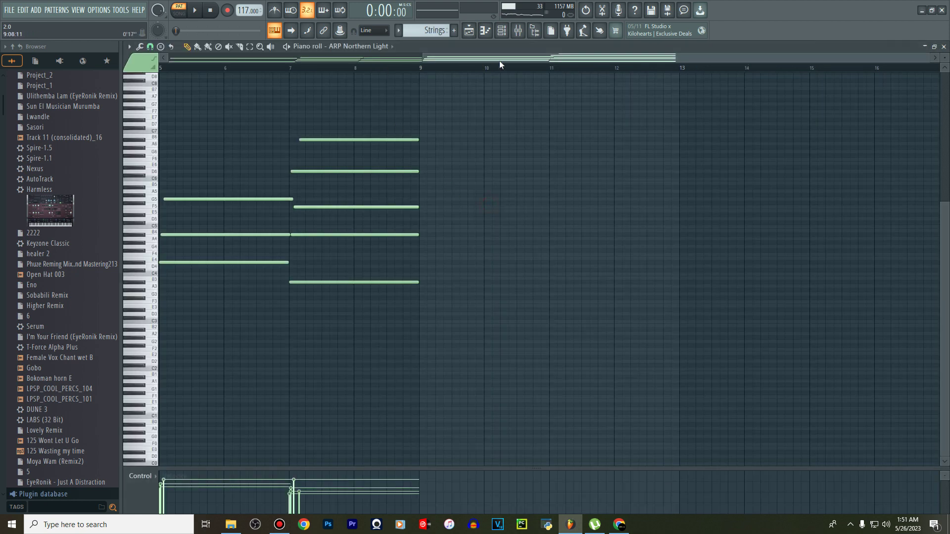
key("space")
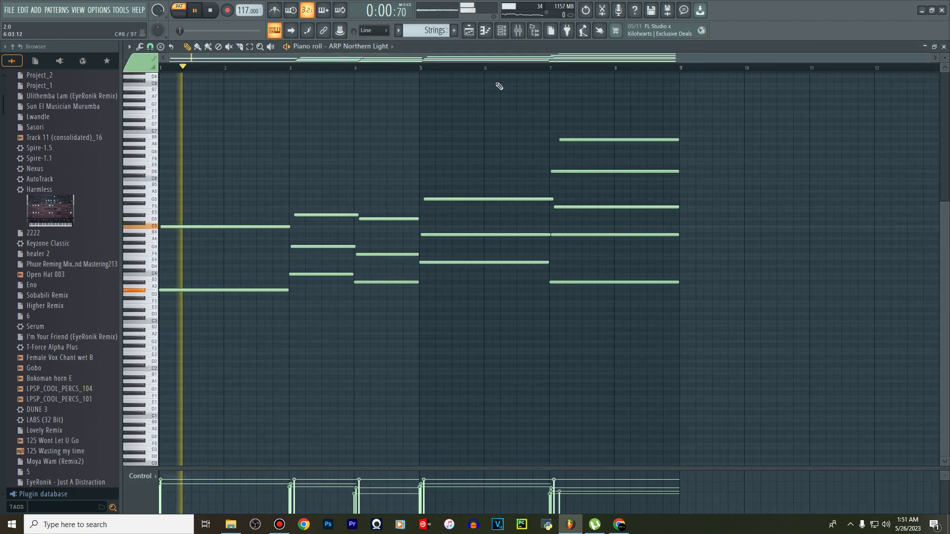
left_click(501, 30)
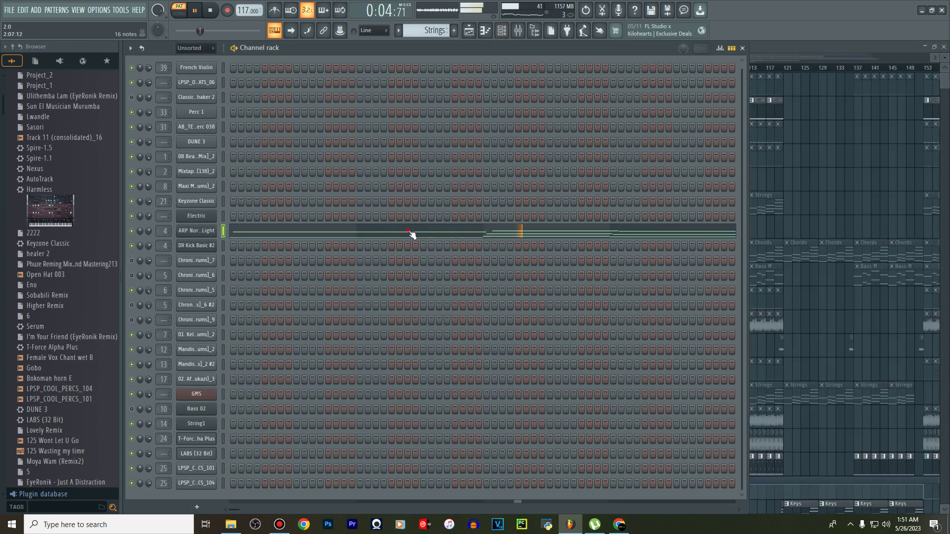
left_click(413, 231)
scroll(484, 243, "up", 3)
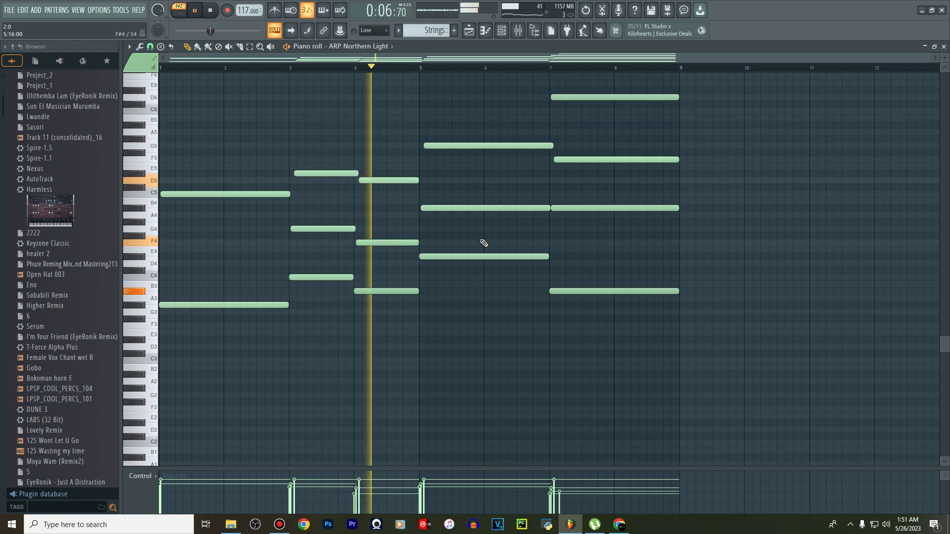
scroll(484, 243, "up", 5)
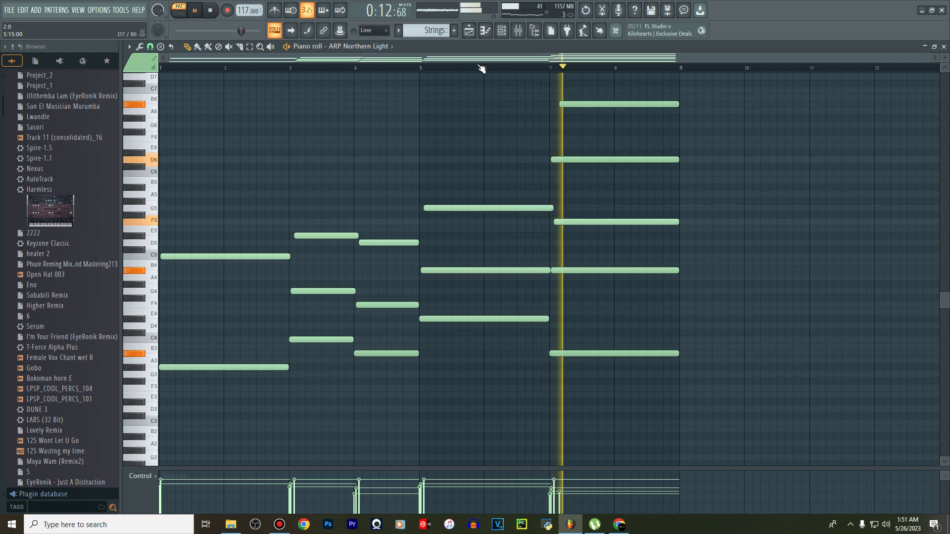
key("space")
Inspect the Sylenth1 settings of the ARP Northern Light channel while playing the Strings pattern, and close the synth
left_click(501, 30)
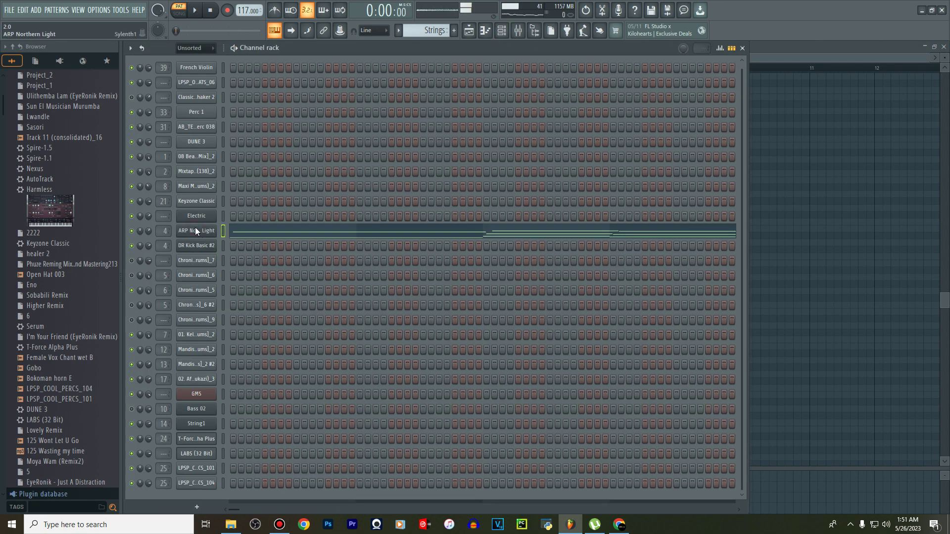
left_click(195, 230)
left_click_drag(416, 59, 506, 144)
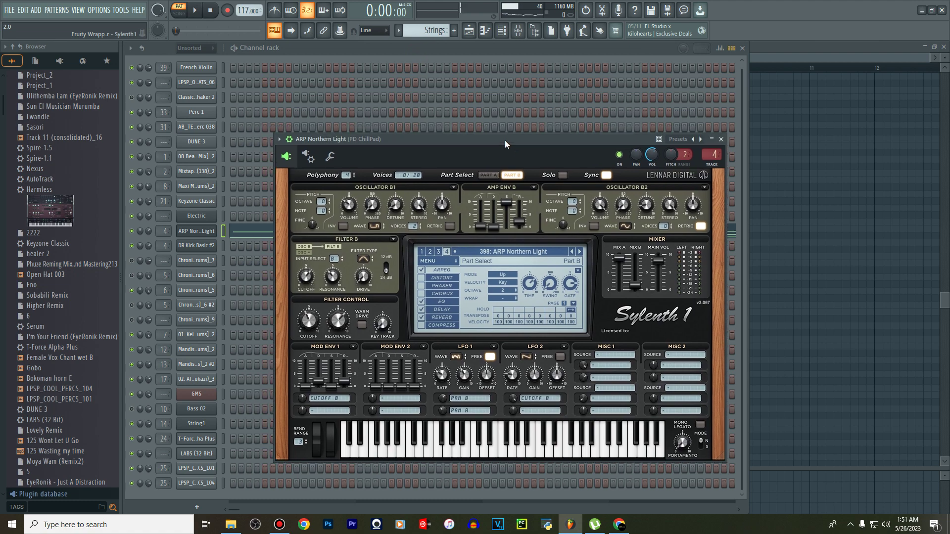
left_click(196, 11)
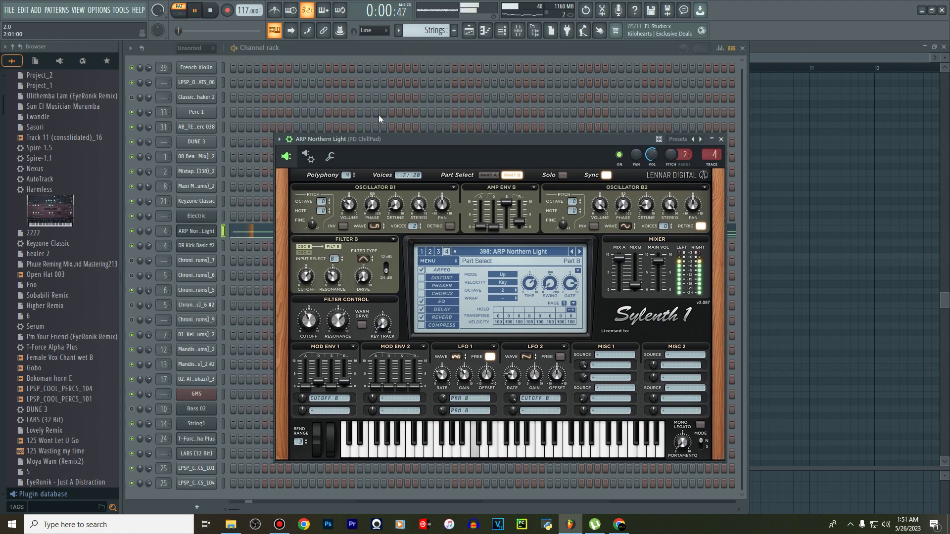
left_click(721, 140)
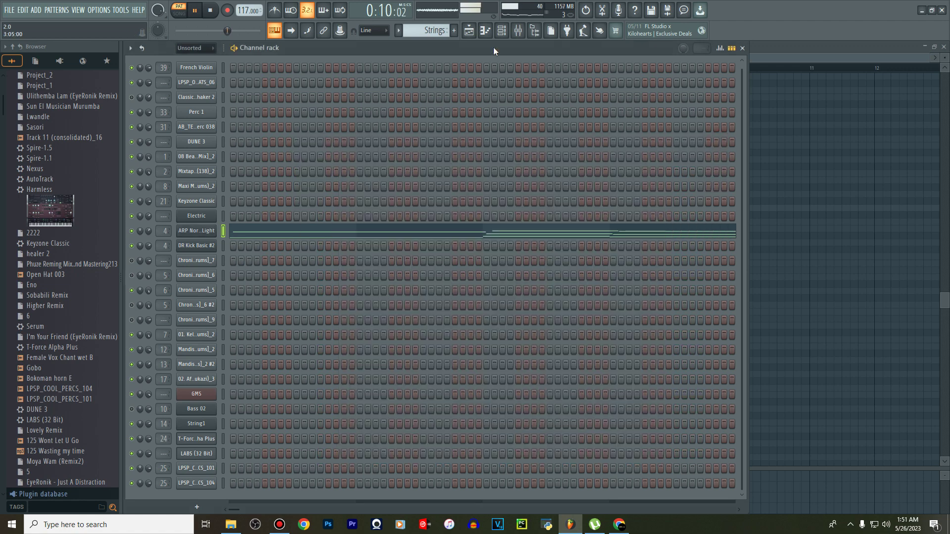
key("space")
Unmute Track 6 and Track 12 in the playlist and audition the song from bar 17
left_click(472, 37)
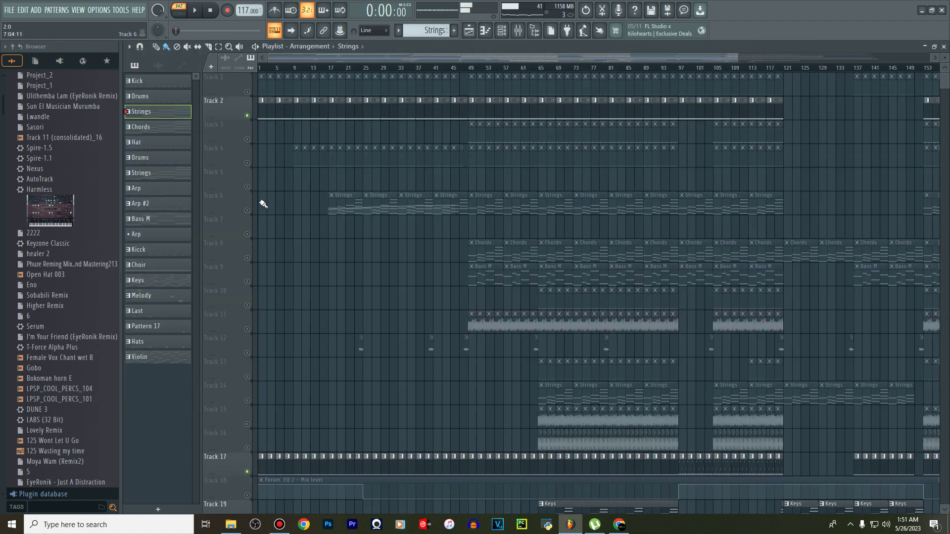
left_click(248, 210)
left_click(333, 68)
key("space")
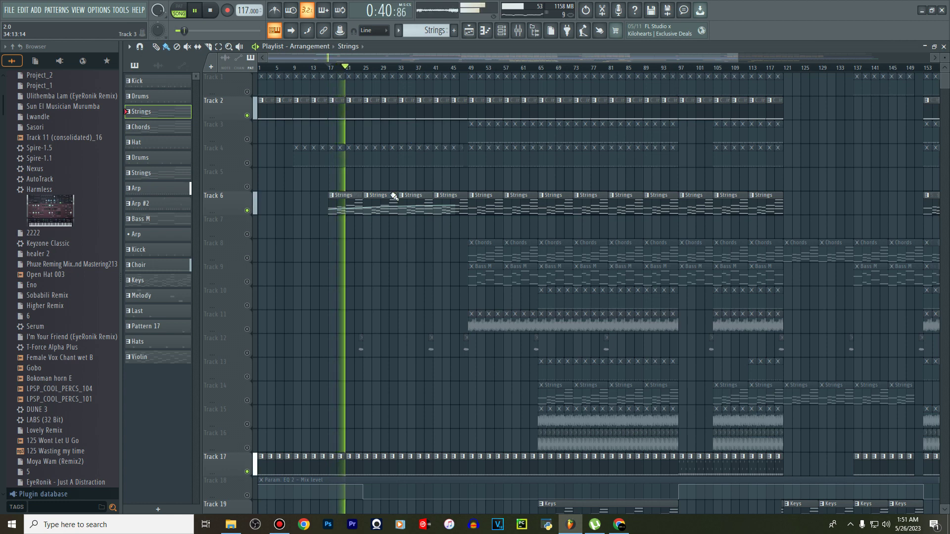
left_click(247, 353)
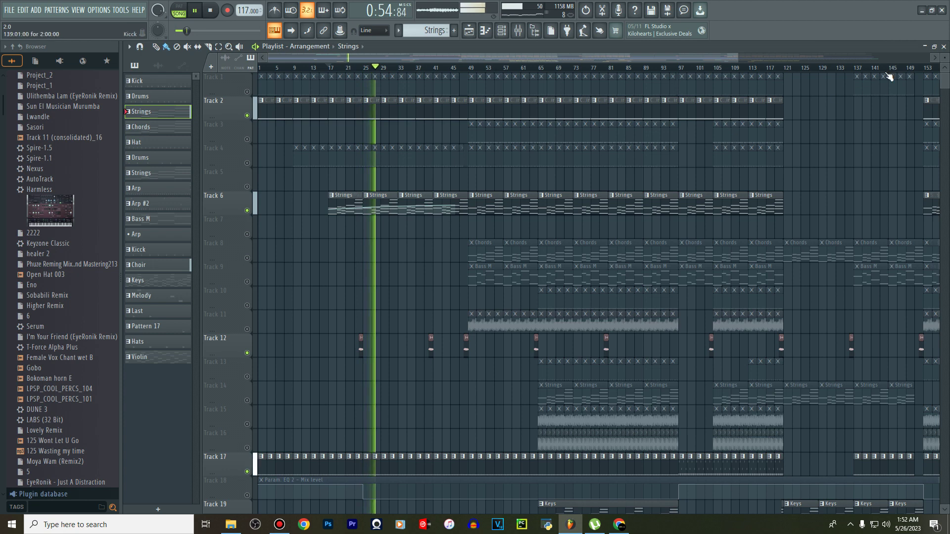
left_click_drag(944, 57, 944, 49)
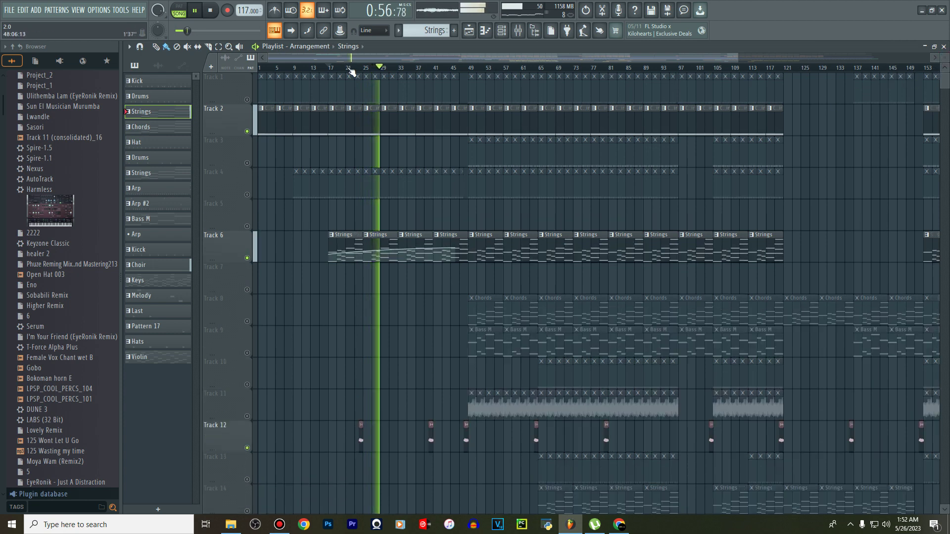
left_click(216, 11)
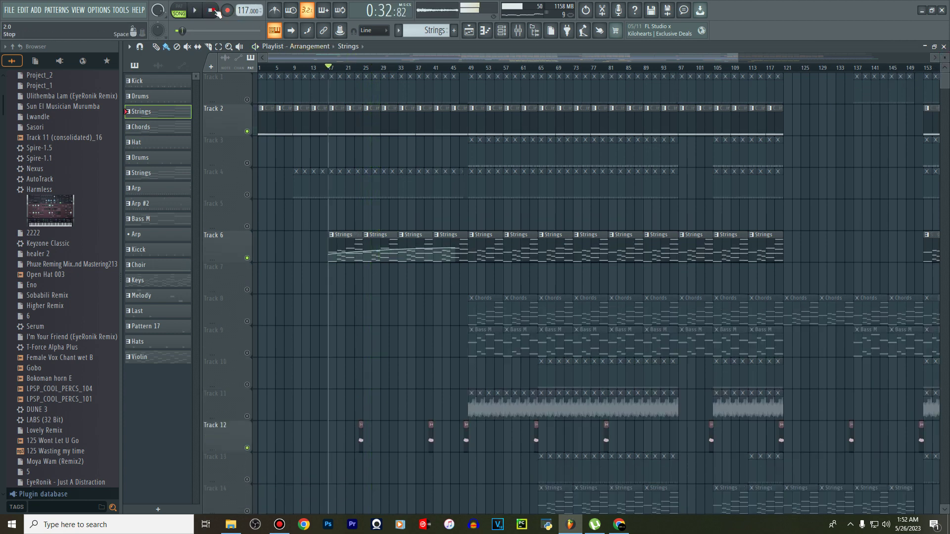
Unmute Track 8 in the playlist and view its Chords pattern in the piano roll
left_click(247, 322)
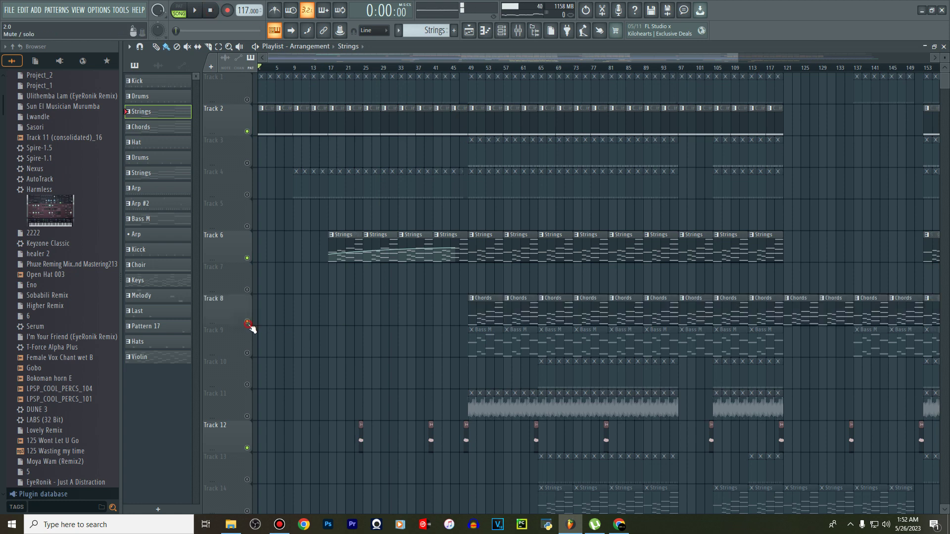
double_click(480, 310)
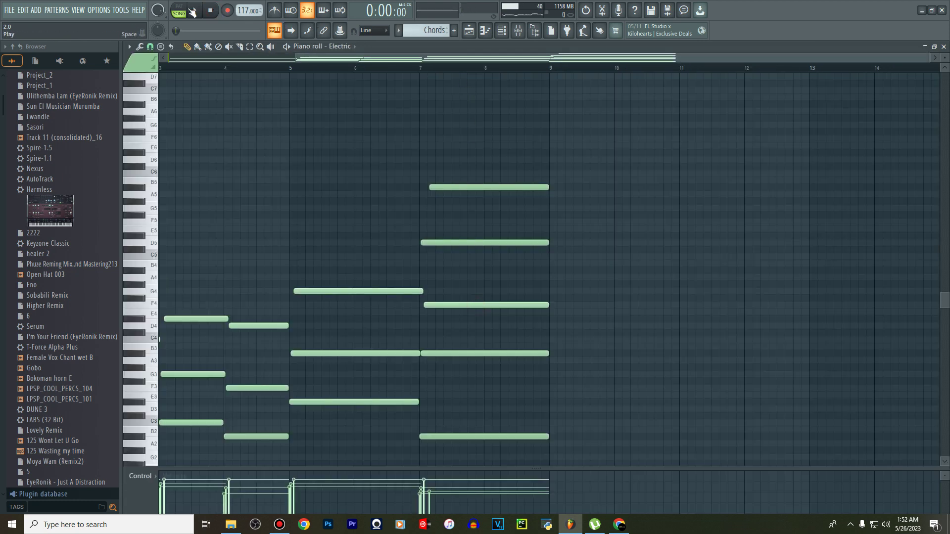
left_click(469, 39)
Play the song from bar 45 to hear the Chords clips come in with the strings, and stop playback
left_click(452, 68)
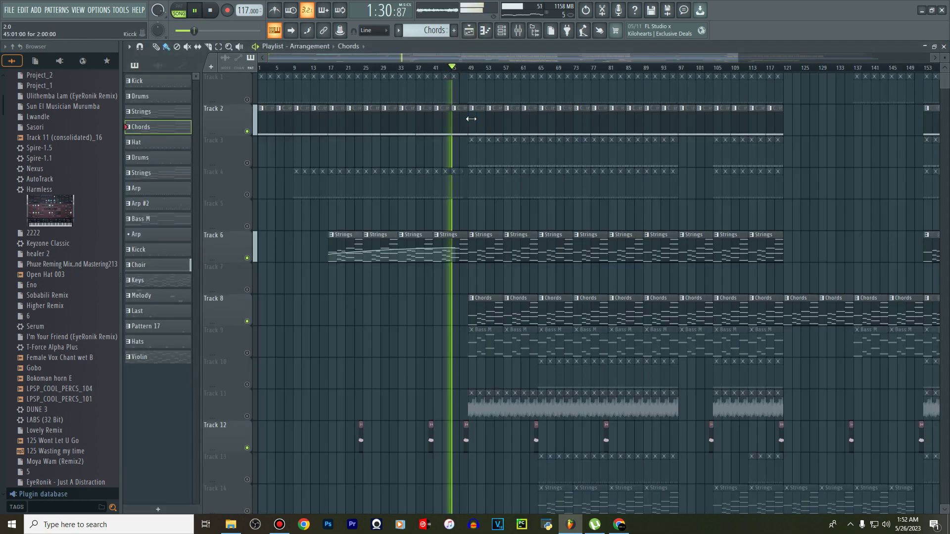
scroll(485, 163, "down", 4)
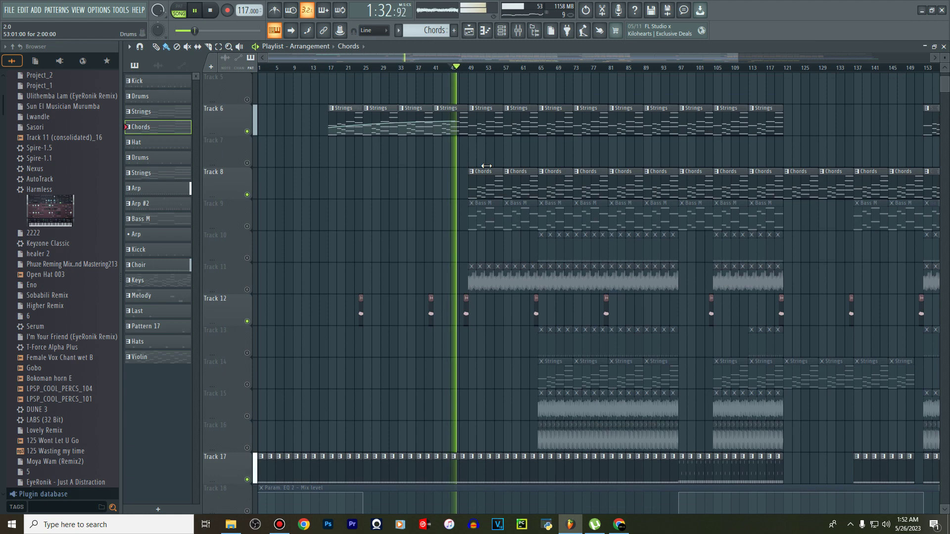
scroll(486, 166, "up", 2)
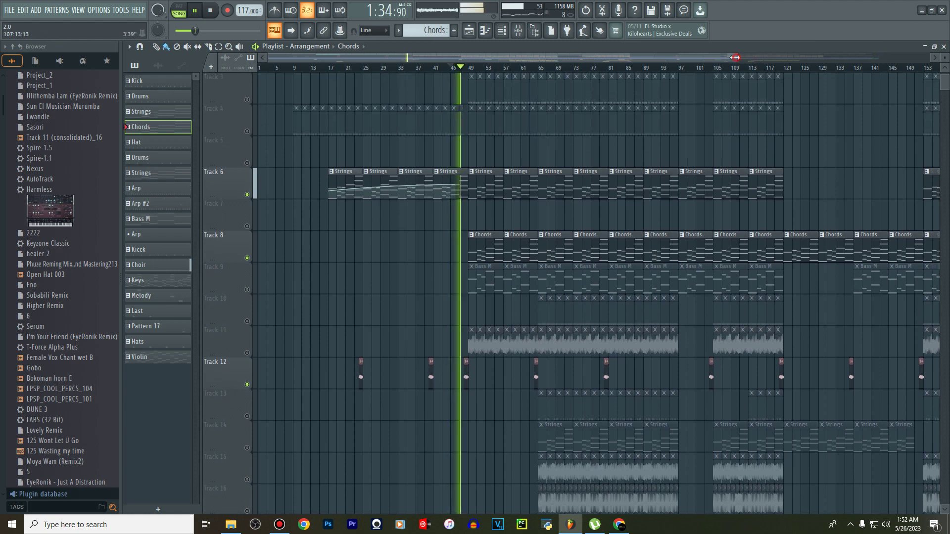
left_click_drag(735, 57, 610, 55)
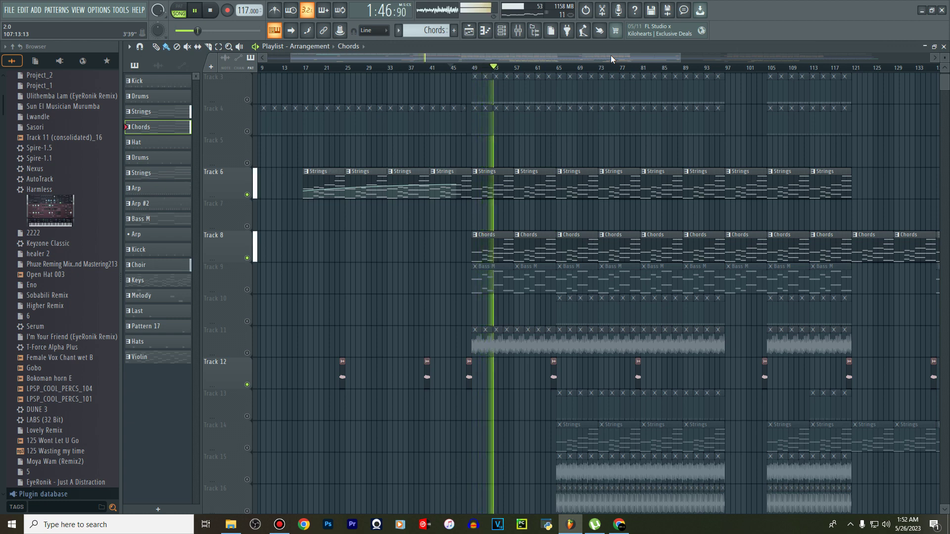
left_click_drag(611, 55, 622, 55)
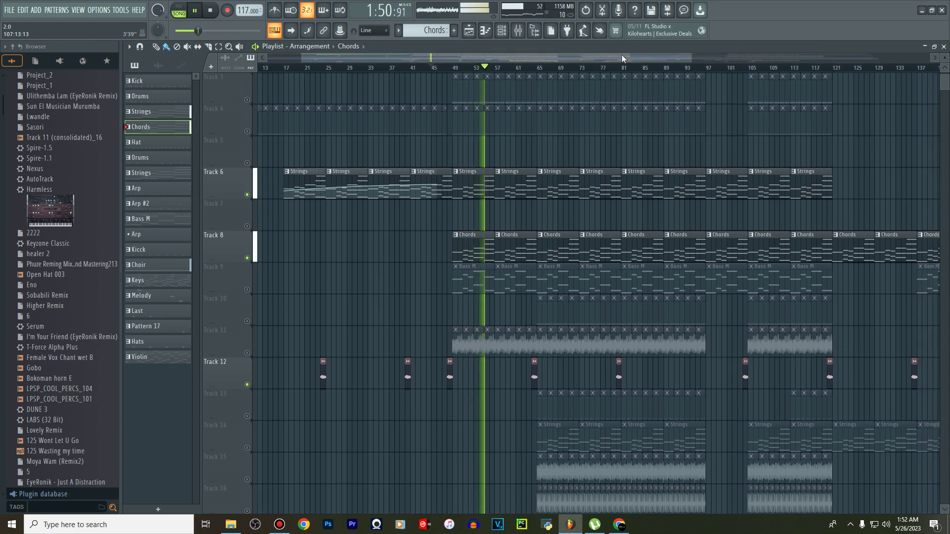
left_click_drag(622, 54, 626, 55)
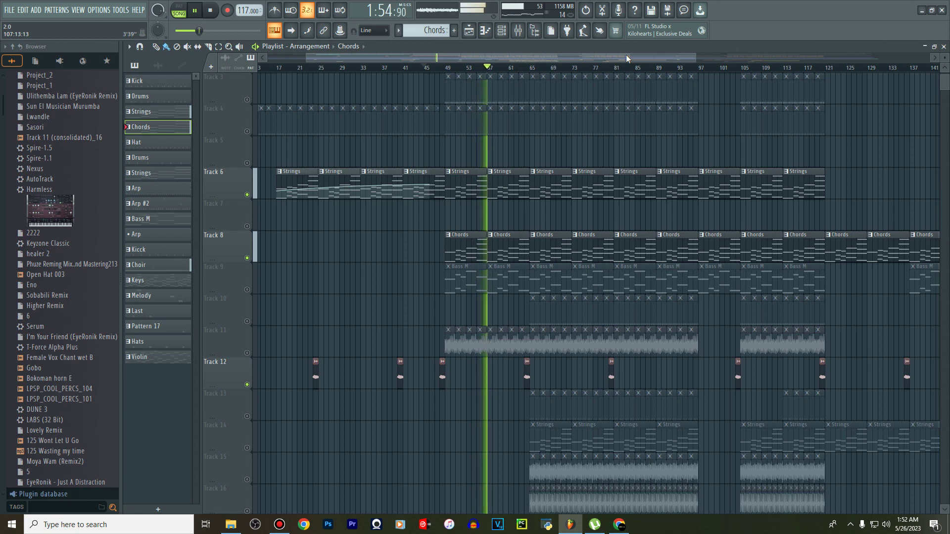
key("space")
Open the Bass M pattern from Track 9 and examine its GMS notes and its channels in the channel rack
double_click(476, 277)
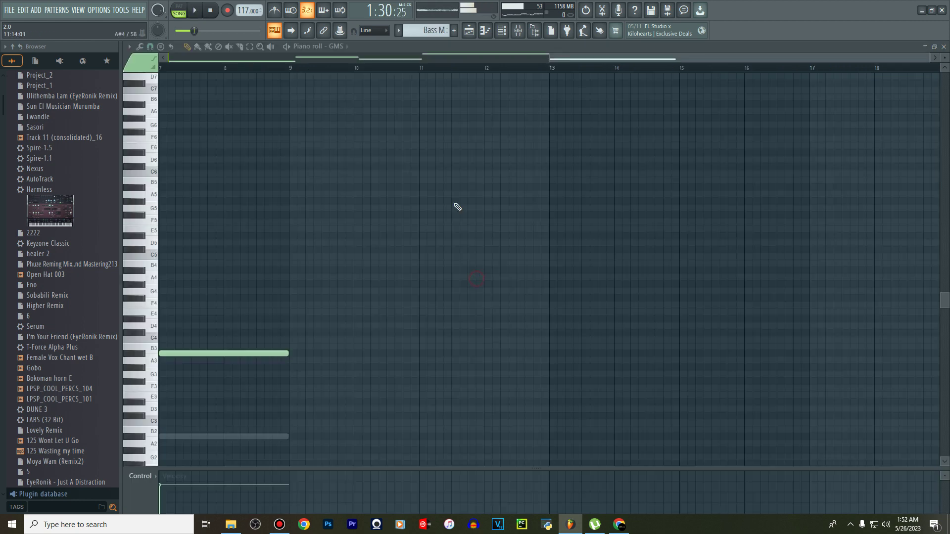
left_click_drag(628, 59, 212, 56)
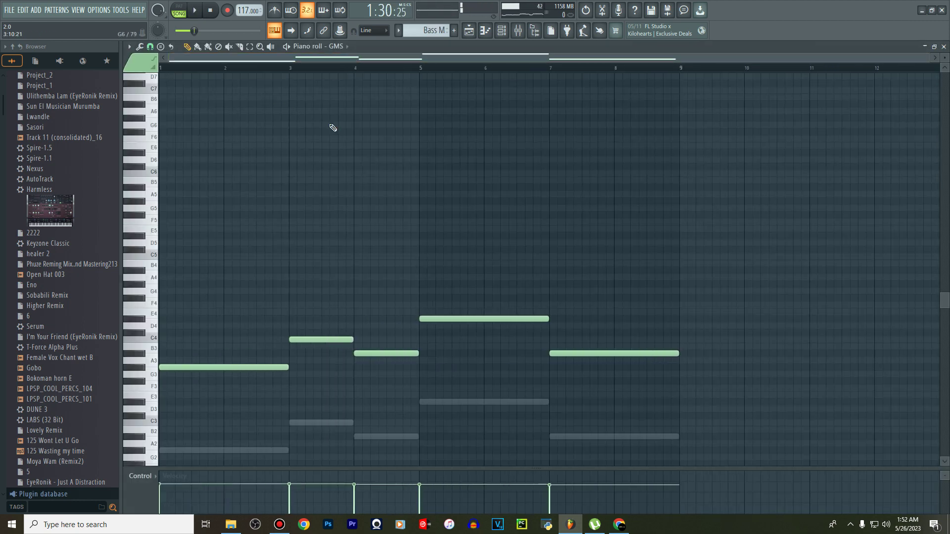
scroll(333, 127, "down", 4)
left_click(503, 31)
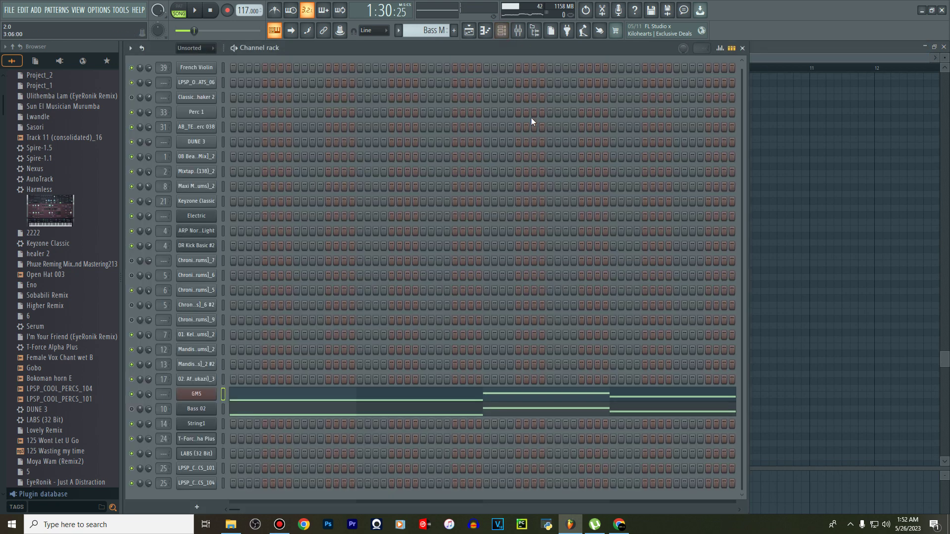
Switch to pattern mode, play the Bass M pattern while viewing its GMS notes, and return to the playlist
left_click(179, 12)
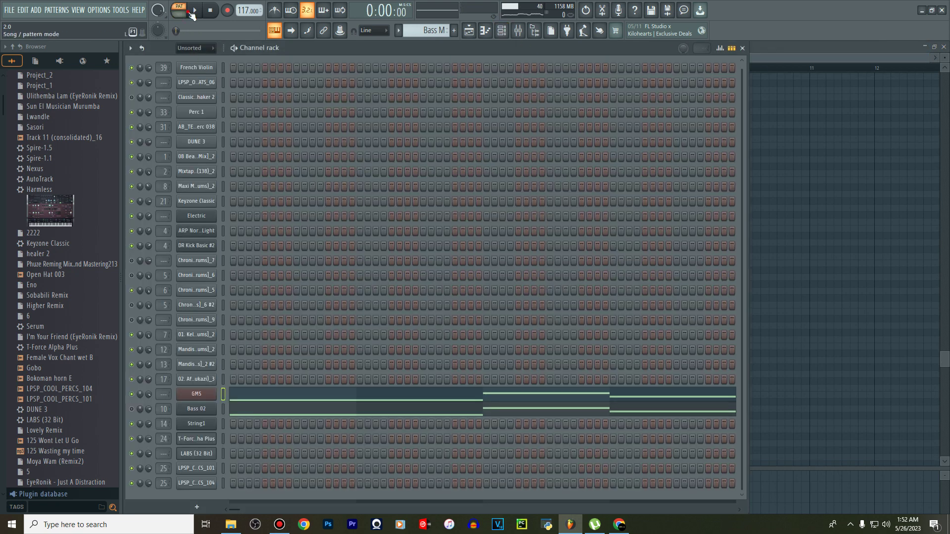
left_click(194, 11)
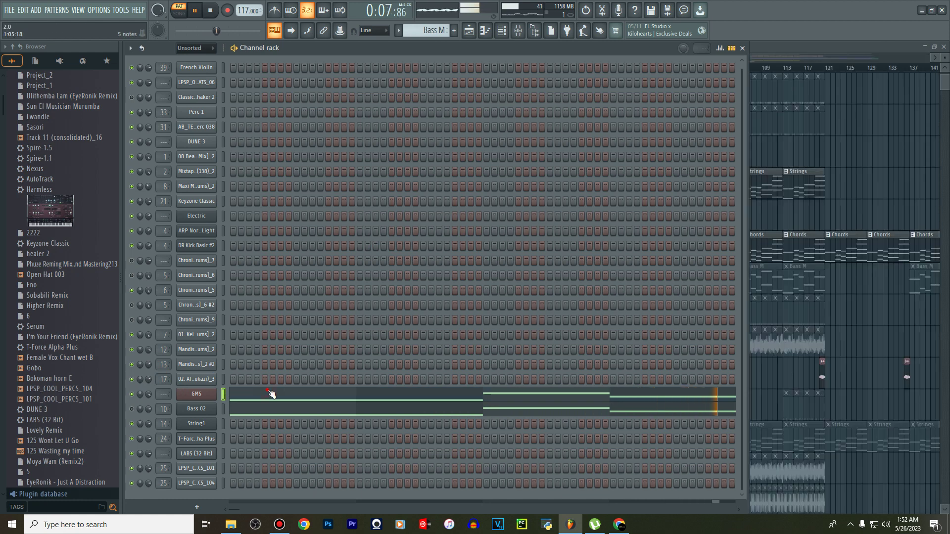
left_click(227, 396)
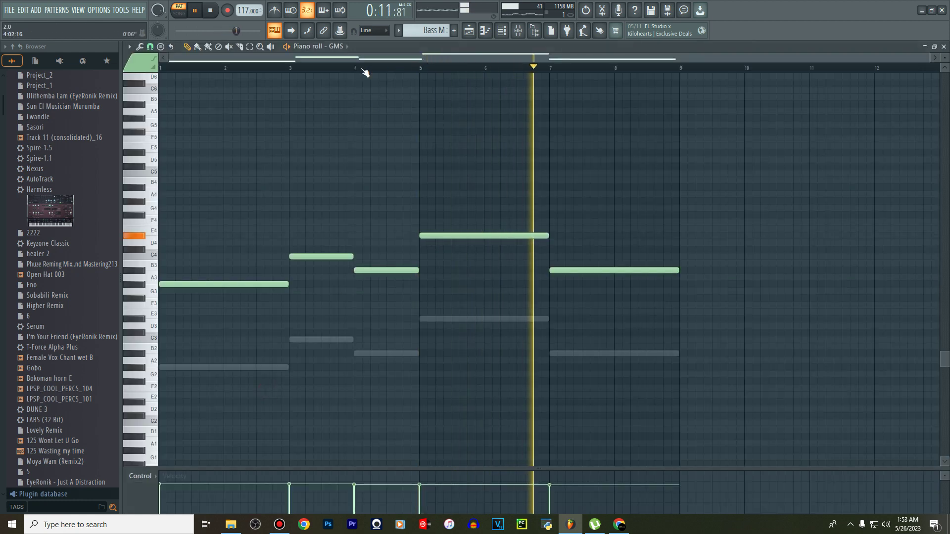
left_click(502, 31)
left_click(469, 31)
key("space")
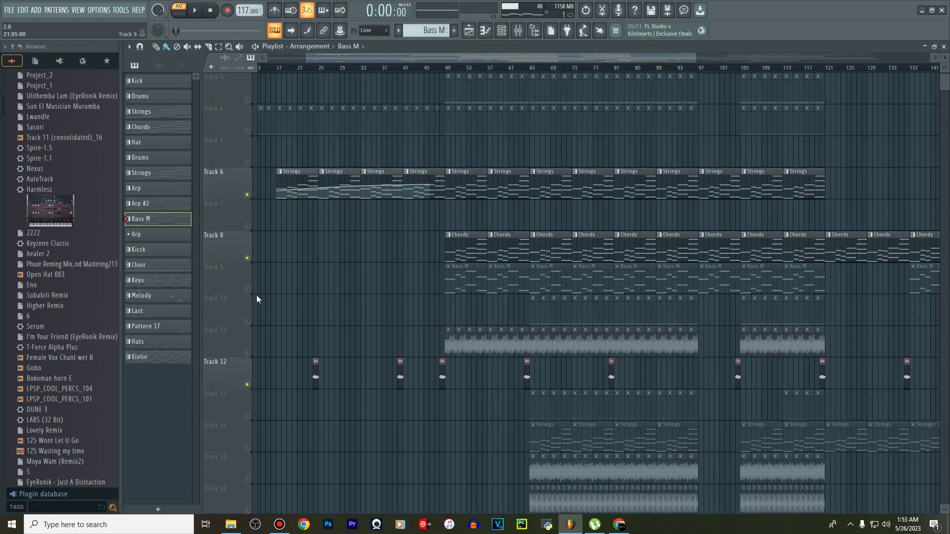
Unmute the Bass M clips on Track 9, followed by all remaining muted tracks in the playlist
left_click(246, 290)
scroll(340, 226, "down", 4)
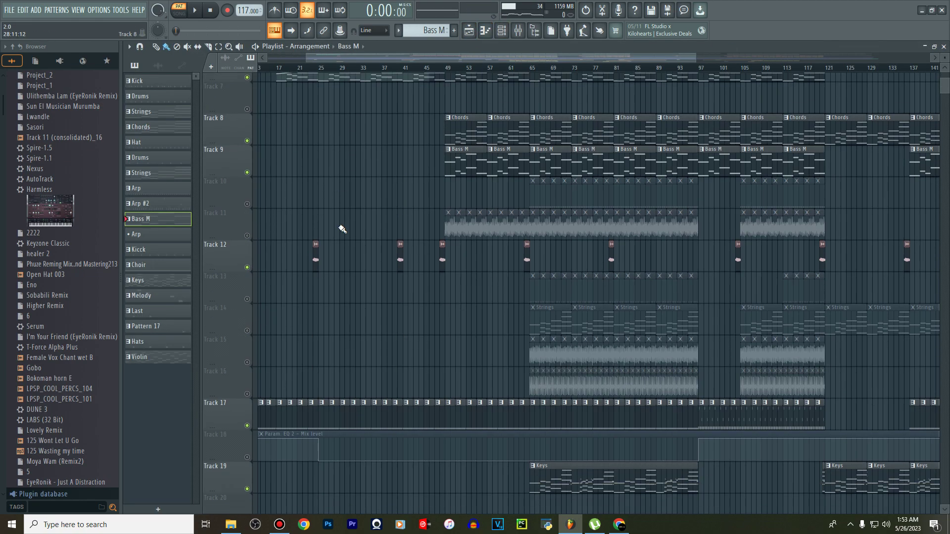
scroll(454, 220, "up", 6)
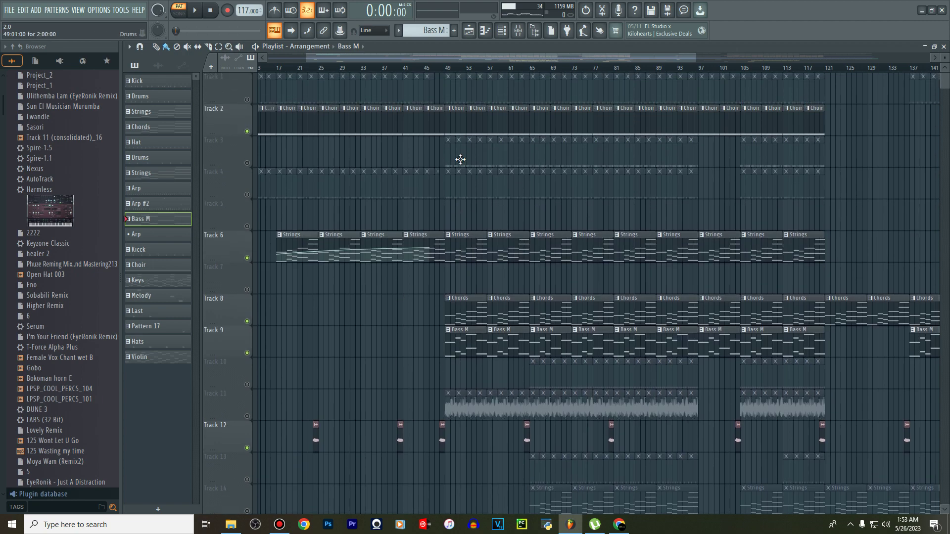
right_click(248, 101)
right_click(248, 100)
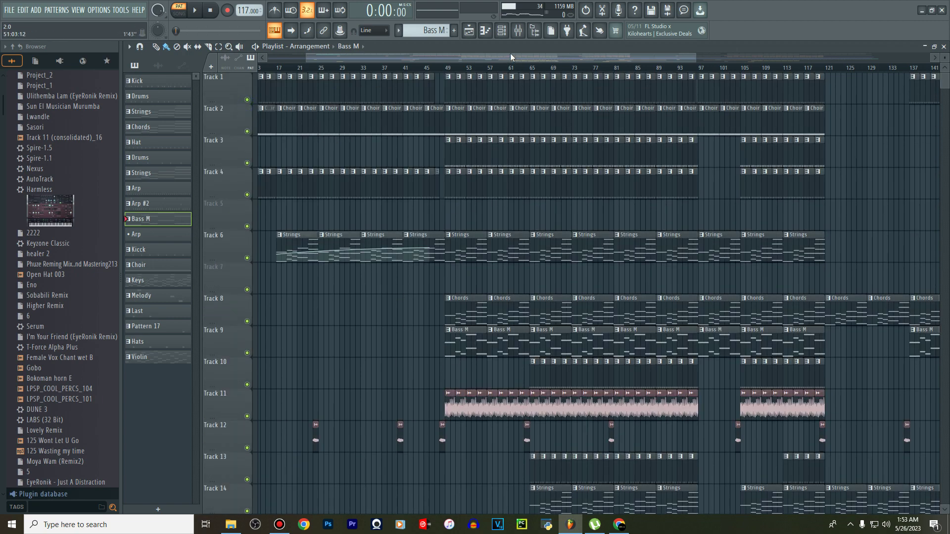
left_click_drag(510, 55, 306, 61)
scroll(316, 121, "down", 6)
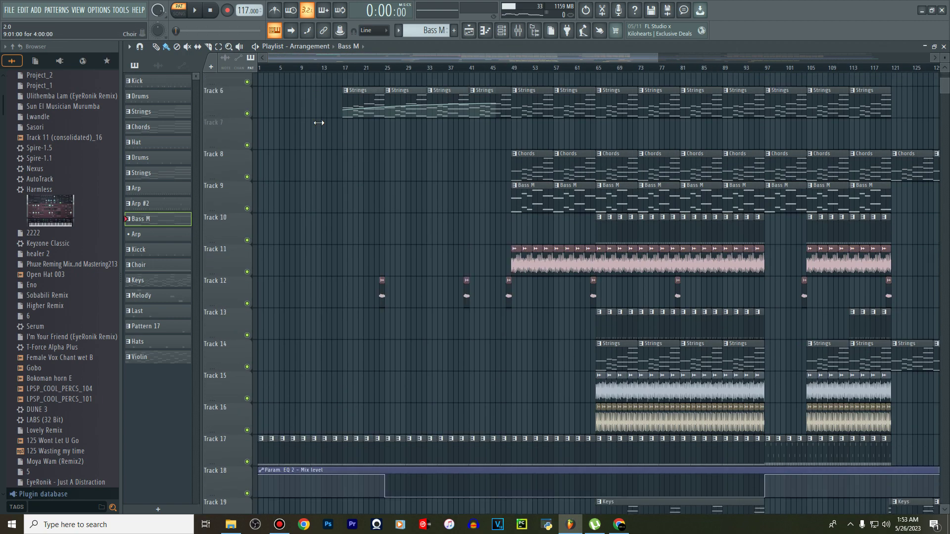
scroll(326, 99, "up", 3)
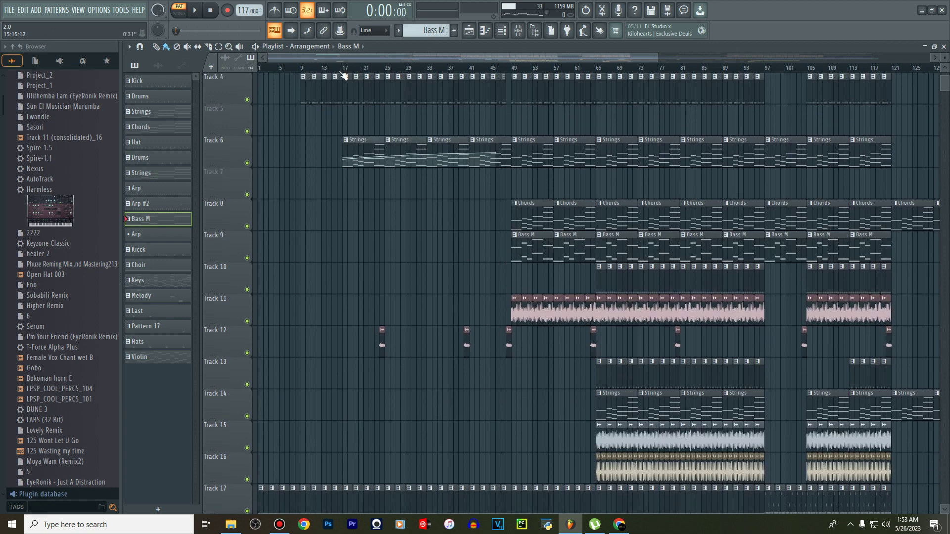
Play the song from bar 17 while viewing the layers from the Strings track down through the lower tracks, and stop playback
left_click(345, 69)
scroll(332, 139, "down", 3)
scroll(323, 206, "down", 6)
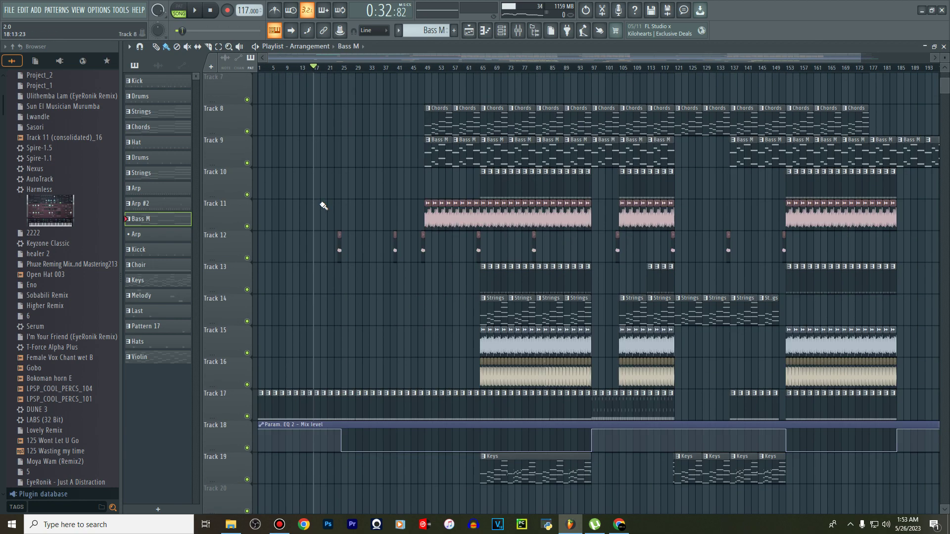
key("space")
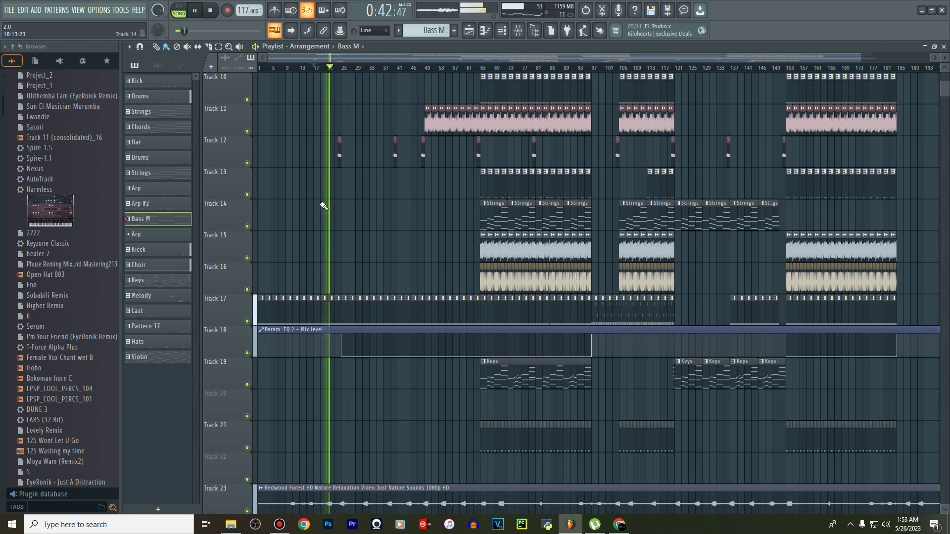
scroll(323, 205, "down", 7)
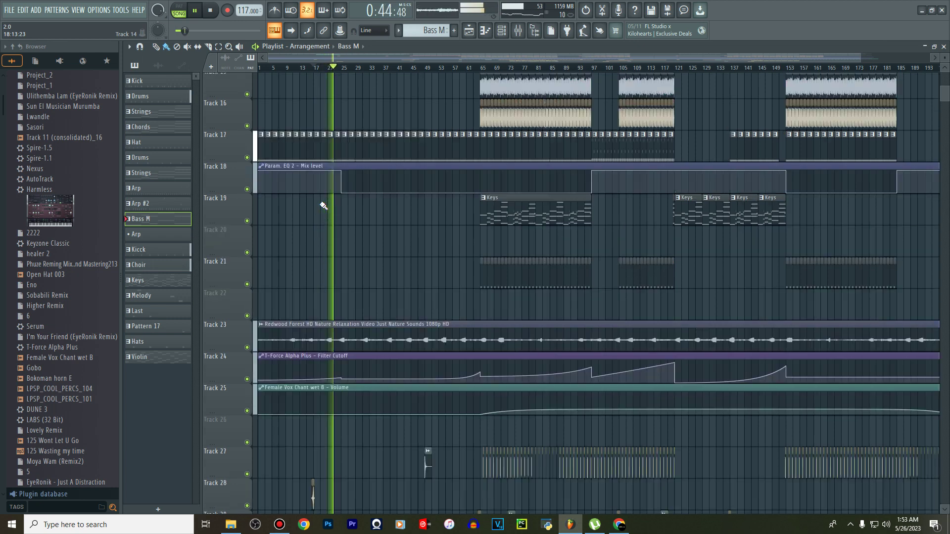
scroll(323, 205, "up", 11)
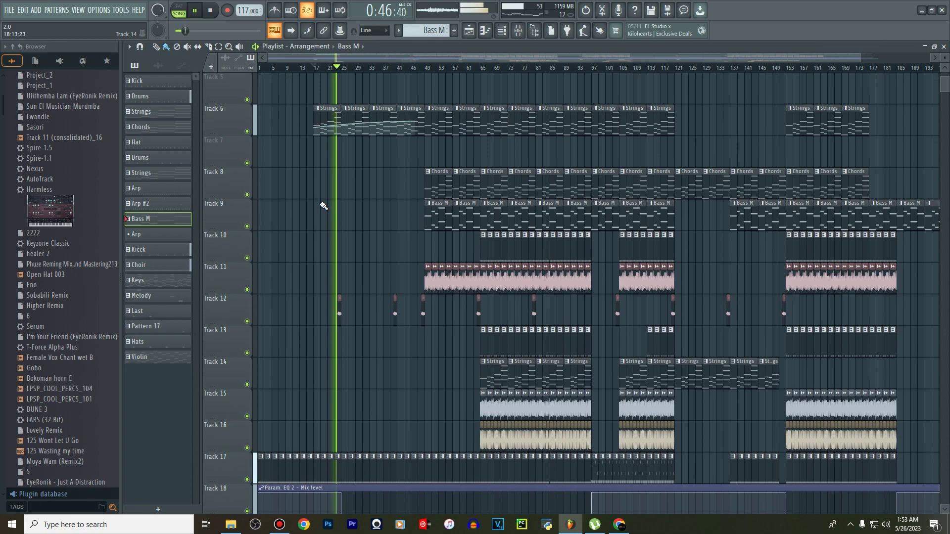
scroll(332, 227, "down", 5)
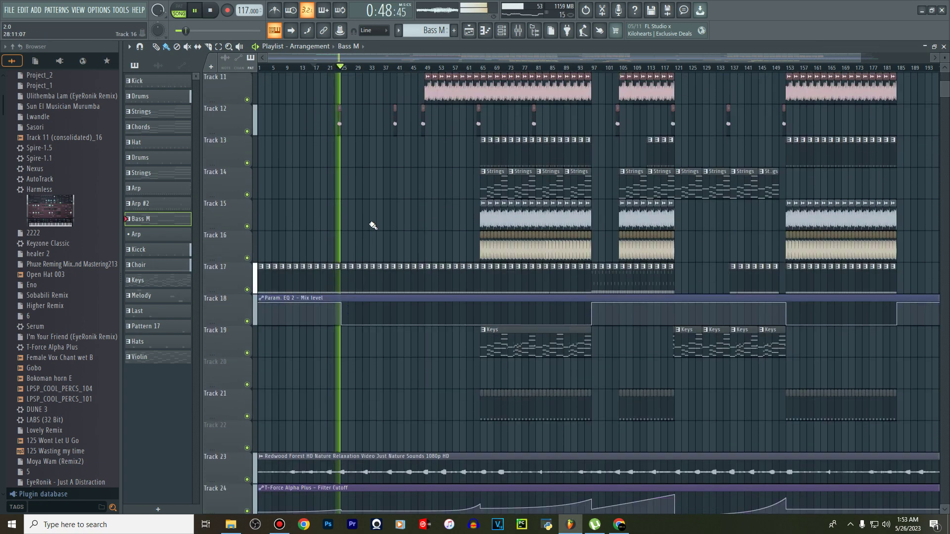
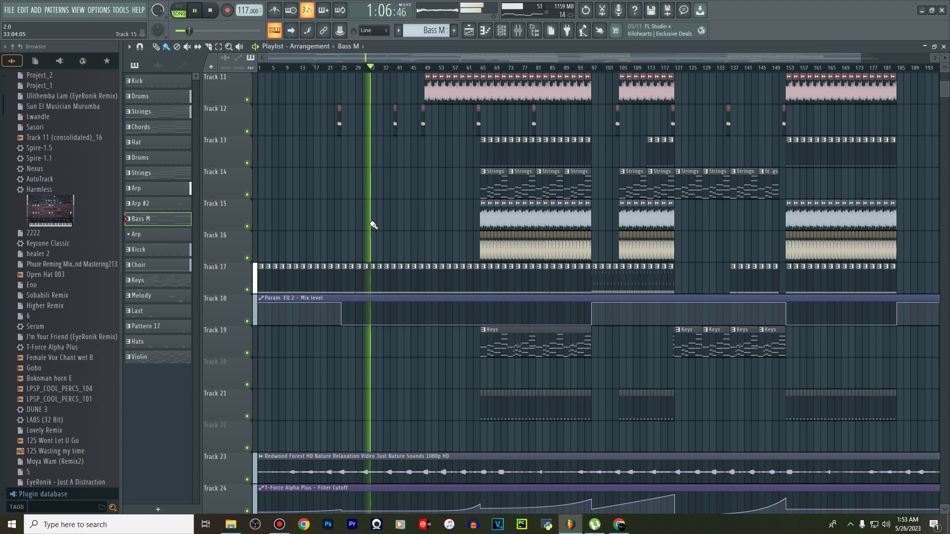
scroll(373, 226, "up", 6)
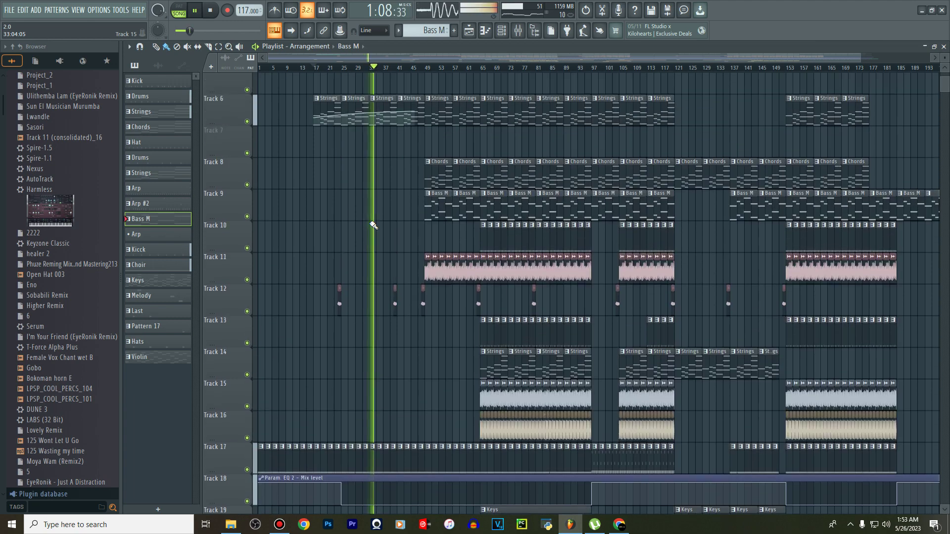
scroll(374, 226, "up", 3)
left_click(283, 526)
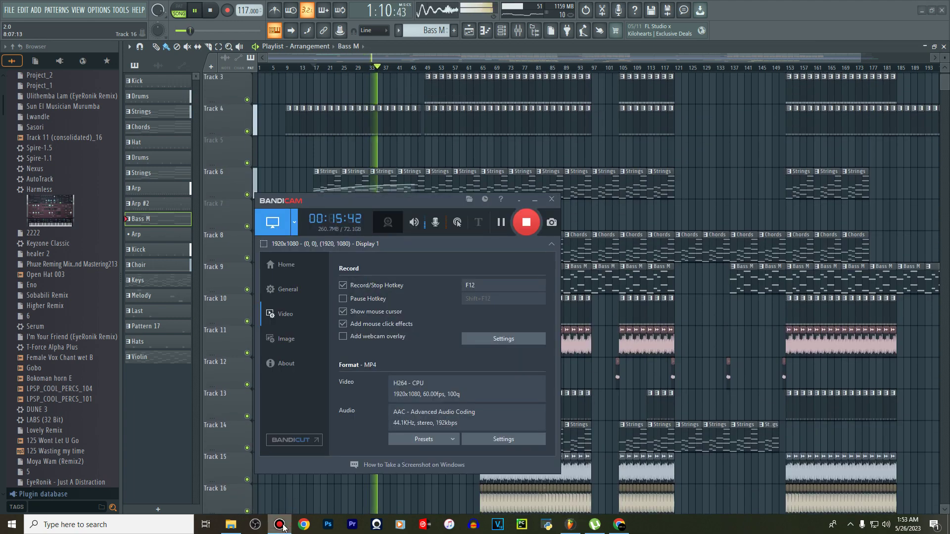
left_click(535, 199)
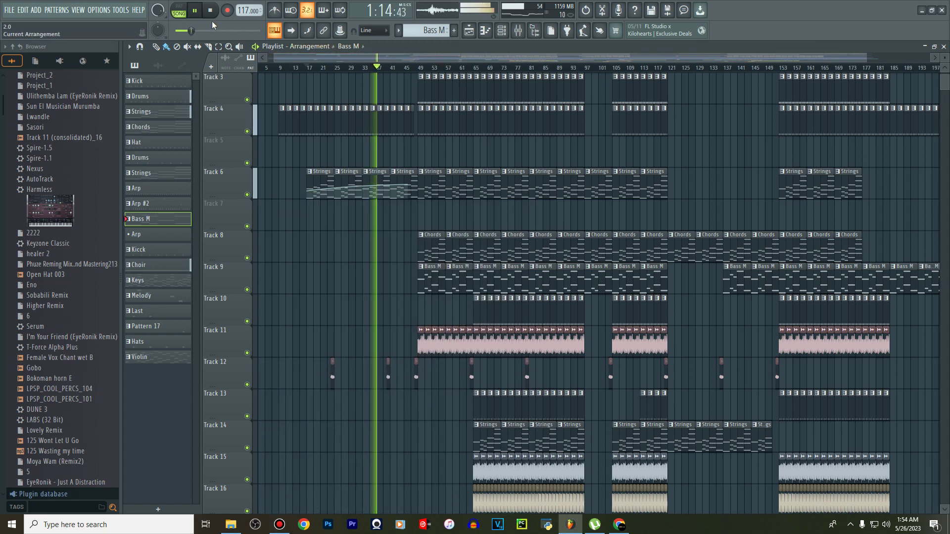
key("space")
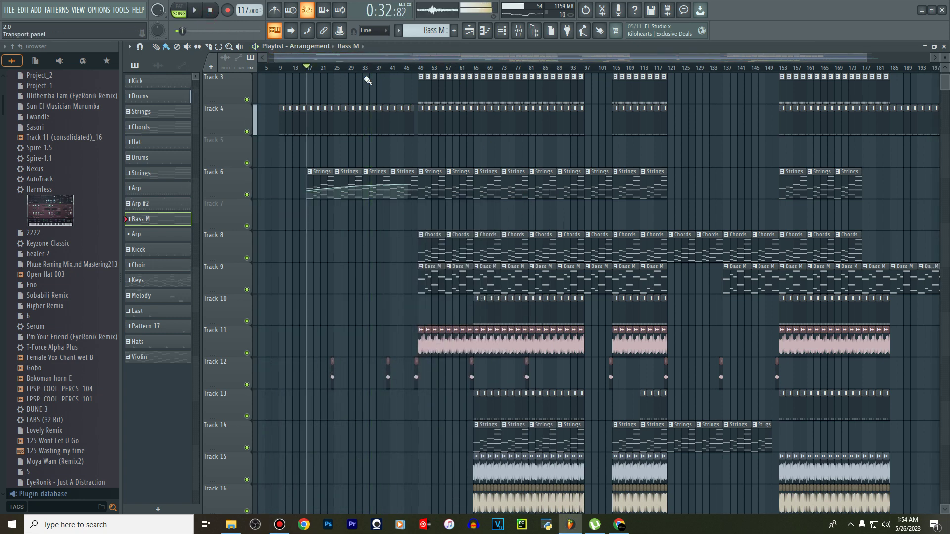
Play the song from bar 45 through the entry of the Chords and Bass M clips, and stop playback
left_click(405, 69)
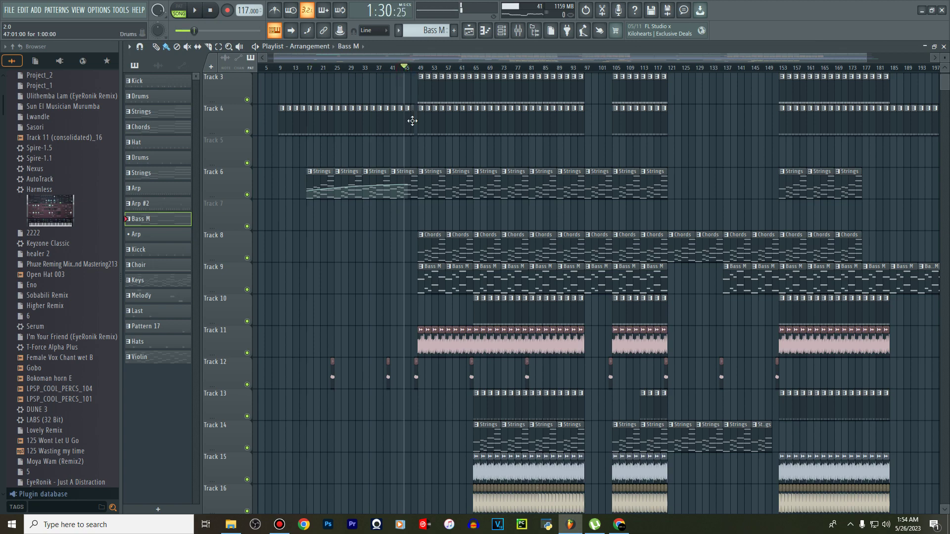
key("space")
scroll(412, 121, "down", 4)
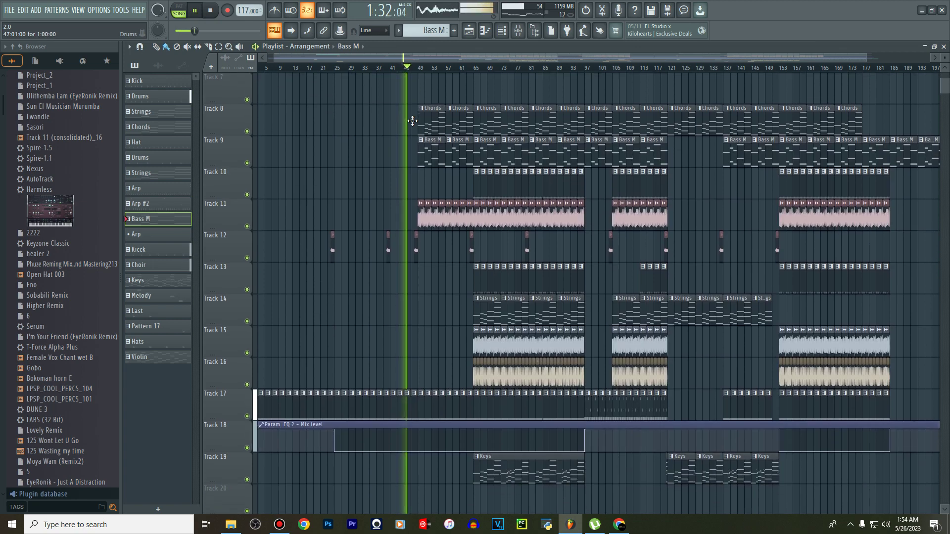
scroll(413, 121, "up", 5)
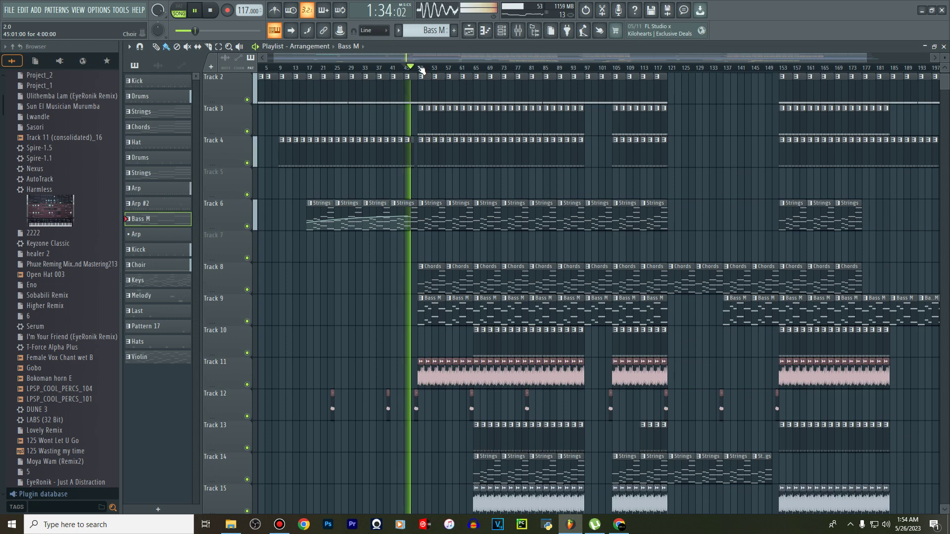
left_click_drag(419, 57, 425, 57)
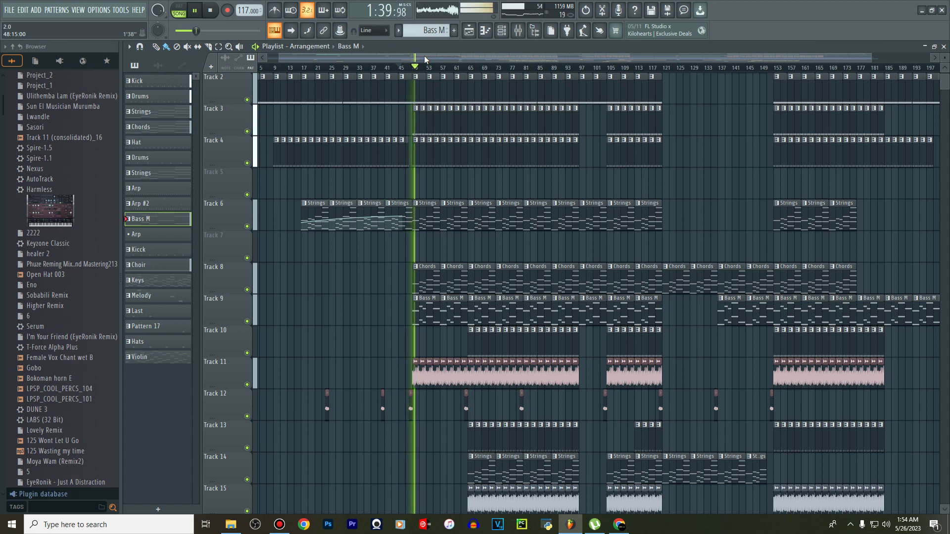
left_click_drag(424, 56, 435, 53)
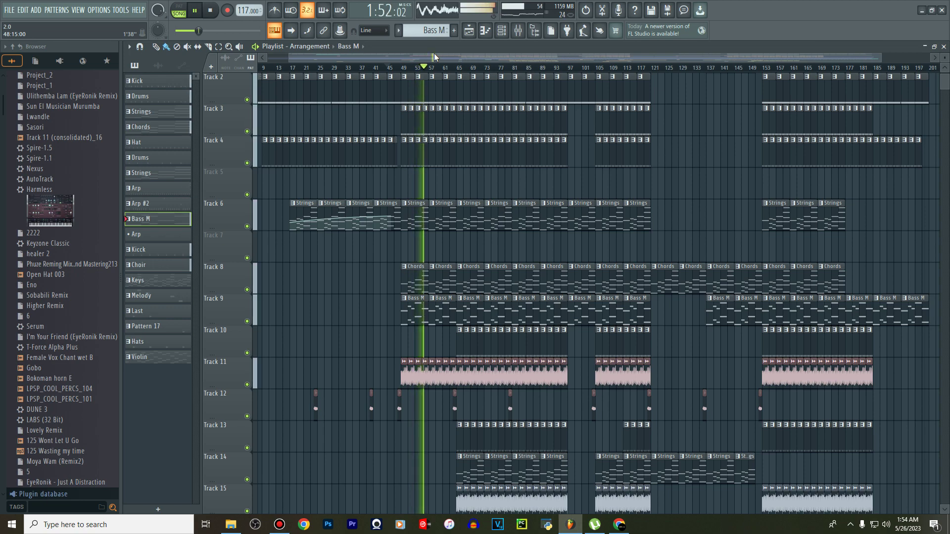
scroll(449, 91, "down", 4)
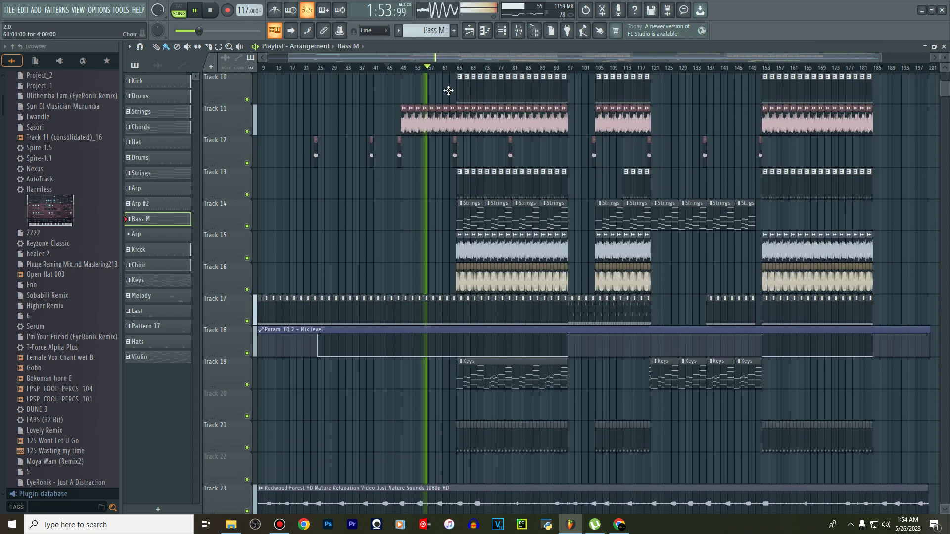
scroll(448, 91, "up", 2)
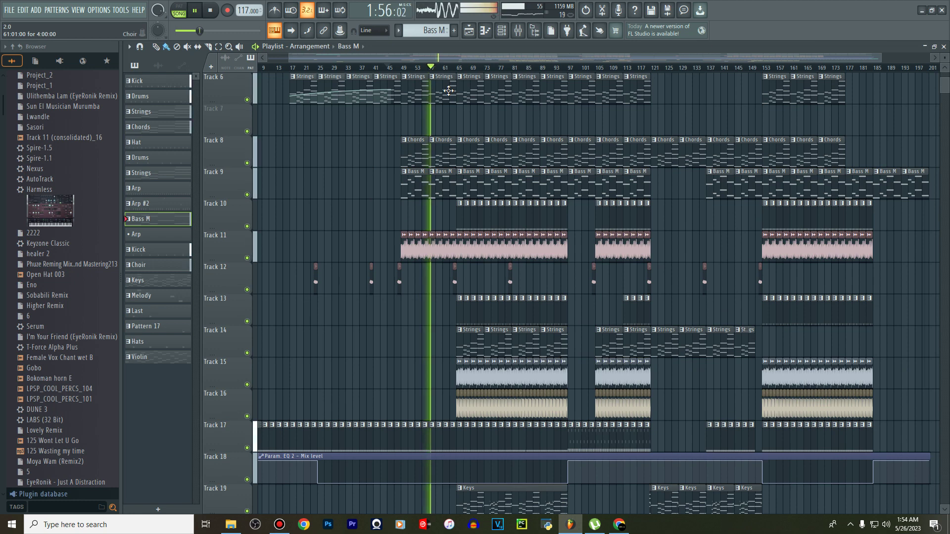
key("space")
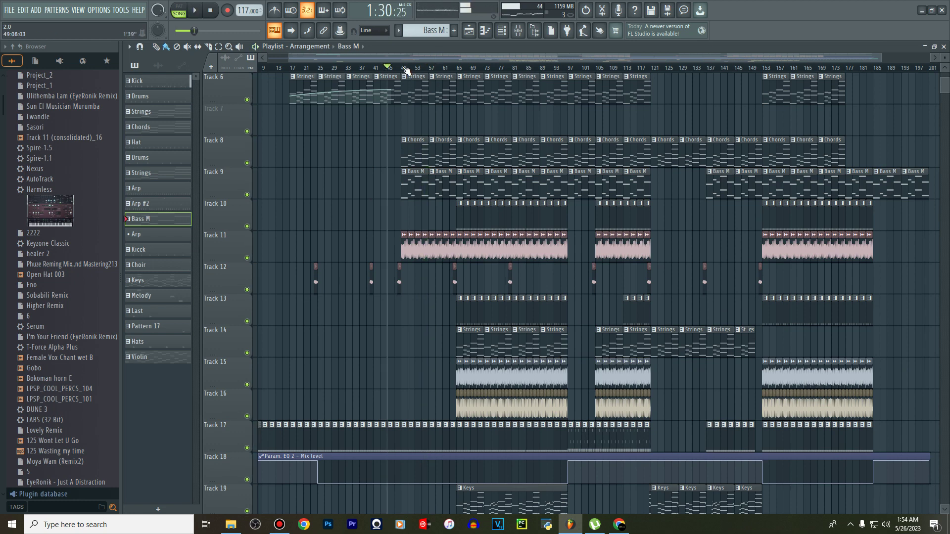
Select the section from bar 49 to bar 65, examine the layers that follow it, and clear the selection
left_click_drag(405, 71, 457, 74)
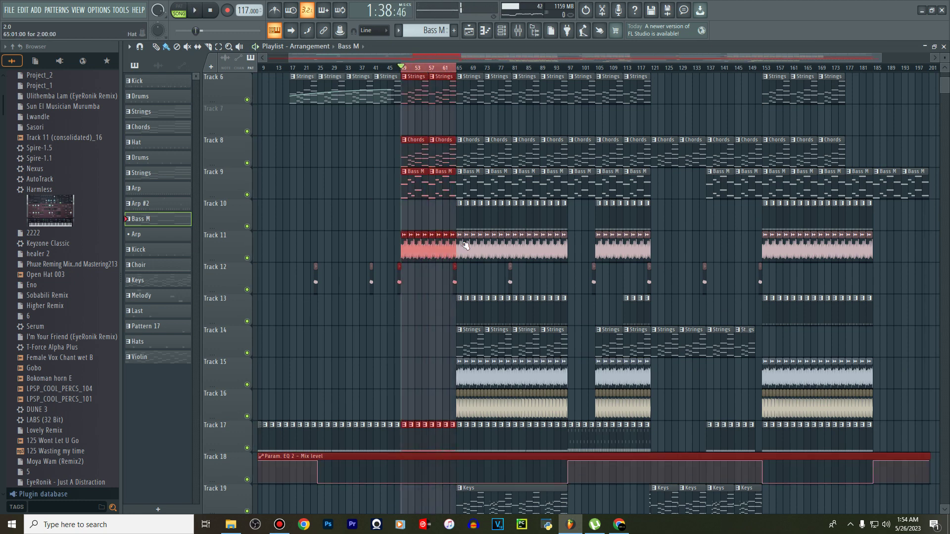
scroll(511, 232, "down", 3)
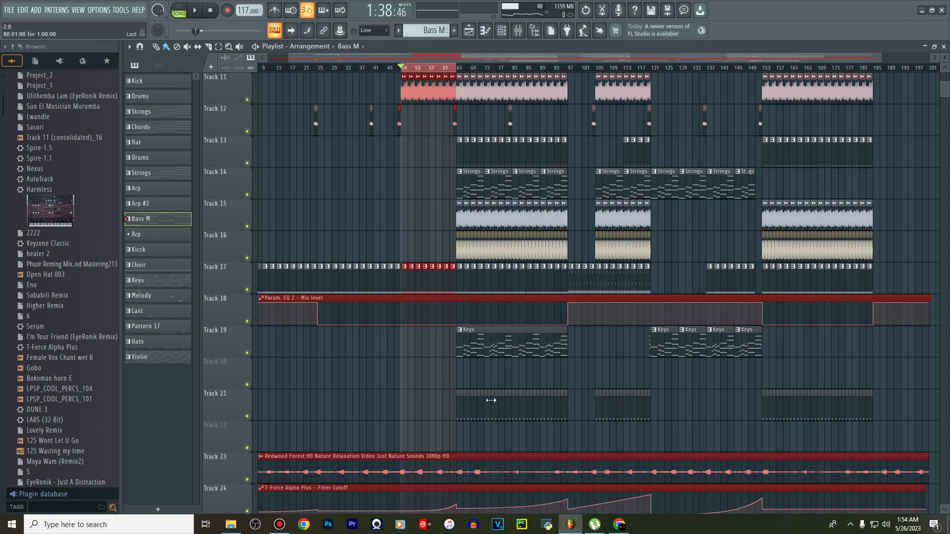
scroll(524, 396, "up", 5)
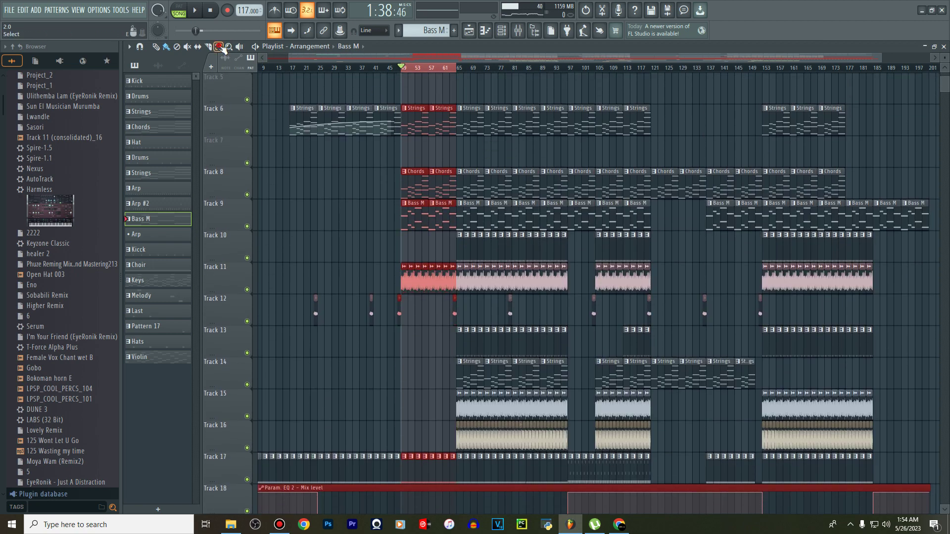
left_click(415, 82)
scroll(482, 162, "down", 4)
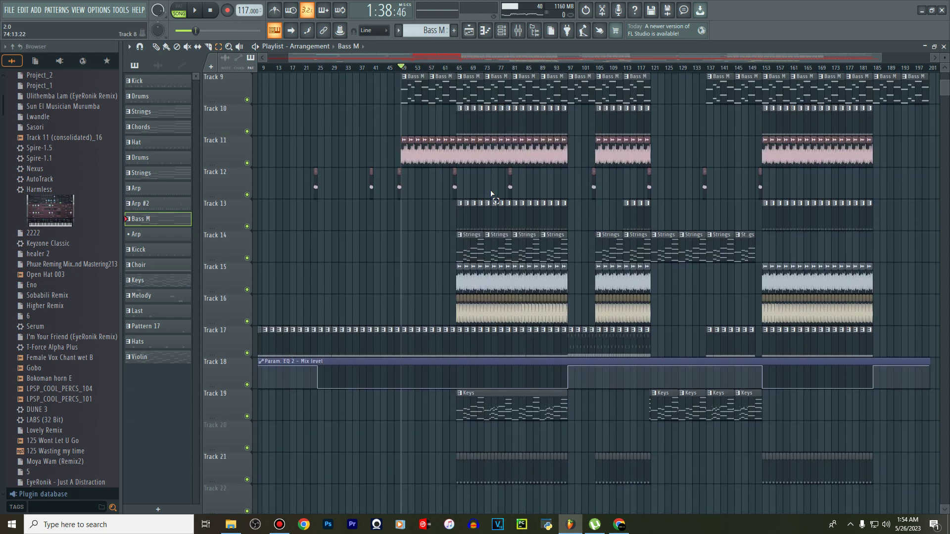
scroll(325, 136, "up", 4)
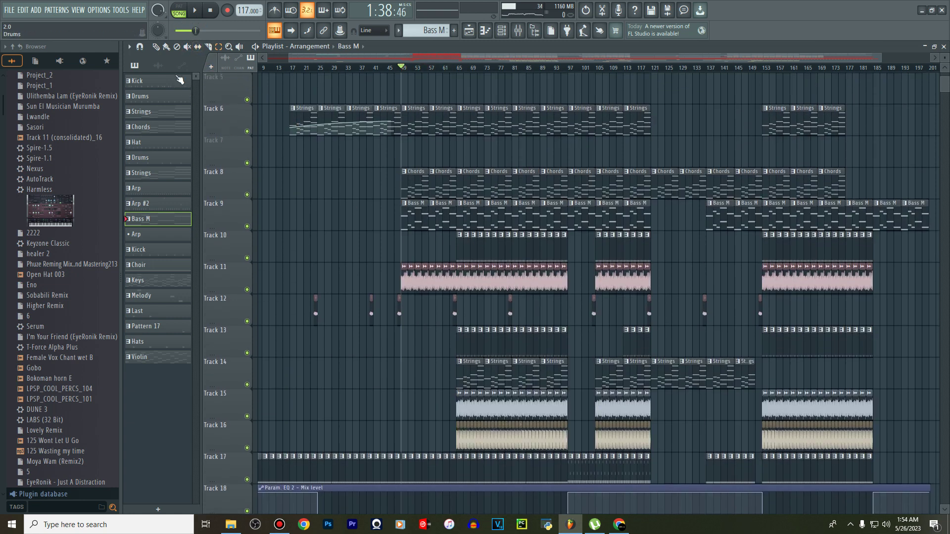
Play the Strings pattern from Track 14 in pattern mode and view the Xpand!2 instrument on its String1 channel
double_click(479, 383)
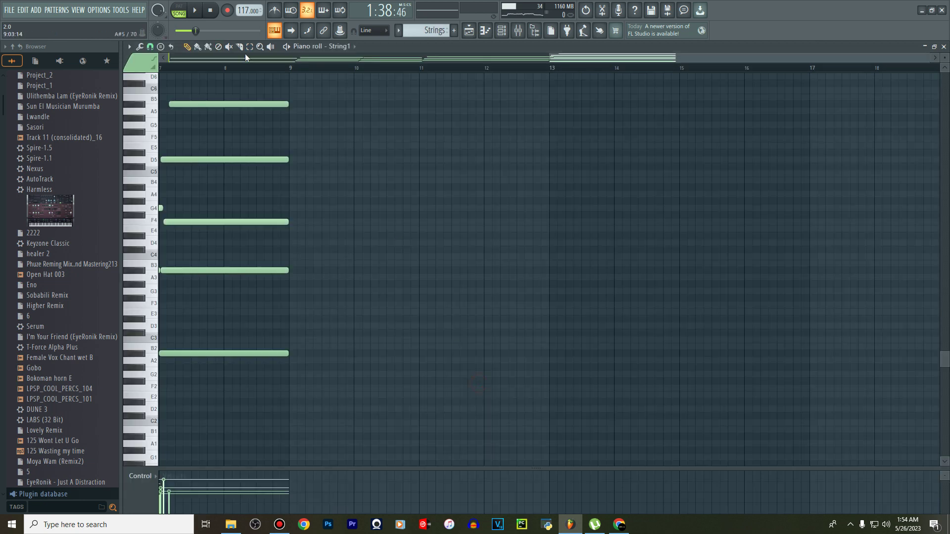
left_click(185, 12)
left_click(195, 11)
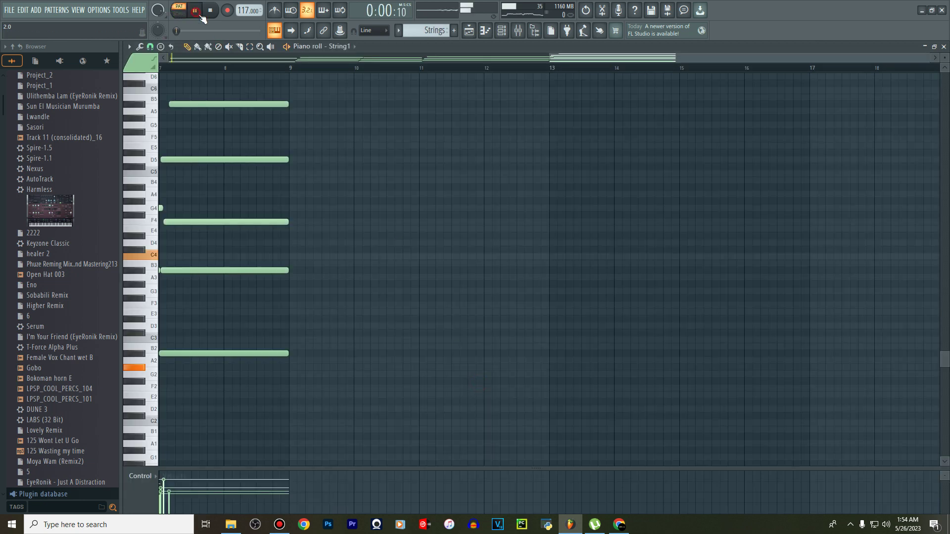
left_click(501, 30)
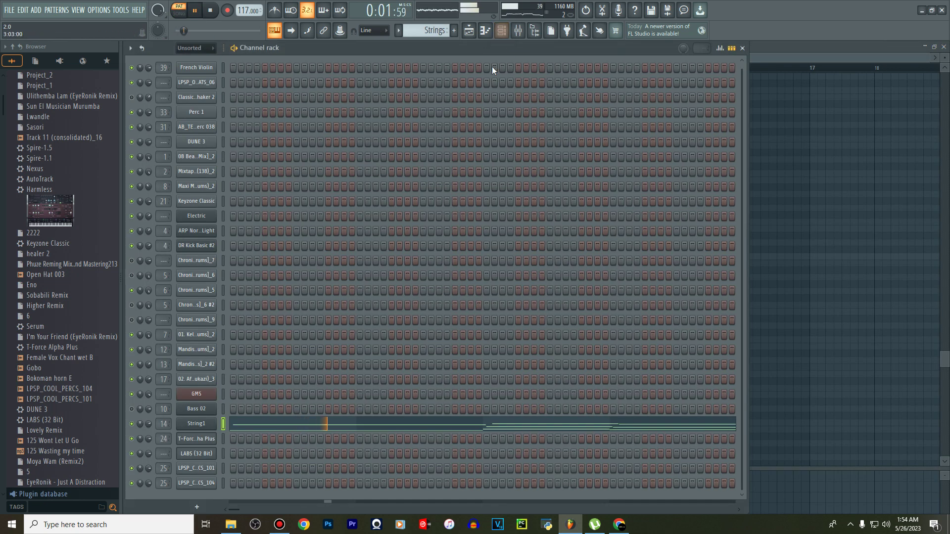
left_click(205, 424)
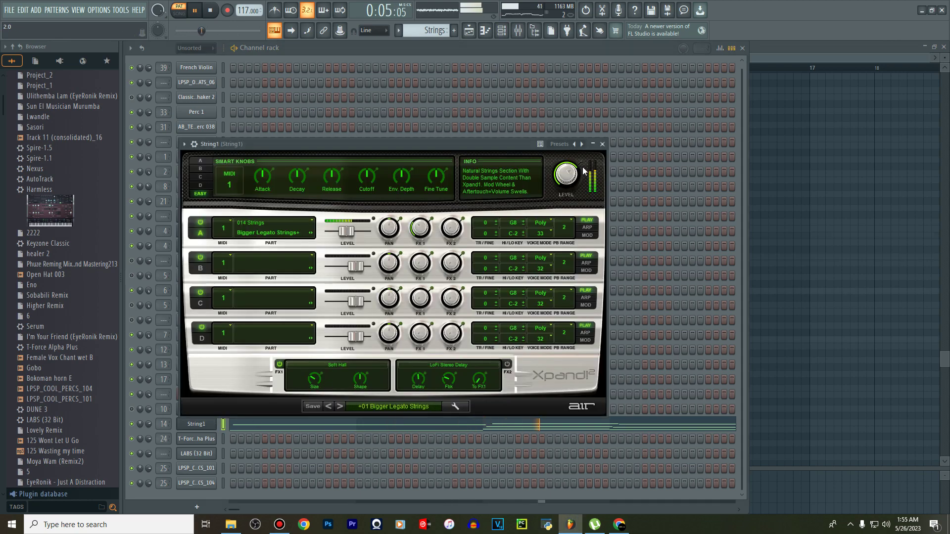
left_click(602, 144)
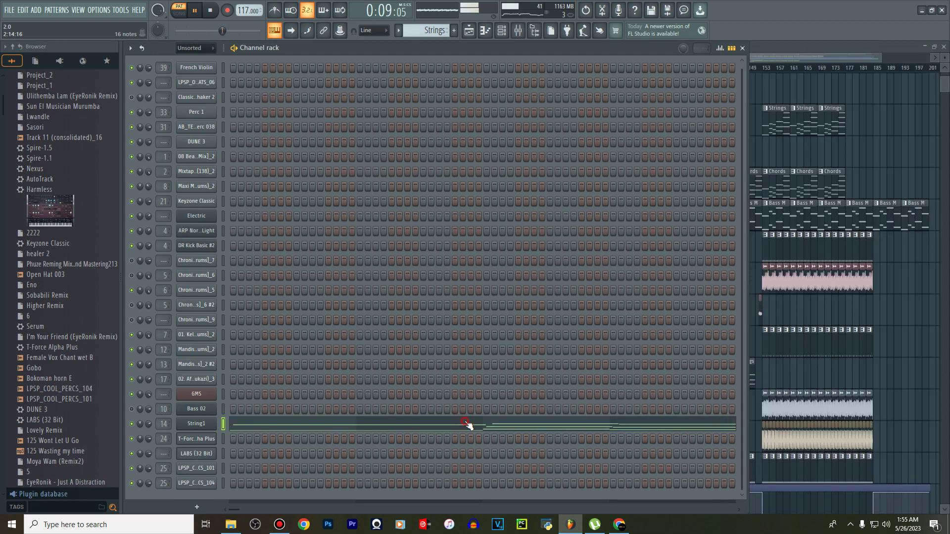
Examine the full note range of the String1 channel during playback, stop the pattern, and return to the playlist
left_click(467, 424)
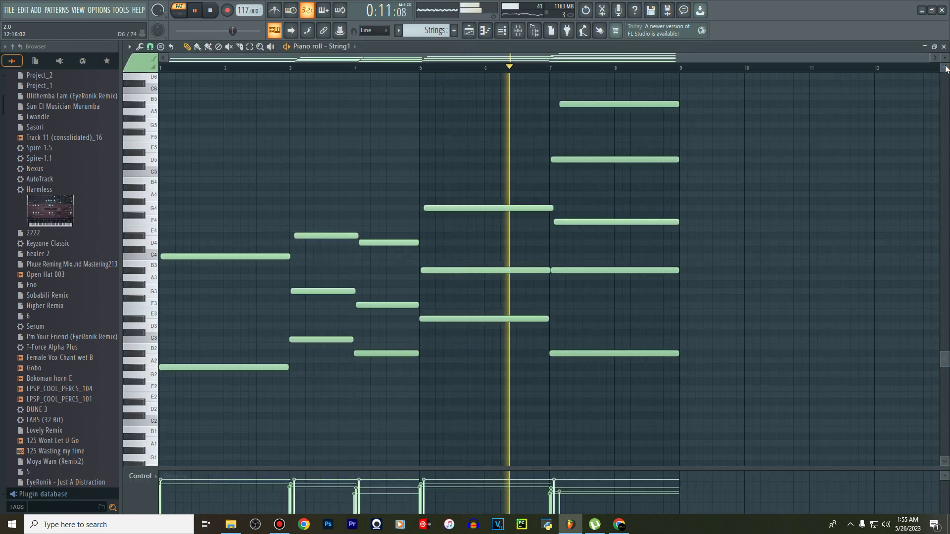
left_click_drag(945, 58, 945, 73)
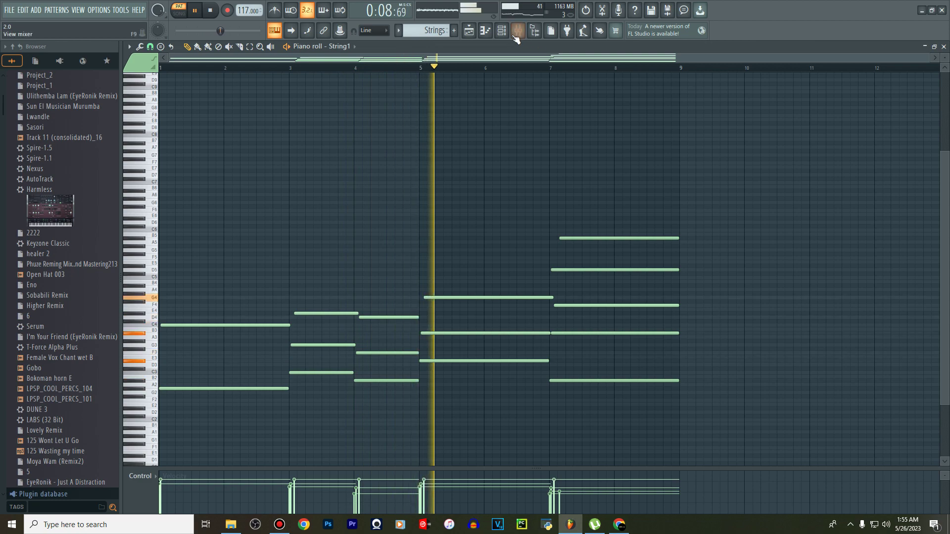
left_click(211, 11)
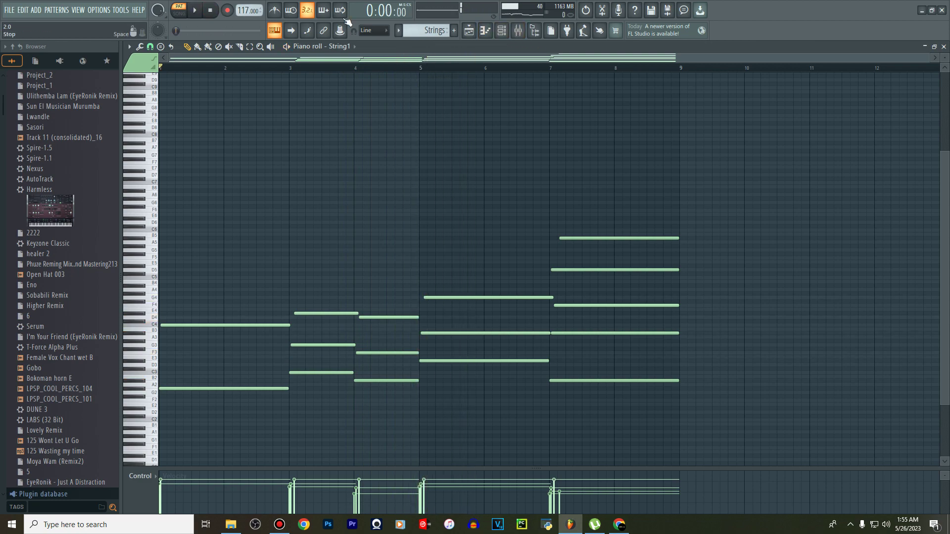
left_click(503, 34)
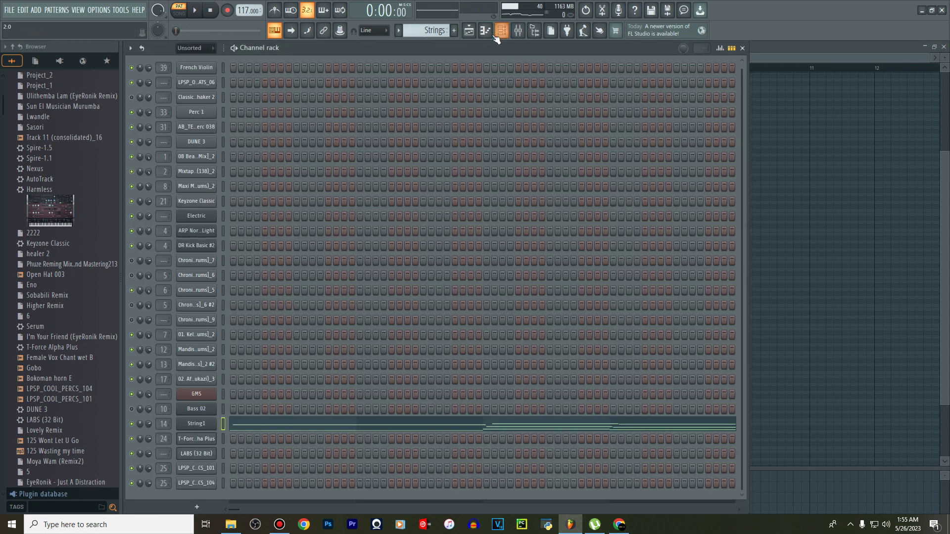
left_click(477, 33)
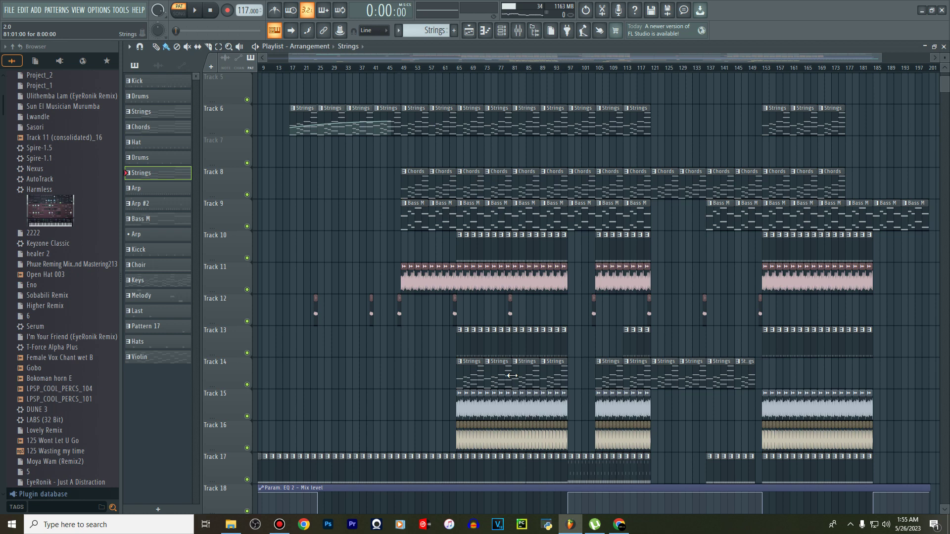
Open the Keys pattern from Track 19 and examine the full range of its Keyzone Classic notes
scroll(489, 268, "down", 5)
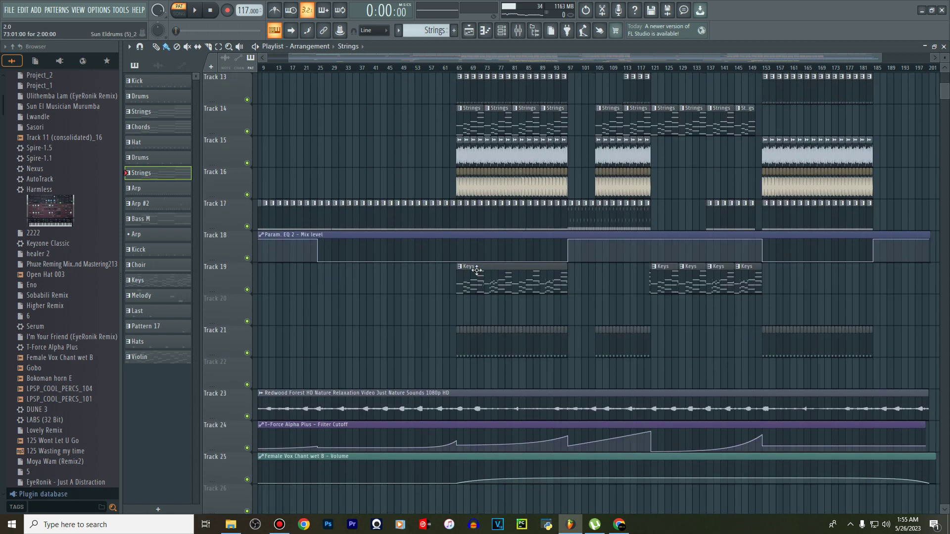
double_click(473, 281)
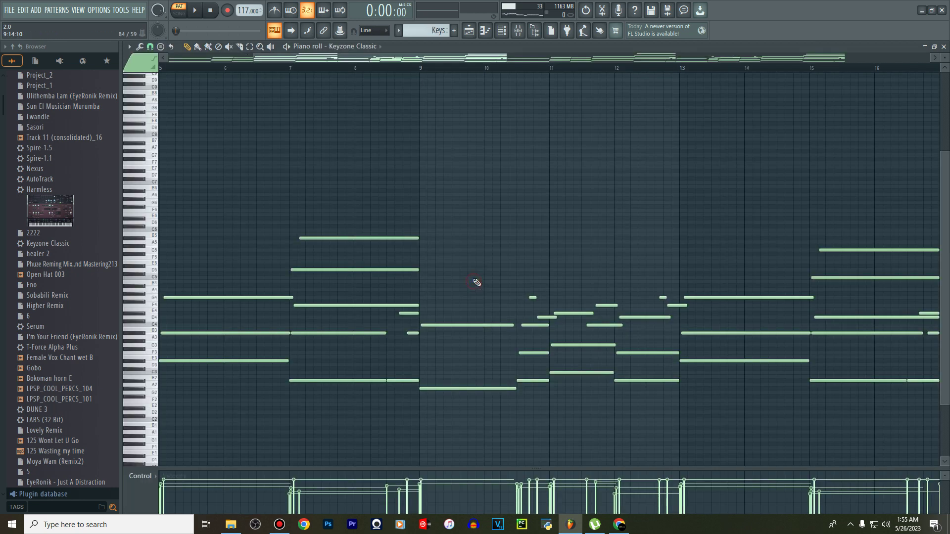
left_click_drag(486, 60, 332, 61)
scroll(385, 64, "down", 4)
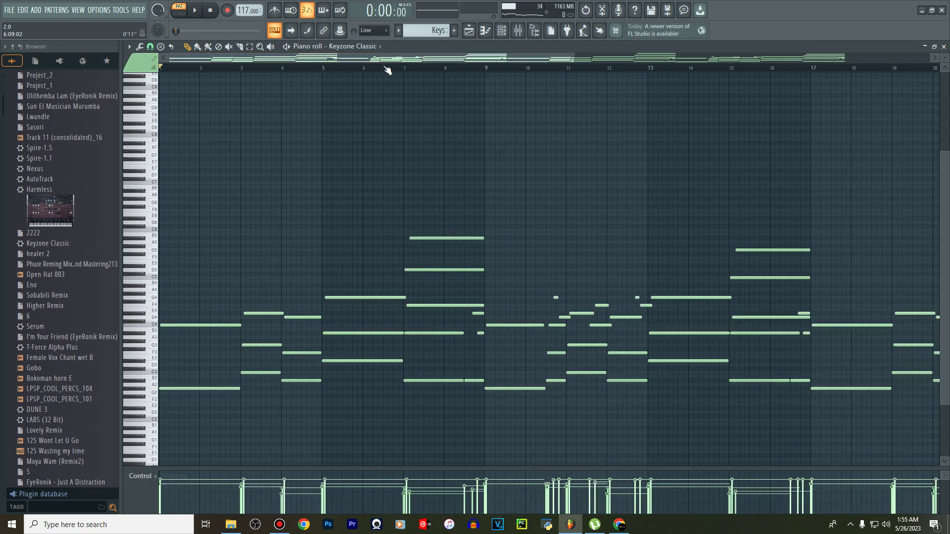
scroll(465, 70, "down", 2)
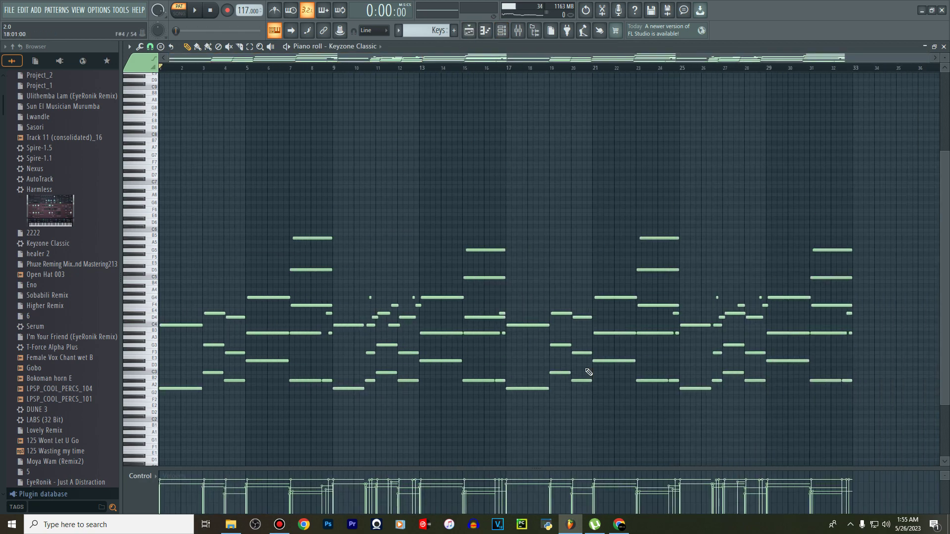
Play the Keys pattern in pattern mode while viewing the Keyzone Classic notes, stop playback, and return to the playlist
left_click(502, 31)
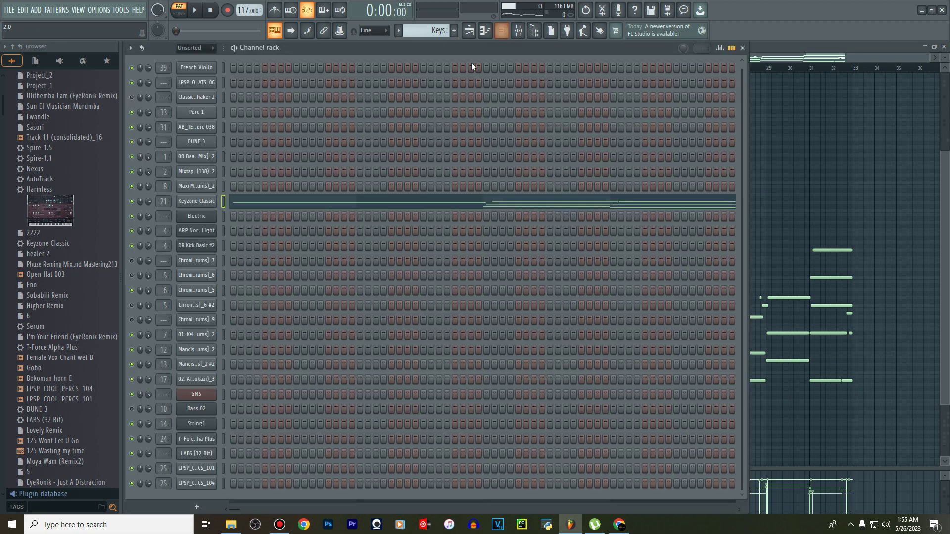
scroll(277, 114, "up", 1)
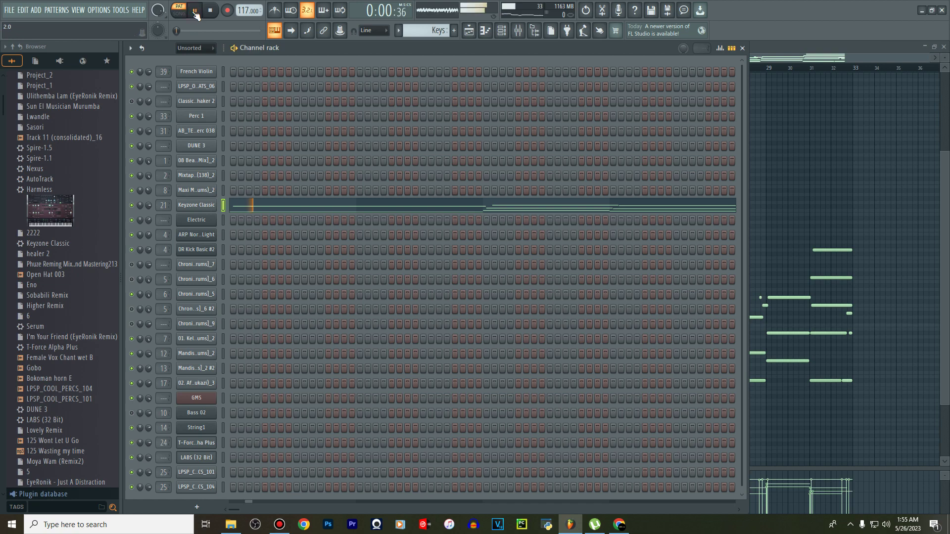
left_click(483, 204)
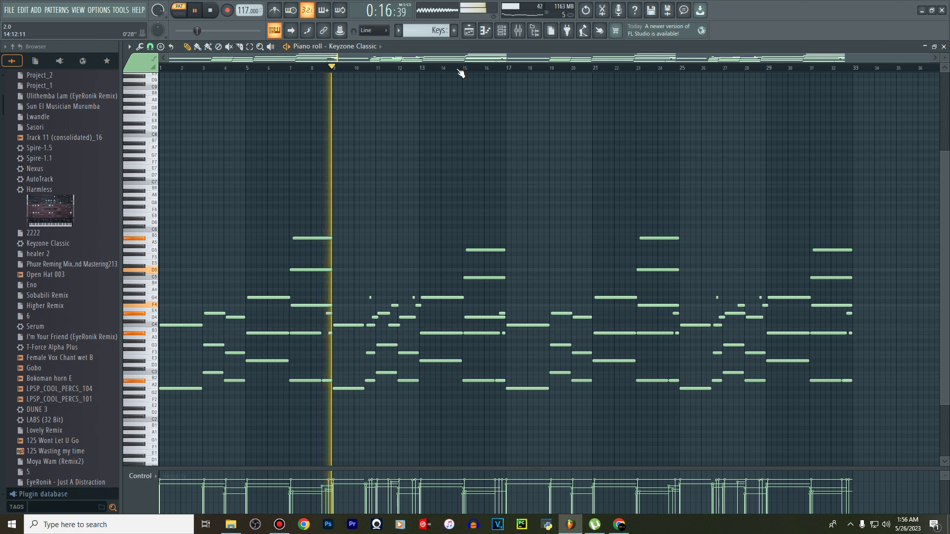
key("space")
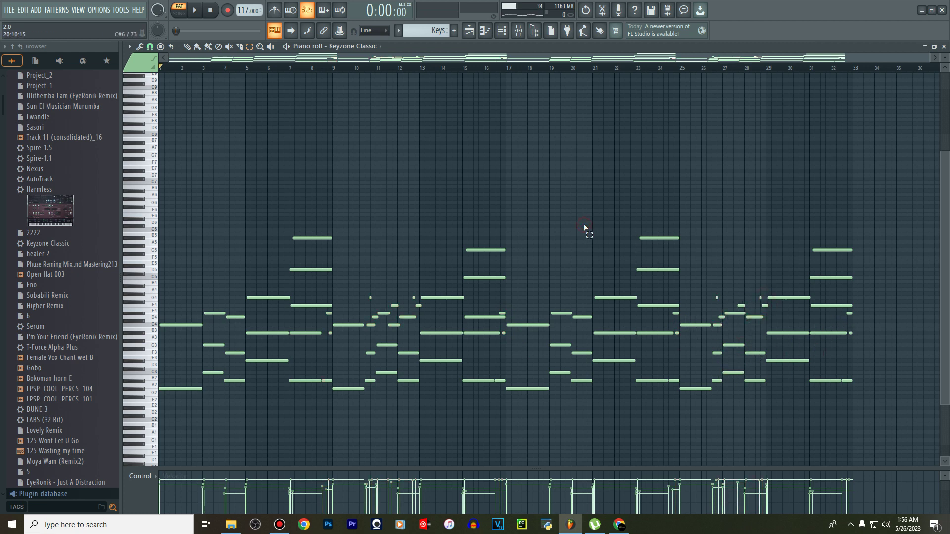
left_click(469, 31)
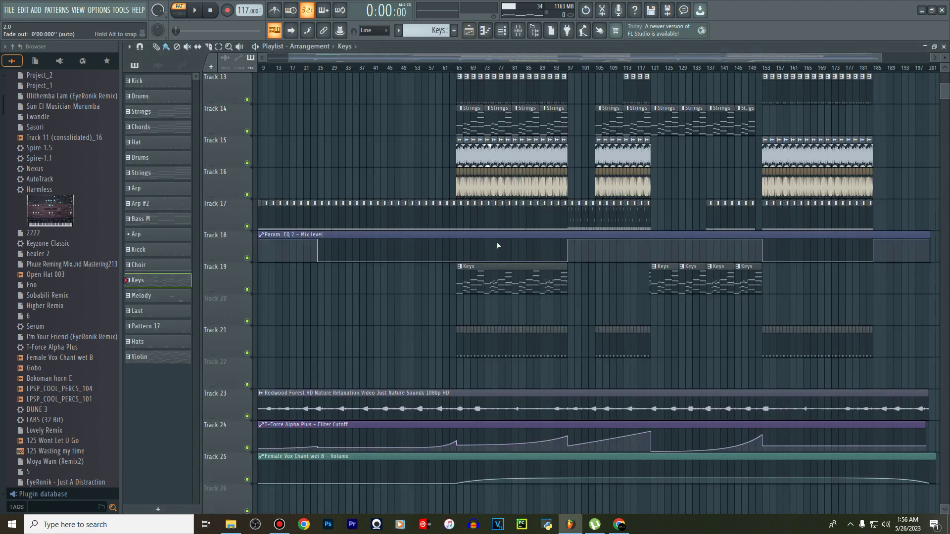
Solo Track 19, play the song from bar 65, and unmute Tracks 9, 6, 8 and 14
right_click(247, 290)
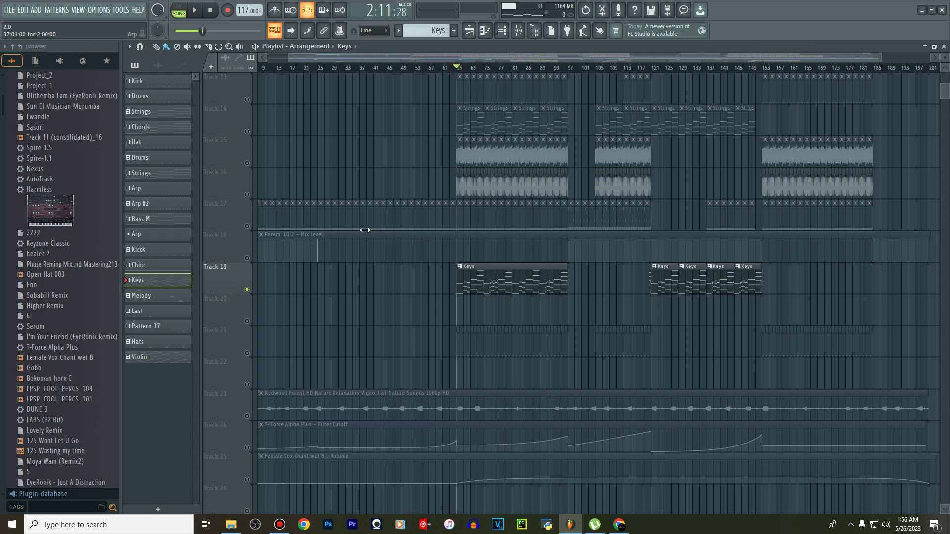
scroll(365, 230, "up", 6)
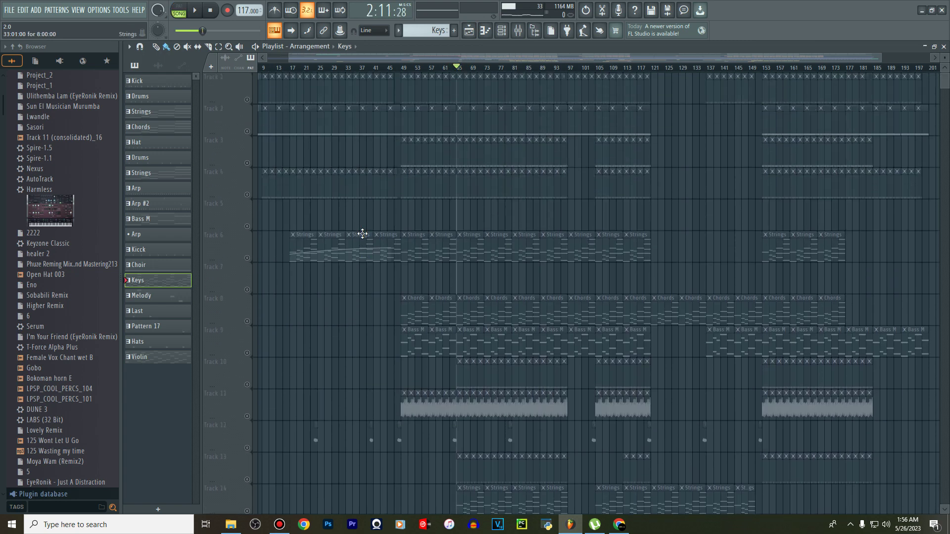
key("space")
right_click(248, 353)
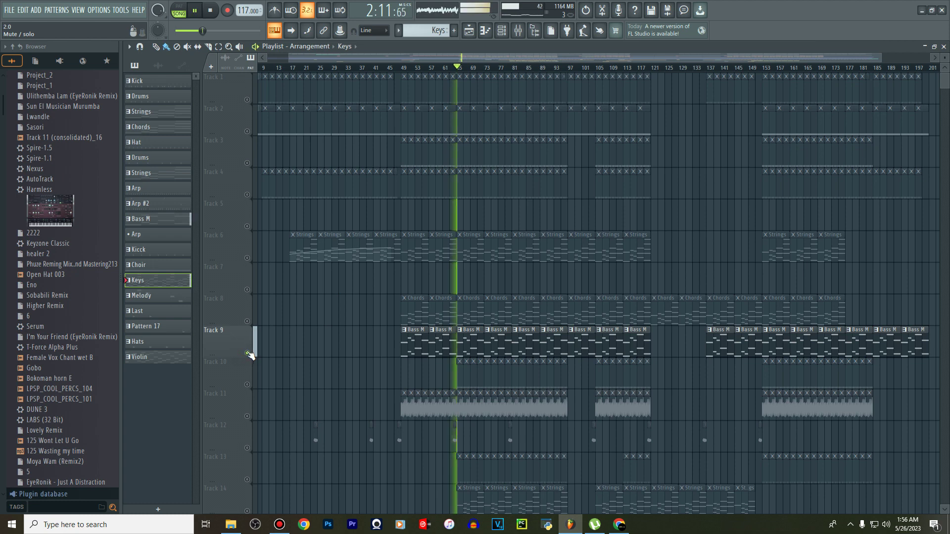
left_click(247, 258)
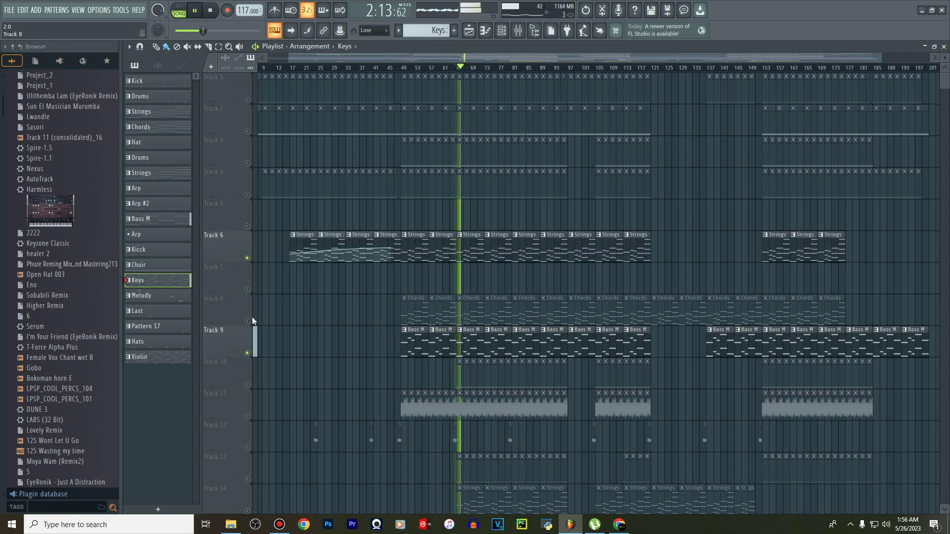
left_click(247, 321)
scroll(252, 329, "down", 2)
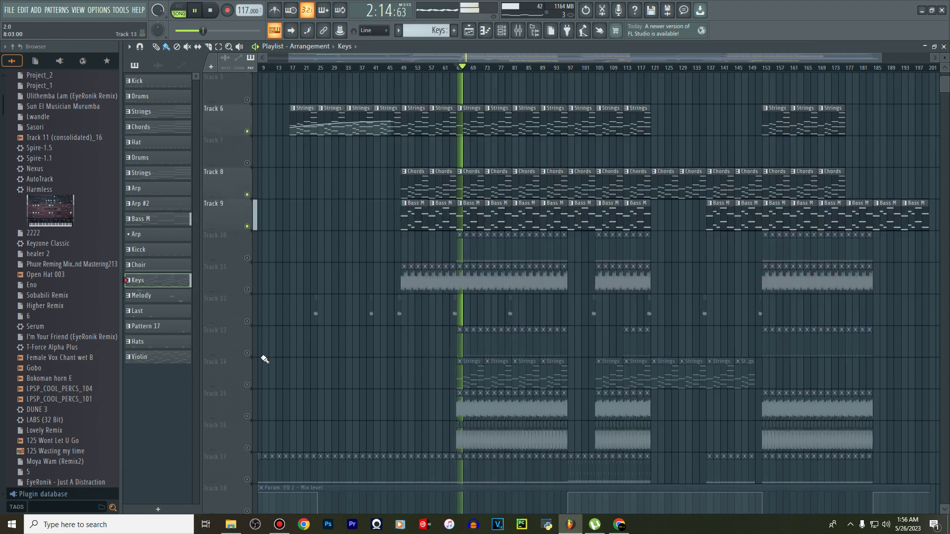
left_click(247, 385)
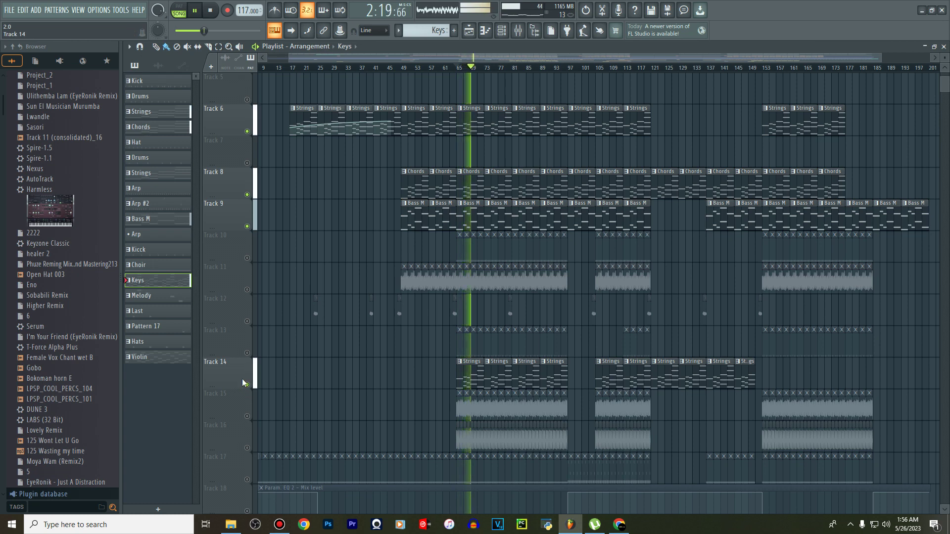
Open the Track 19 Keys clip during playback, highlight the lower notes around bars 15 to 17, and clear the selection
scroll(242, 379, "up", 3)
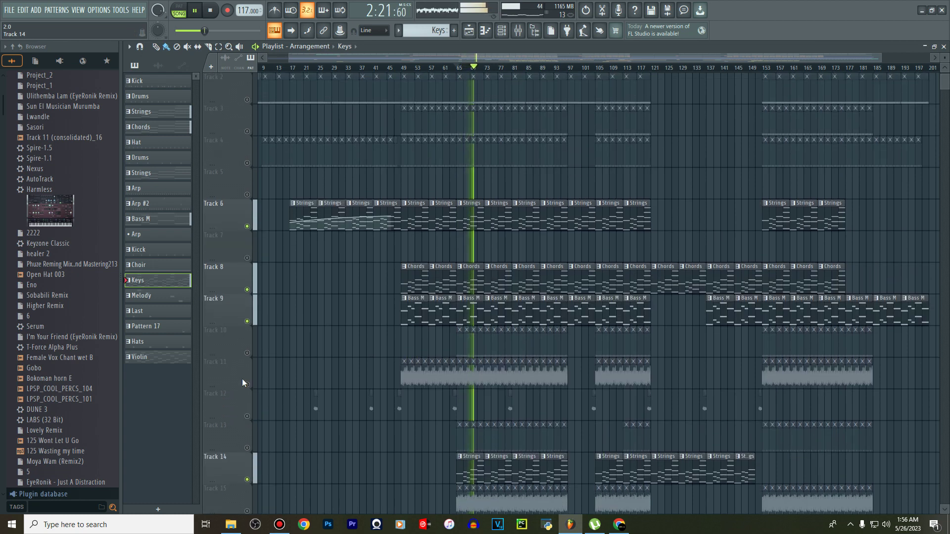
scroll(242, 379, "down", 5)
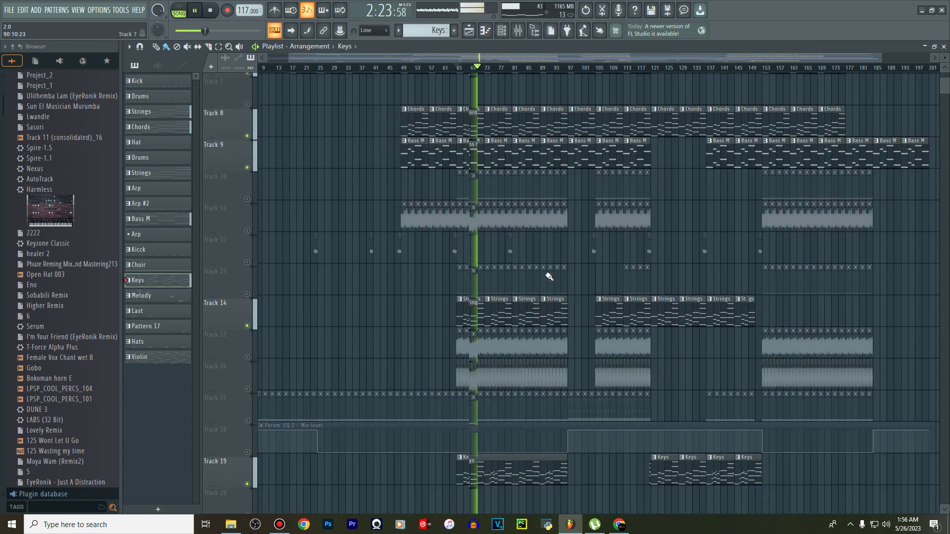
scroll(512, 333, "down", 5)
double_click(492, 353)
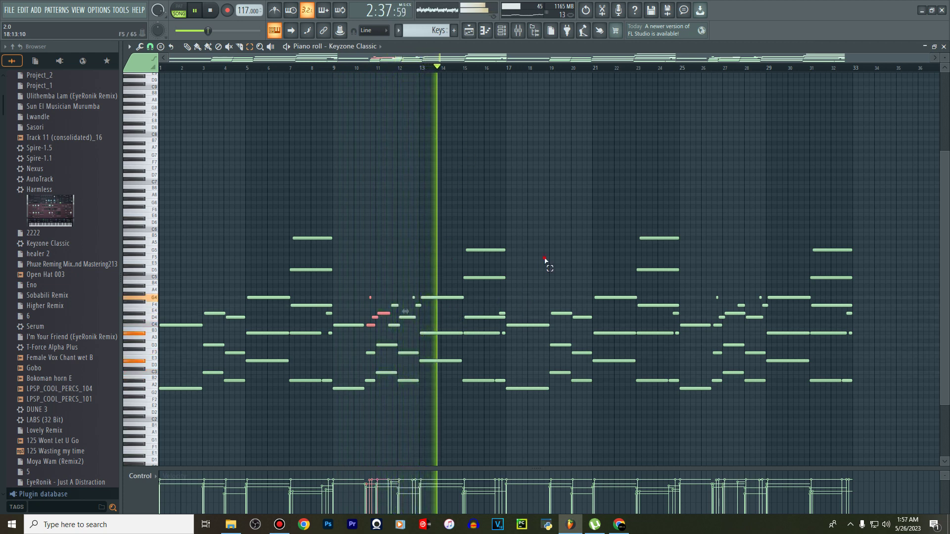
left_click_drag(514, 305, 492, 387)
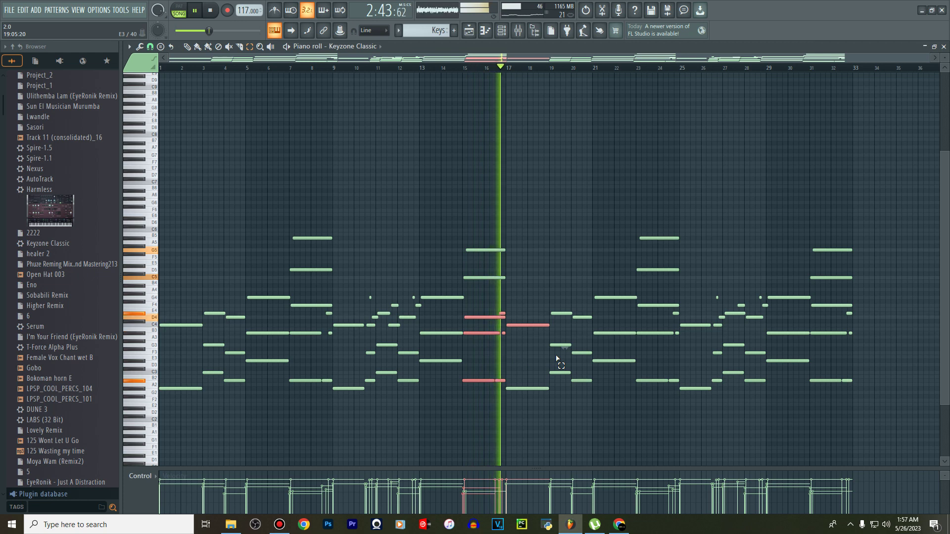
left_click(569, 279)
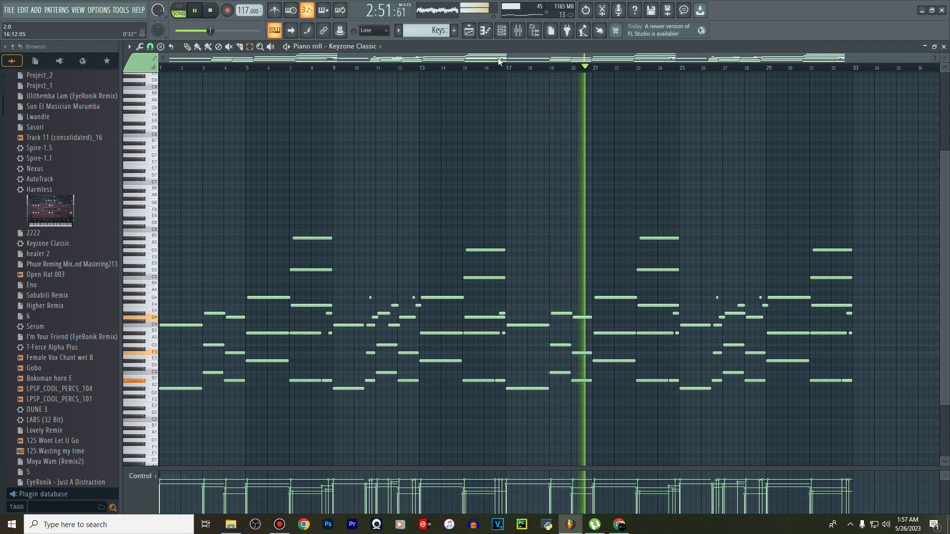
Highlight the Keys notes around bars 23 to 25 and the upper run of bars 25 to 29, and return to the playlist
left_click_drag(500, 58, 598, 58)
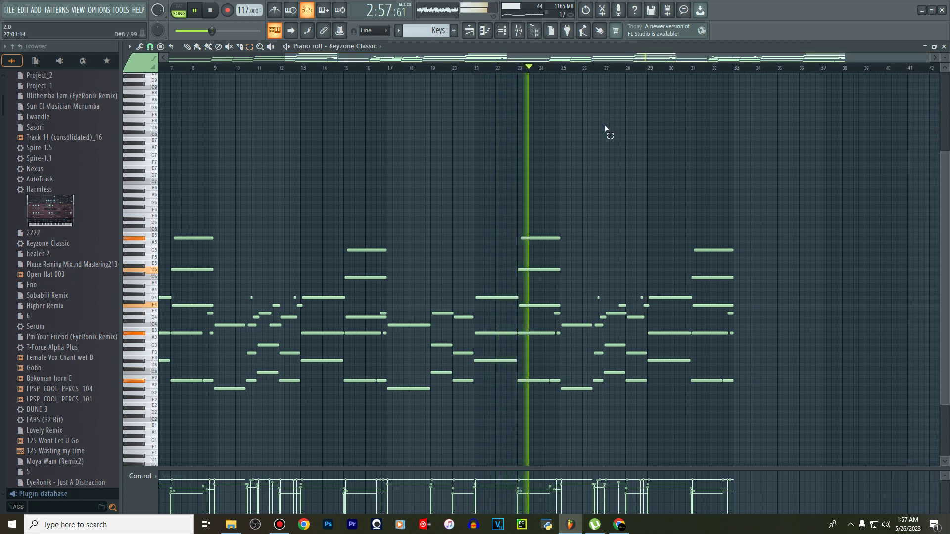
left_click_drag(566, 309, 549, 386)
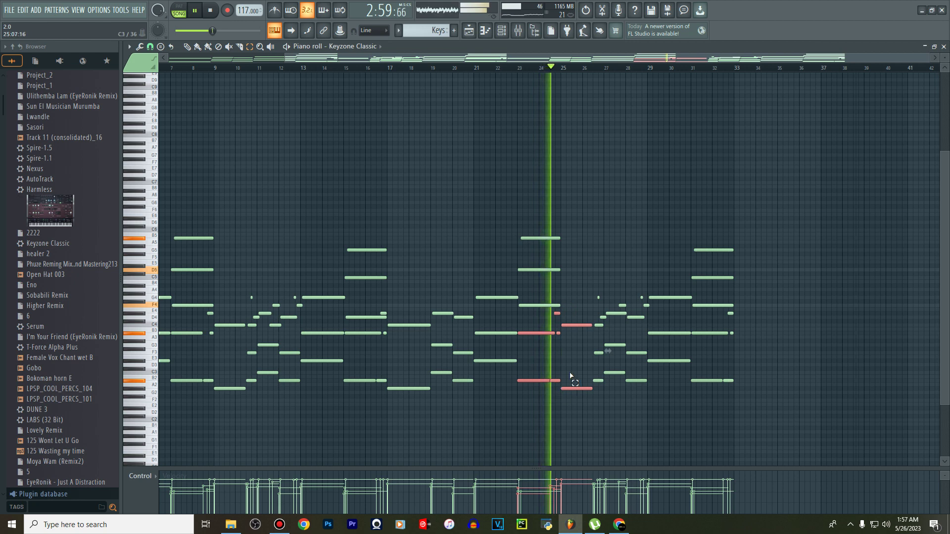
left_click(644, 289)
left_click_drag(644, 293, 562, 327)
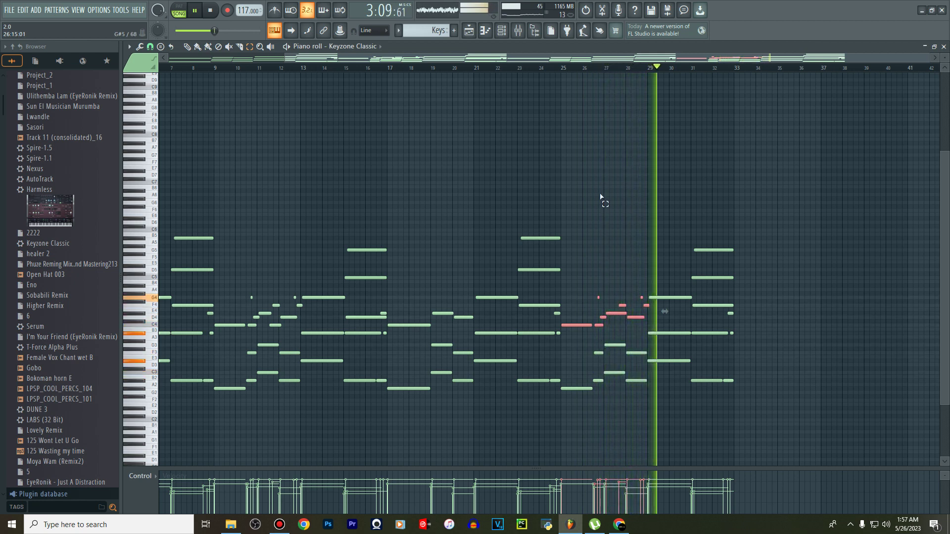
left_click(595, 167)
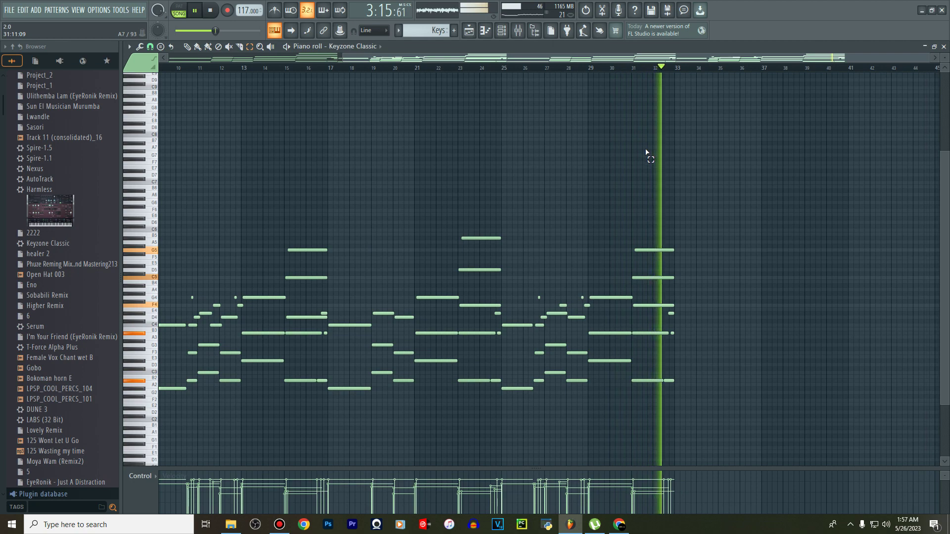
left_click(469, 31)
Unmute Tracks 25, 27, 28 and 29, and play the song from bar 65
scroll(590, 240, "down", 3)
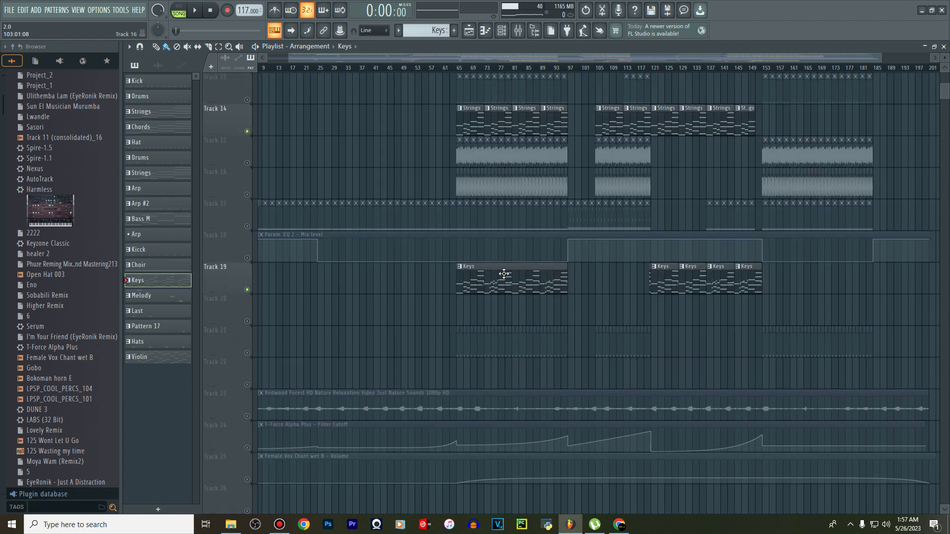
scroll(500, 282, "down", 5)
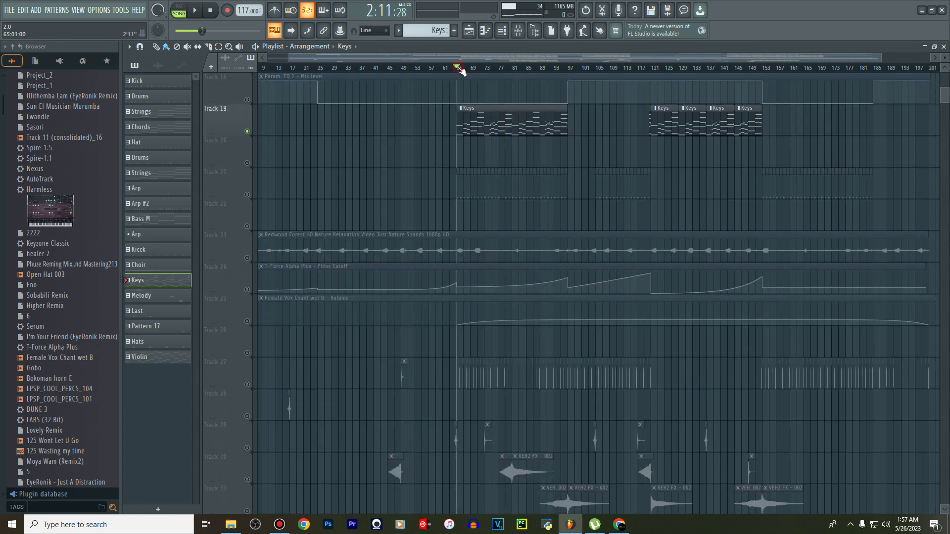
left_click(247, 323)
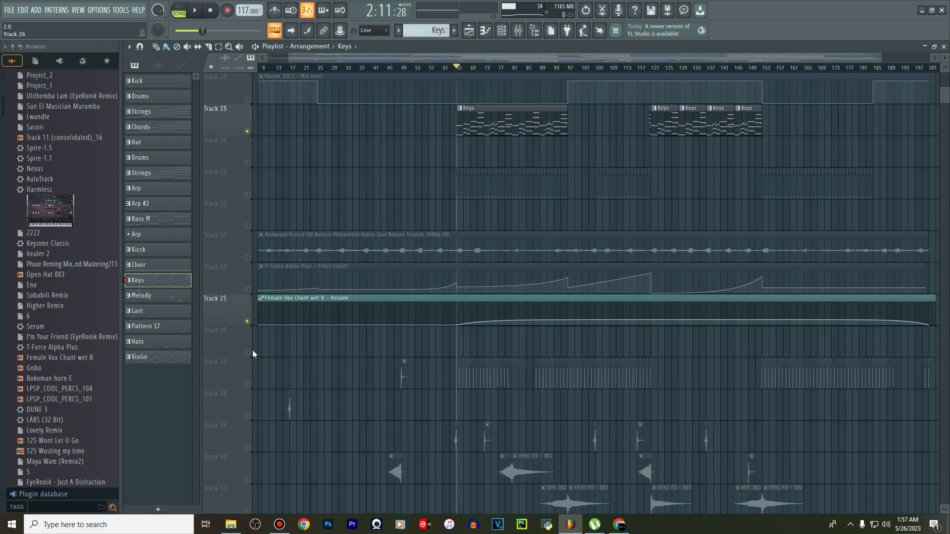
left_click(248, 385)
key("space")
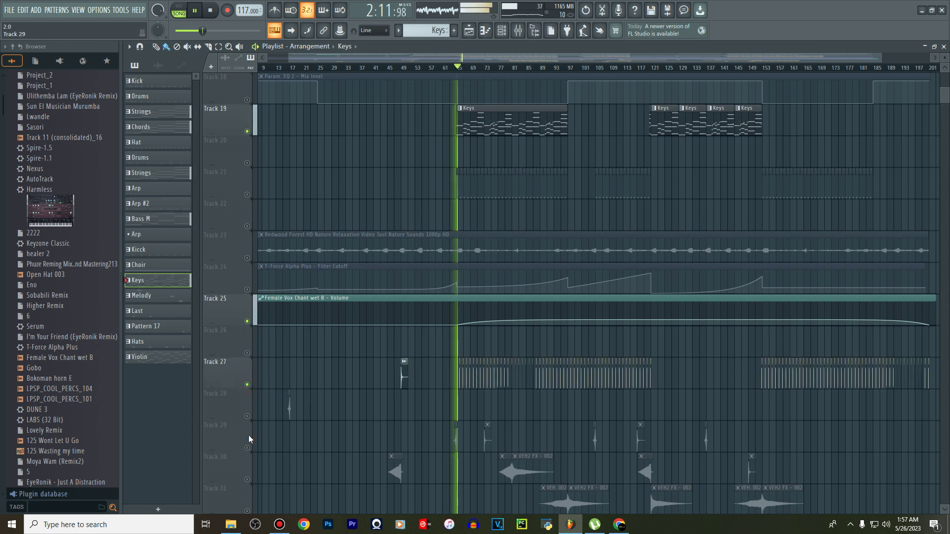
left_click(247, 448)
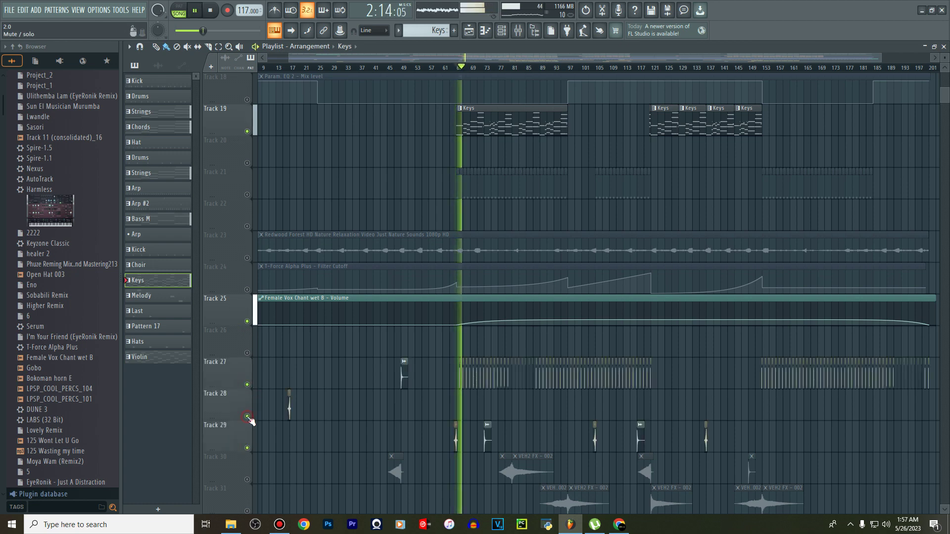
Unmute the effects on Tracks 30 and 31 during playback
scroll(249, 420, "down", 4)
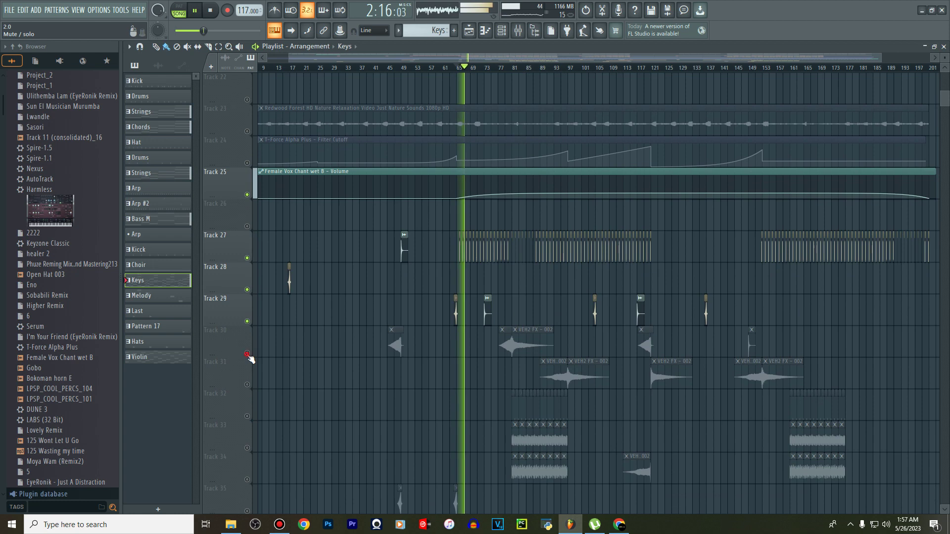
left_click(248, 353)
left_click(248, 385)
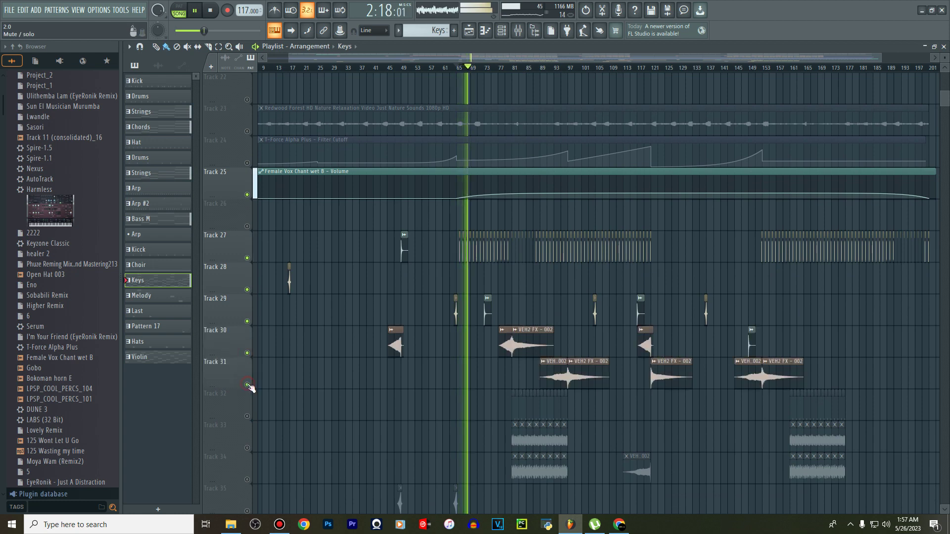
scroll(249, 387, "down", 2)
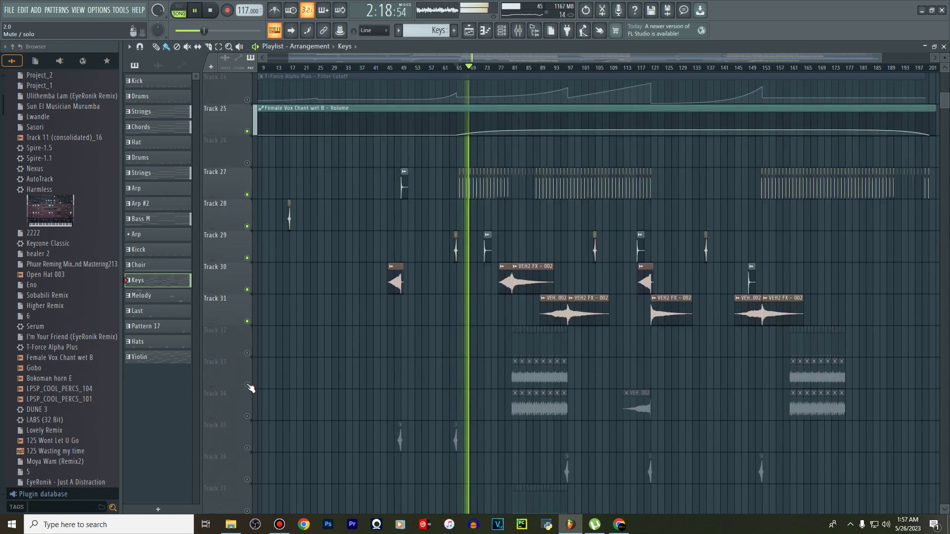
Unmute Tracks 32, 33, 34, 35 and 37 while the song keeps playing
left_click(248, 353)
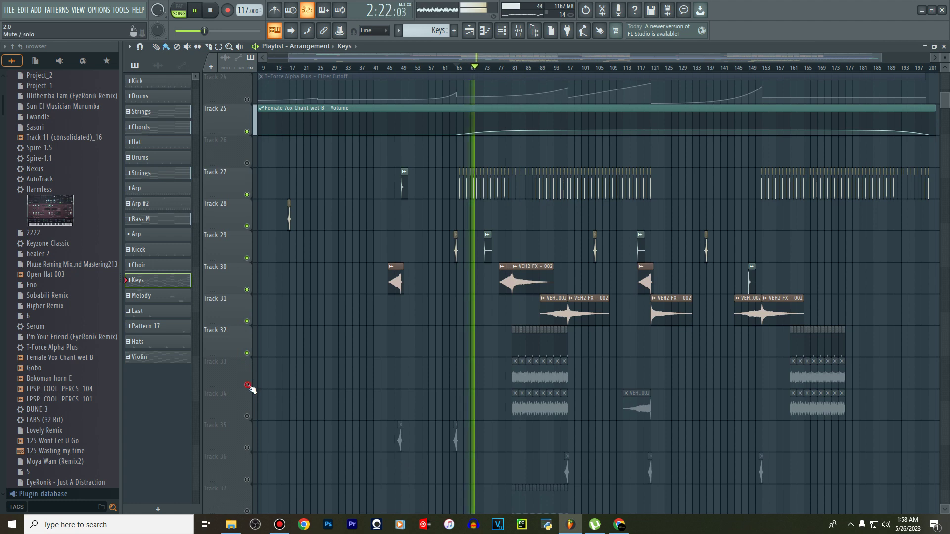
left_click(247, 384)
left_click(247, 416)
left_click(247, 448)
scroll(248, 438, "down", 3)
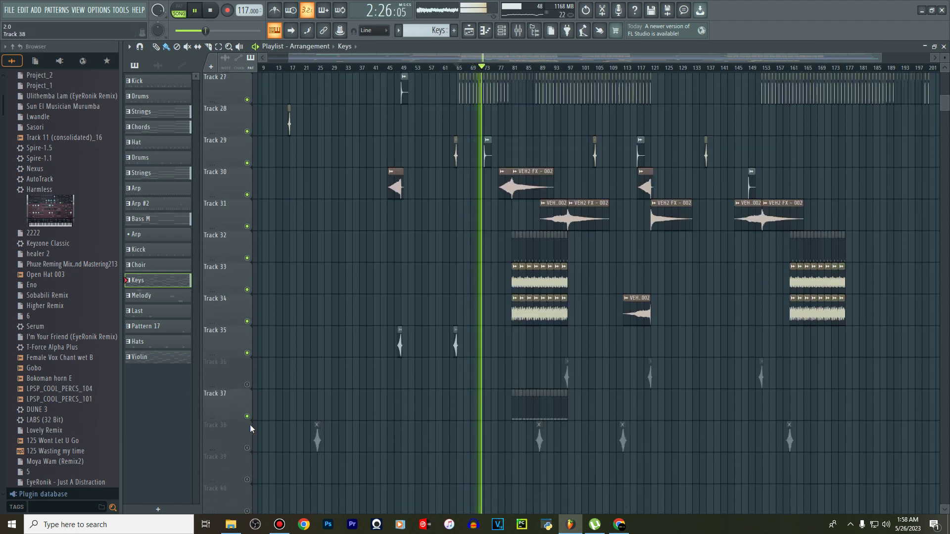
scroll(252, 420, "up", 14)
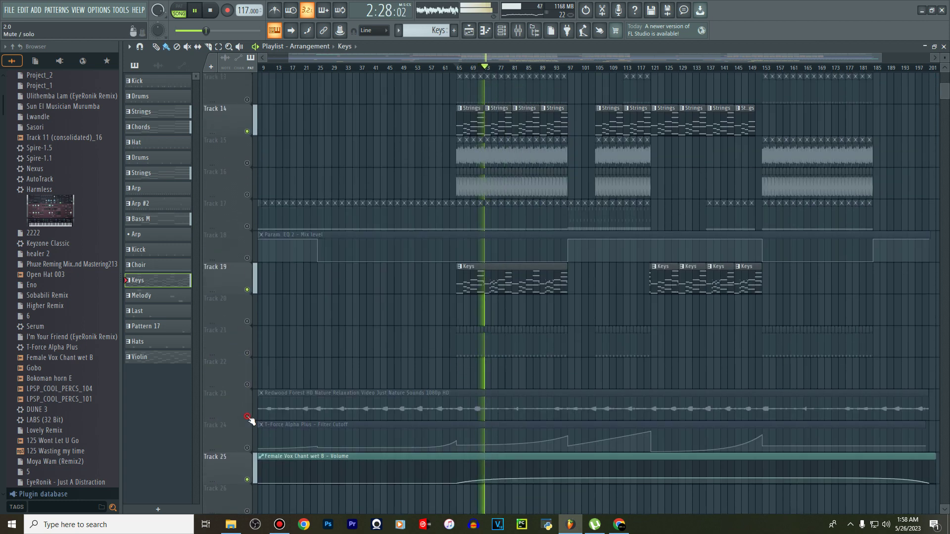
Unmute the Redwood Forest nature sounds on Track 23, listen to them within the mix, and stop playback
left_click(247, 416)
scroll(255, 393, "up", 7)
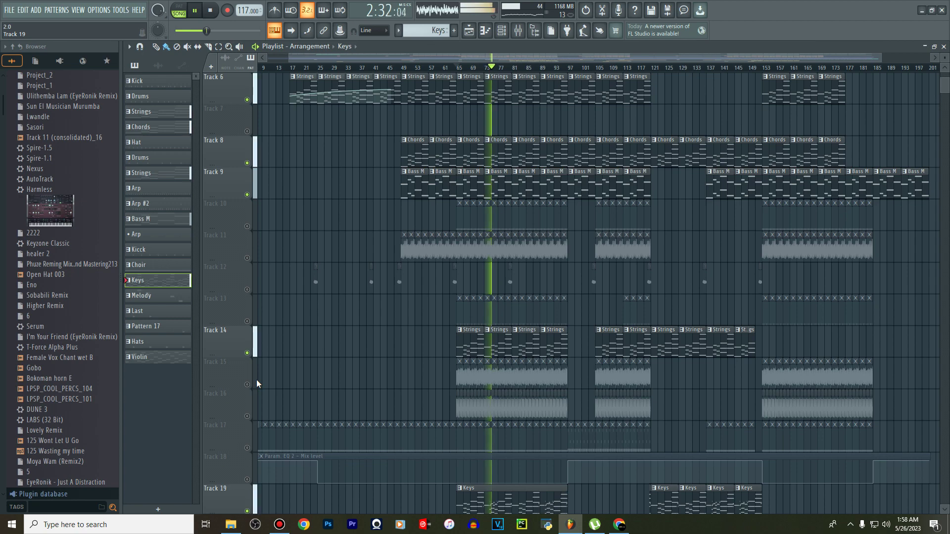
scroll(256, 379, "up", 1)
scroll(256, 379, "up", 7)
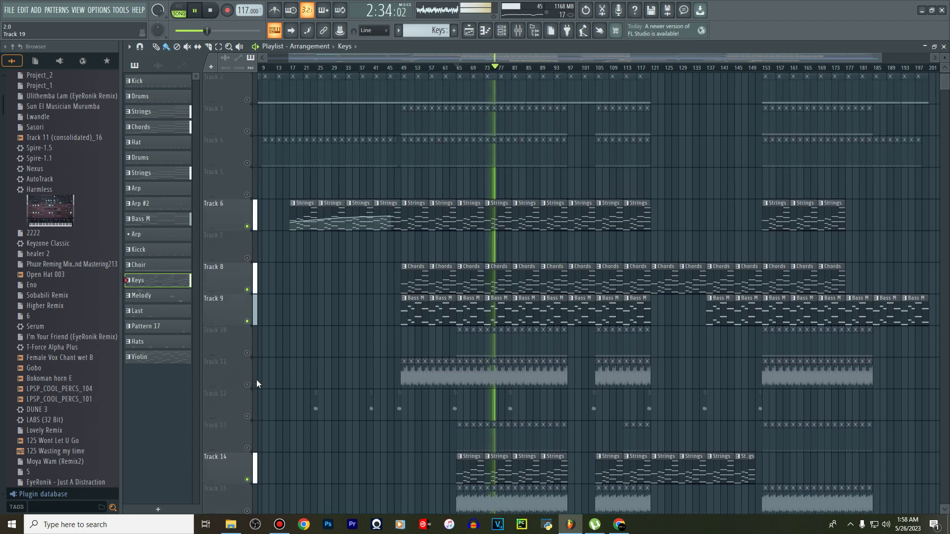
scroll(302, 342, "down", 17)
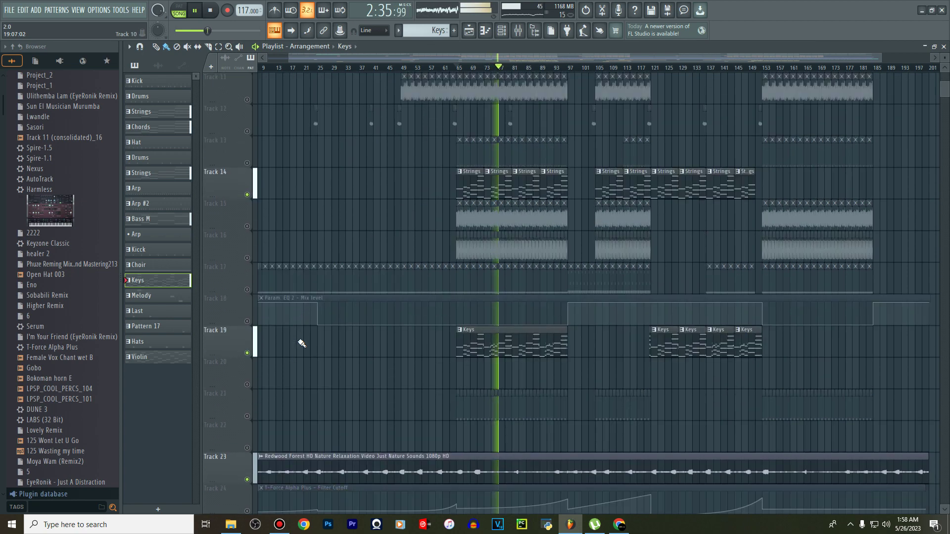
scroll(302, 343, "up", 9)
key("space")
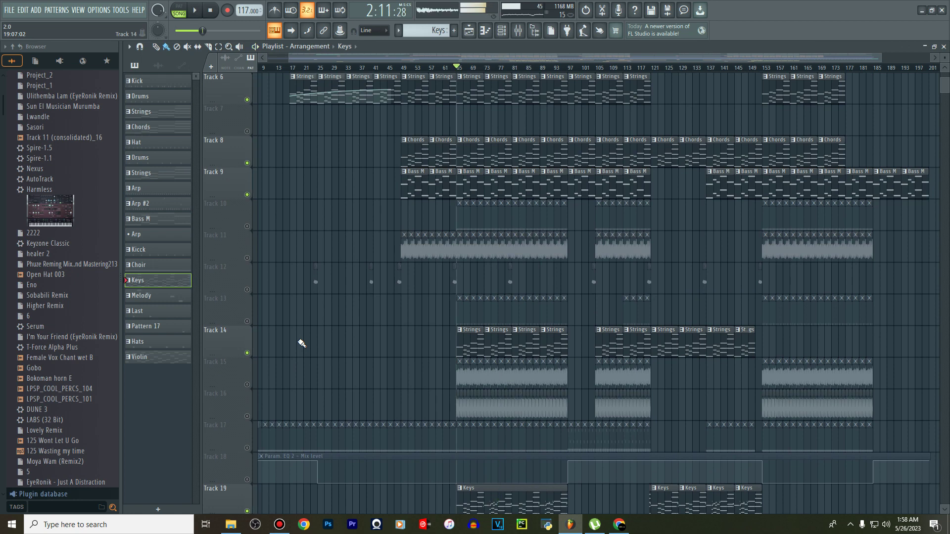
Unmute all playlist tracks at once and highlight the section from bar 65 up to bar 97
right_click(247, 227)
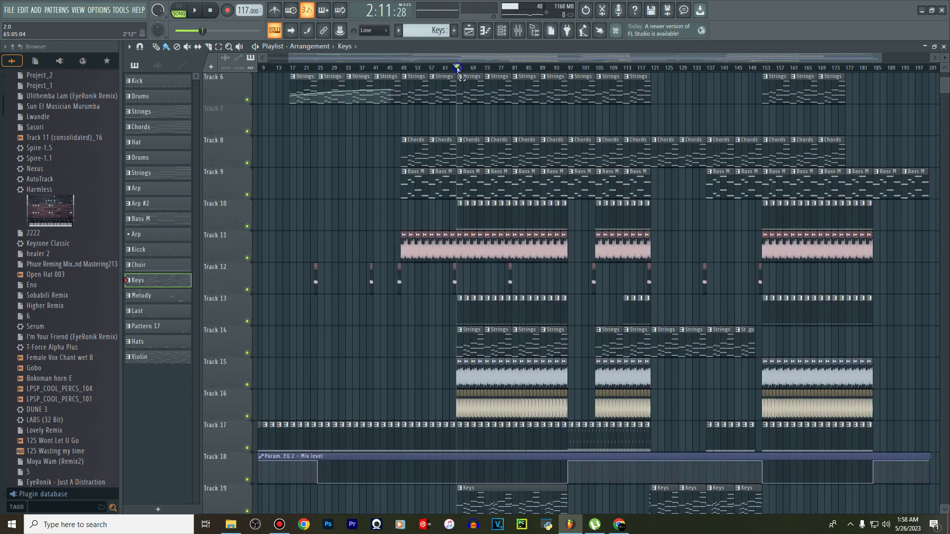
left_click_drag(459, 72, 571, 76)
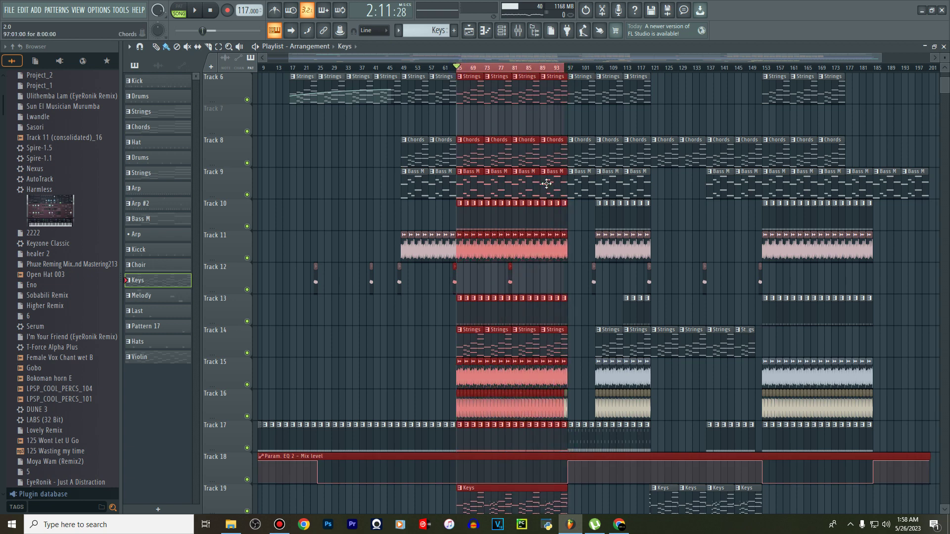
left_click(383, 125)
right_click(407, 126)
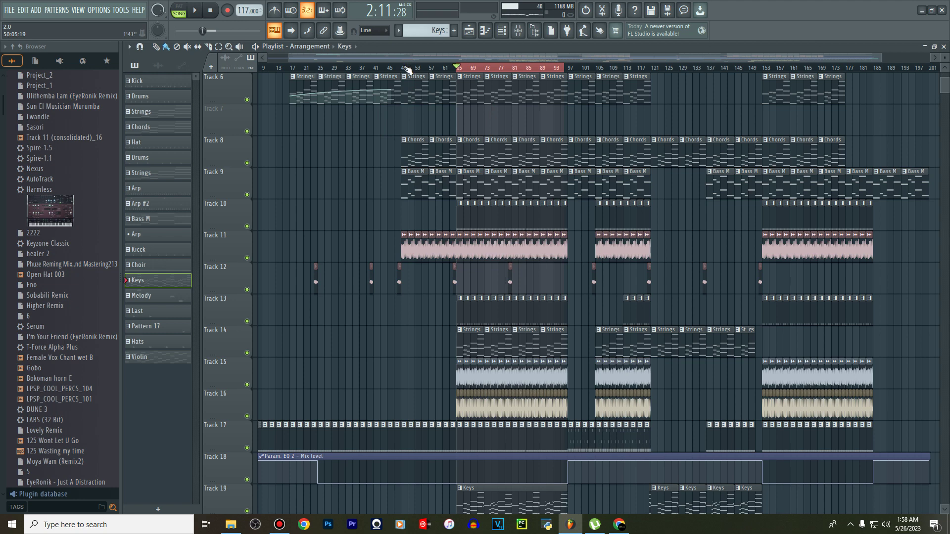
Play the full arrangement from bar 49 and reduce the playlist track height so more tracks fit in view
key("space")
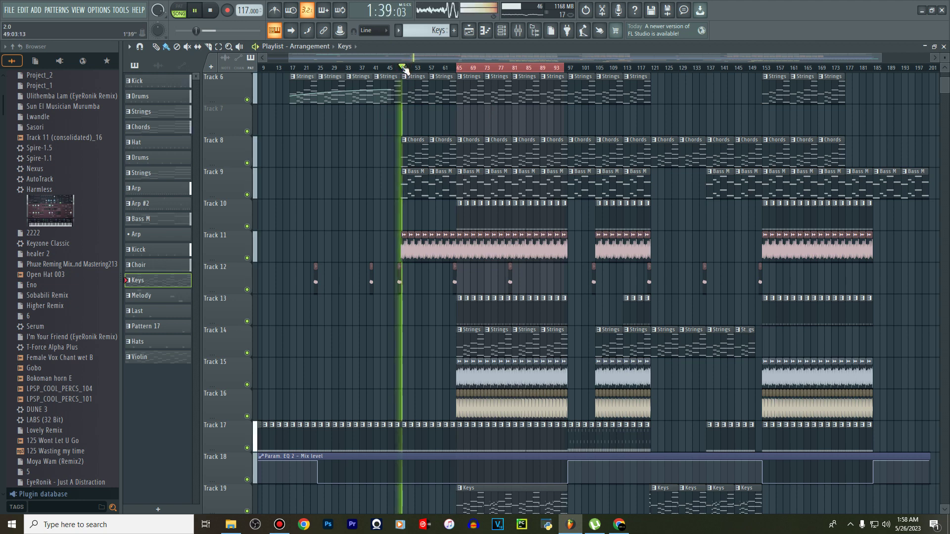
left_click(485, 70)
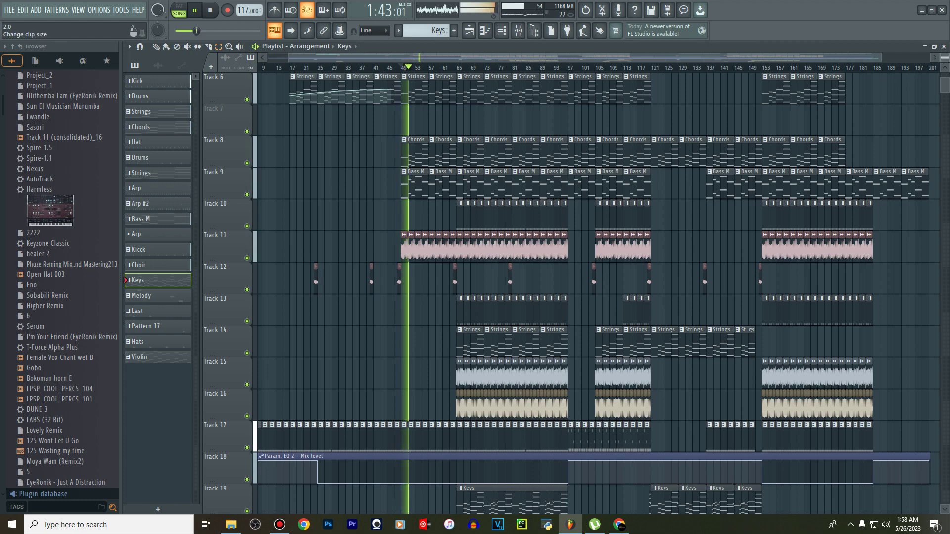
left_click_drag(942, 59, 947, 95)
mouse_move(946, 59)
left_mouse_down()
mouse_move(949, 90)
mouse_move(947, 75)
left_mouse_up()
left_click(945, 68)
left_click(944, 68)
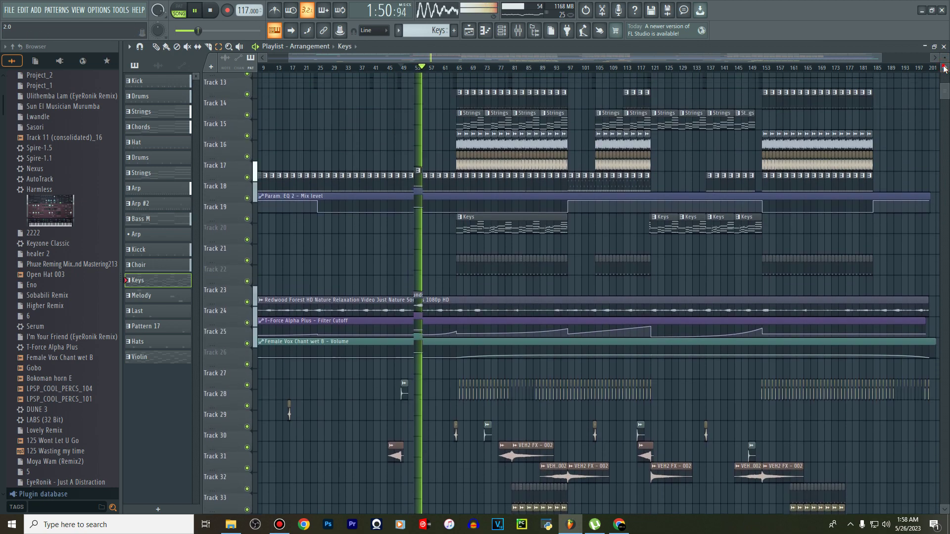
left_click(944, 68)
left_click(944, 68)
left_click(944, 68)
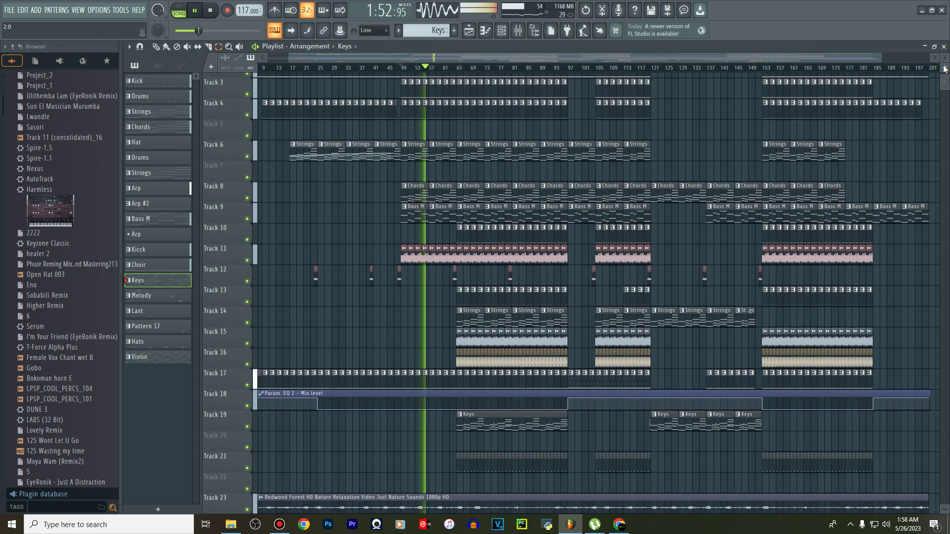
left_click(944, 68)
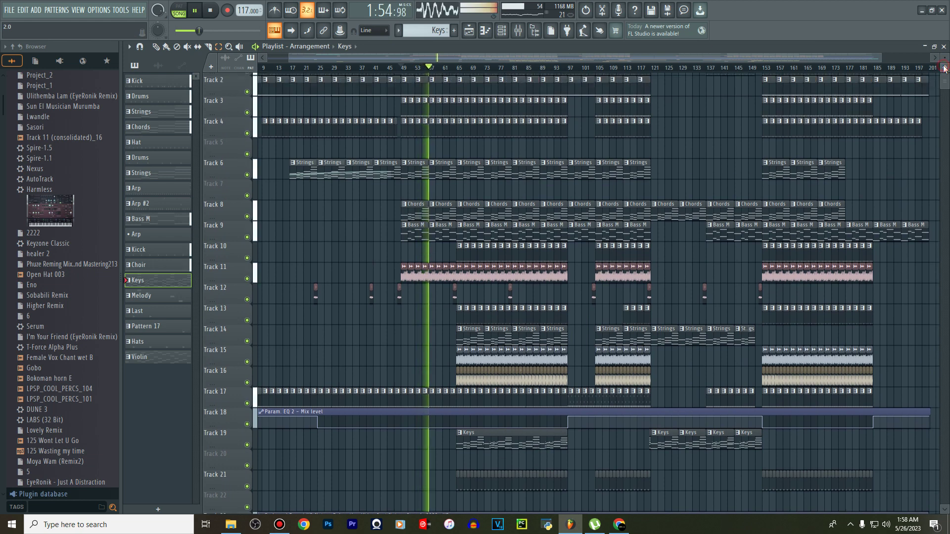
left_click(944, 68)
left_click(945, 68)
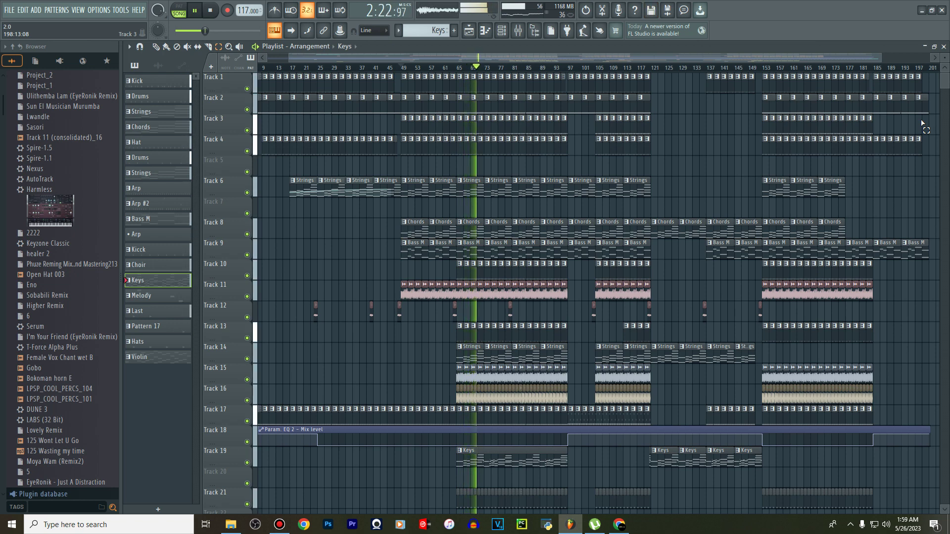
Highlight the clips on Tracks 32, 33, 34, 36 and 37 around bars 81 to 97 during playback
scroll(922, 123, "down", 2)
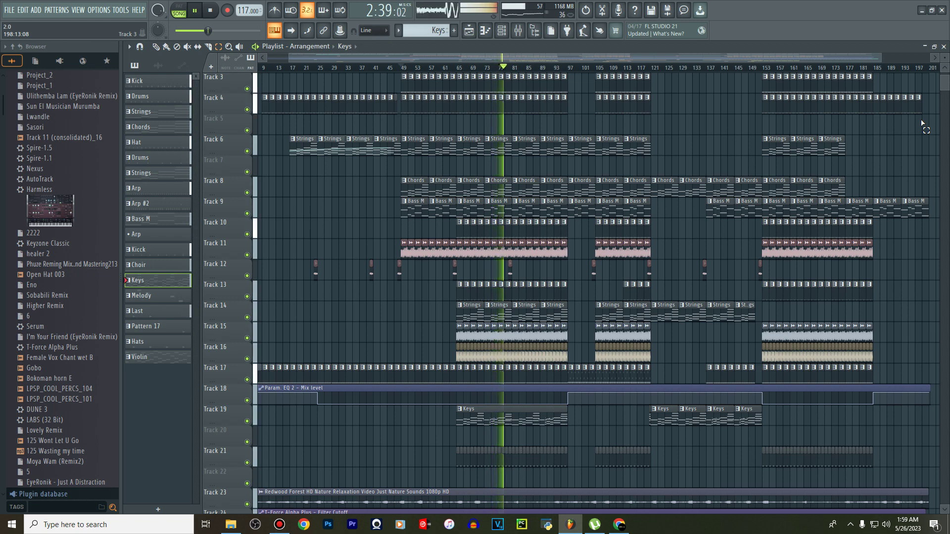
scroll(661, 321, "down", 5)
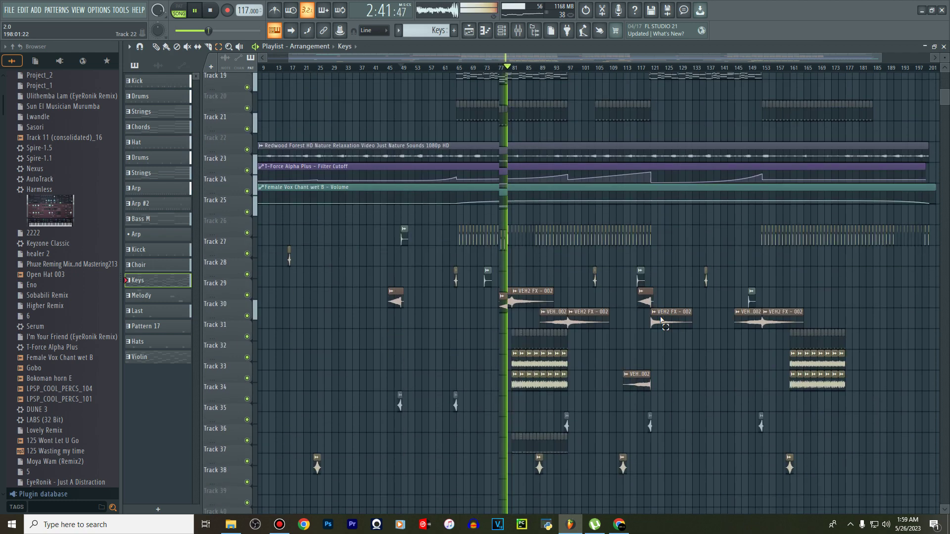
scroll(661, 321, "down", 1)
mouse_move(579, 323)
left_mouse_down()
mouse_move(507, 386)
mouse_move(499, 452)
left_mouse_up()
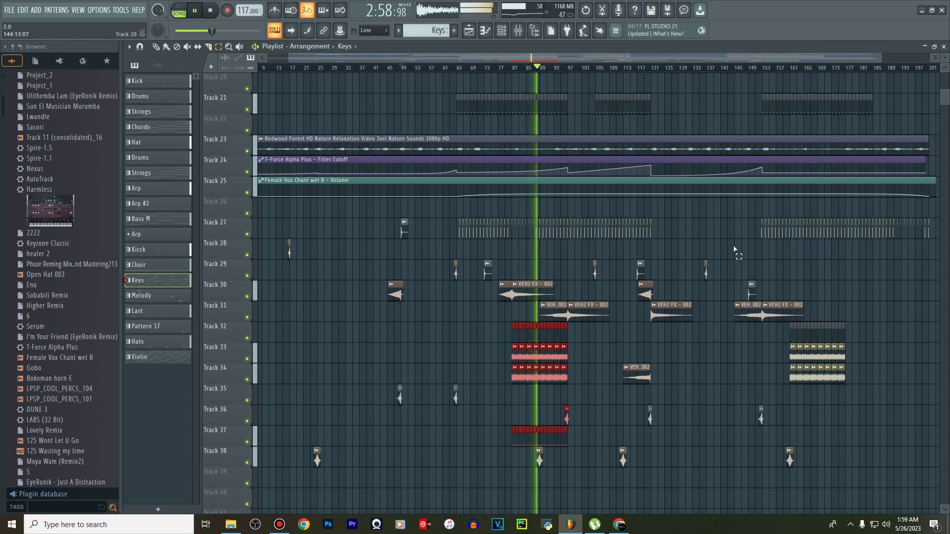
Stop playback and return the song position to the start
scroll(734, 250, "up", 3)
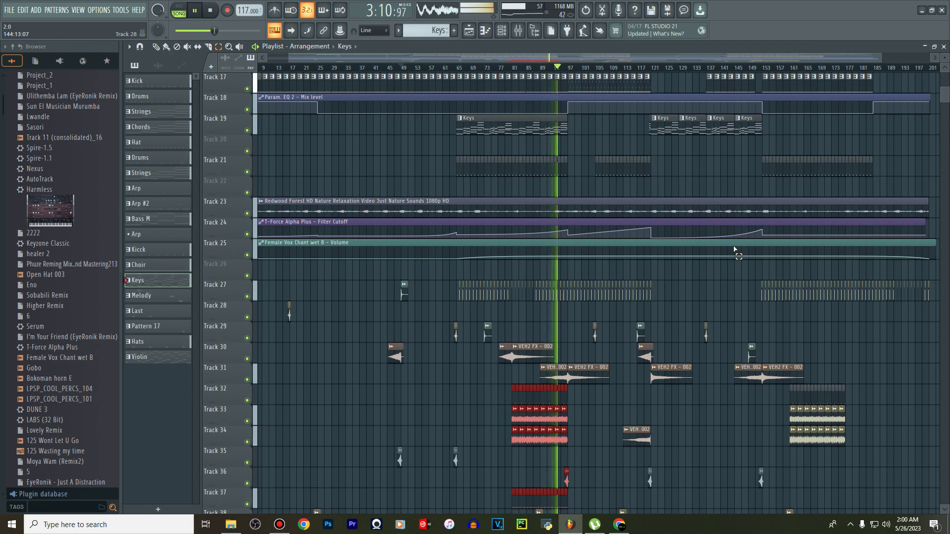
scroll(734, 250, "up", 3)
scroll(735, 250, "up", 5)
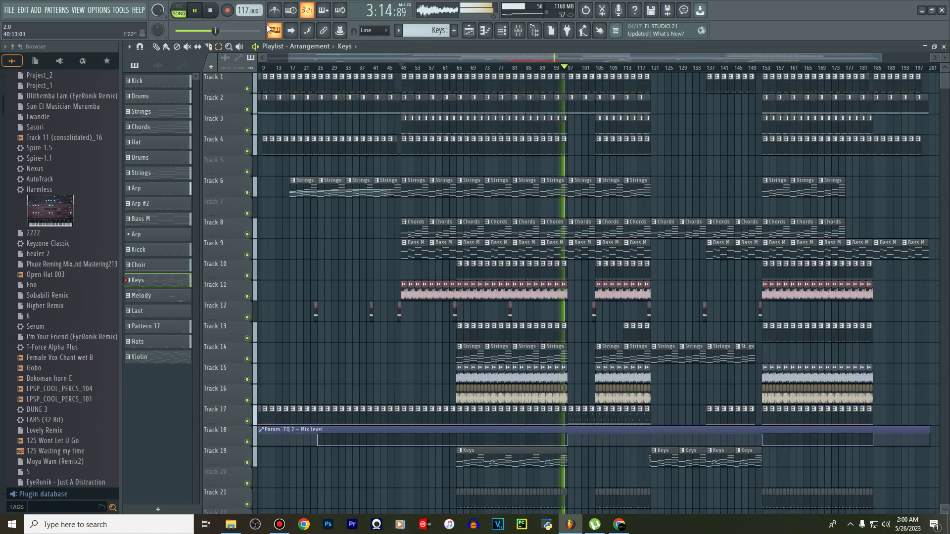
left_click(210, 11)
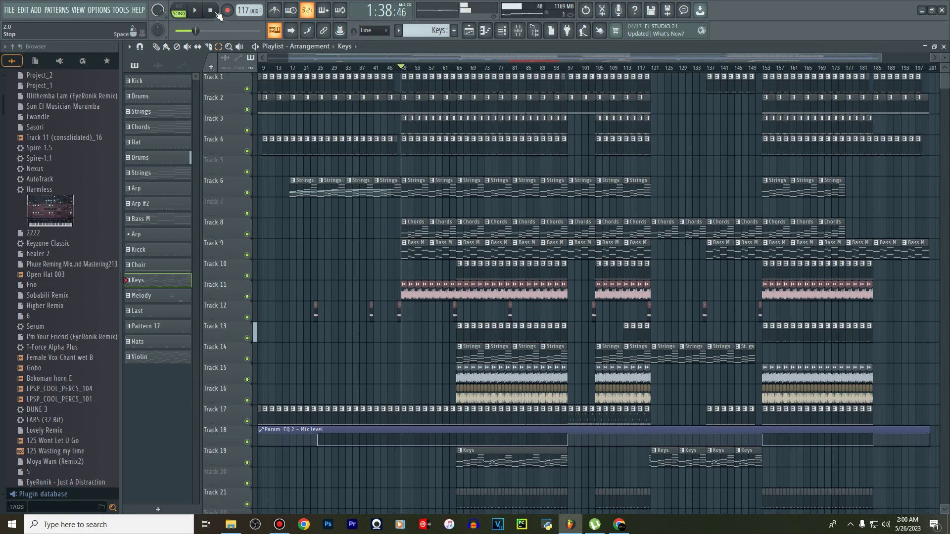
left_click(212, 10)
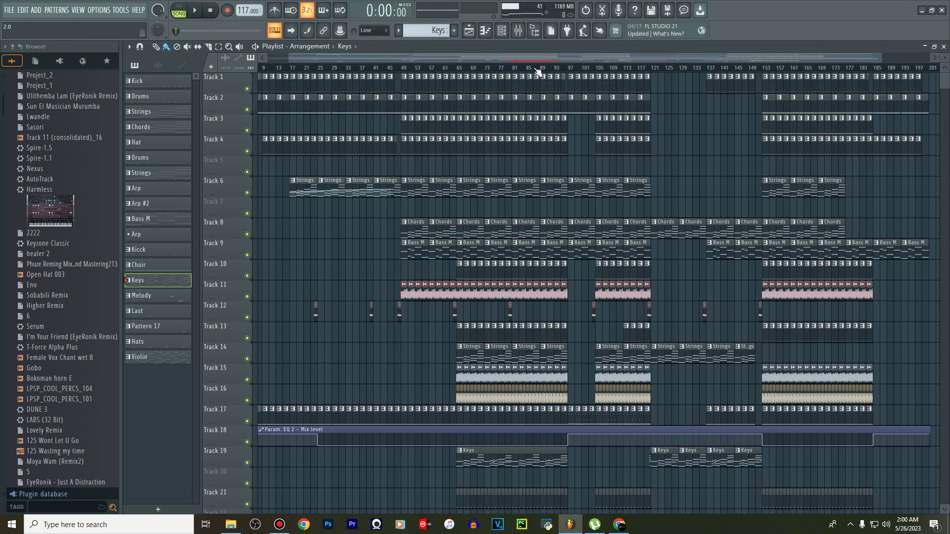
Clear the selection of the highlighted clips on Tracks 32 to 37
left_click_drag(514, 57, 596, 58)
scroll(505, 289, "down", 4)
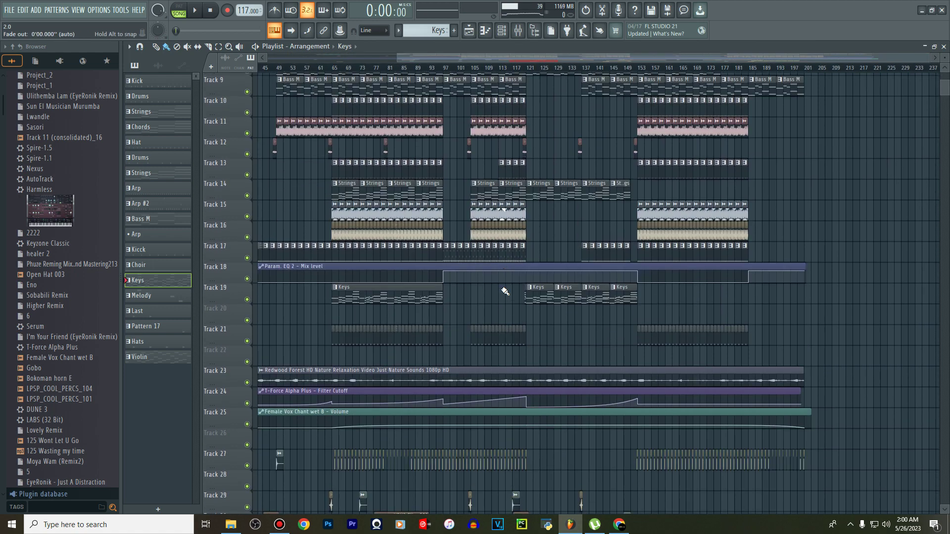
scroll(505, 292, "down", 5)
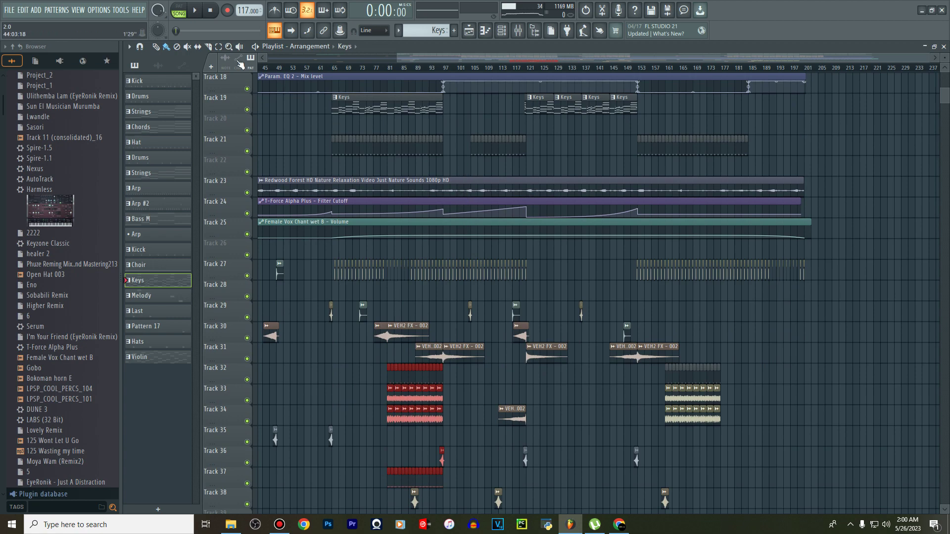
left_click(445, 167)
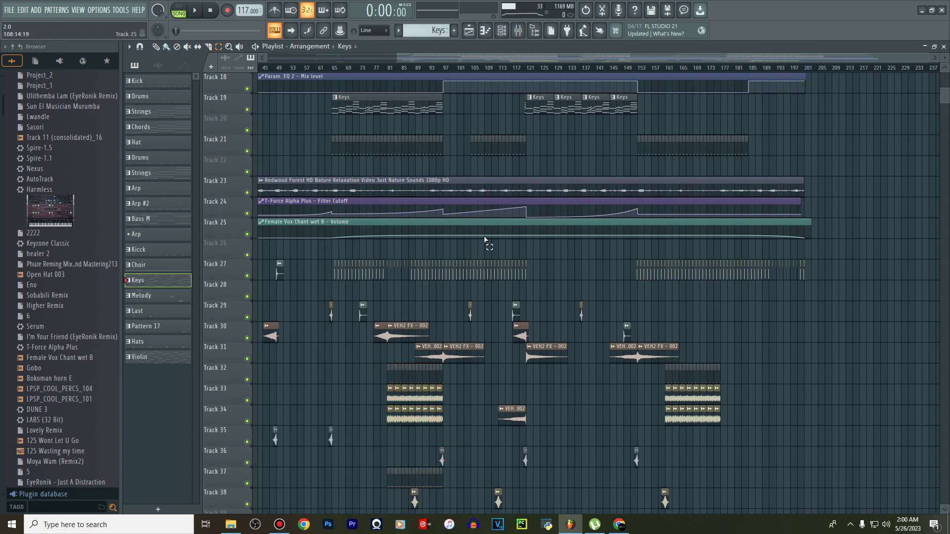
Open the Arp #2 pattern from Track 17 near bar 97 in the piano roll, audition it, and return to the playlist
scroll(484, 240, "up", 9)
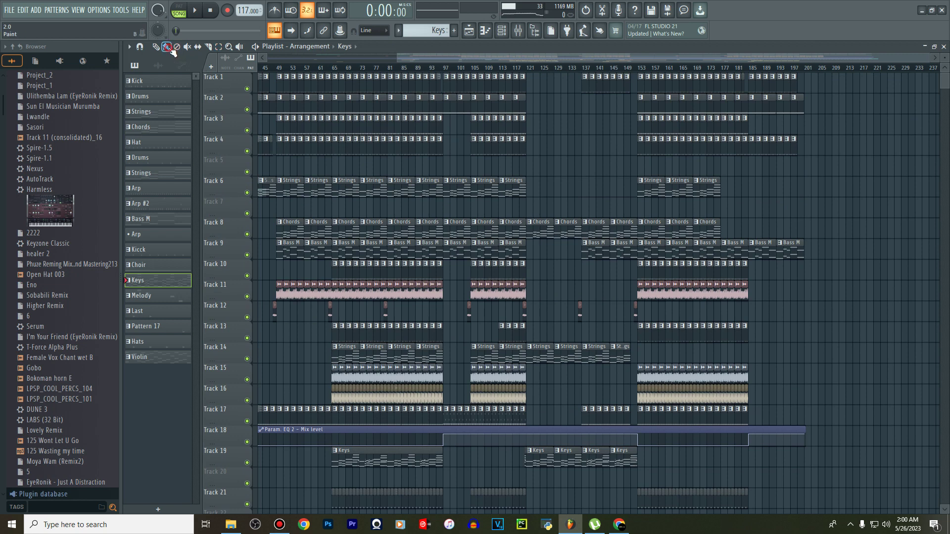
double_click(458, 417)
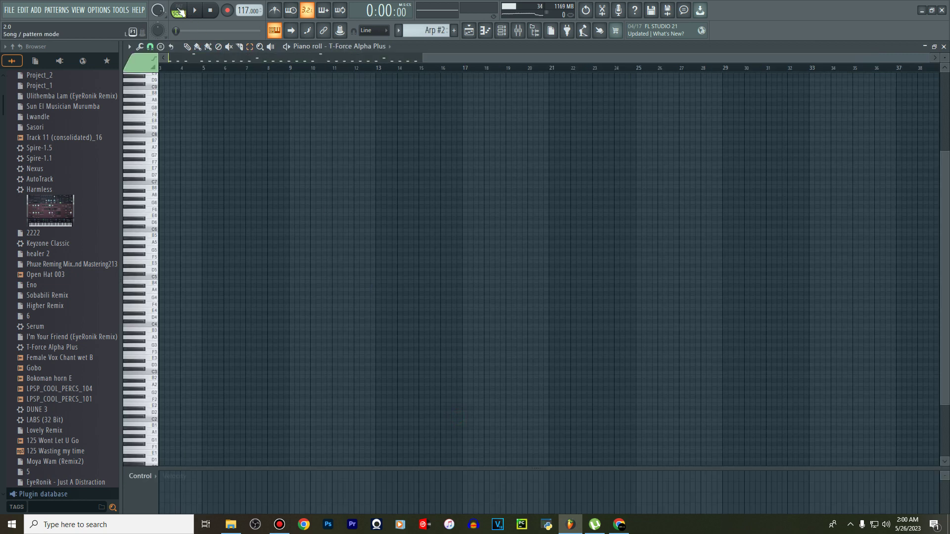
left_click(195, 10)
left_click_drag(516, 59, 304, 56)
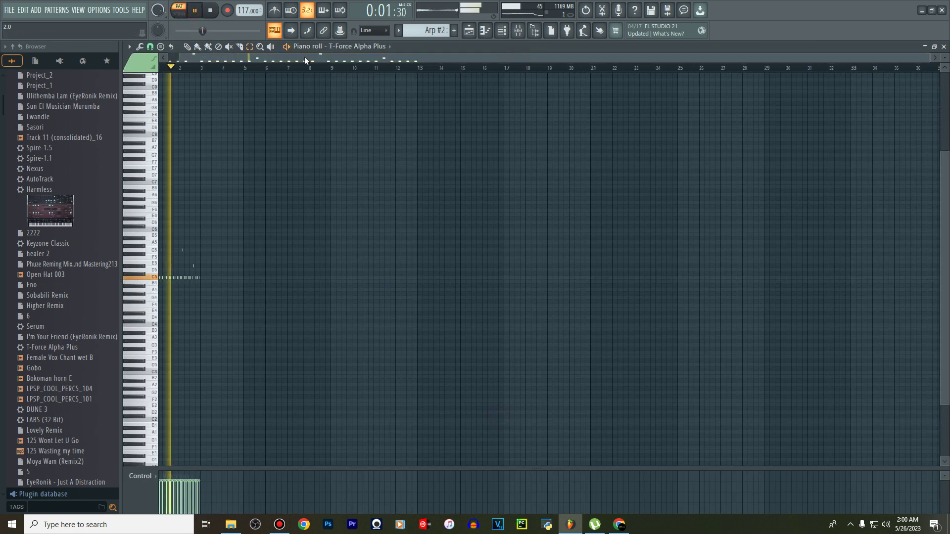
key("space")
left_click(470, 33)
Play the song in the playlist from bar 97, where the second part of the arrangement begins
scroll(483, 198, "down", 1)
scroll(485, 202, "down", 5)
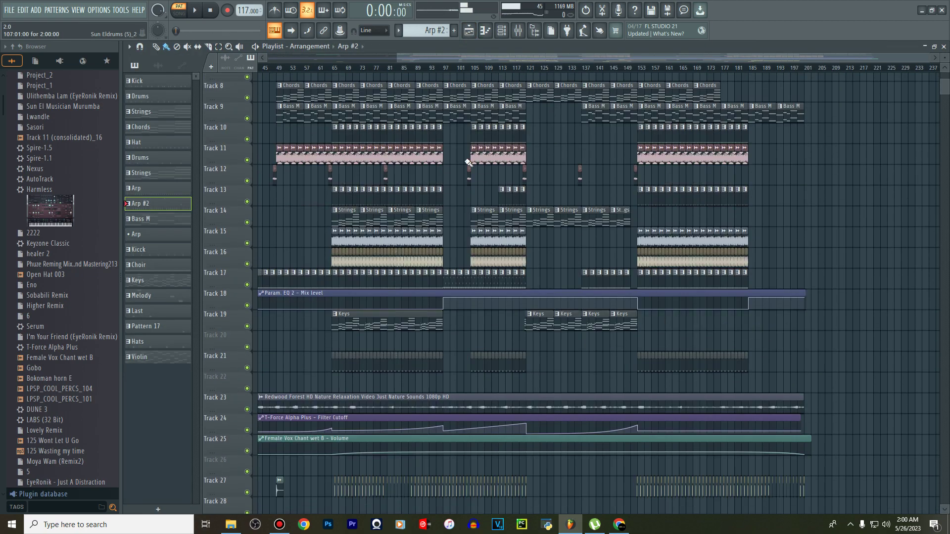
left_click(445, 68)
key("space")
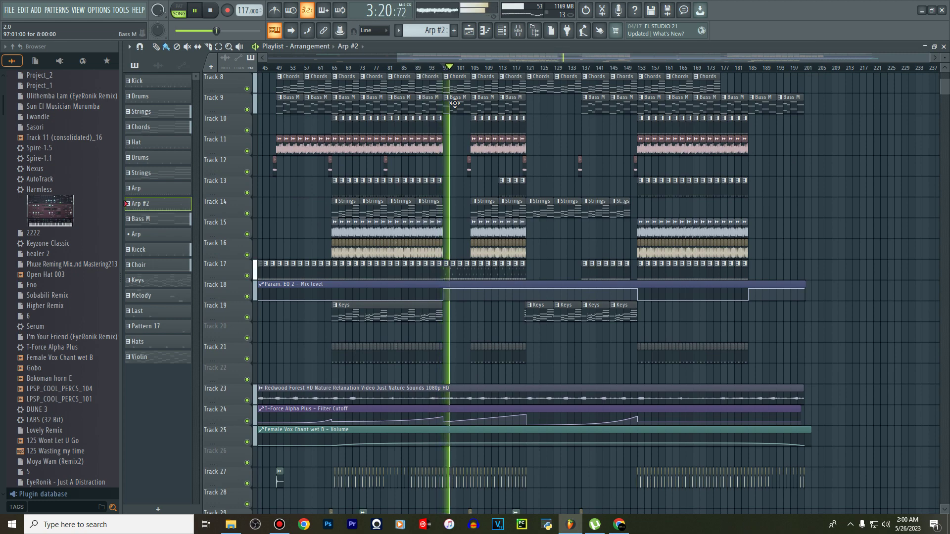
scroll(455, 104, "up", 4)
scroll(455, 106, "up", 1)
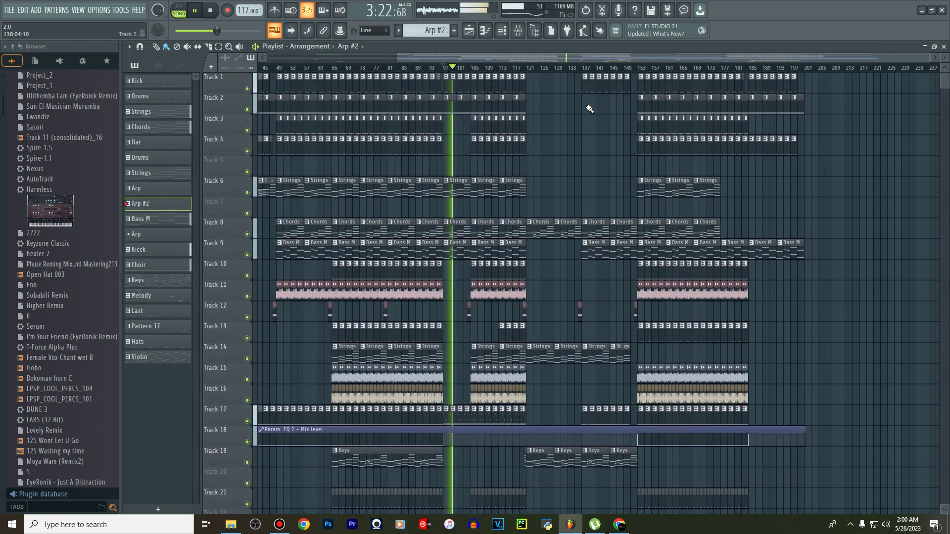
Examine how the layers across all tracks are arranged after bar 97 while the song plays
scroll(598, 294, "down", 3)
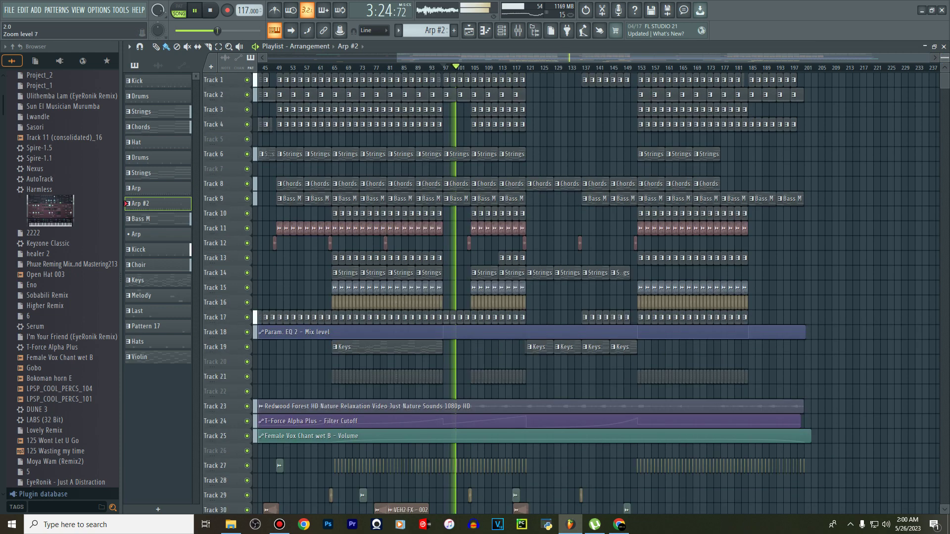
scroll(598, 294, "up", 2)
scroll(597, 293, "up", 1)
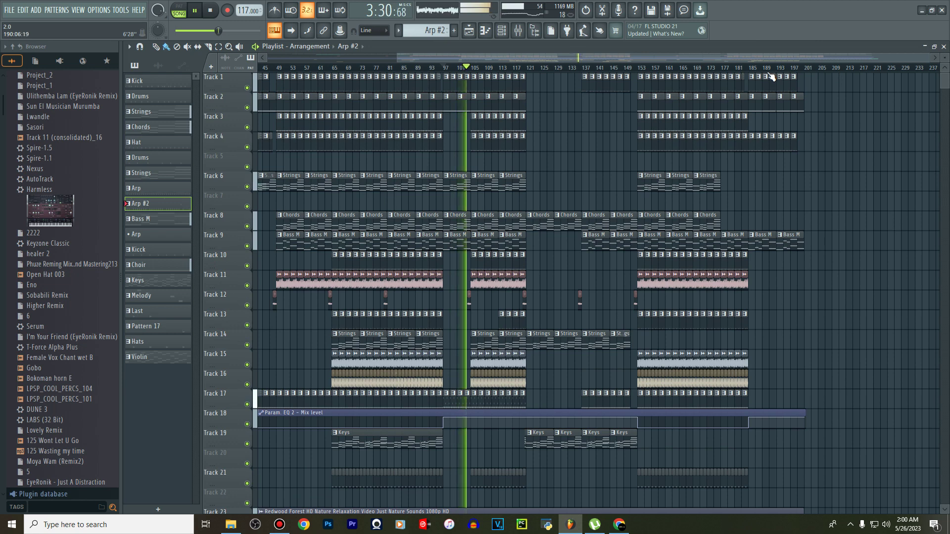
scroll(770, 75, "down", 1)
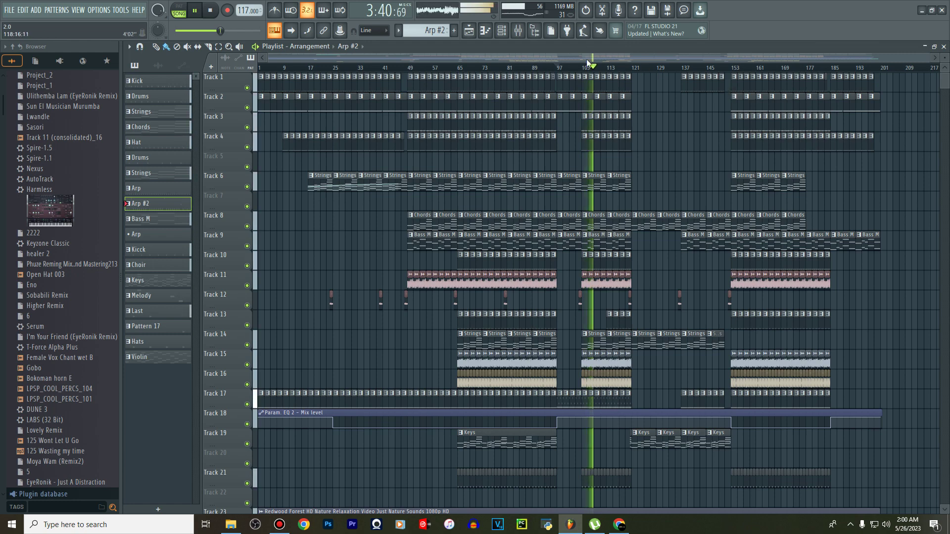
left_click_drag(545, 56, 608, 56)
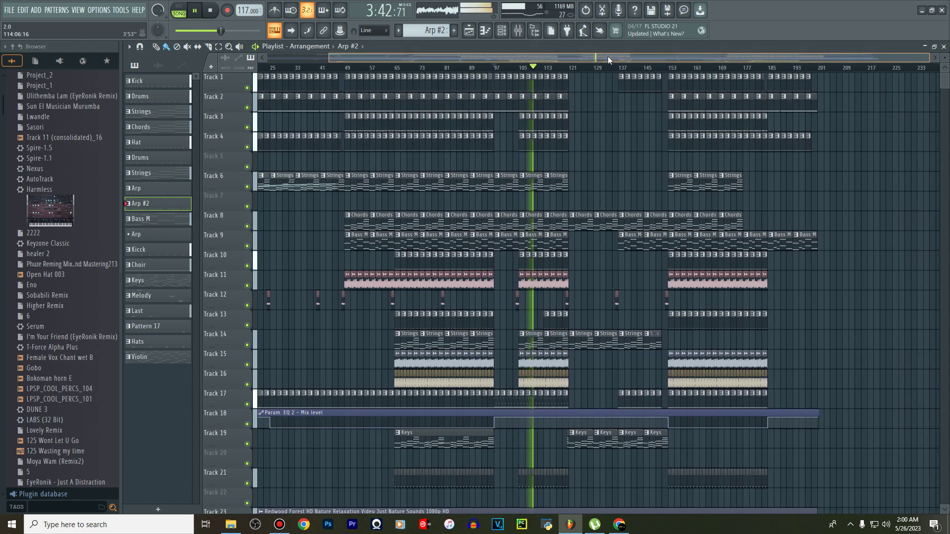
scroll(620, 191, "down", 6)
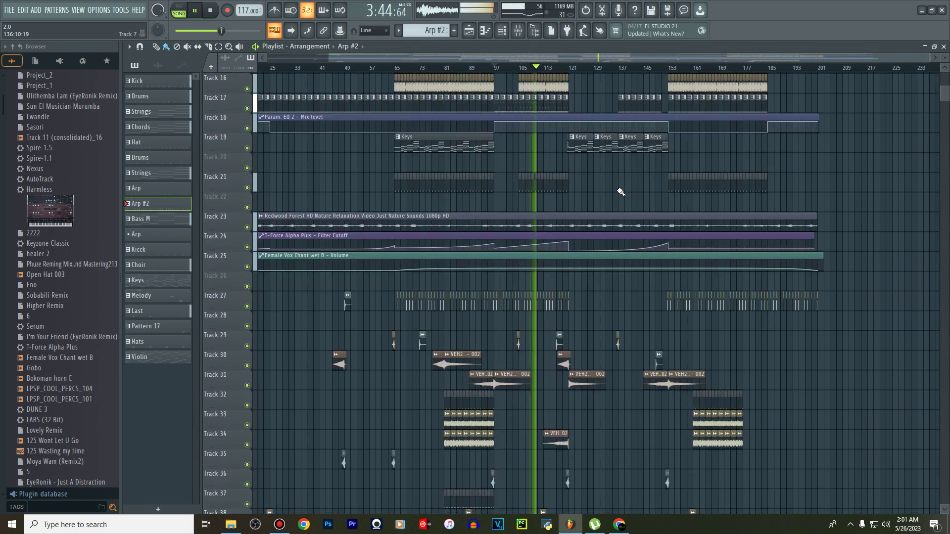
scroll(621, 191, "up", 4)
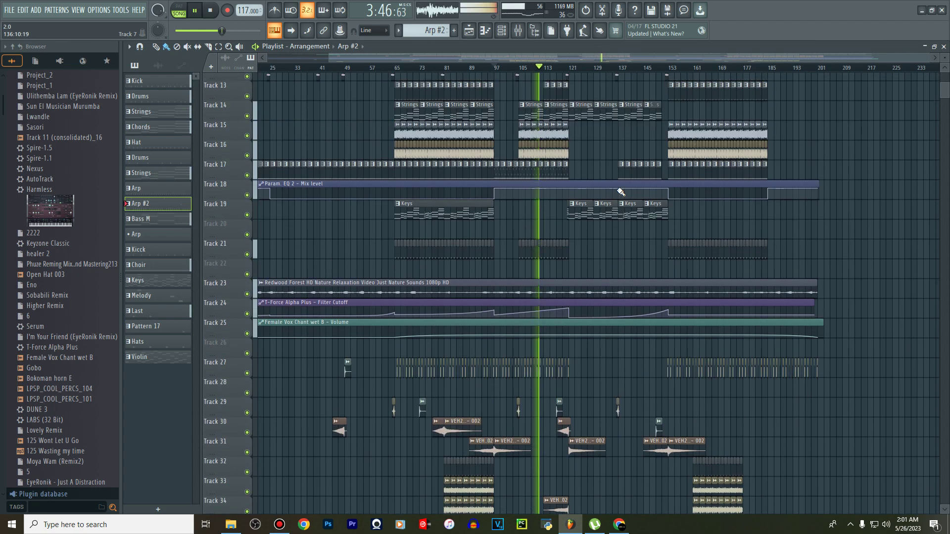
Follow the song's playback across the upper tracks into the break at bar 121 and pause it there
scroll(621, 192, "up", 2)
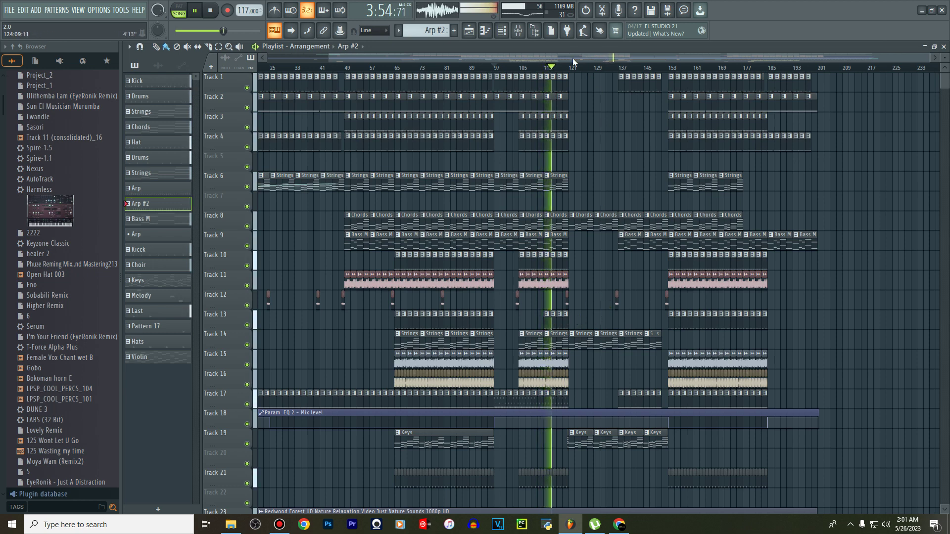
left_click_drag(572, 57, 584, 55)
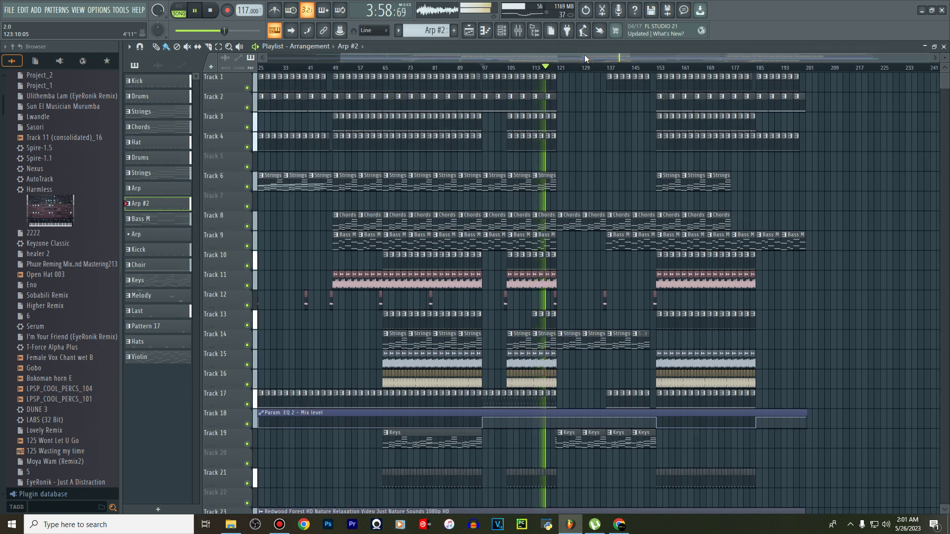
left_click_drag(571, 54, 595, 57)
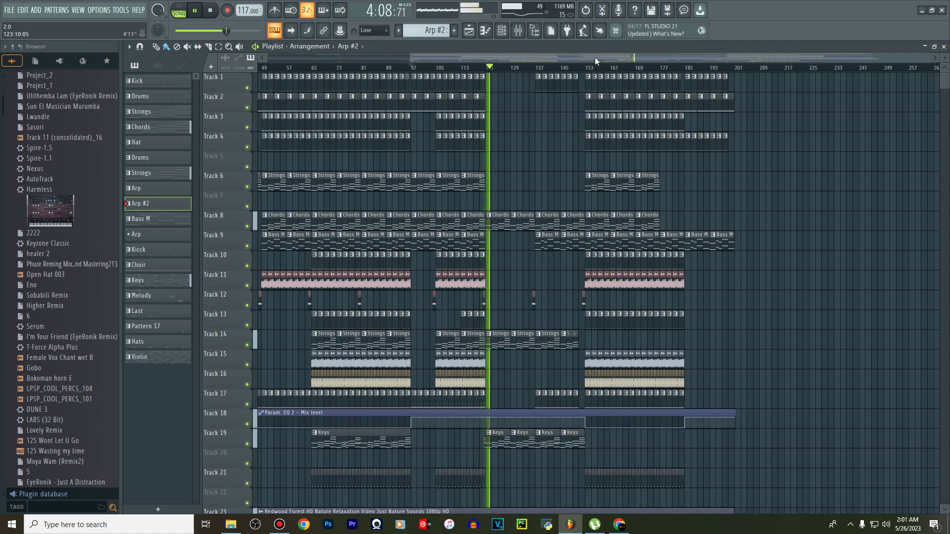
scroll(570, 68, "up", 3)
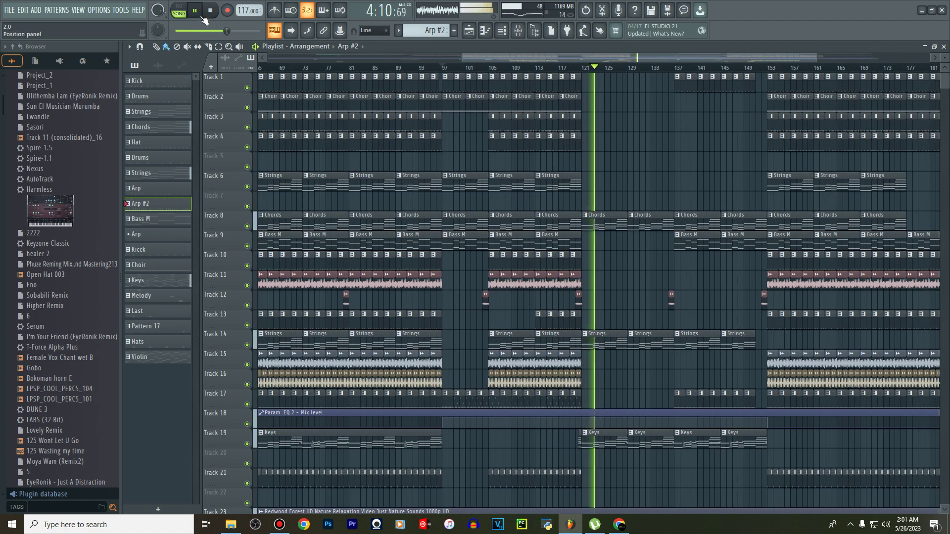
left_click(196, 10)
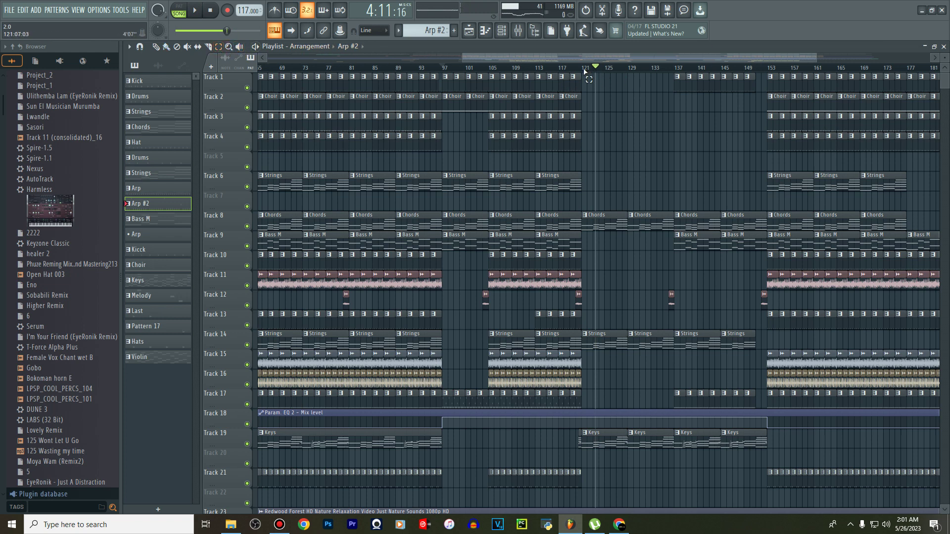
Highlight bars 121 to 136 across all tracks to review the break's layers, then clear the selection
left_click_drag(584, 71, 675, 72)
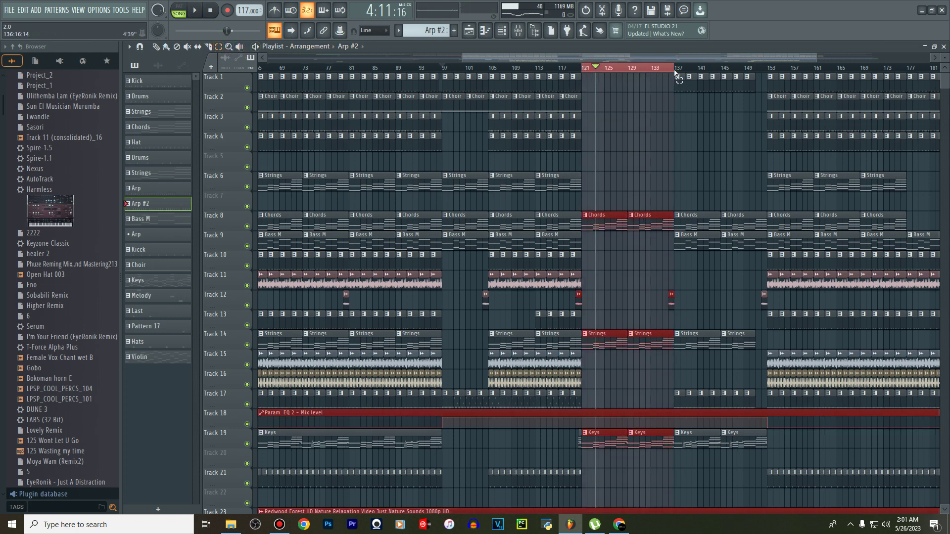
scroll(654, 229, "down", 8)
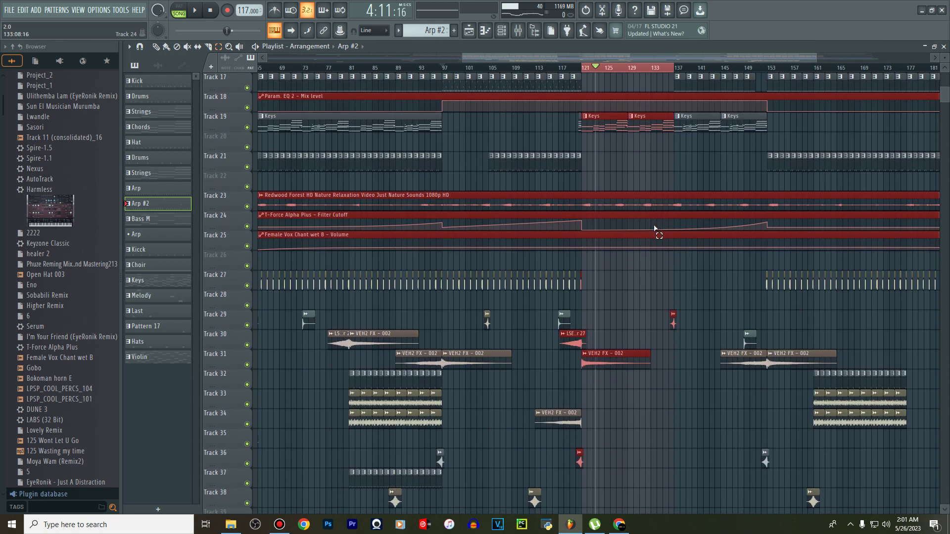
scroll(654, 229, "up", 8)
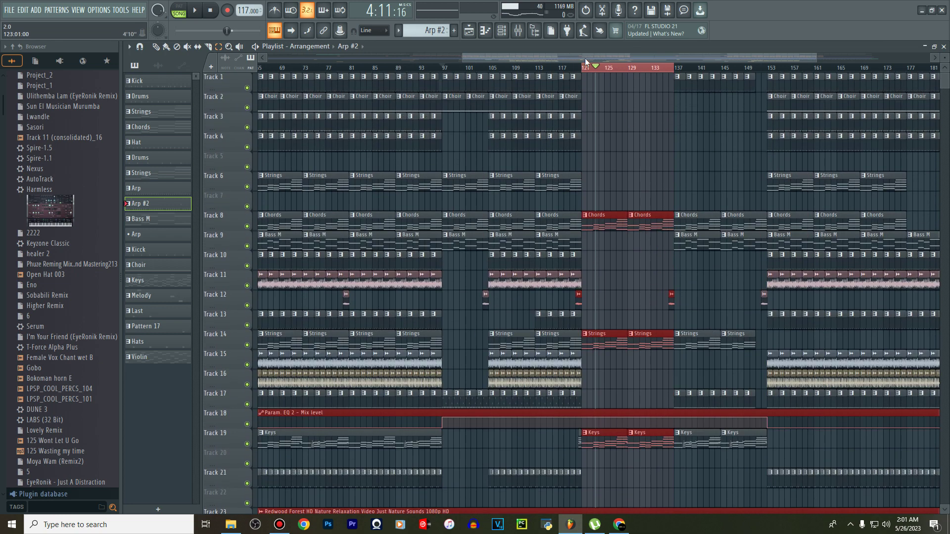
left_click_drag(585, 58, 658, 54)
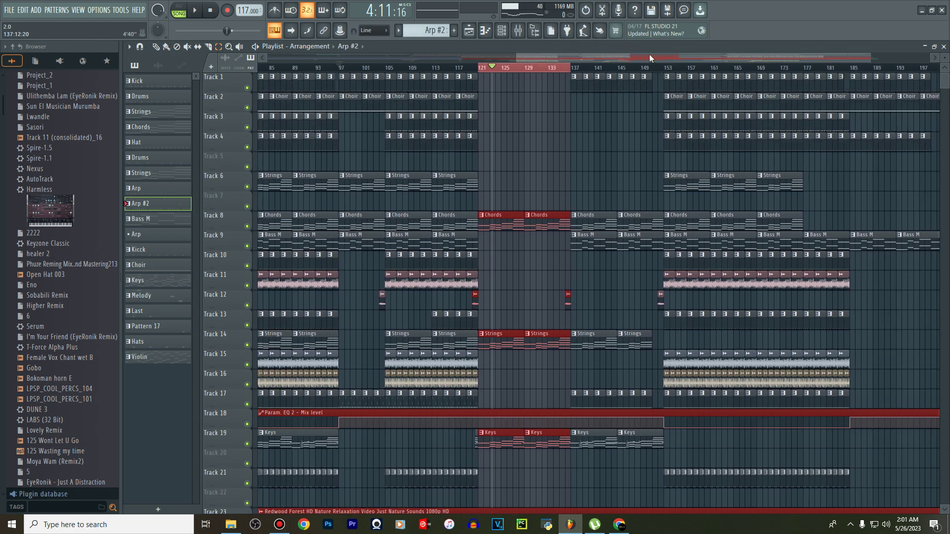
left_click(528, 72)
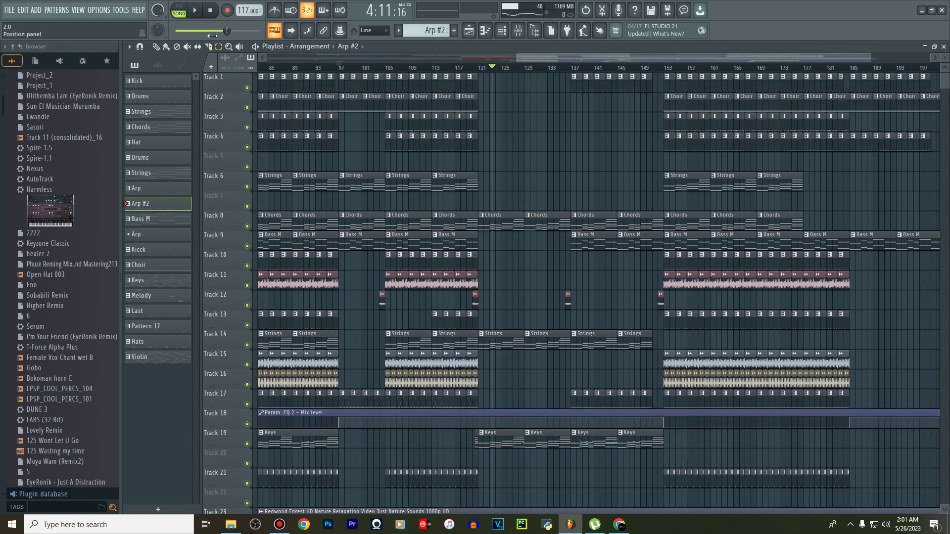
Restart the song from the break at bar 121 and follow its playback into the section starting at bar 153
left_click(211, 11)
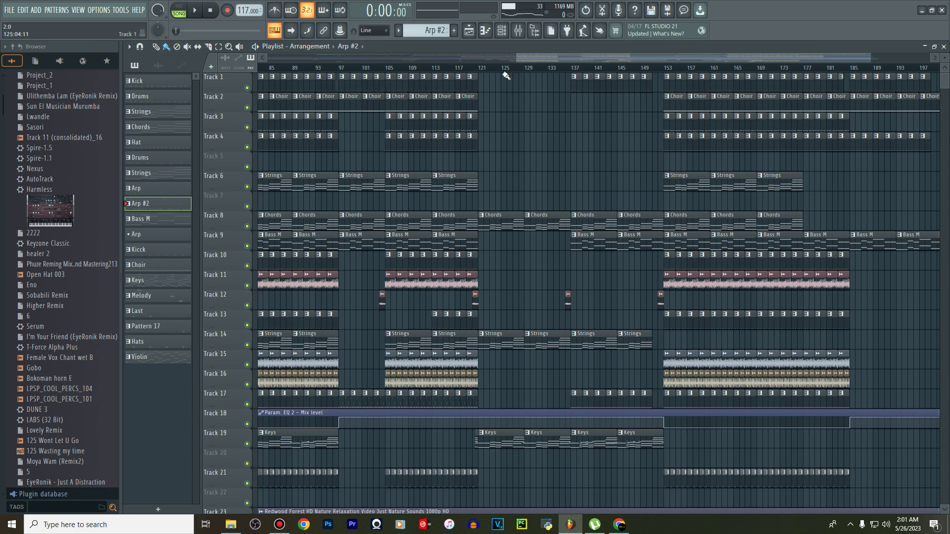
key("space")
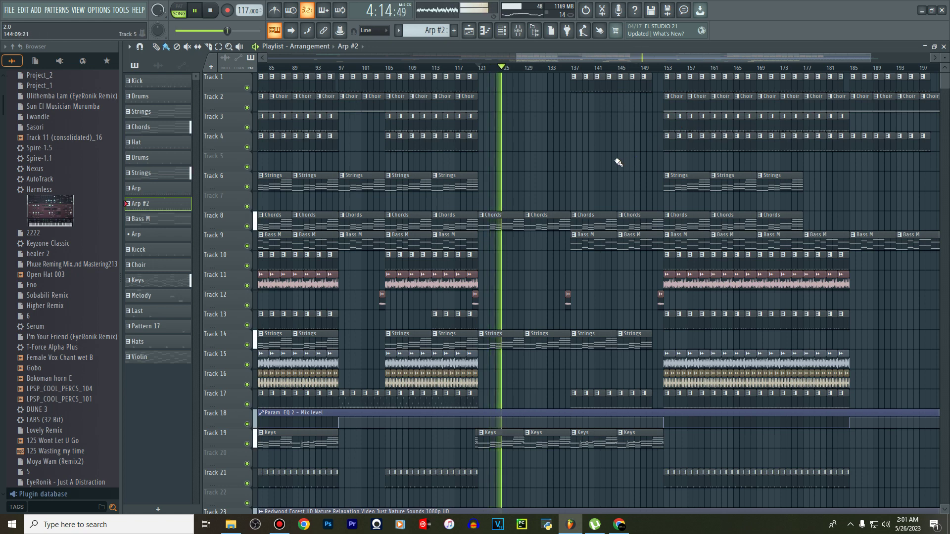
scroll(618, 162, "down", 6)
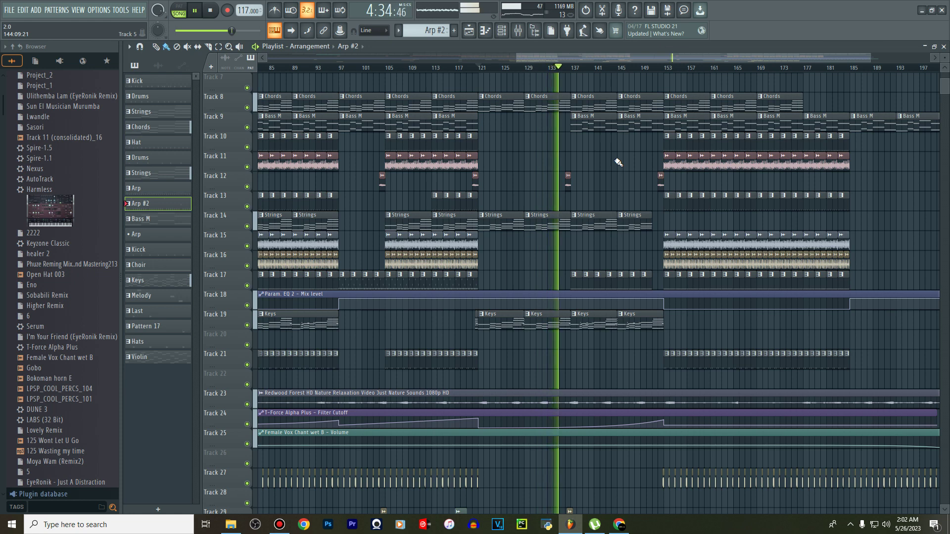
left_click_drag(596, 61, 625, 56)
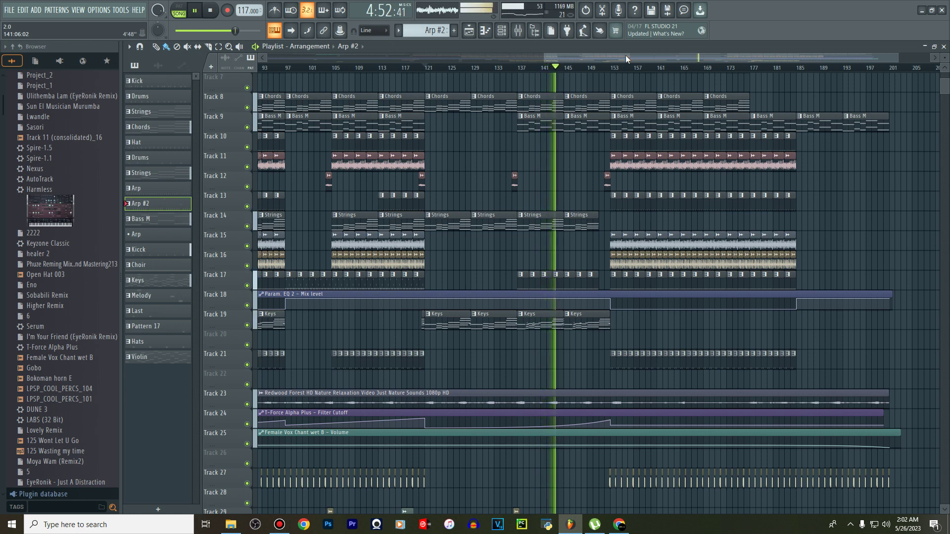
left_click_drag(626, 55, 631, 55)
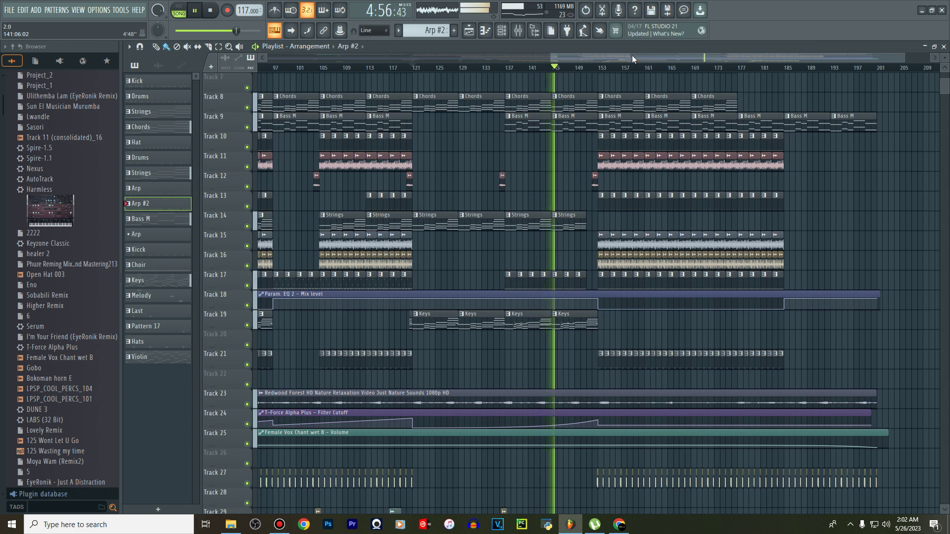
left_click_drag(597, 54, 607, 55)
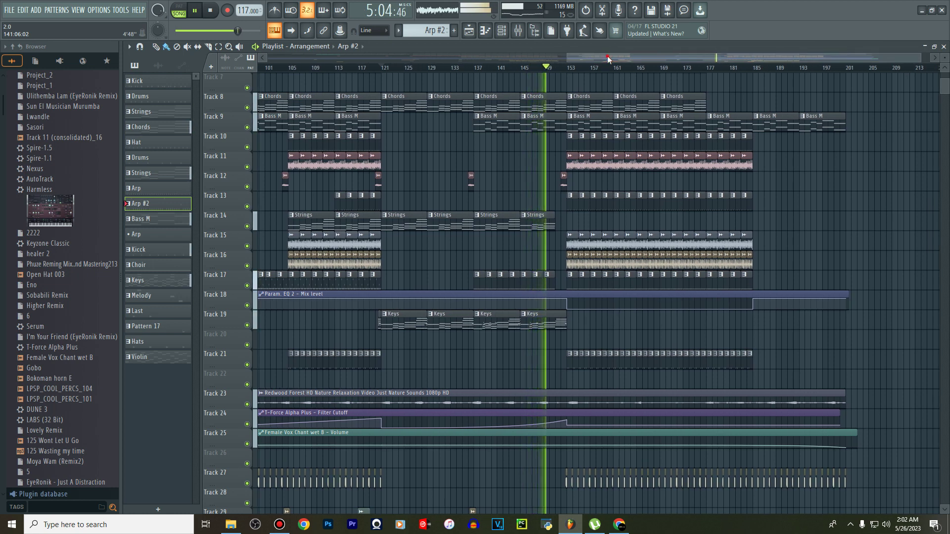
left_click_drag(607, 55, 631, 53)
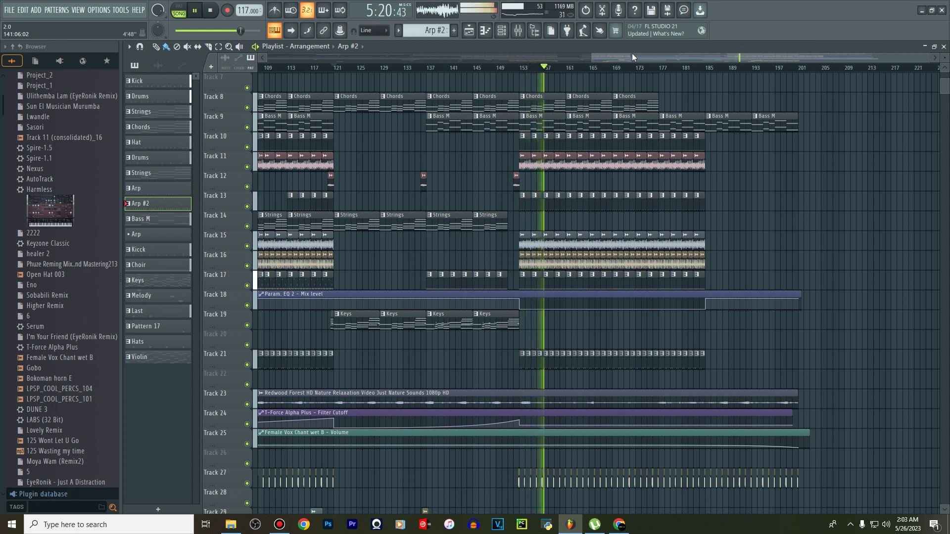
left_click_drag(621, 53, 628, 54)
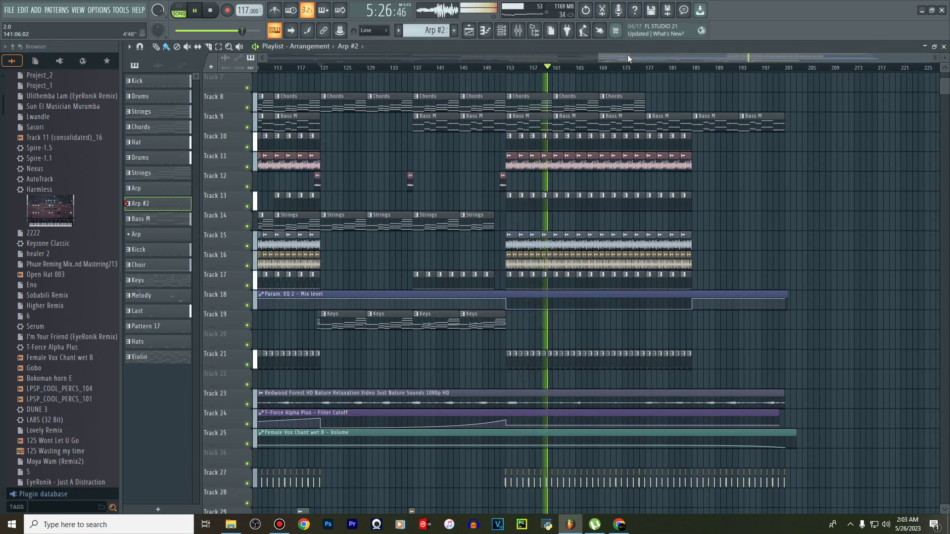
Examine the layers of the final section from bar 153 into the outro after bar 185 while the song plays
scroll(631, 156, "down", 3)
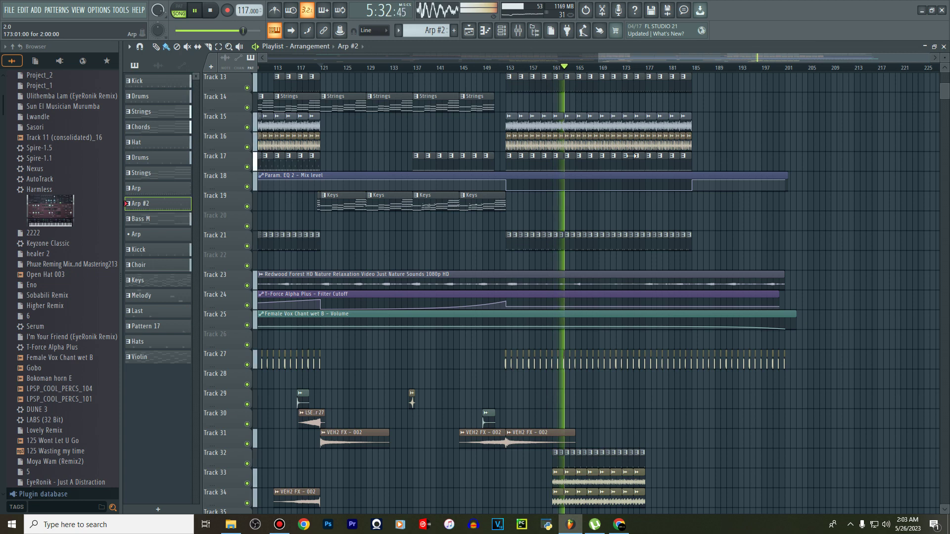
scroll(631, 156, "up", 3)
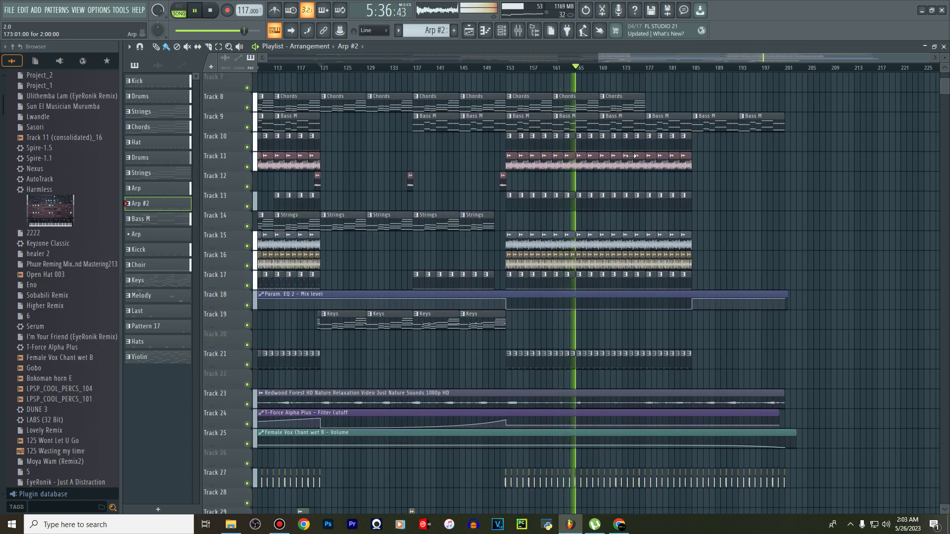
left_click_drag(641, 56, 650, 56)
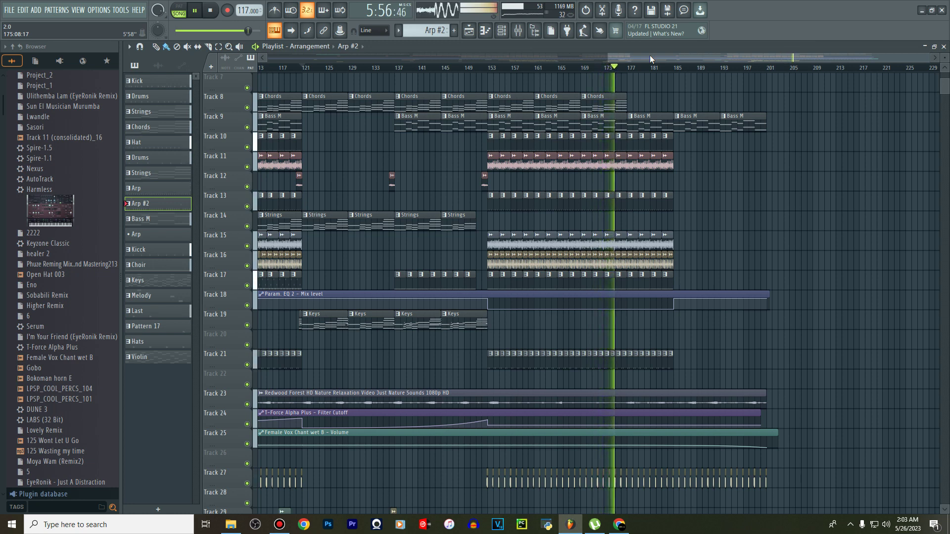
left_click_drag(650, 55, 656, 57)
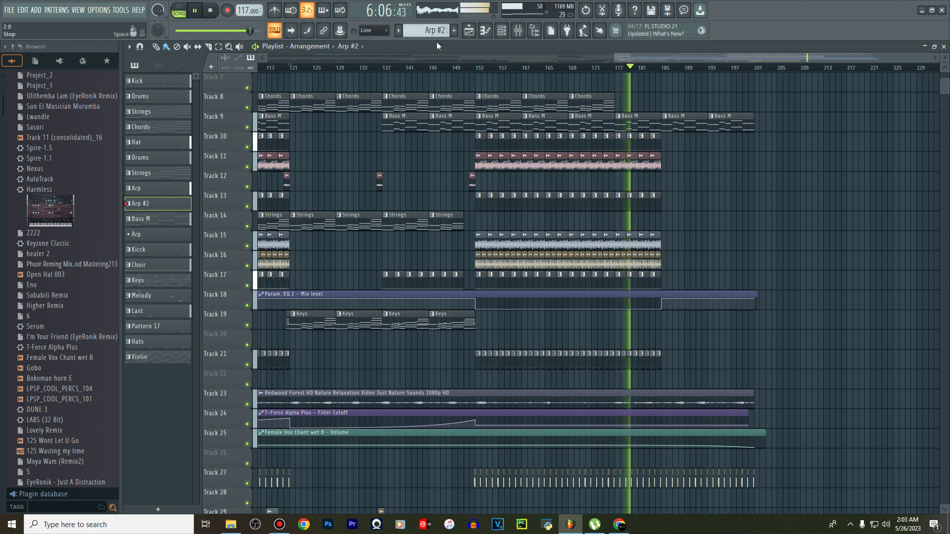
left_click_drag(645, 55, 651, 56)
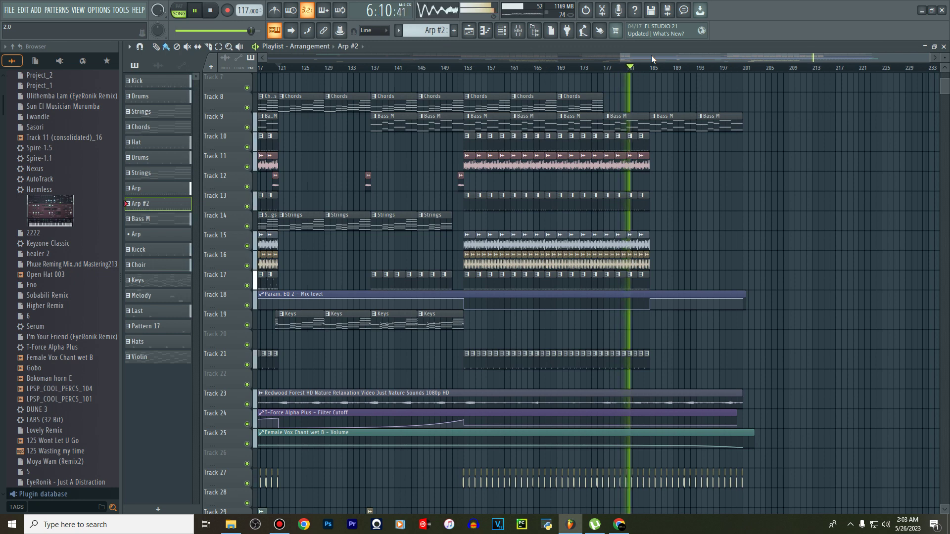
left_click_drag(651, 55, 663, 55)
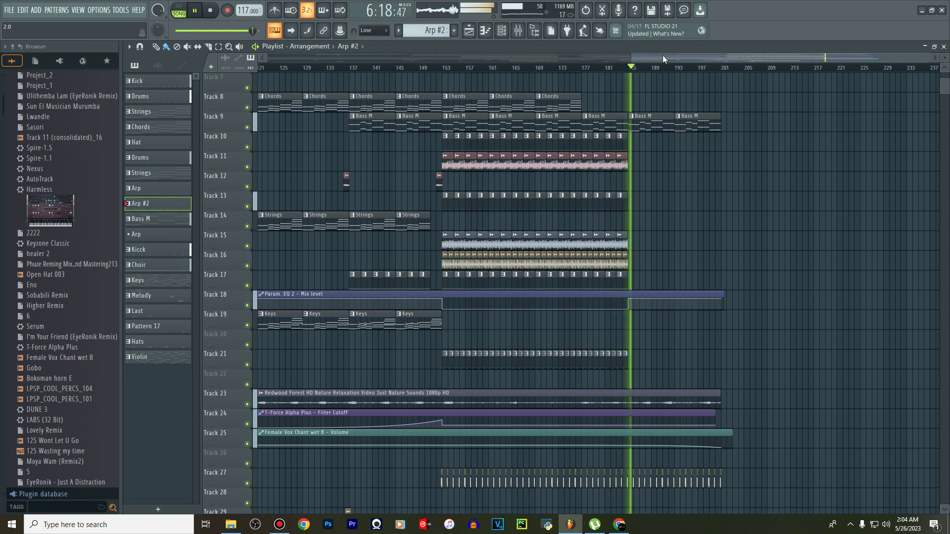
left_click_drag(664, 55, 672, 57)
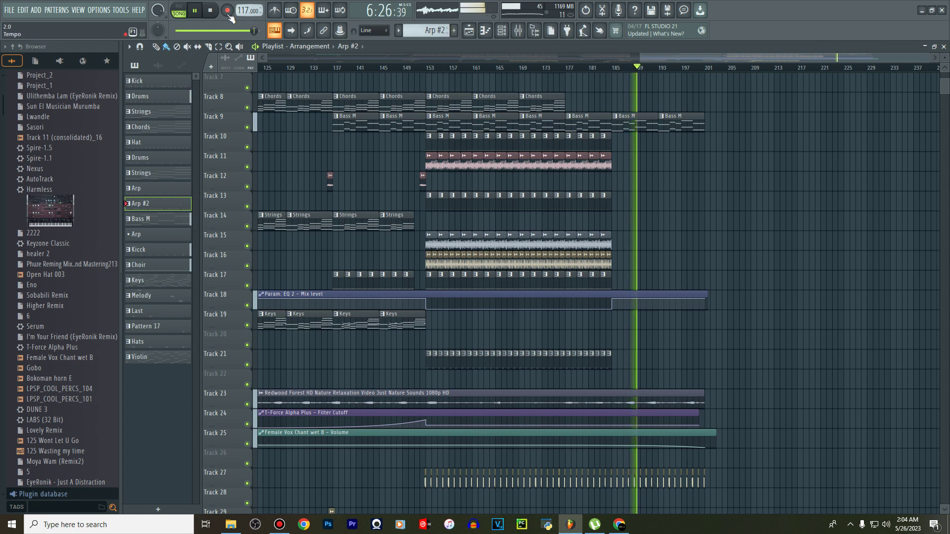
Stop the song, highlight bars 153 to about 184 across all tracks, and clear the selection
left_click(216, 12)
left_click(219, 12)
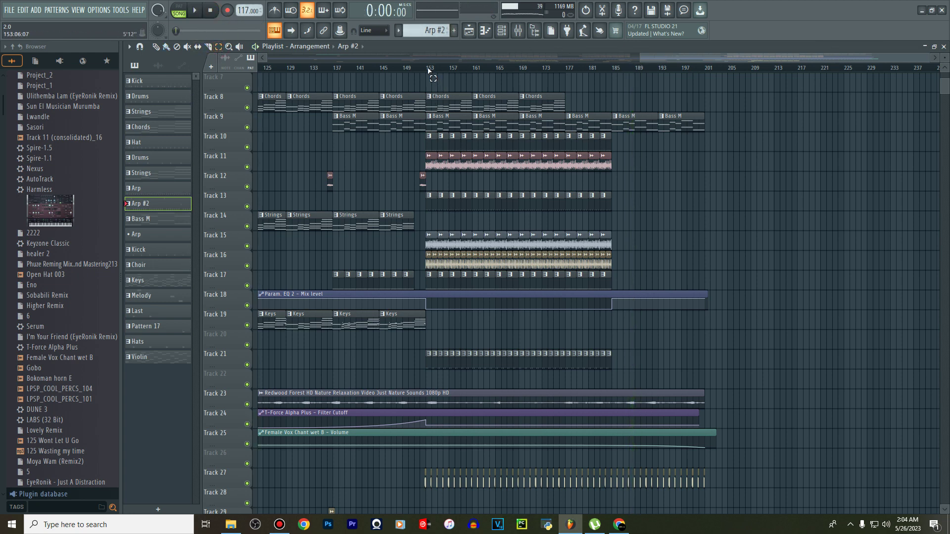
left_click_drag(428, 71, 605, 77)
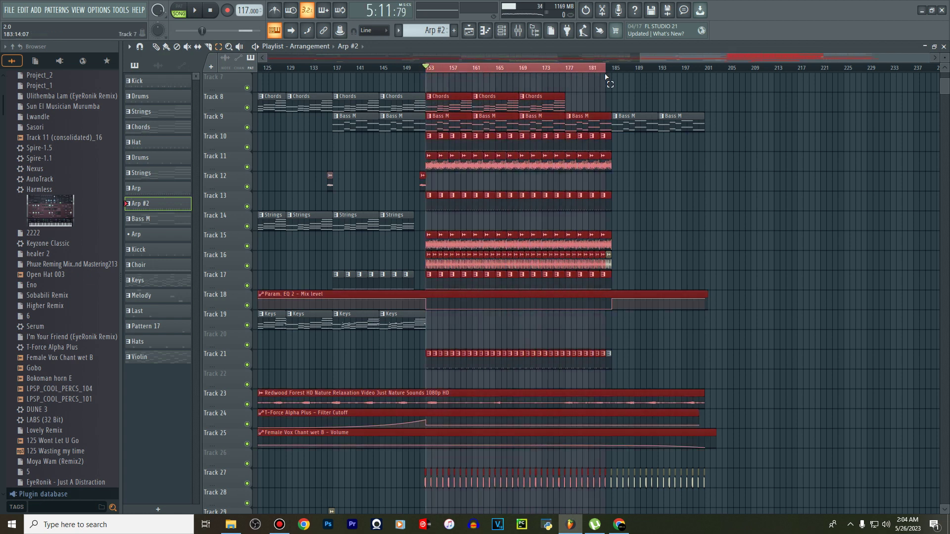
left_click(612, 69, "ctrl")
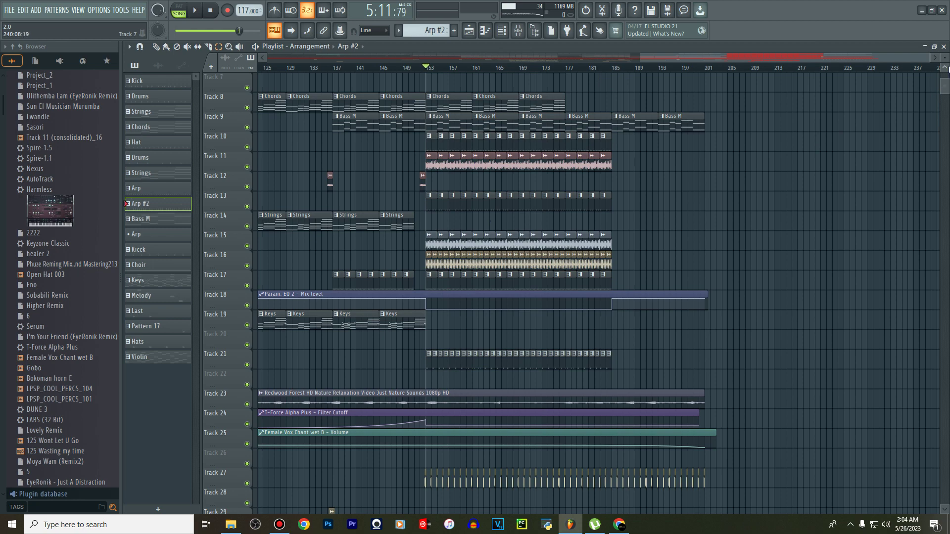
Highlight in turn the Keys clips on Track 19 and Strings clips on Track 14 after bar 121, and the Track 6 Strings after bar 153
scroll(940, 68, "up", 6)
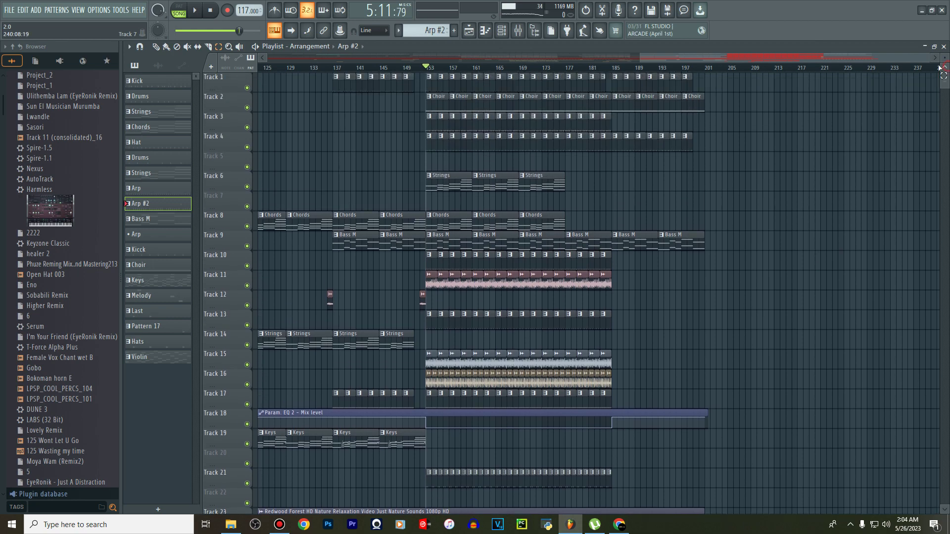
left_click_drag(823, 58, 619, 57)
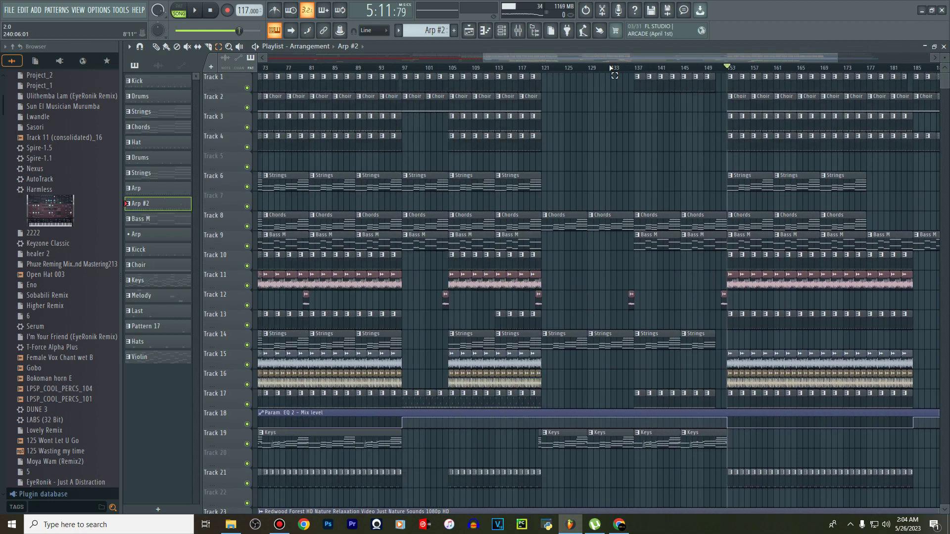
scroll(612, 69, "down", 5)
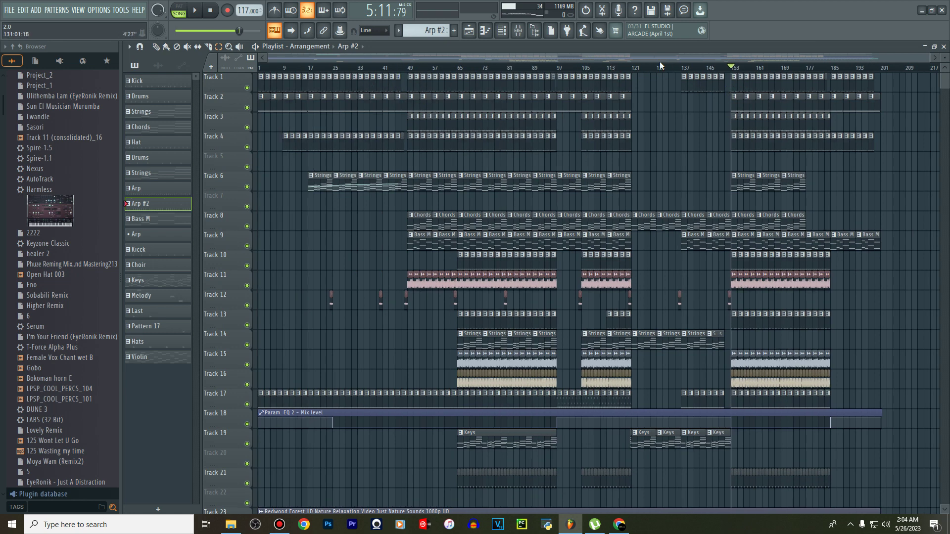
scroll(741, 275, "down", 2)
scroll(741, 276, "right", 2)
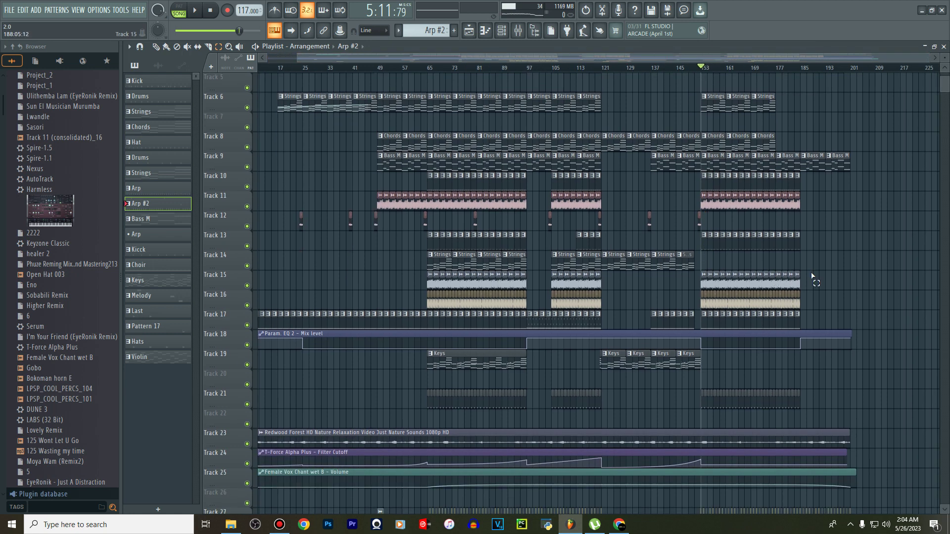
left_click_drag(687, 367, 608, 363)
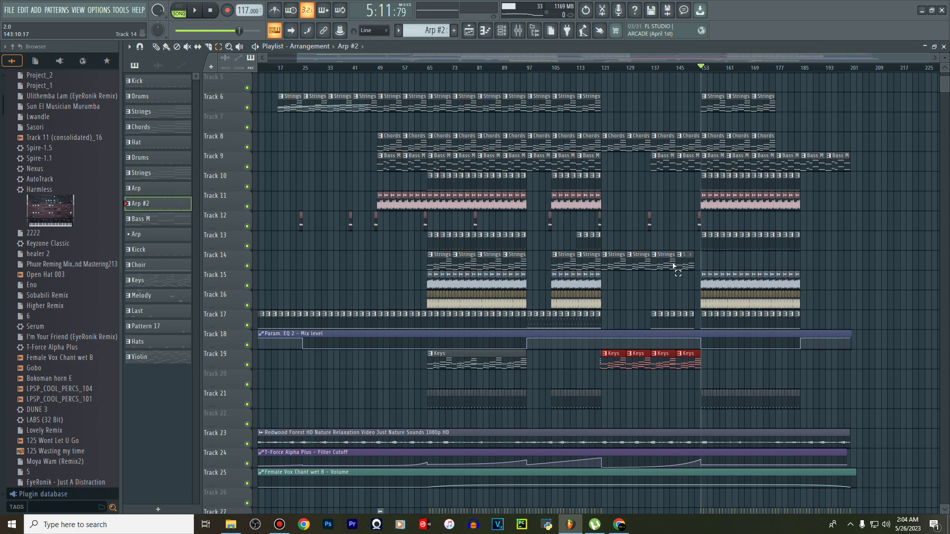
left_click_drag(678, 264, 614, 275)
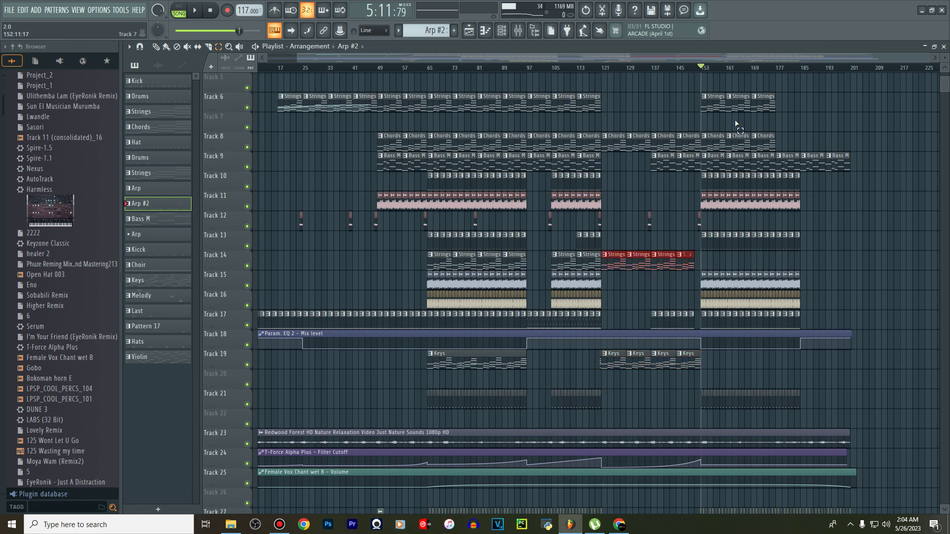
left_click_drag(770, 106, 717, 118)
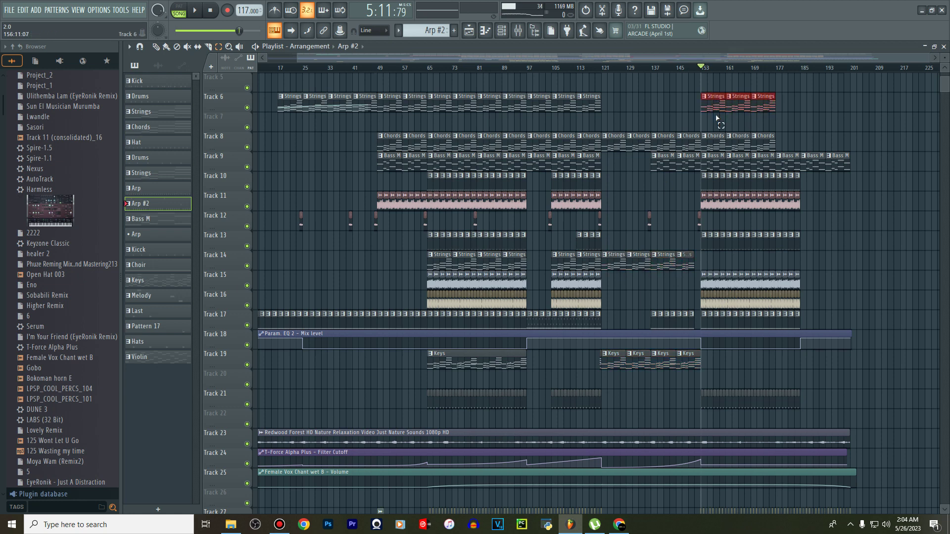
Highlight the Strings, Chords and Bass M clips on Tracks 6 to 9 for bars 49 to 64, and those after bar 153
left_click_drag(423, 105, 385, 208)
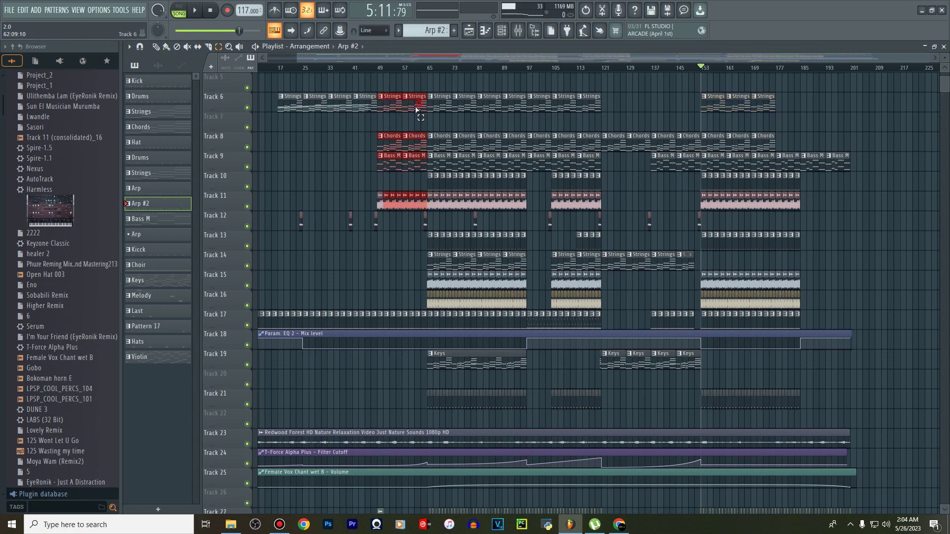
left_click_drag(416, 110, 390, 171)
left_click_drag(768, 104, 711, 167)
Highlight the Track 14 Strings and Track 19 Keys clips between bars 65 and 96, and the Track 11 clips leading up to bar 96
left_click_drag(524, 251, 412, 272)
left_click_drag(525, 363, 492, 356)
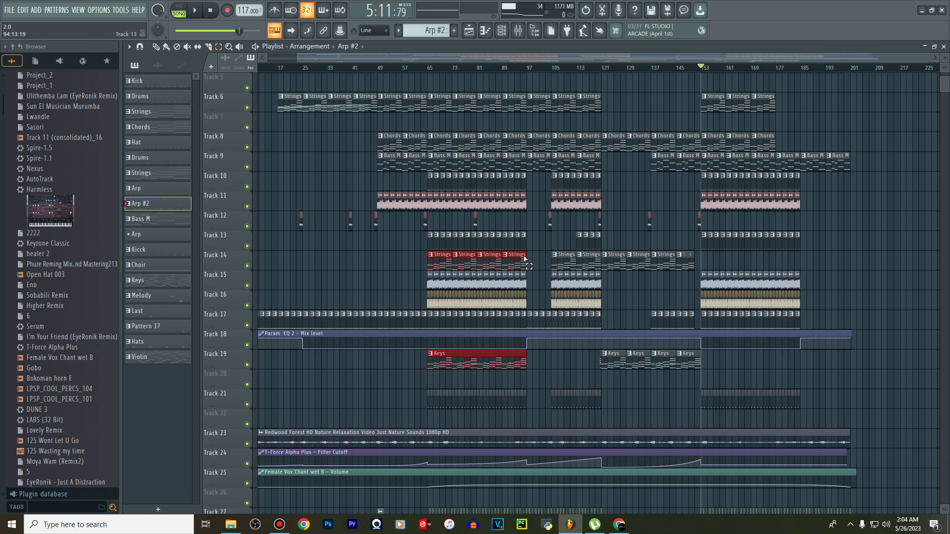
left_click_drag(524, 204, 440, 228)
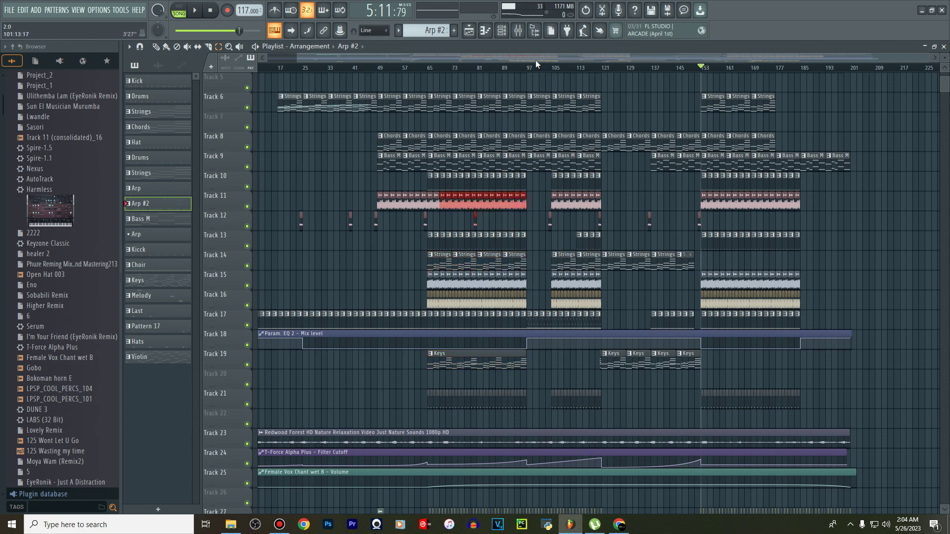
Highlight the final section from about bar 157 to 184 as a time range, highlight its clips from bar 153, and clear the selection
left_click_drag(537, 57, 612, 56)
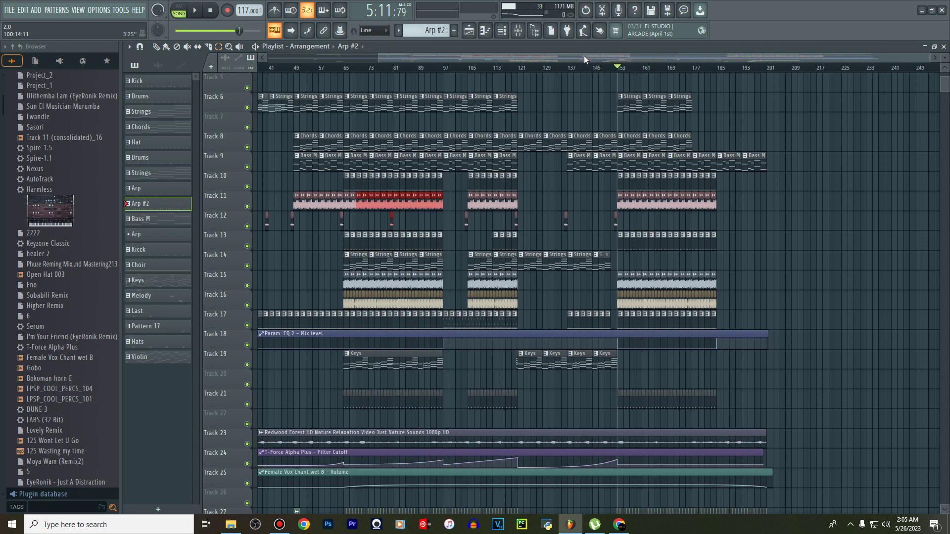
left_click_drag(584, 55, 622, 57)
mouse_move(613, 57)
left_mouse_down()
mouse_move(661, 60)
mouse_move(547, 74)
left_mouse_up()
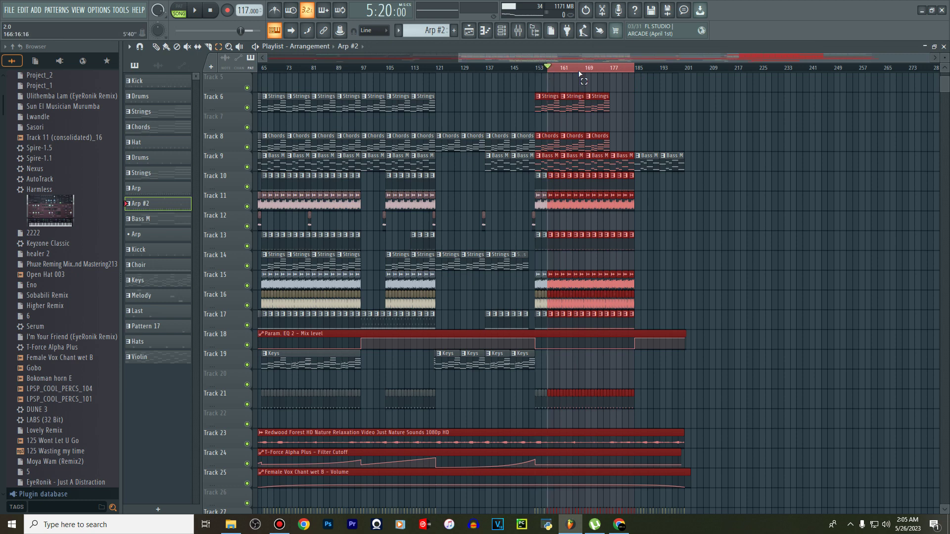
key("ctrl+d")
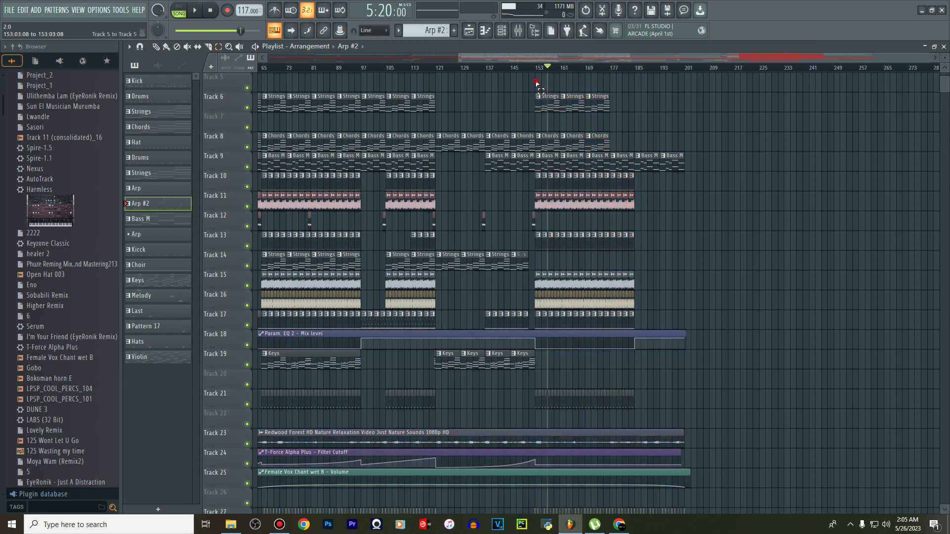
left_click_drag(536, 82, 638, 402)
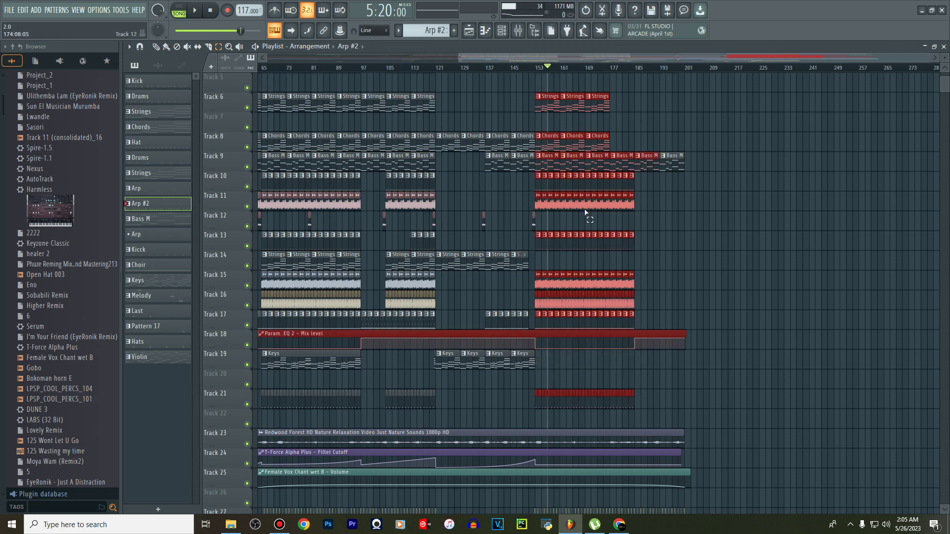
left_click(644, 116)
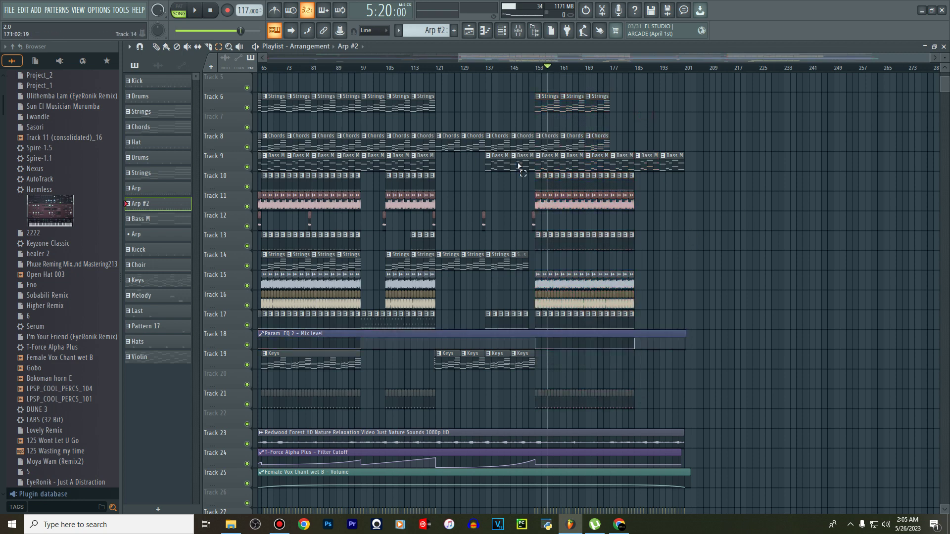
Highlight the outro from about bar 186 to bar 200 across all tracks, and clear the selection
left_click_drag(531, 58, 459, 55)
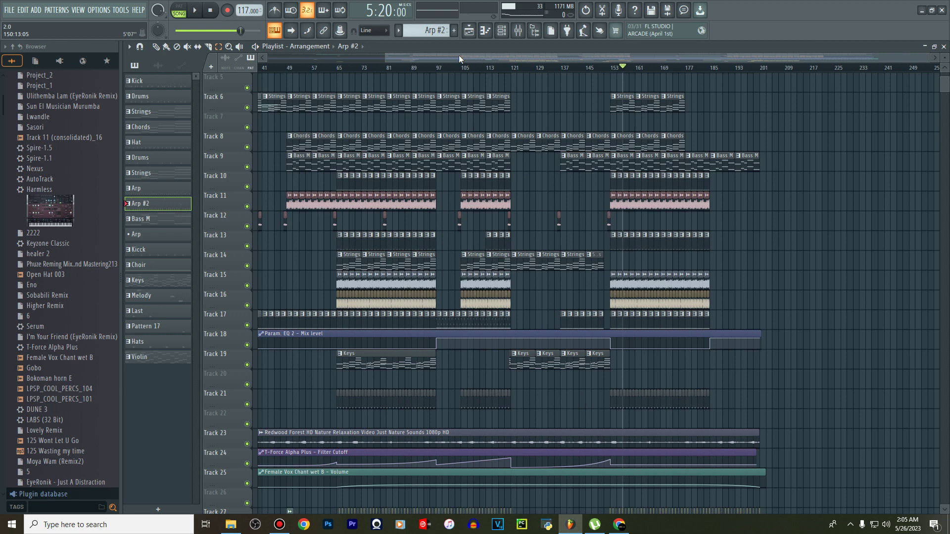
scroll(488, 58, "left", 1)
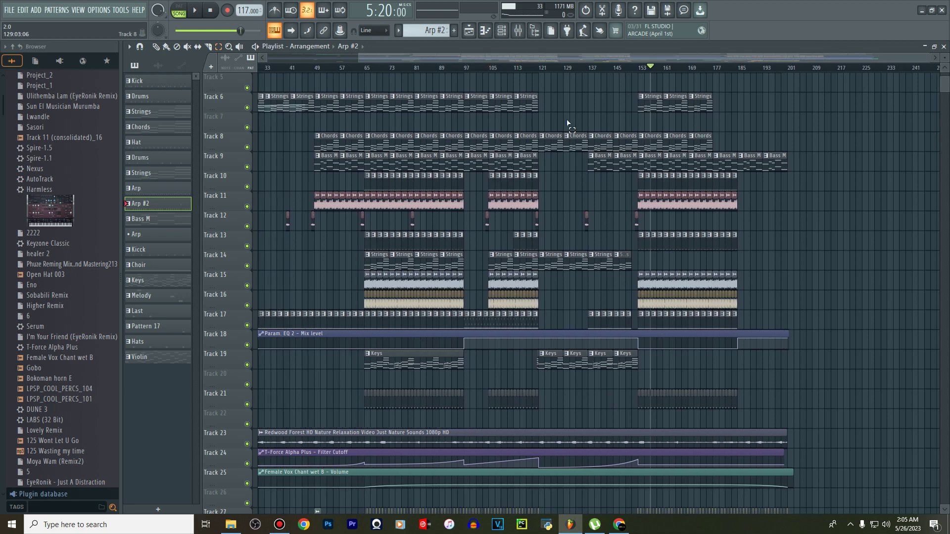
left_click_drag(569, 53, 643, 58)
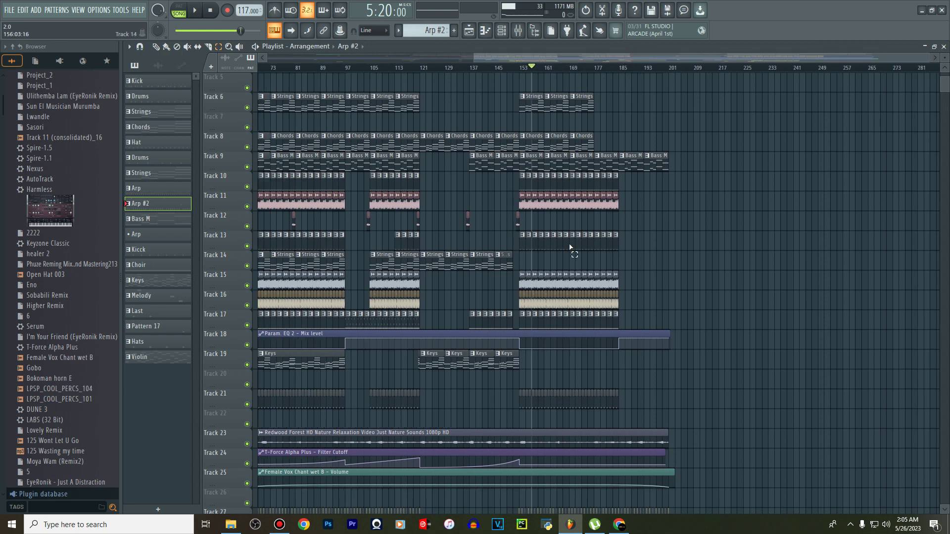
left_click_drag(566, 60, 577, 59)
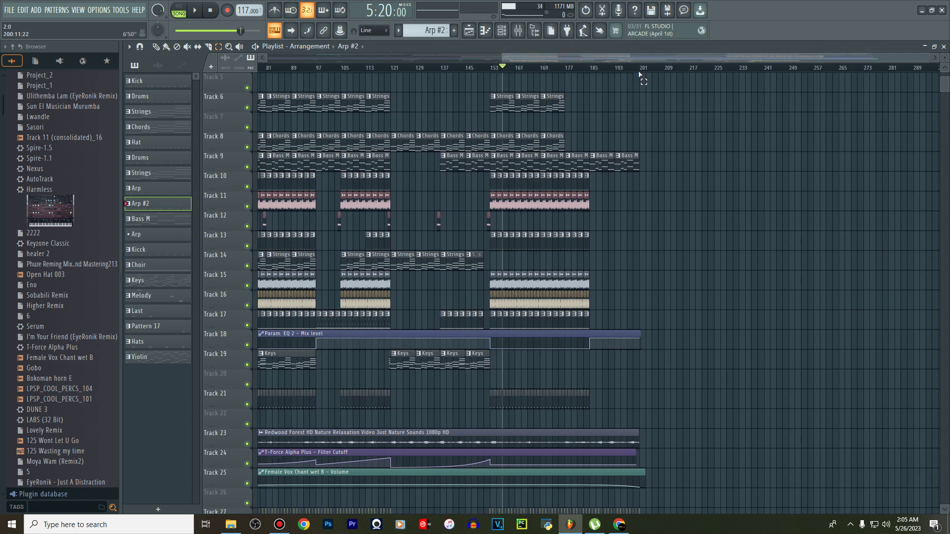
left_click_drag(627, 108, 598, 245)
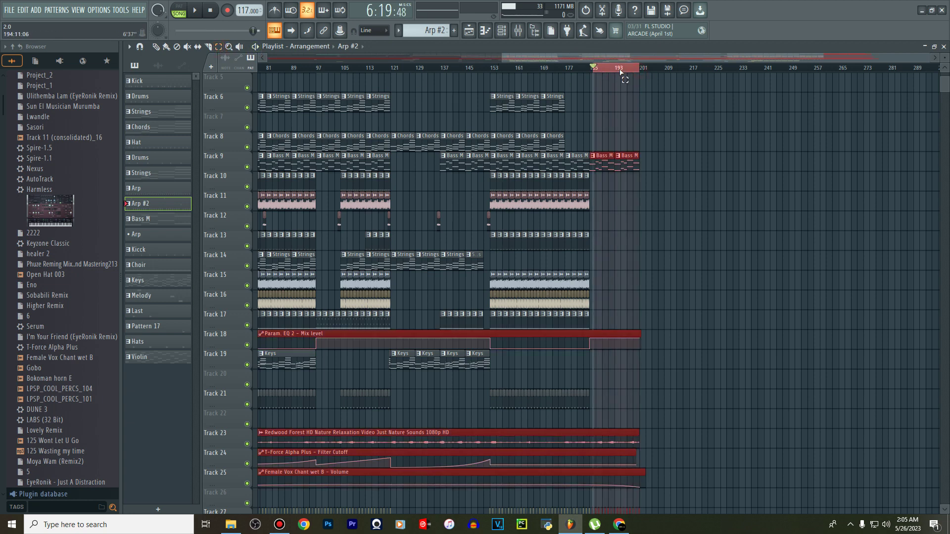
left_click(477, 212)
Examine the layers of the arrangement from Track 1 down to Track 37, with a brief look at the Channel rack
scroll(483, 203, "down", 5)
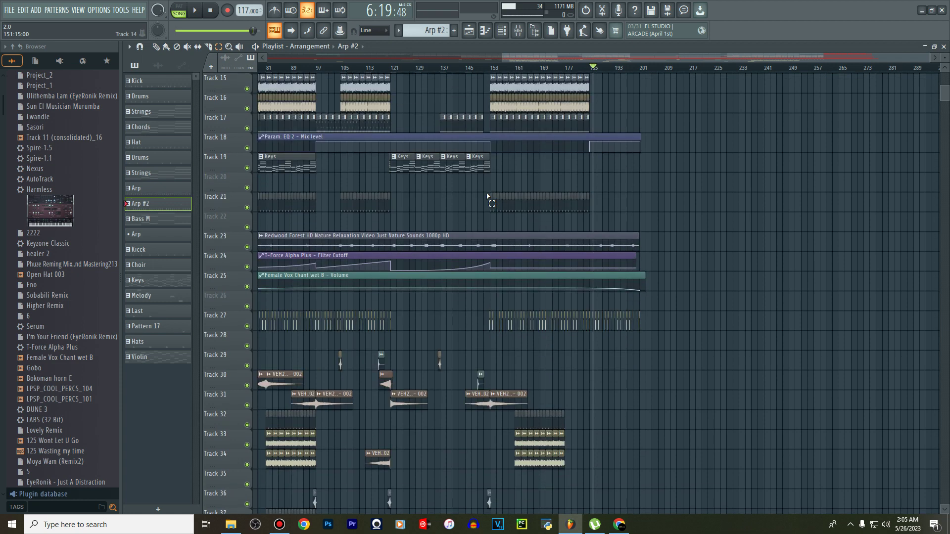
scroll(488, 196, "down", 2)
scroll(487, 196, "up", 8)
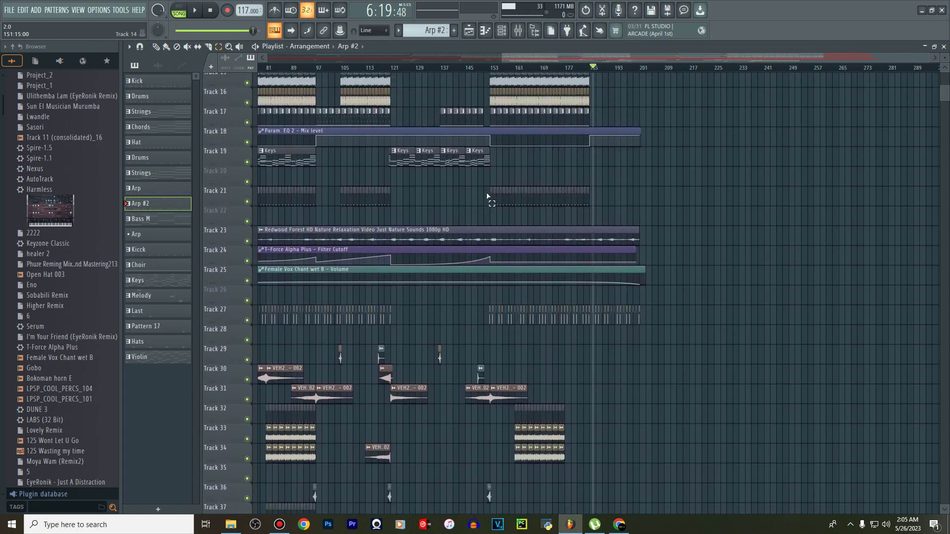
scroll(487, 197, "up", 2)
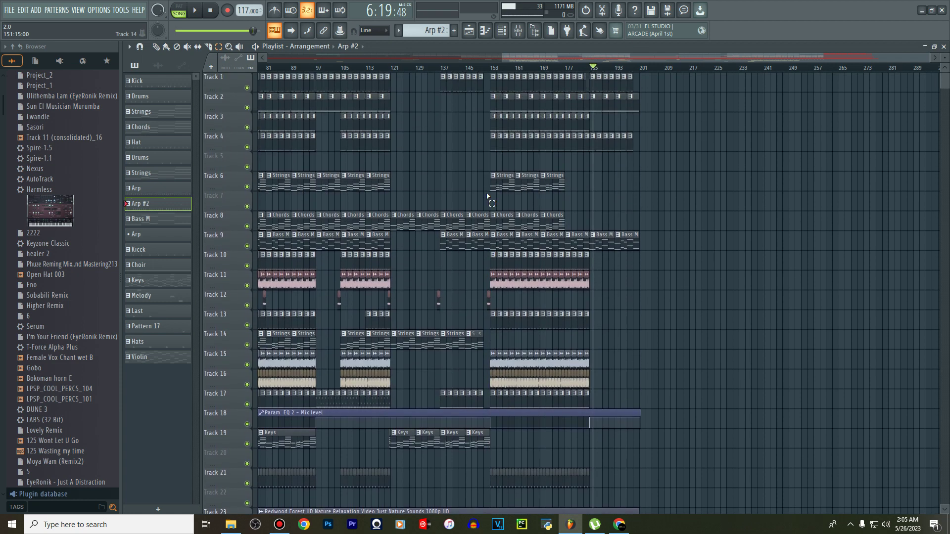
scroll(523, 69, "left", 3)
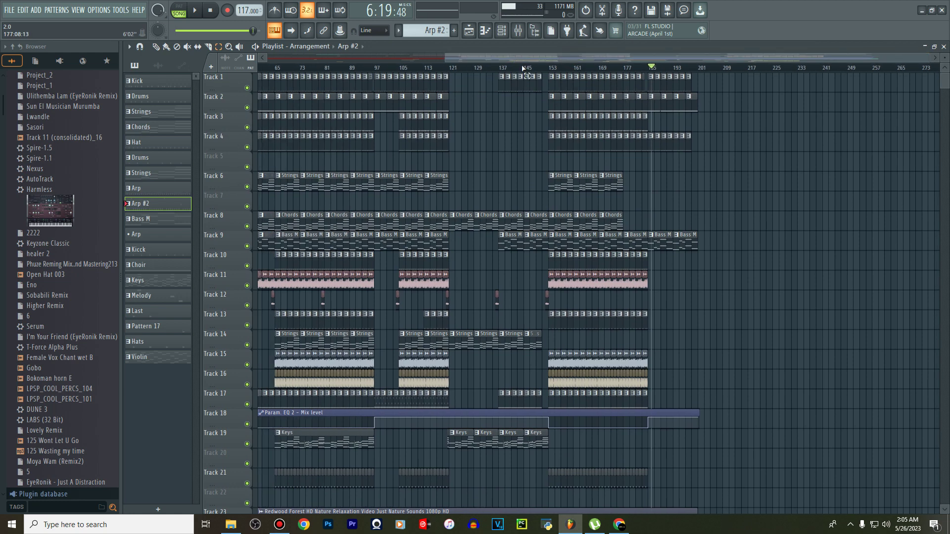
scroll(565, 68, "left", 4)
left_click(502, 30)
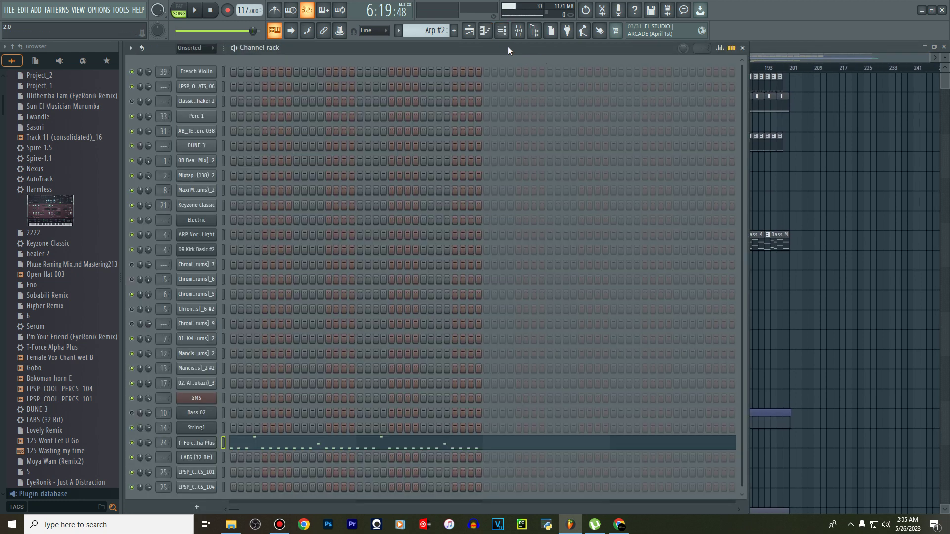
left_click(469, 32)
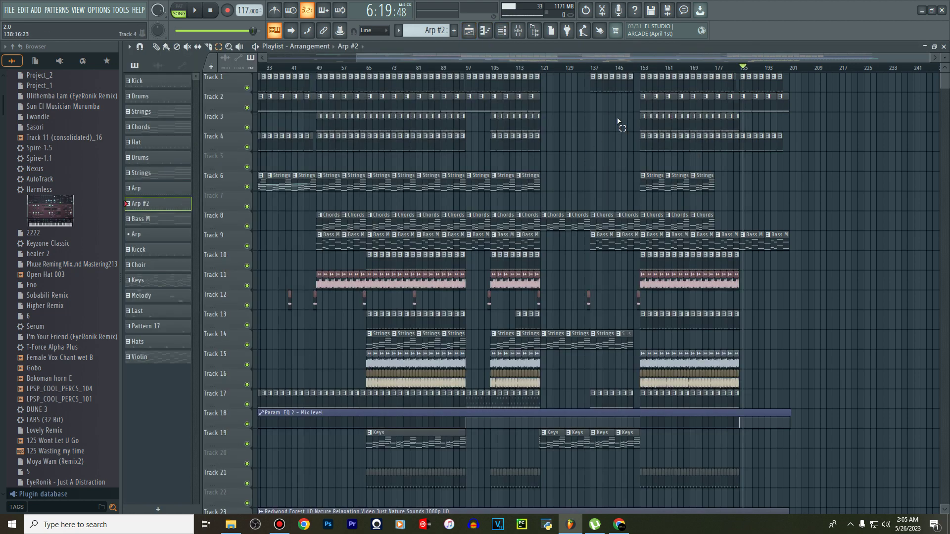
scroll(672, 59, "left", 2)
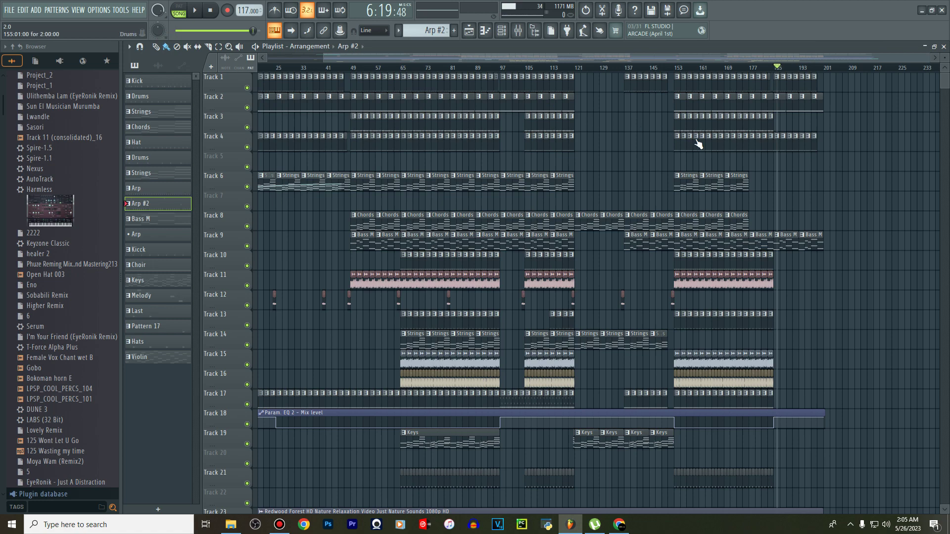
scroll(697, 217, "down", 6)
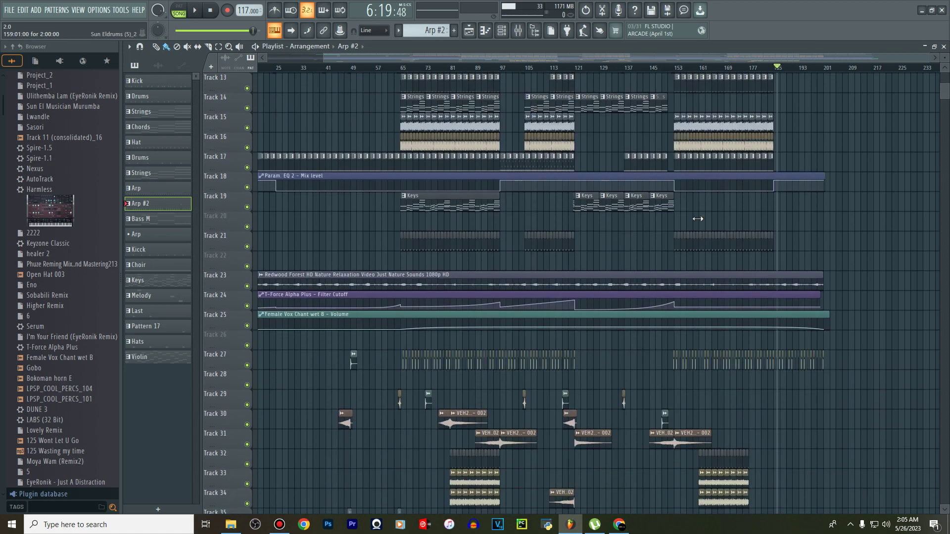
Inspect the notes of the Keys pattern in the Piano roll and return to the Playlist
double_click(606, 207)
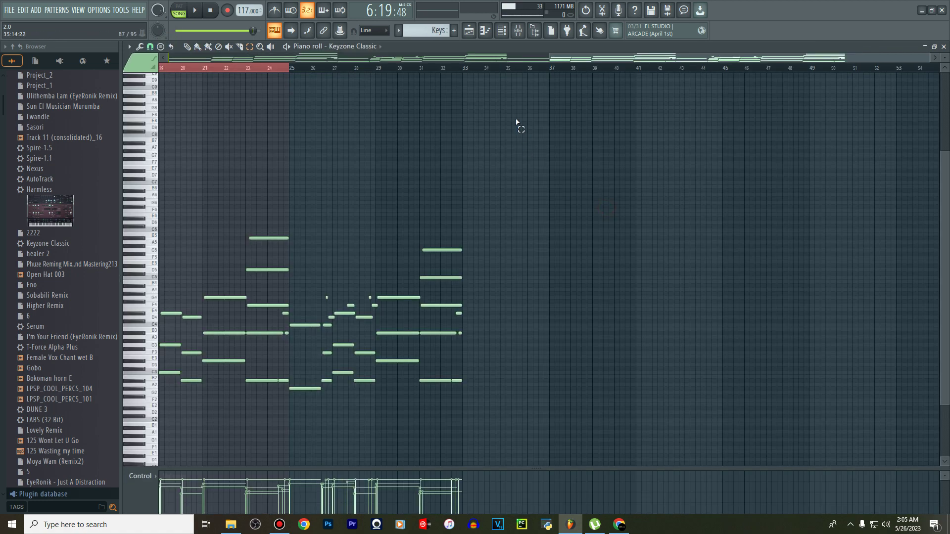
left_click_drag(475, 58, 329, 61)
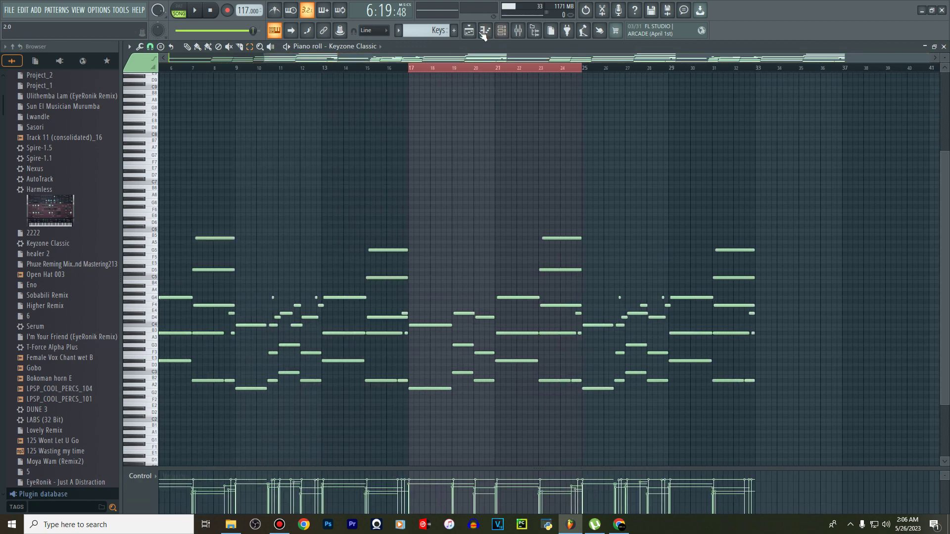
left_click(469, 30)
Switch to Bandicam to check the elapsed recording time, and minimize its window
left_click(281, 525)
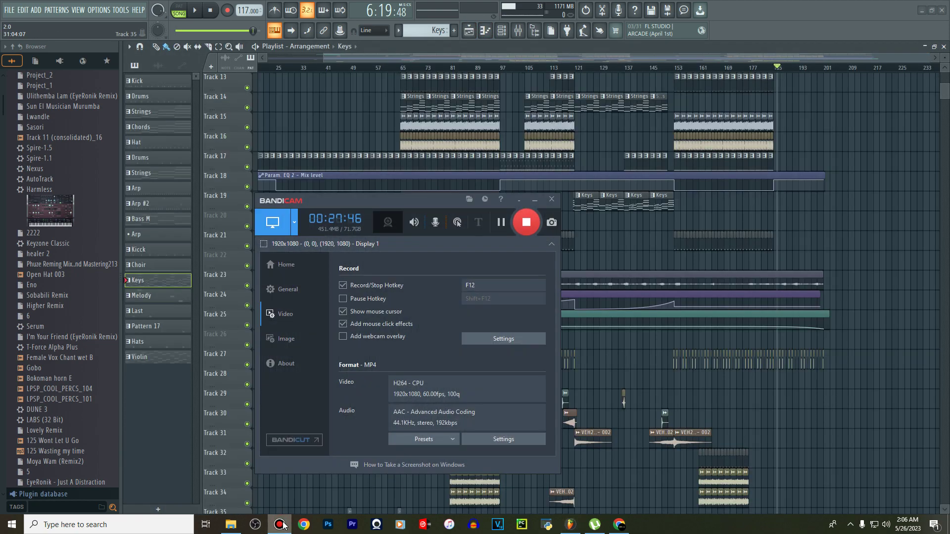
left_click(533, 201)
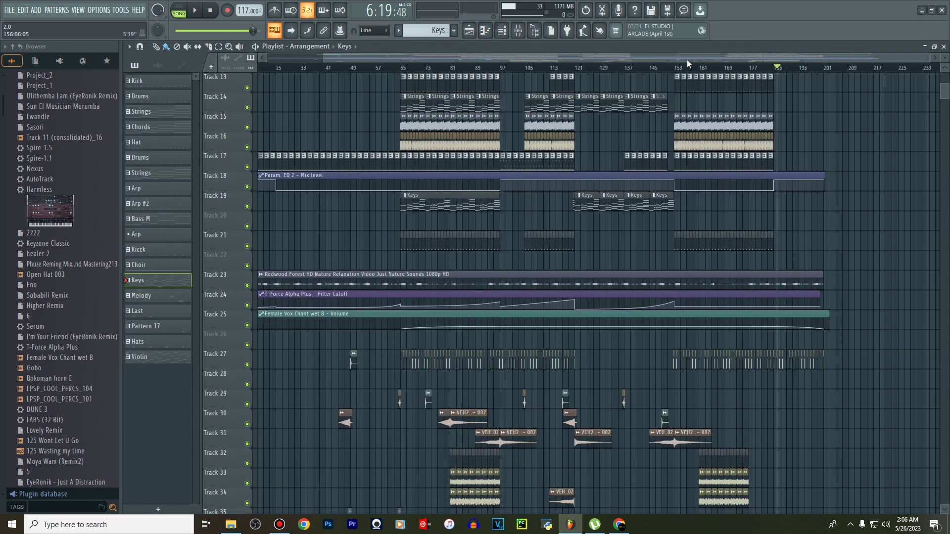
Play the whole song from the beginning with the upper tracks in view, and stop it in the break after bar 121
left_click_drag(687, 58, 529, 56)
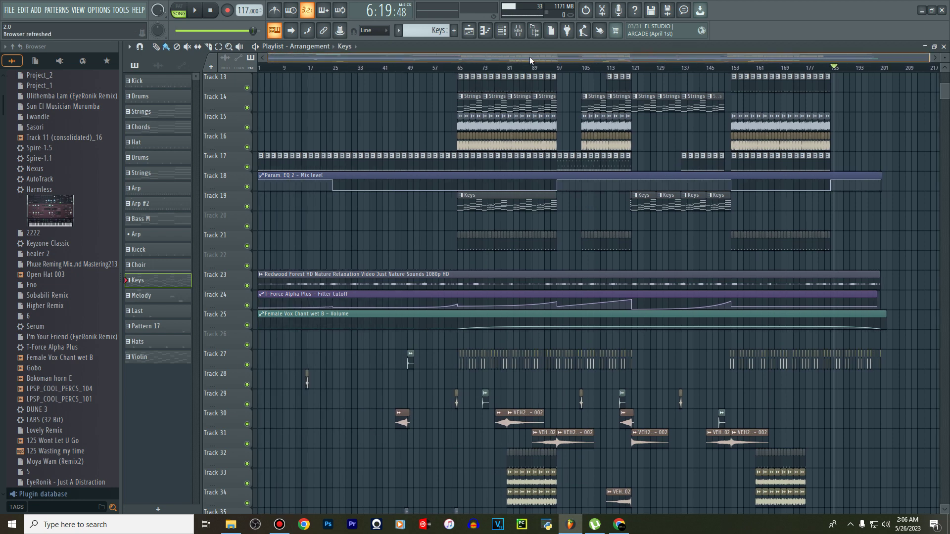
left_click(219, 11)
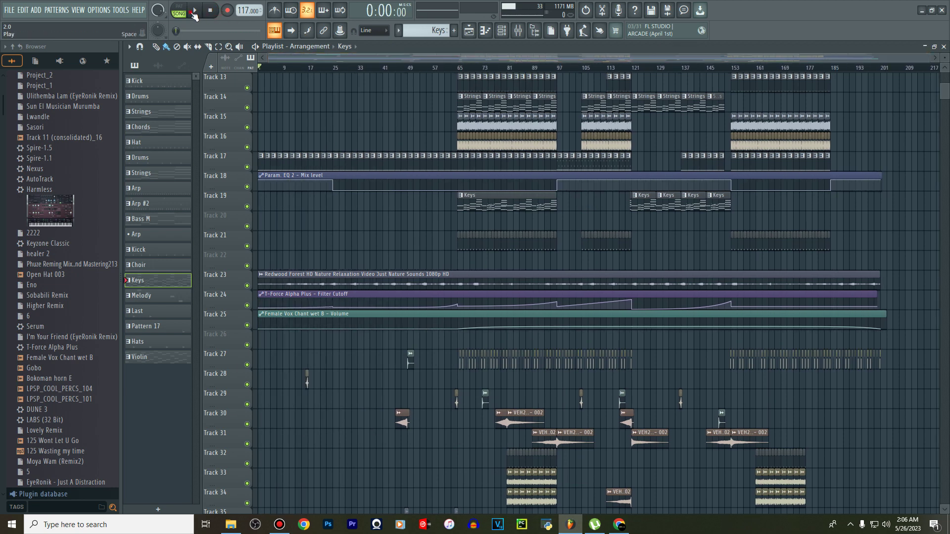
left_click(194, 14)
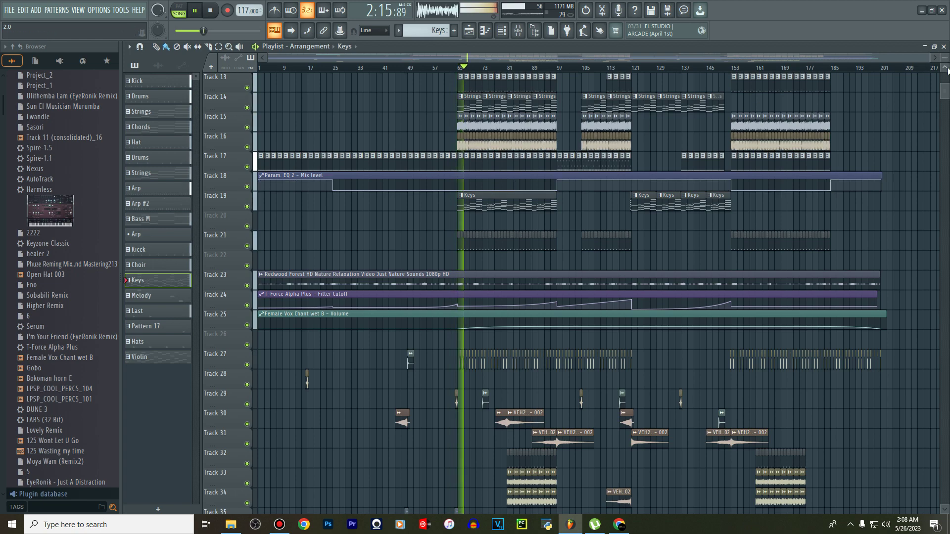
scroll(947, 70, "up", 5)
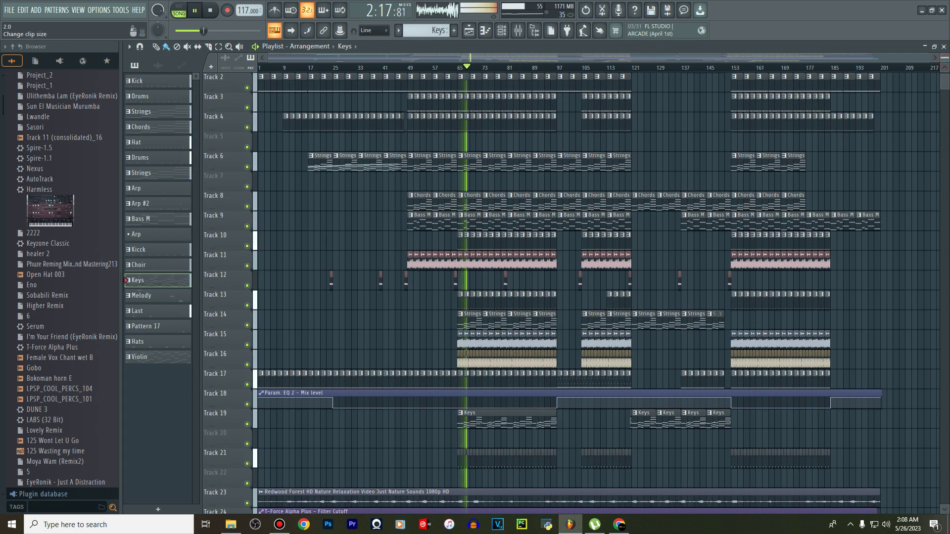
mouse_move(946, 60)
left_mouse_down()
mouse_move(947, 69)
mouse_move(946, 61)
left_mouse_up()
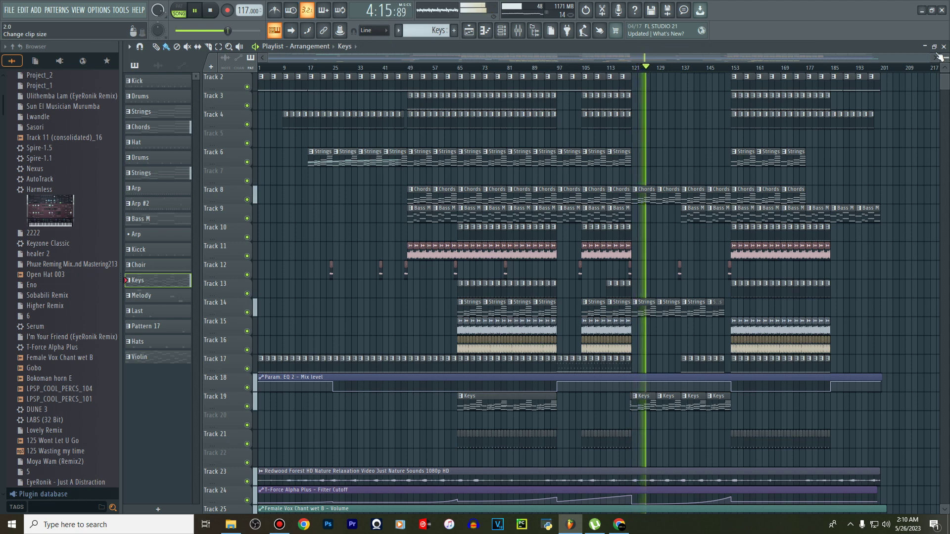
key("space")
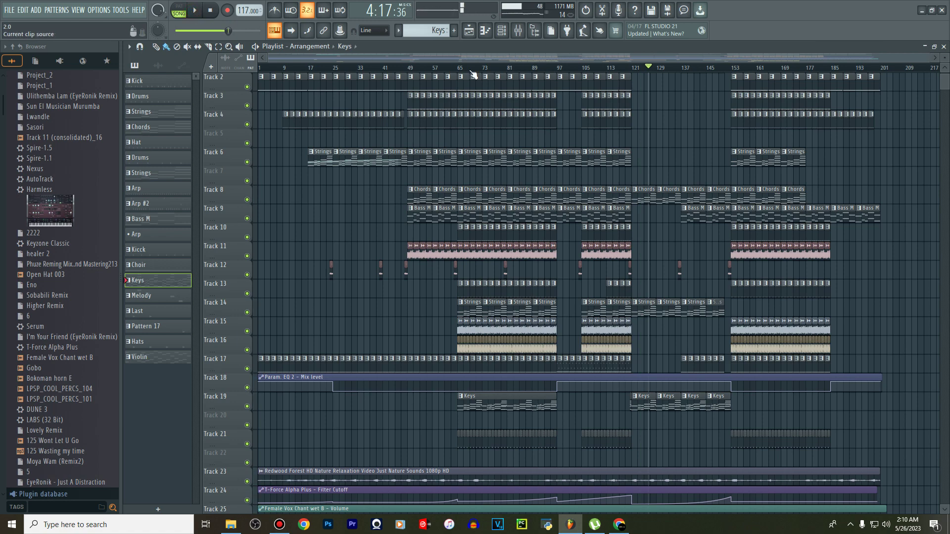
Survey the complete arrangement across Tracks 1 to 38 at reduced track height, and restore the taller tracks
left_click(946, 69)
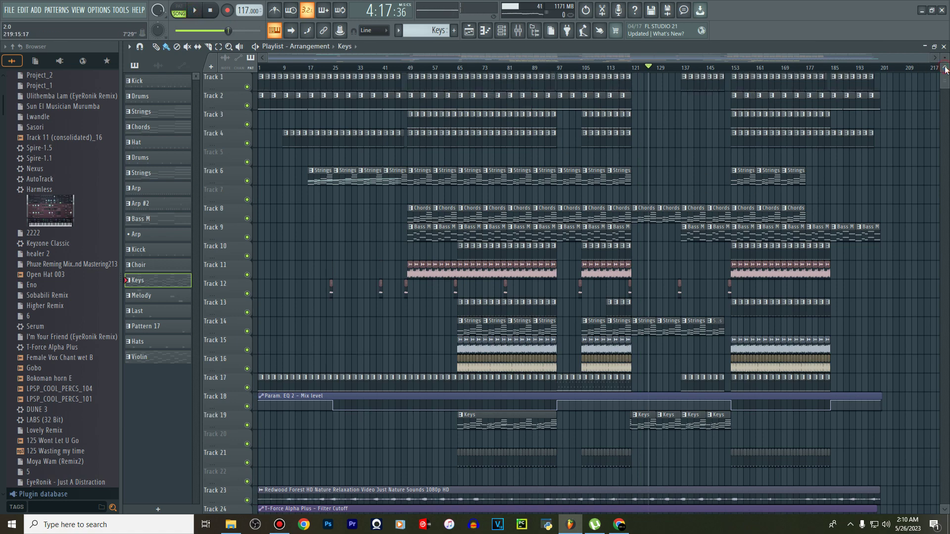
scroll(945, 58, "down", 5)
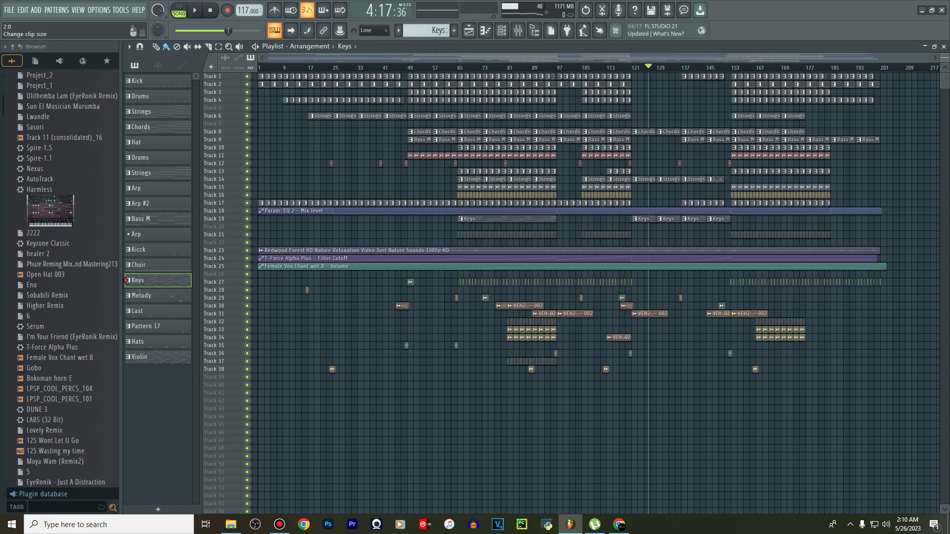
scroll(945, 59, "up", 2)
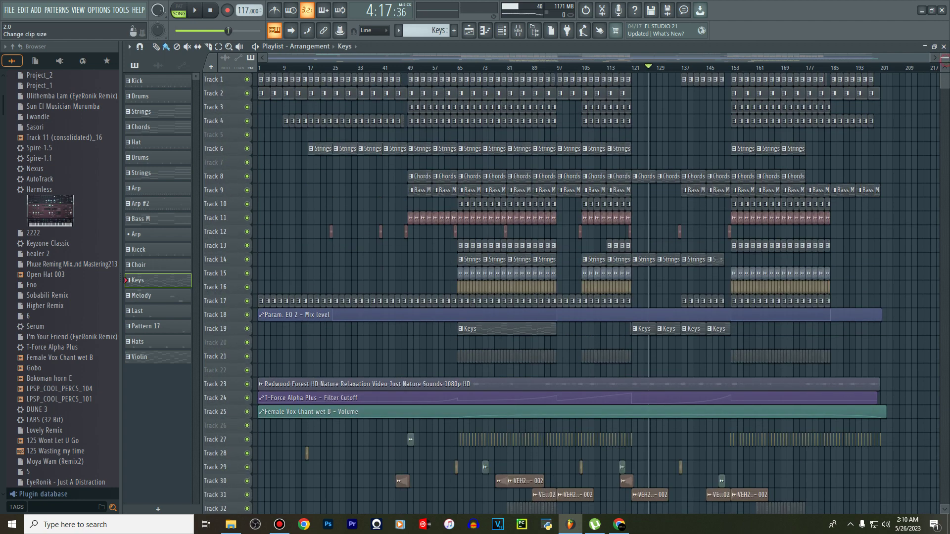
scroll(946, 59, "up", 2)
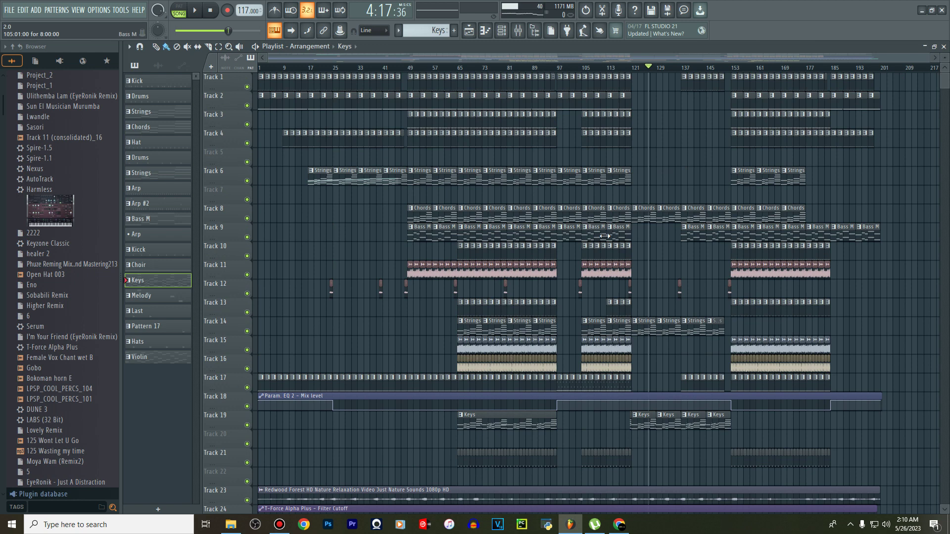
Switch to the Bandicam recorder window
left_click(280, 525)
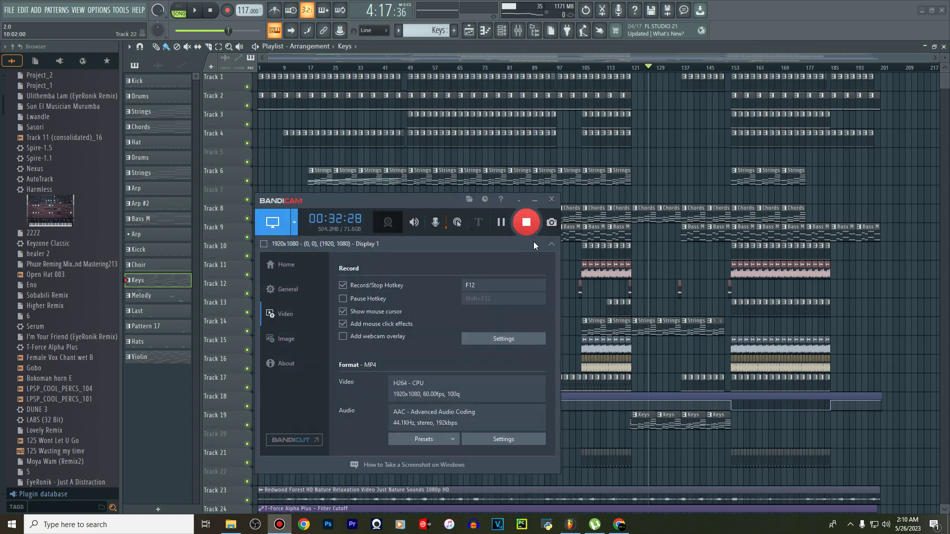